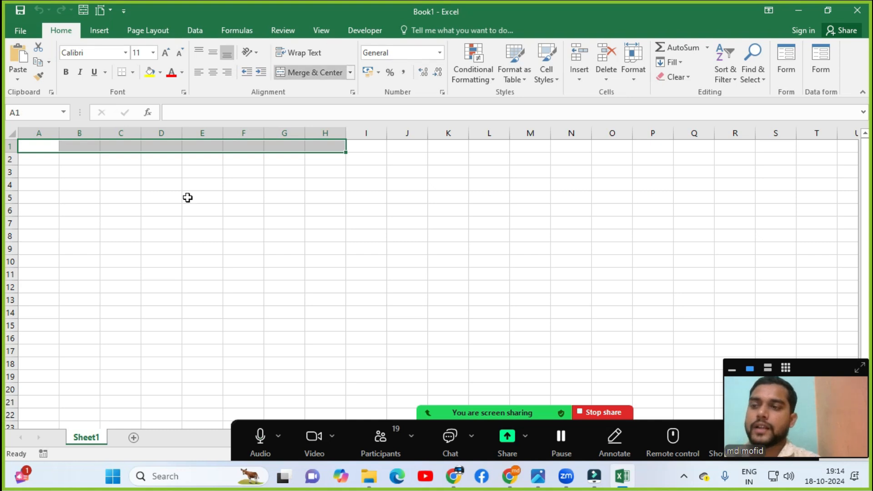
Step: Apply all borders to the cell range A1:I22
left_click_drag(40, 144, 350, 141)
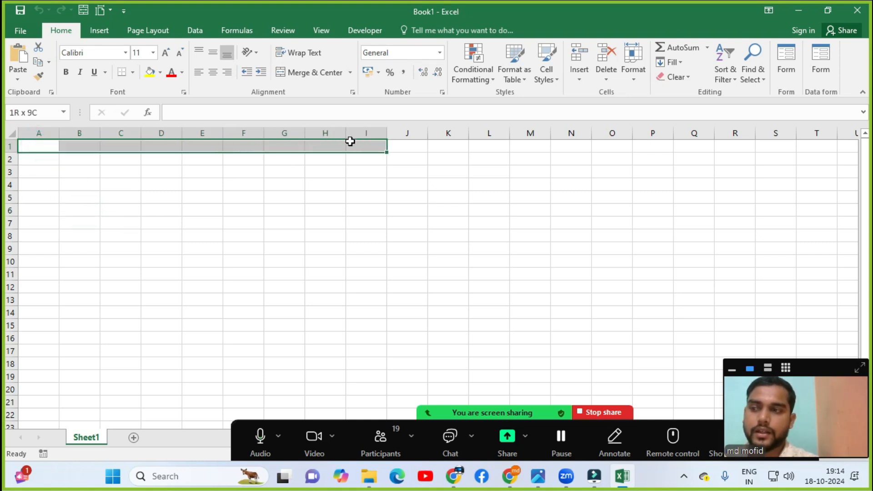
left_click_drag(350, 142, 368, 415)
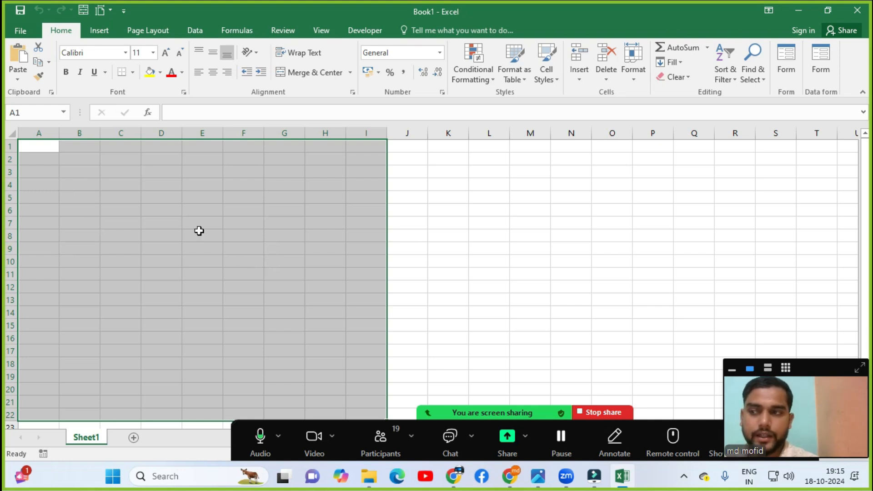
left_click(132, 75)
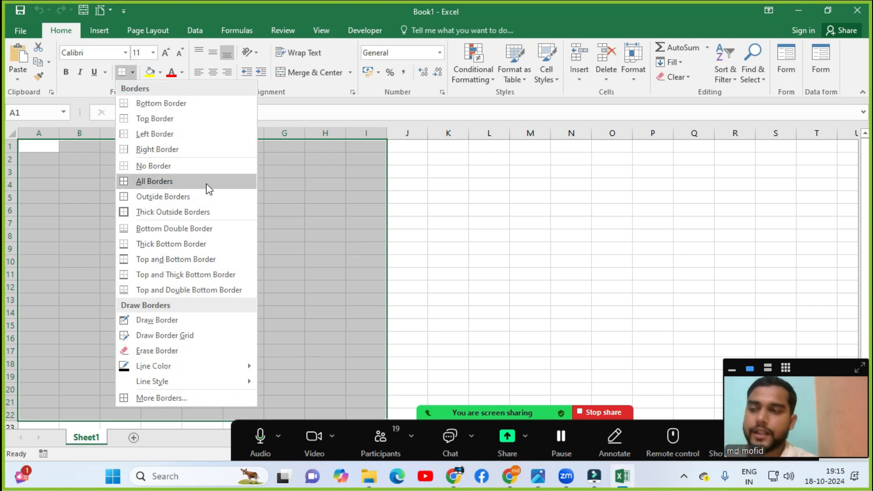
left_click(268, 187)
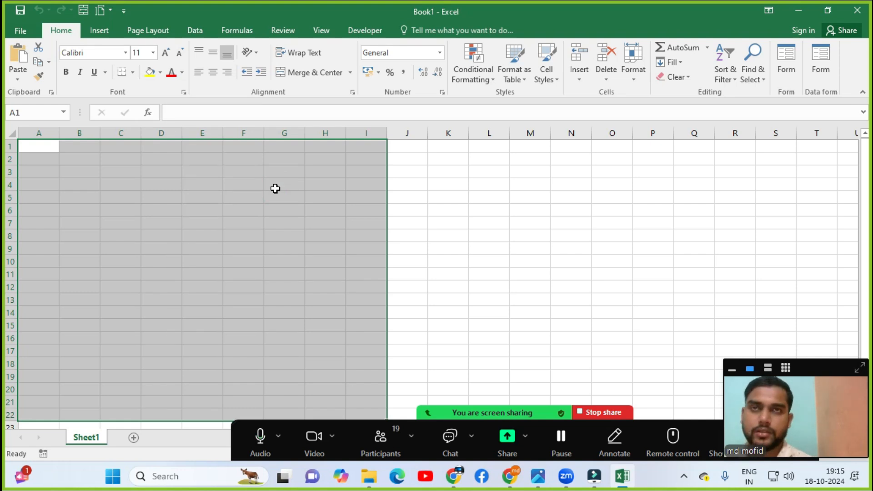
key("alt")
key("h")
key("b")
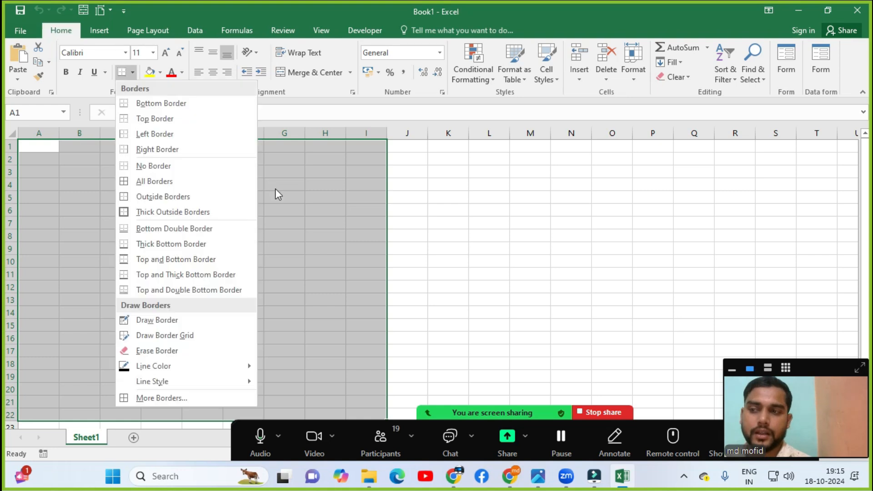
key("a")
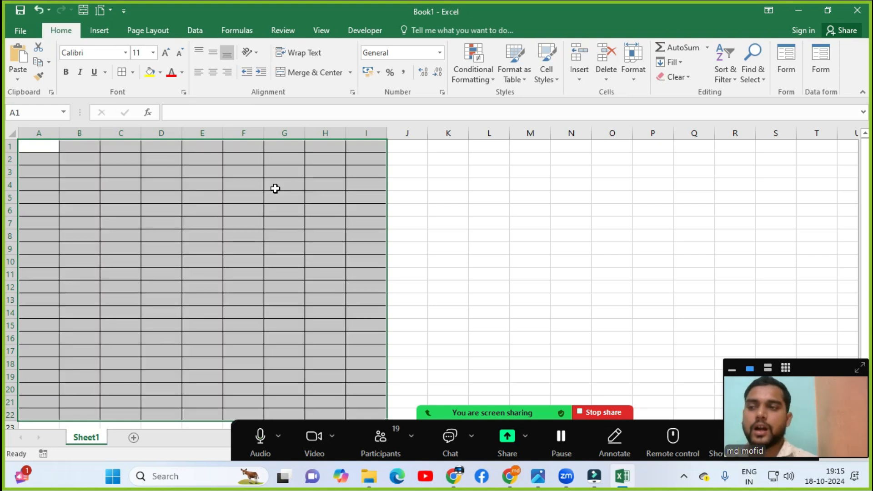
left_click(243, 222)
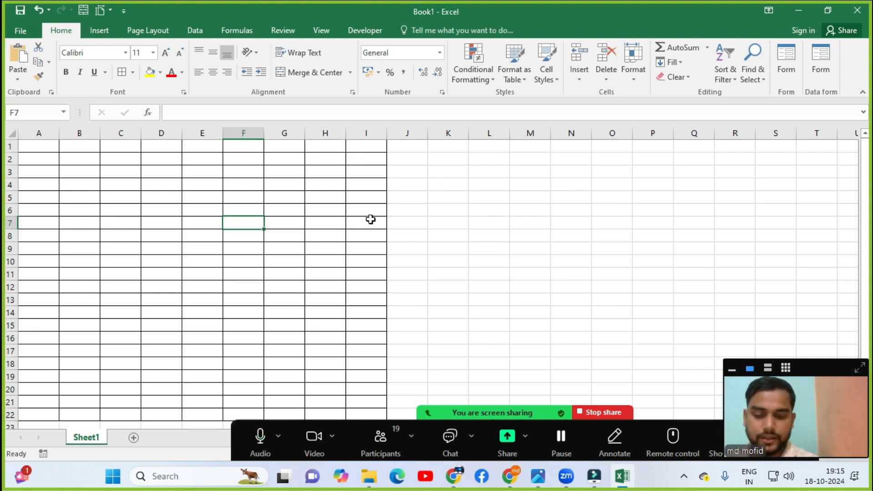
Step: Merge and center cells A1:I1 and enter the title MATHEMATICAL FUNCATIONS
left_click_drag(42, 146, 347, 146)
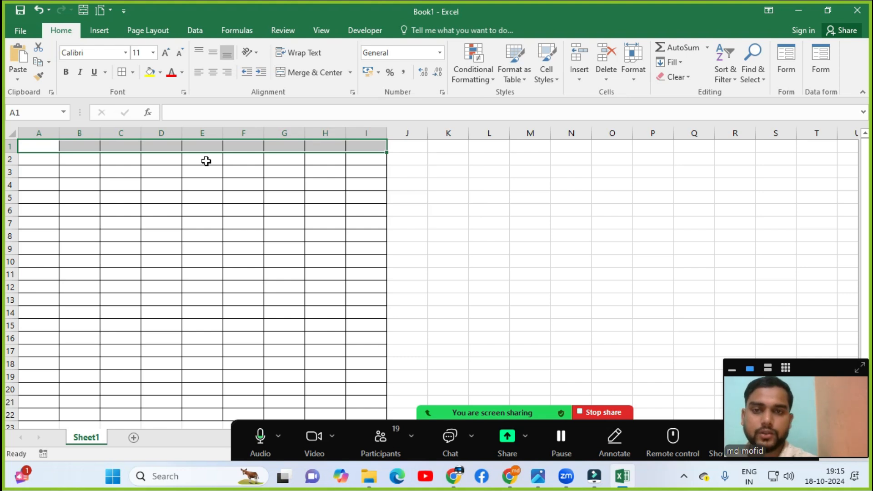
key("alt+h")
key("m")
key("c")
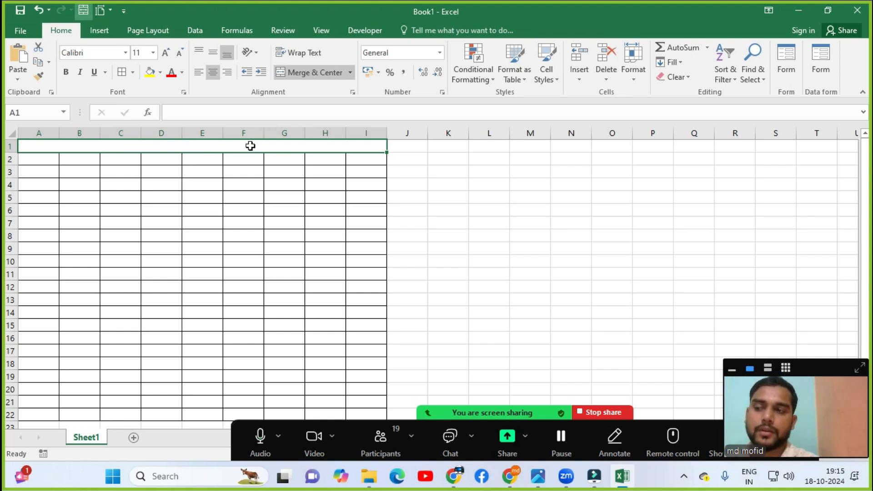
type("MATHEMATICAL FUNCATIONS")
key("Return")
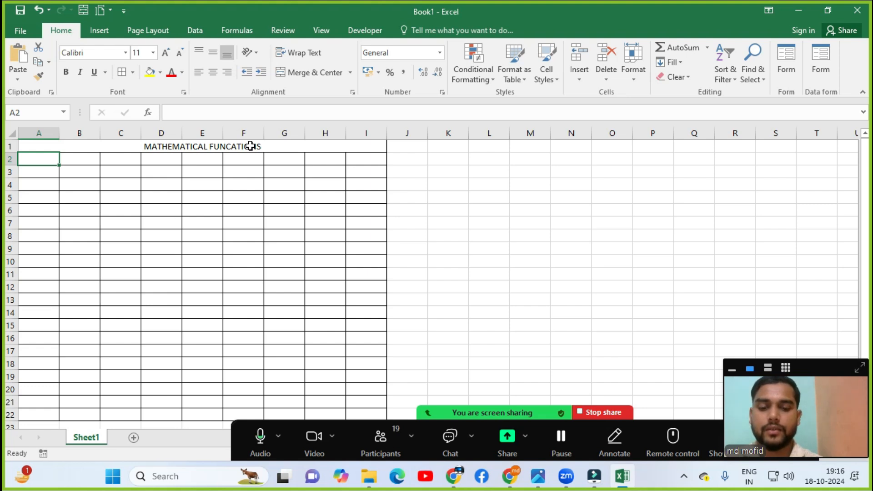
Step: Make row 1 taller and increase the title's font size to 16
left_click(251, 146)
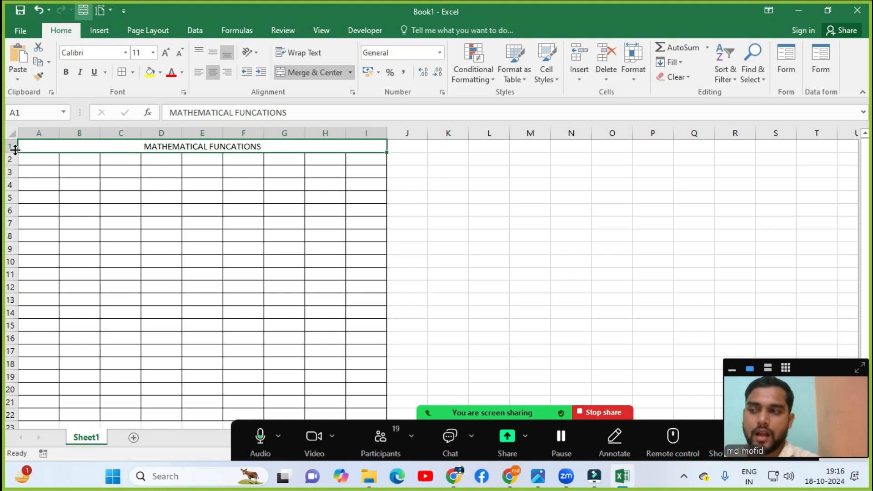
left_click_drag(15, 153, 16, 162)
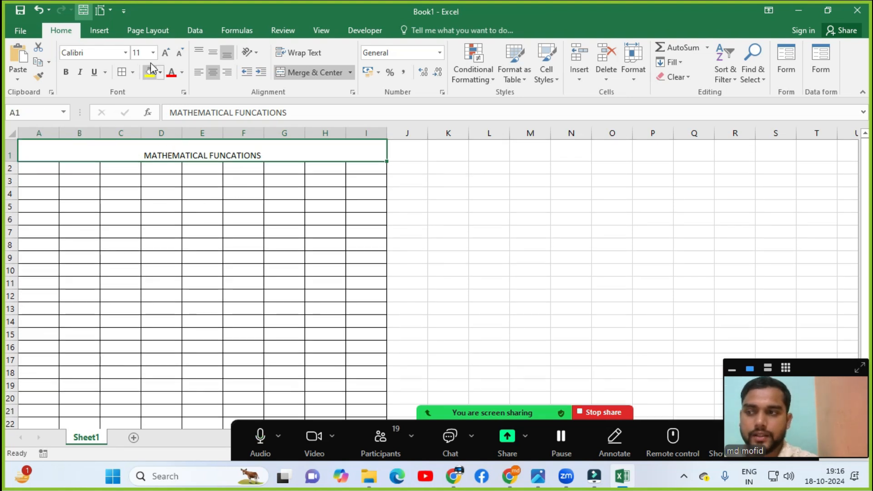
left_click(165, 53)
left_click(164, 53)
left_click(164, 53)
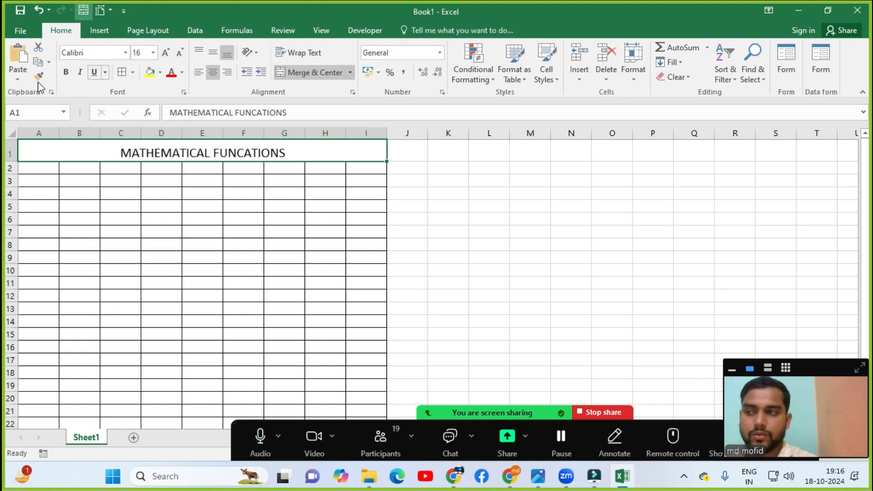
Step: Format the title in row 1 as bold red text on an orange fill, aligned to the middle vertically
left_click(66, 72)
left_click(160, 73)
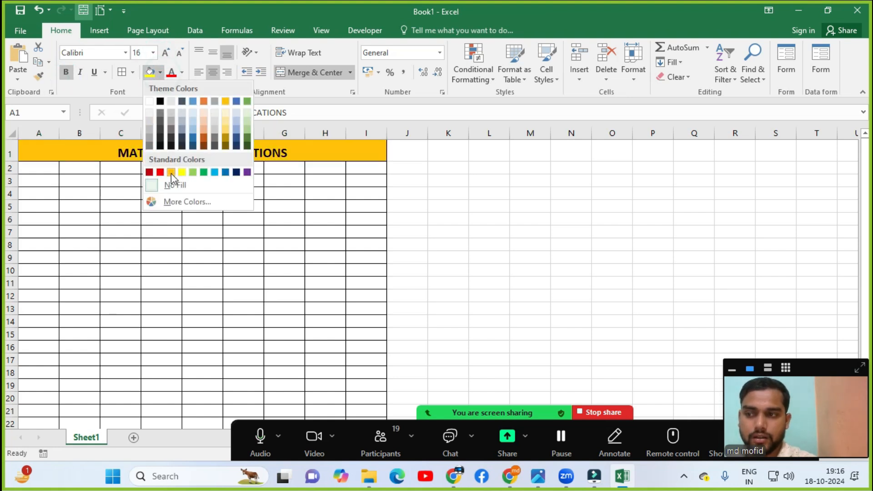
left_click(171, 173)
left_click(172, 72)
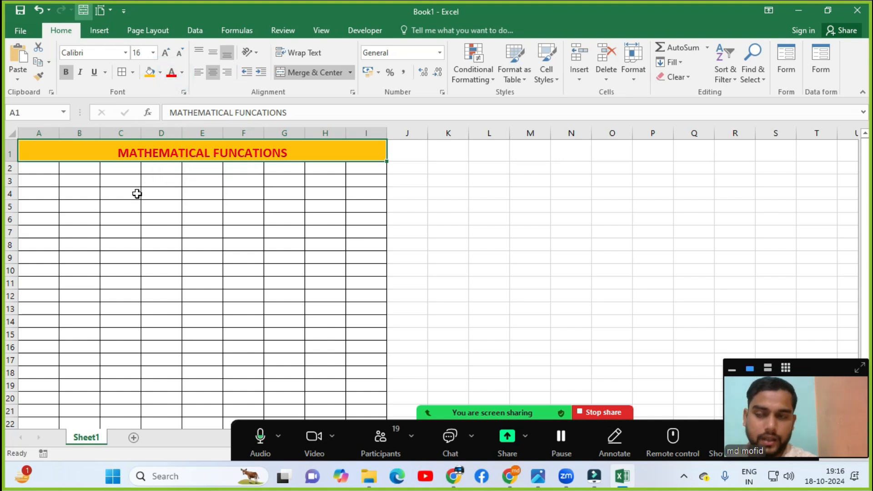
left_click(213, 52)
Step: Enter the number 1 in cell A3 and the label SUM in cell B3
left_click(62, 178)
left_click(46, 176)
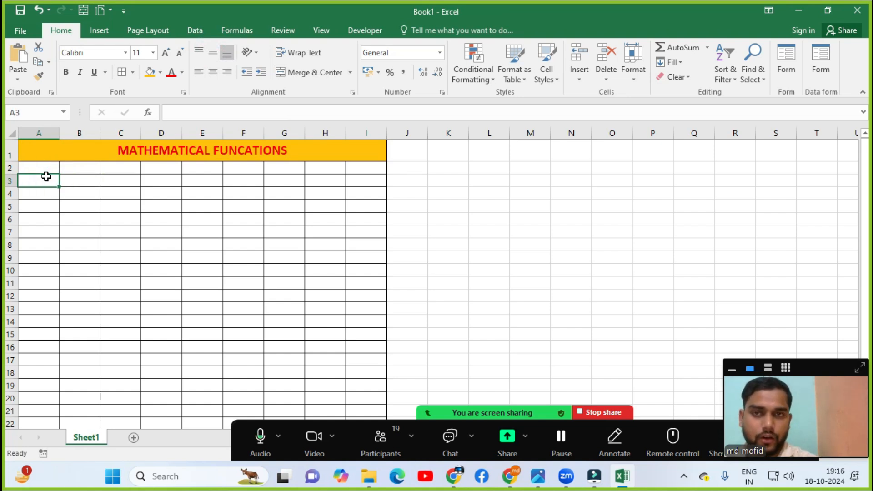
type("1")
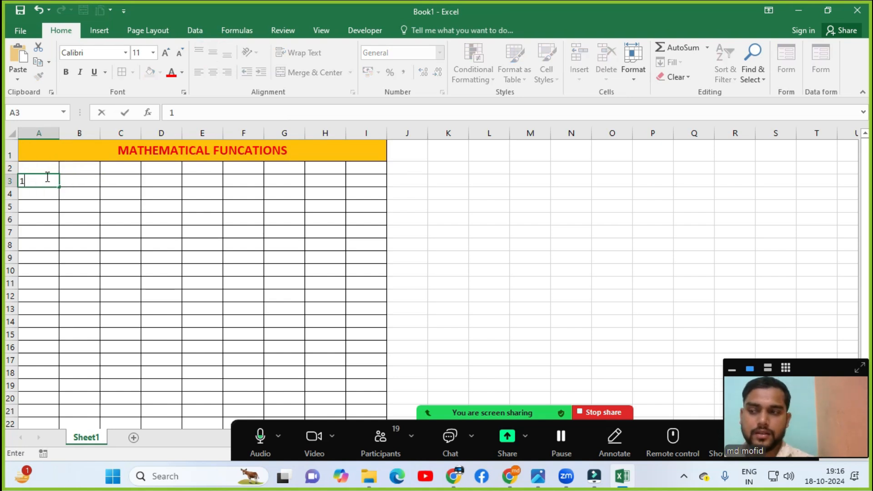
key("Return")
left_click(46, 177)
key("Right")
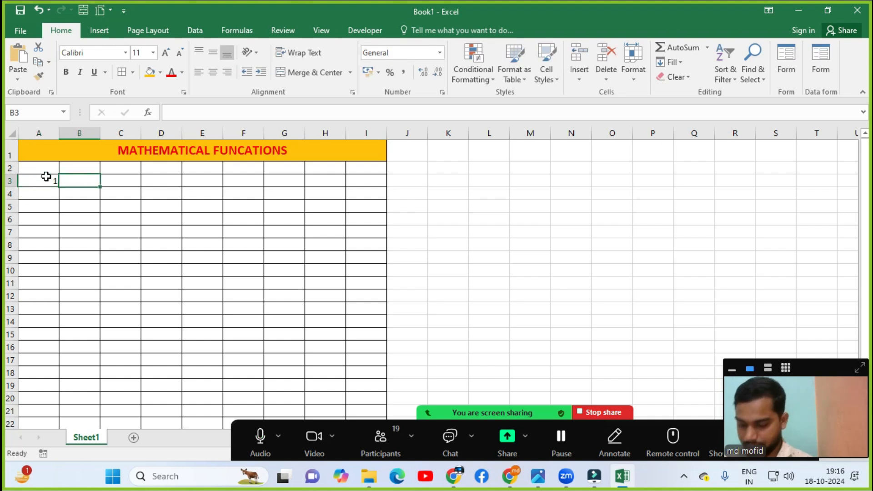
type("SUM")
key("Return")
key("Up")
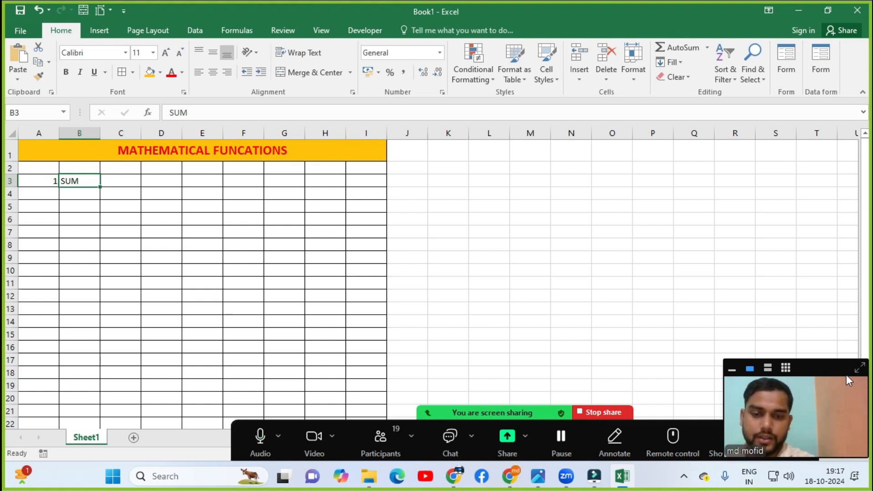
left_click_drag(818, 371, 820, 303)
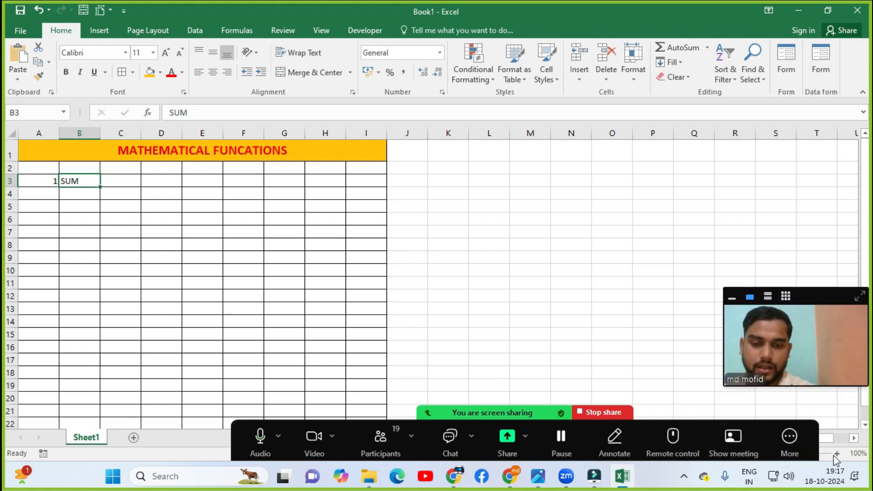
left_click_drag(822, 293, 825, 368)
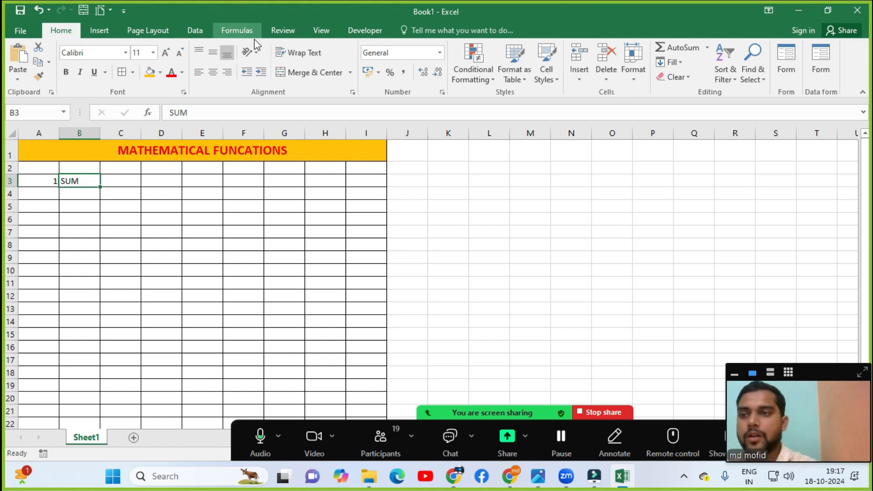
left_click(320, 33)
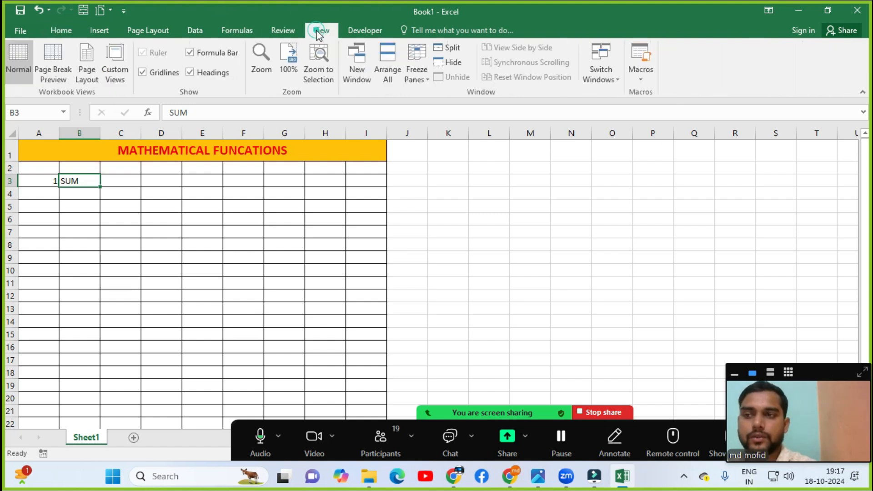
left_click(52, 31)
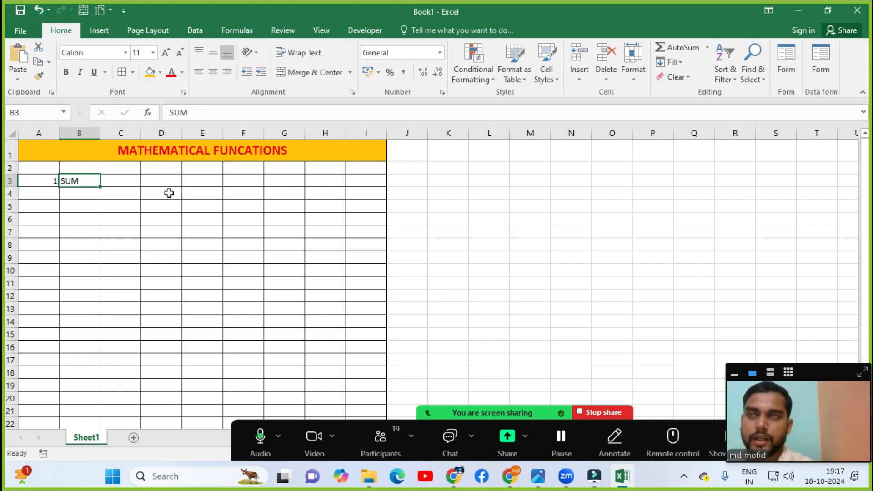
Step: Set the worksheet's zoom to a custom magnification of 150%
key("alt+w")
key("q")
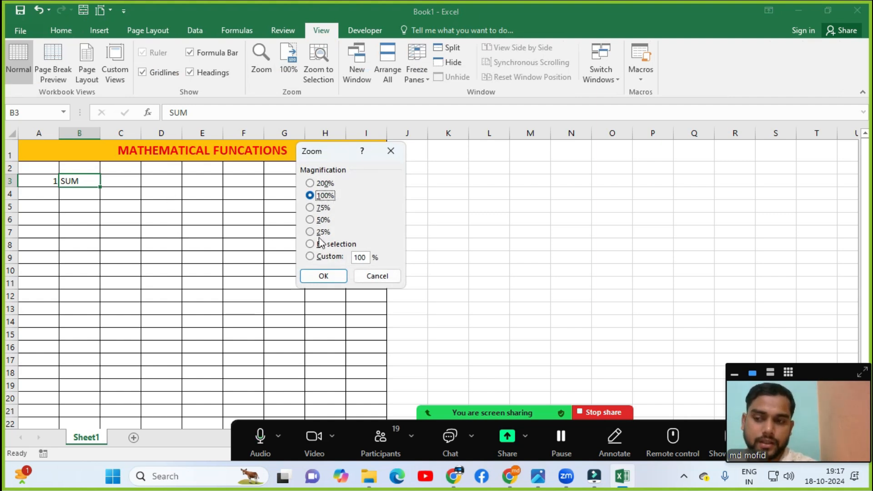
key("Tab")
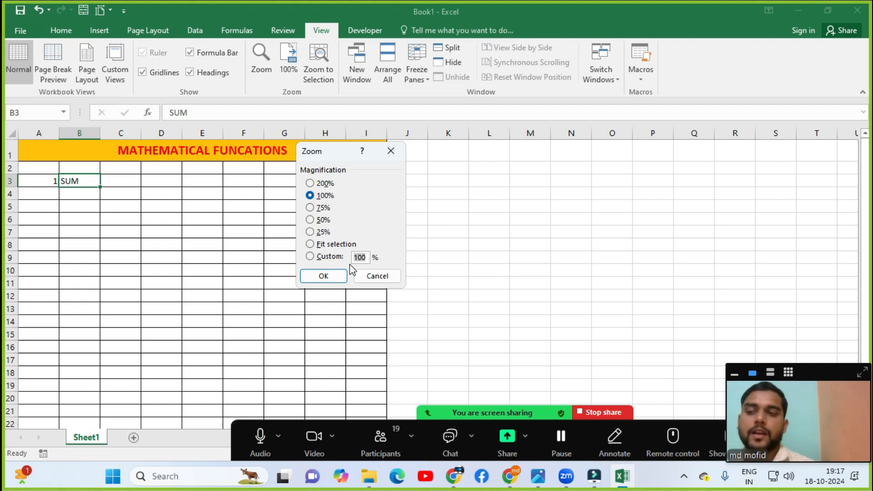
type("15")
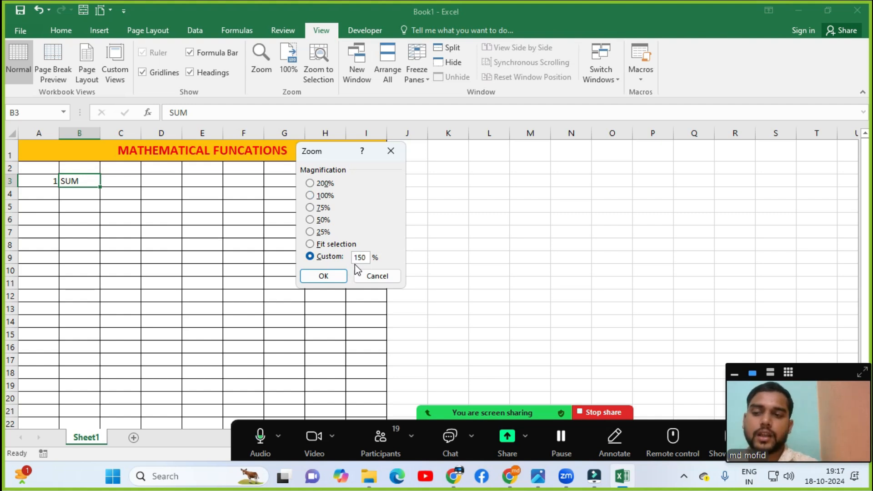
key("Return")
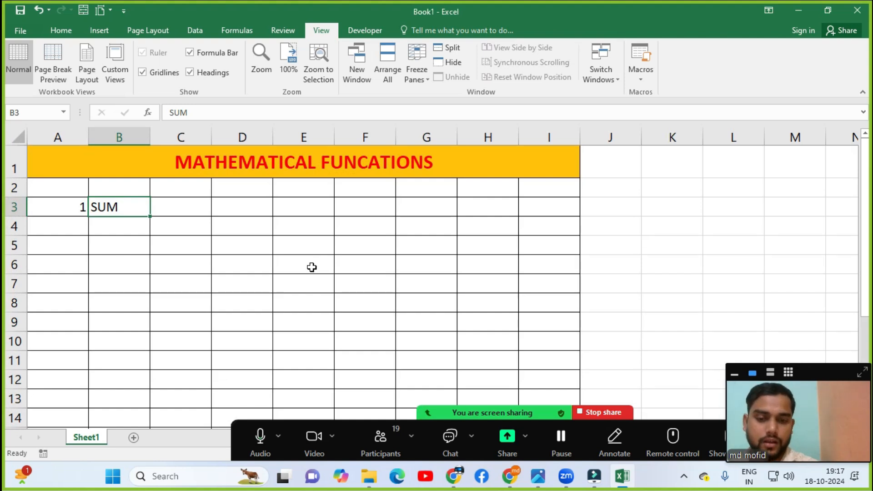
Step: Make the SUM label in cell B3 bold
left_click(107, 228)
left_click(107, 208)
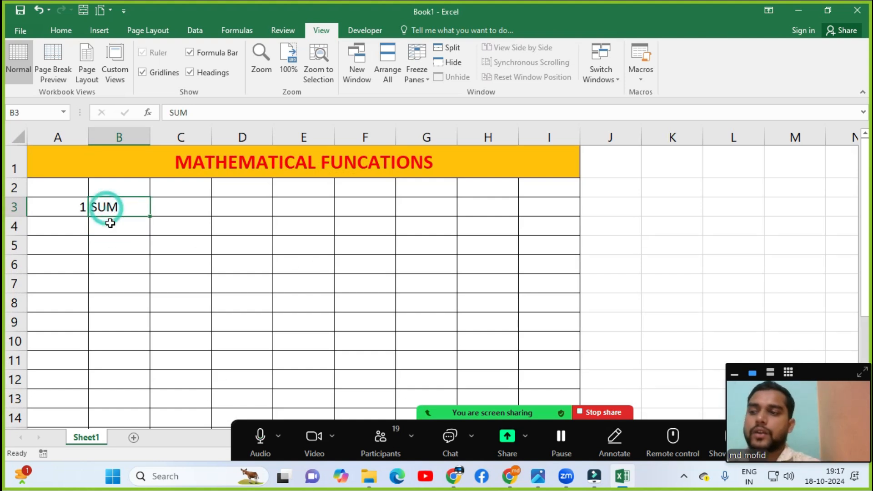
key("ctrl+b")
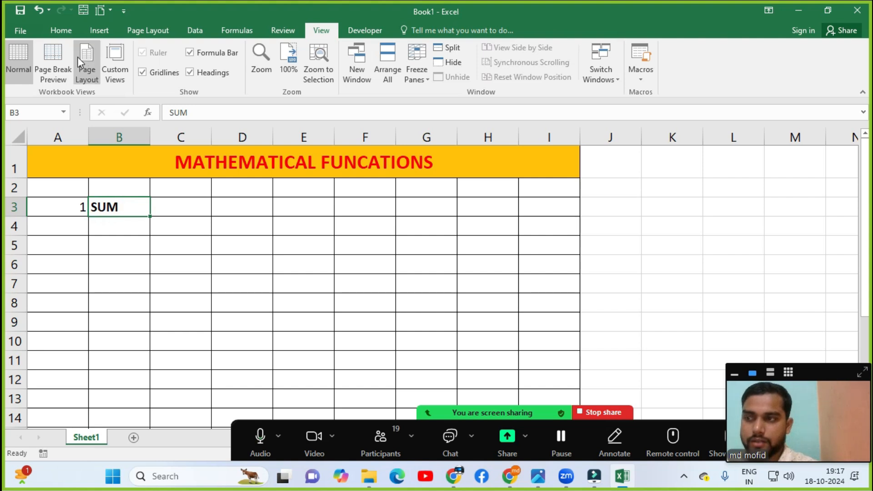
left_click(60, 30)
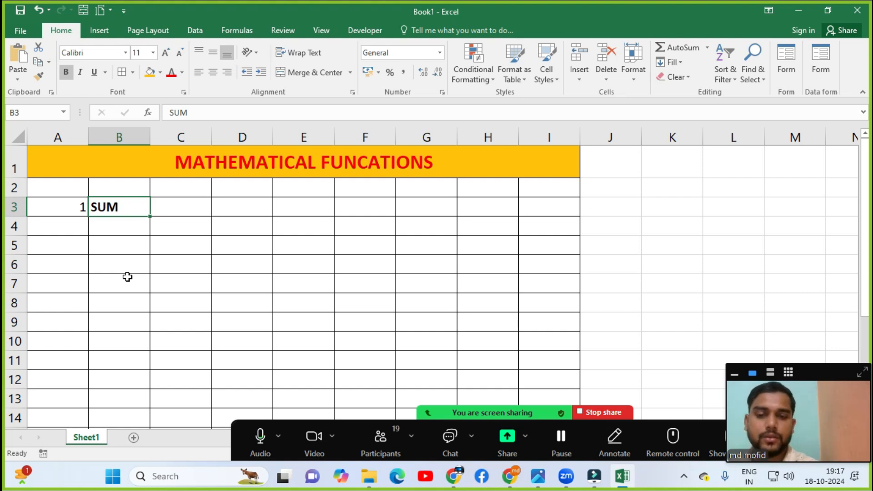
Step: Enter the values 12, 50, 45, 65, 40, 15 and 42 across cells B4 to H4
left_click(136, 233)
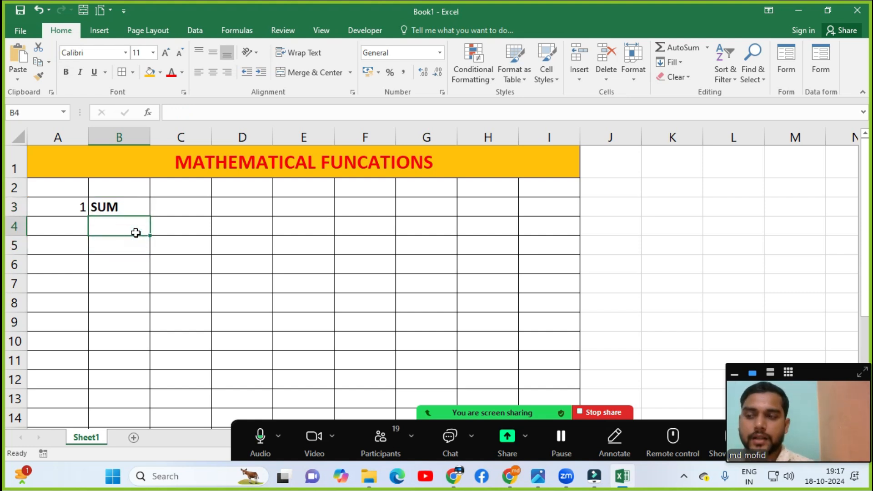
type("12")
key("Tab")
type("50")
key("Tab")
type("45")
key("Tab")
type("65")
key("Tab")
type("40")
key("Tab")
type("15")
key("Tab")
type("42")
key("Tab")
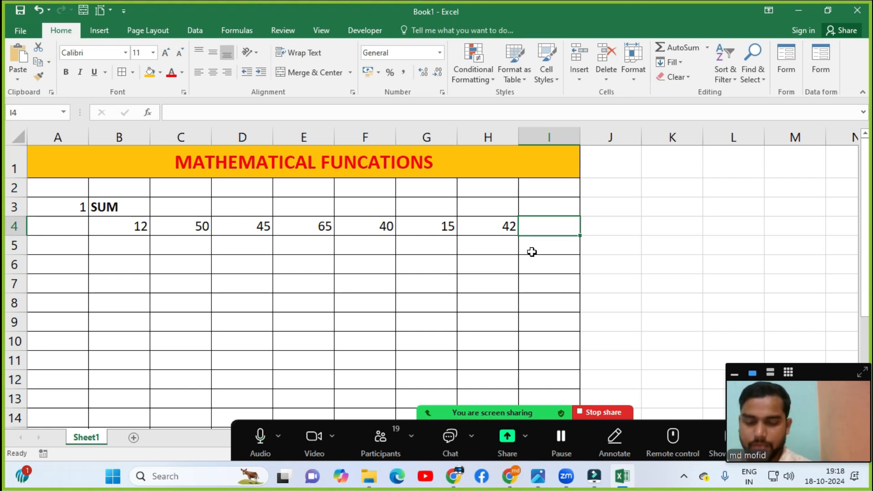
Step: Total the seven numbers of row 4 in cell I4 with the formula =SUM(B4:H4)
type("=")
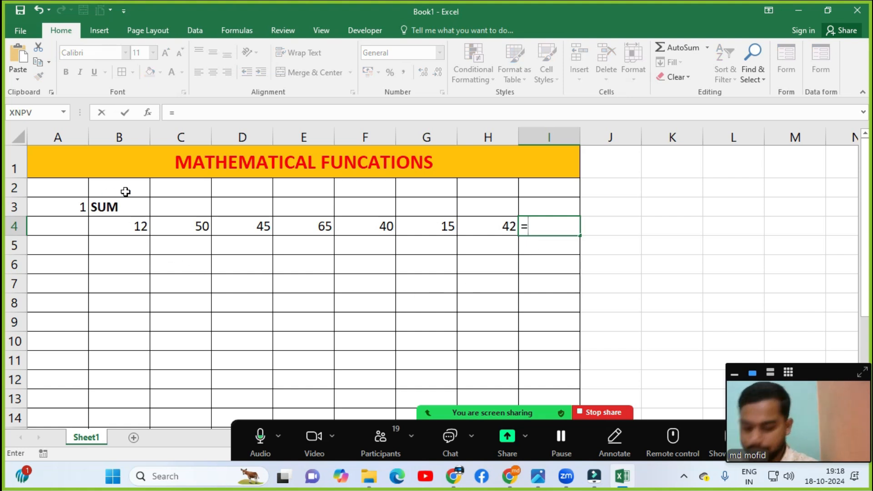
type("S")
type("U")
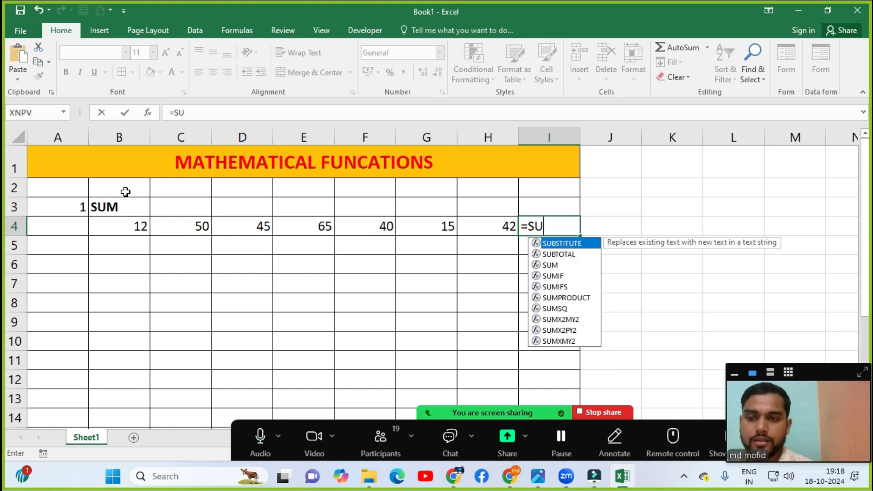
type("M")
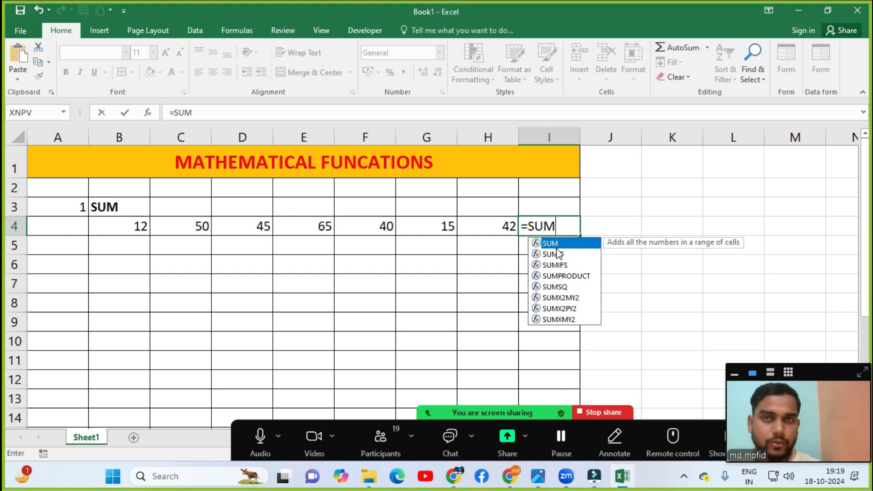
type("(")
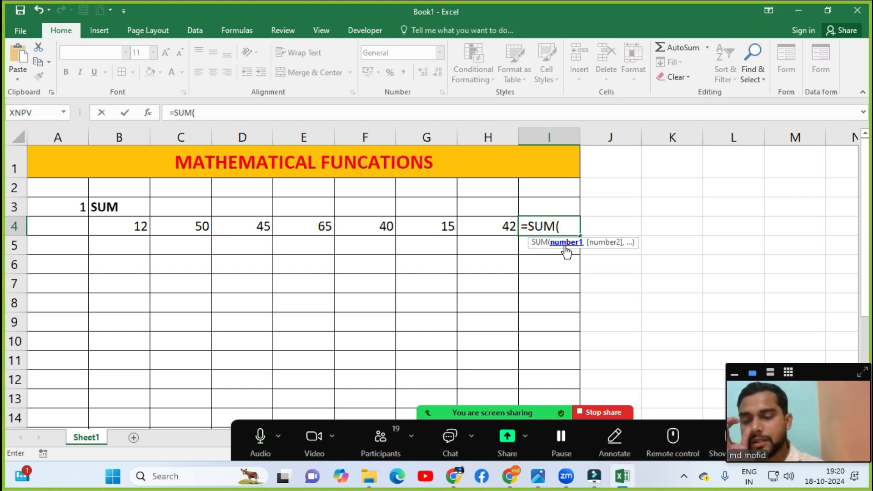
left_click(116, 230)
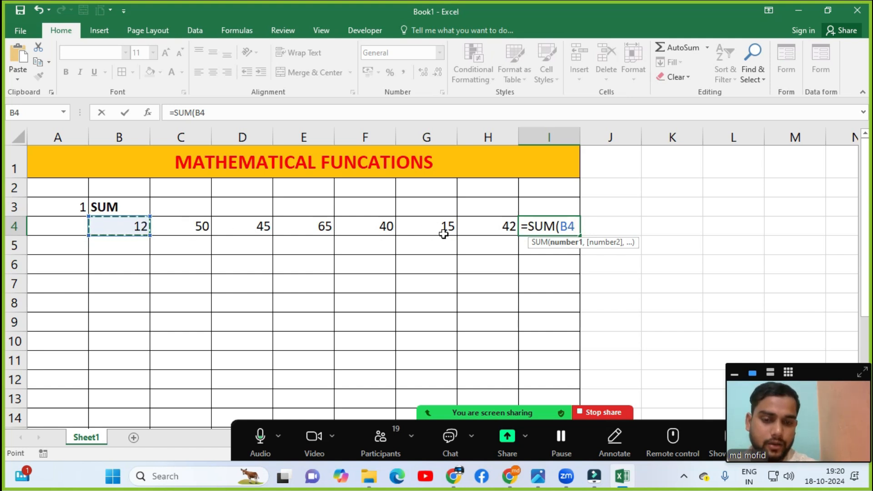
key("shift+Right")
key("shift+Right")
key("shift+Right")
key("shift+Right")
key("shift+Right")
key("shift+Right")
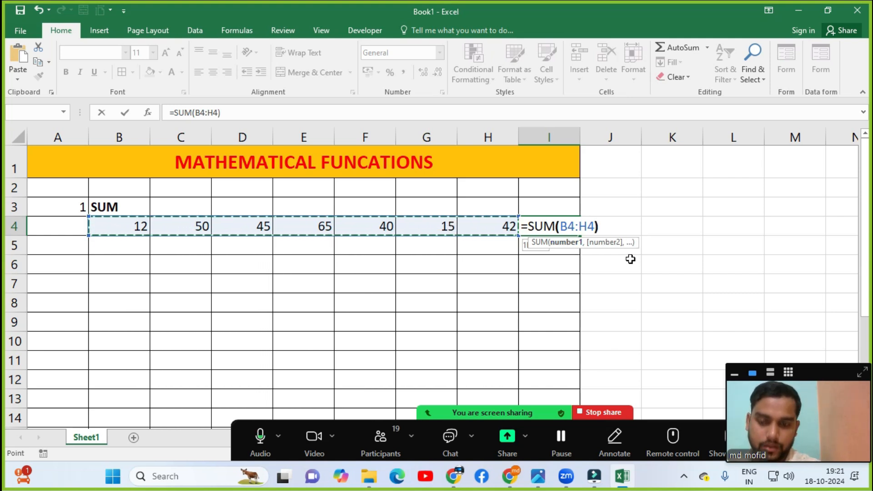
key("Return")
left_click(545, 249)
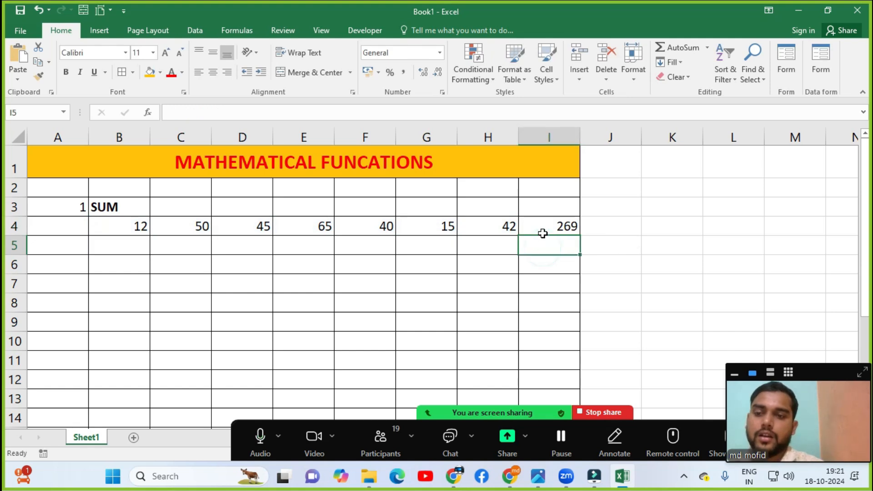
left_click(542, 231)
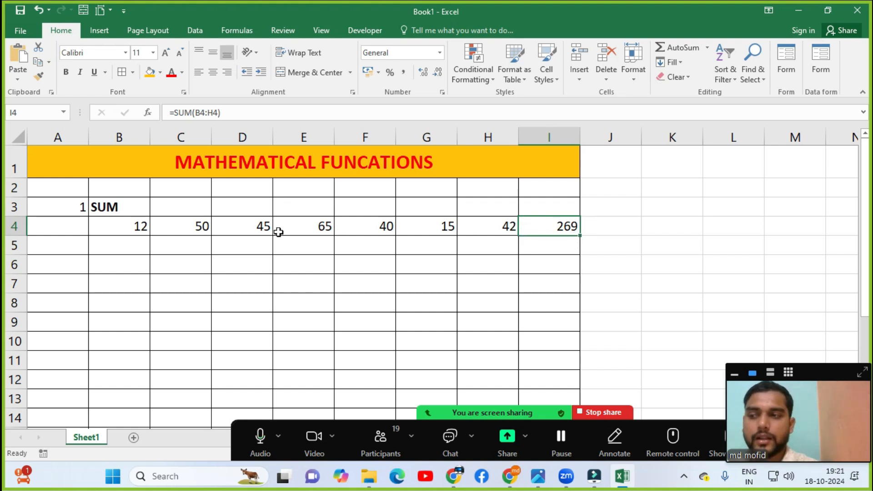
Step: Enter the number 2 in cell A6 and a bold INT label in cell B6
left_click(68, 250)
left_click(71, 263)
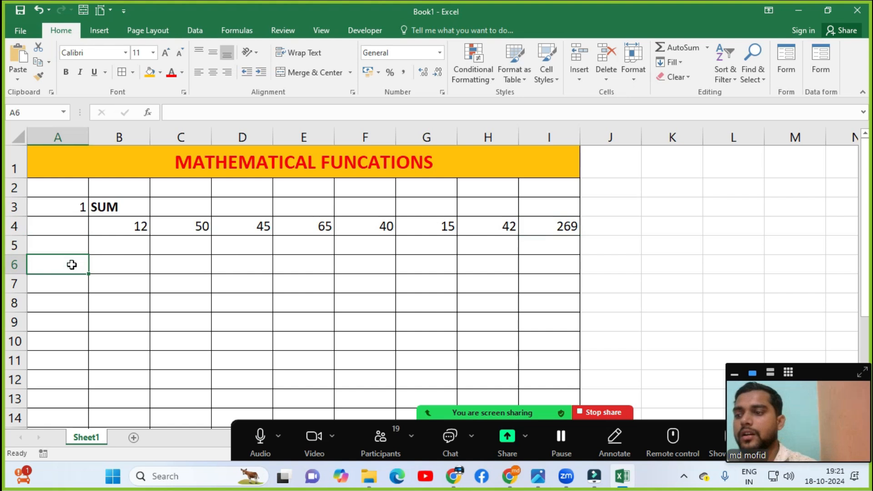
left_click(63, 241)
type("2")
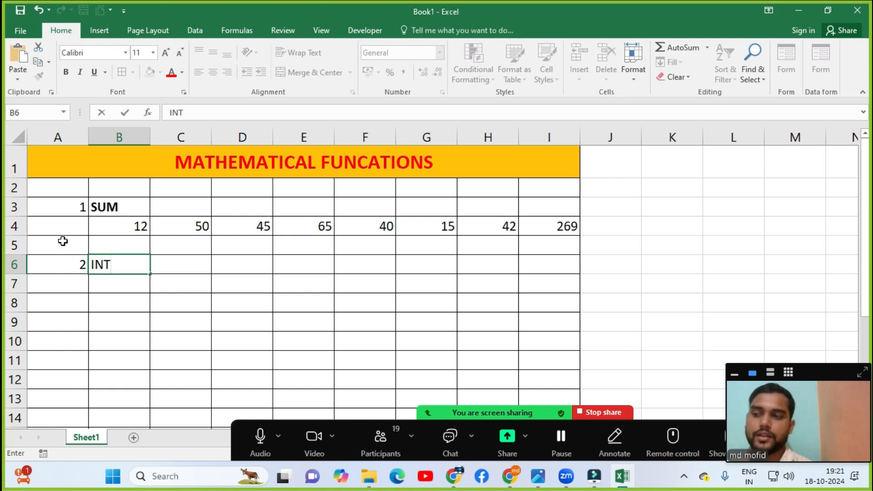
key("Return")
key("Up")
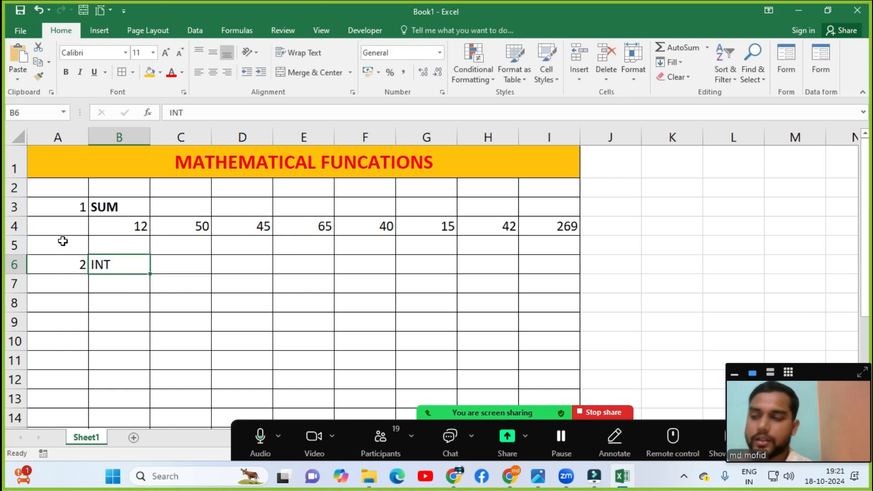
key("ctrl+b")
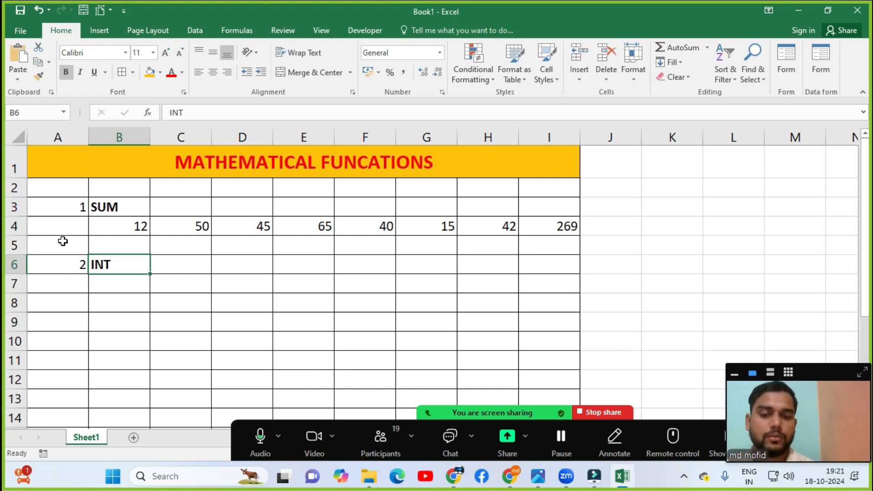
Step: Enter the decimal value 500.36554 in cell C7, below the INT heading row
key("Down")
key("Right")
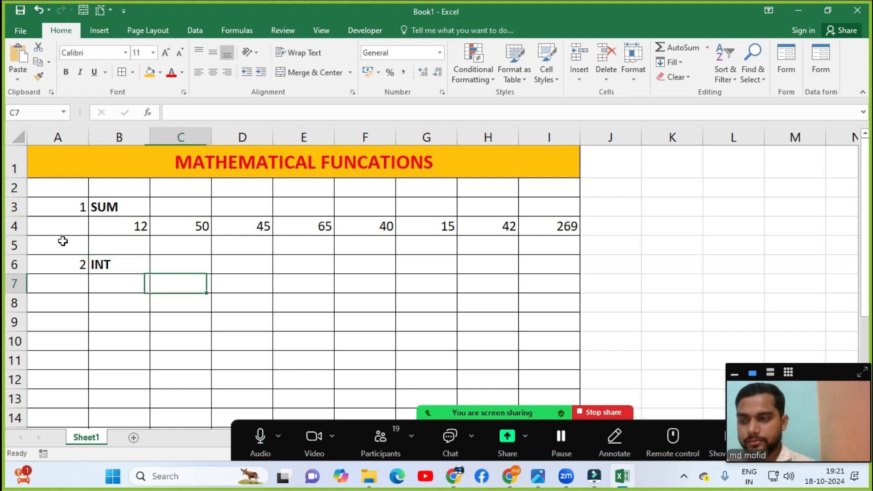
key("Up")
key("Down")
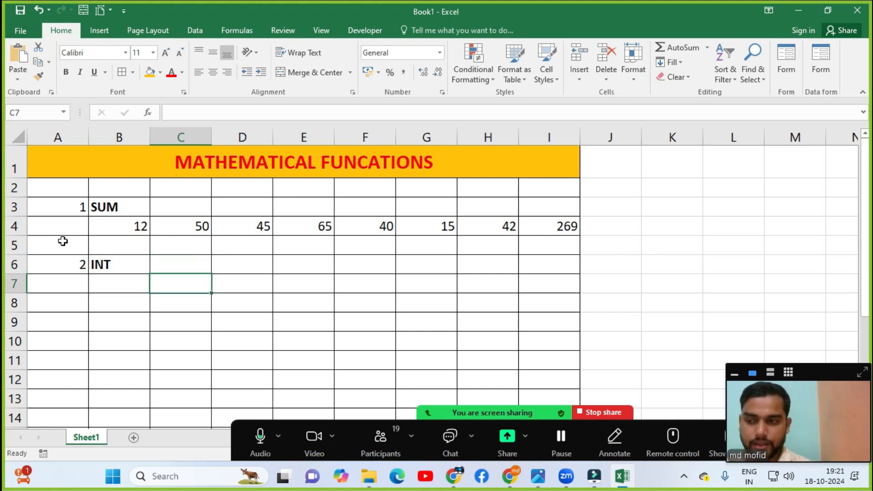
type("500")
type(".3655")
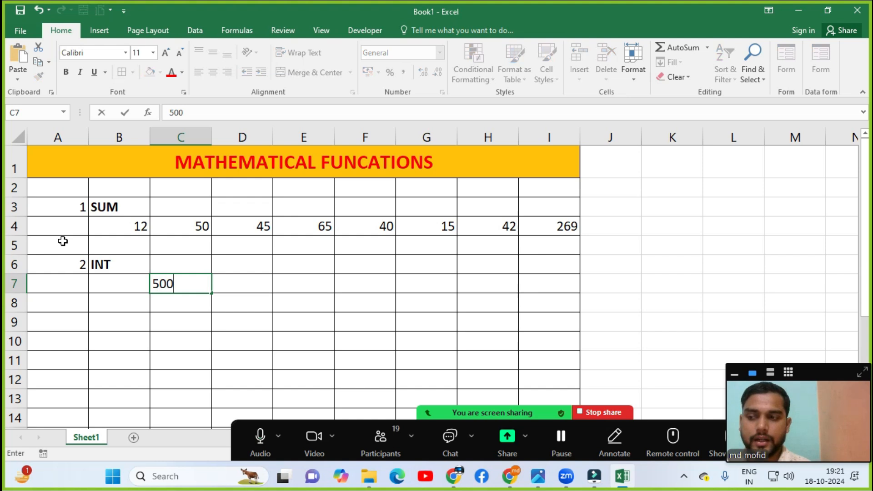
type("4")
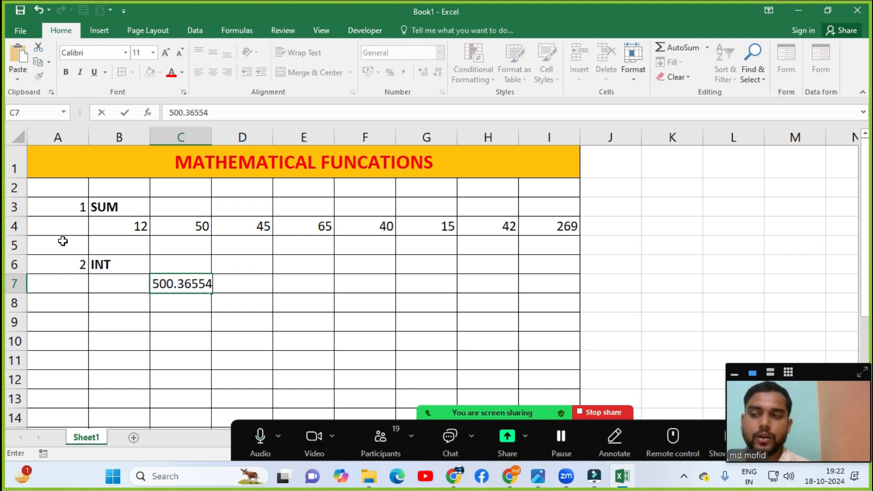
key("Return")
Step: AutoFit column C's width to the decimal number in cell C7
key("Up")
key("alt+h")
key("o")
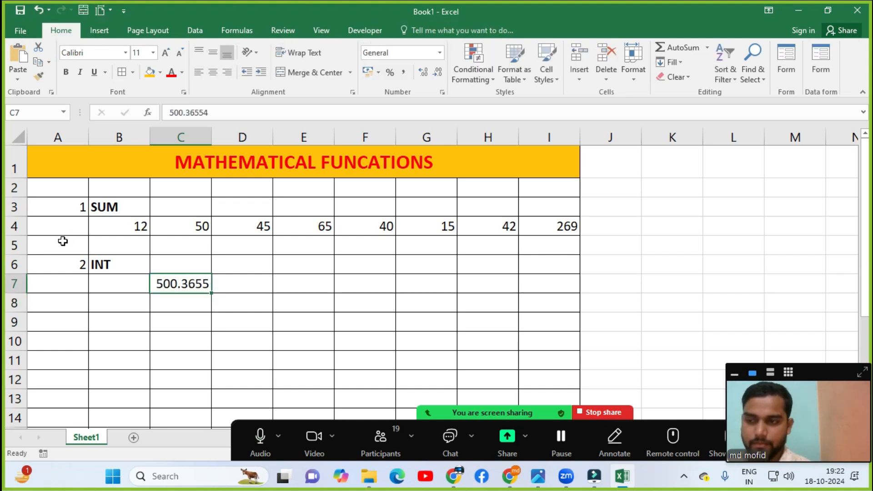
key("i")
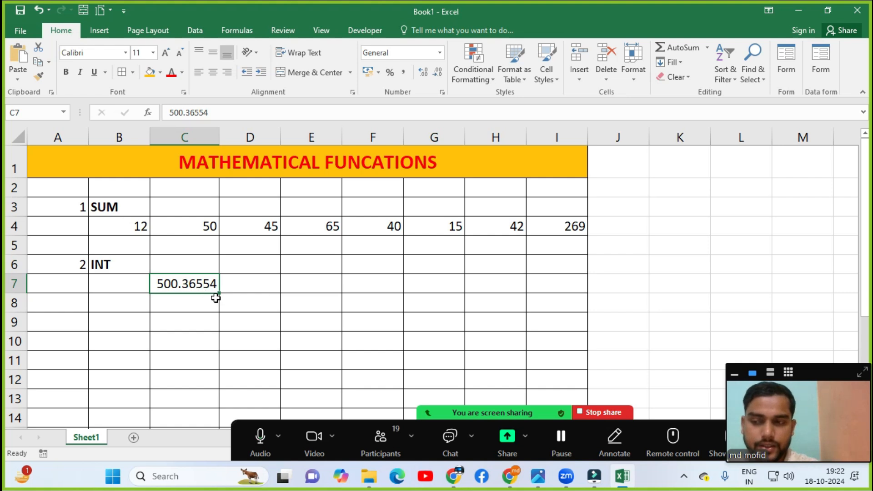
Step: Round the decimal in C7 down to an integer in cell D7 with the formula =INT(C7)
left_click(248, 284)
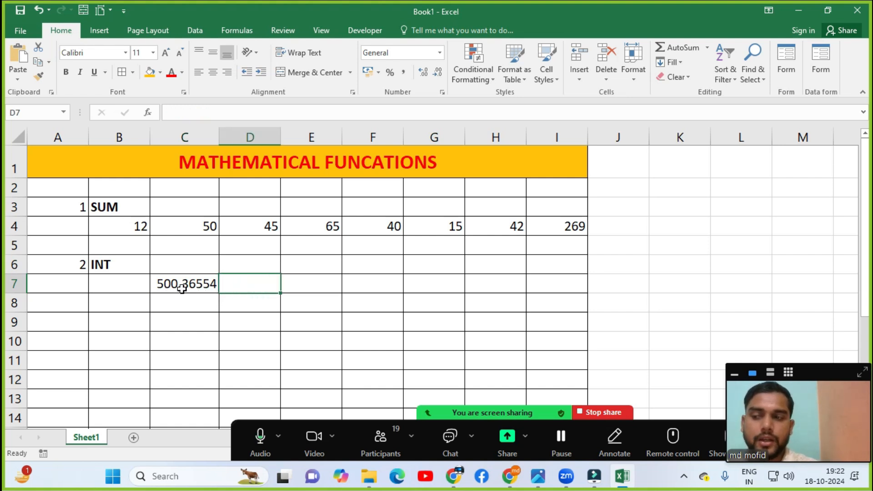
type("=INT")
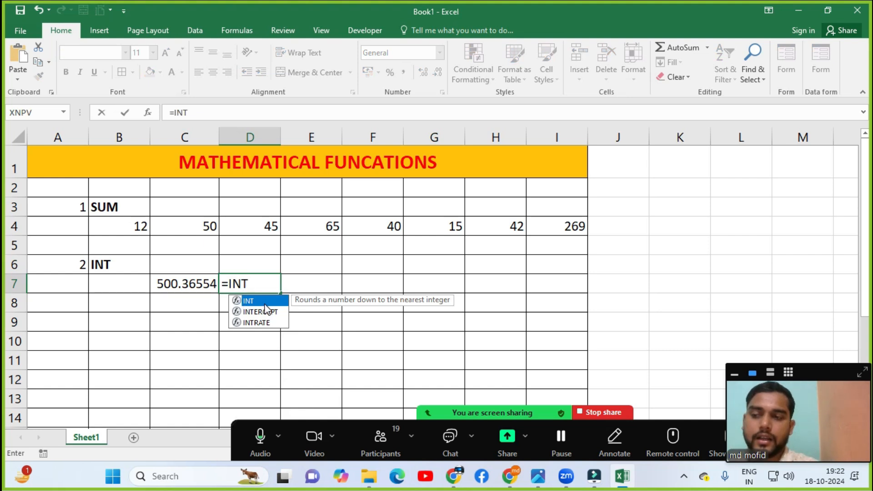
type("(")
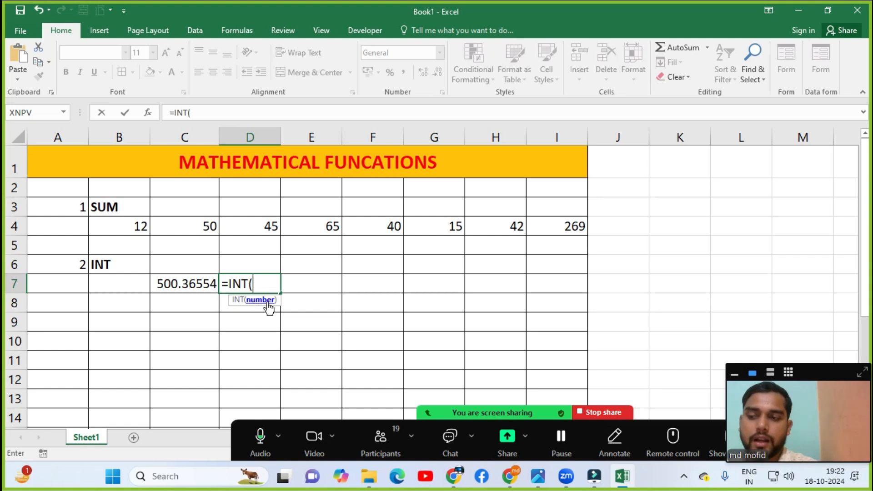
left_click(185, 291)
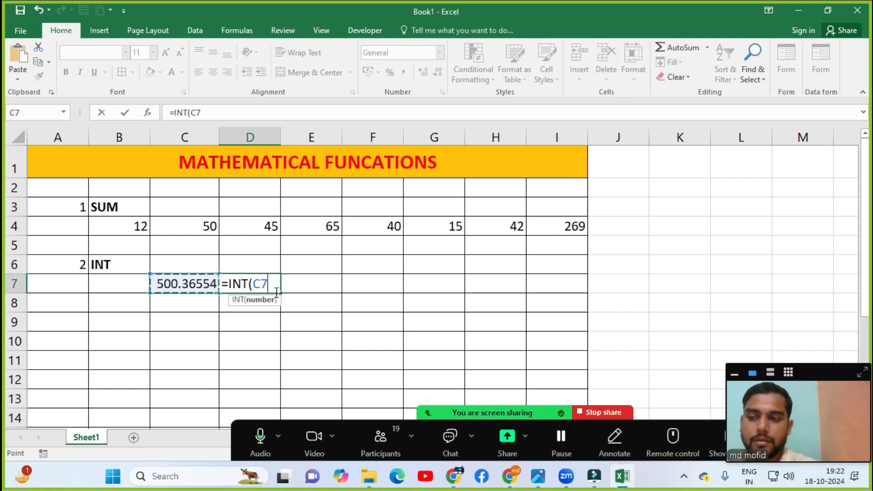
type(")")
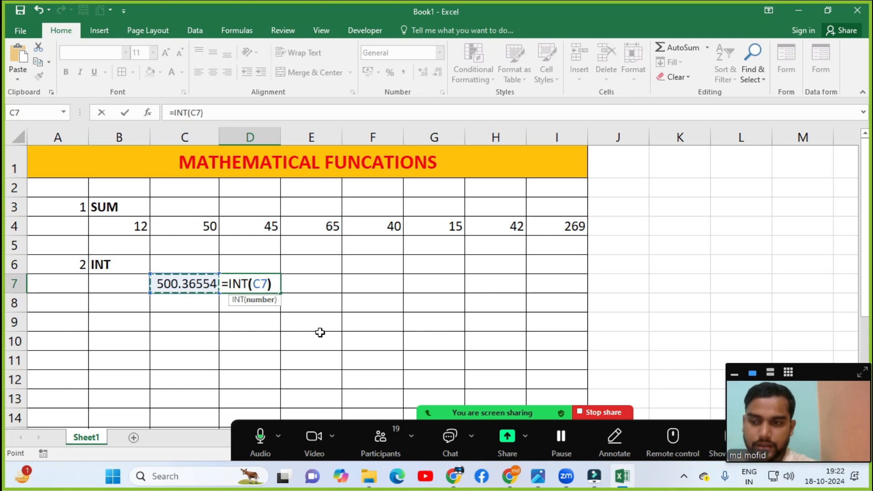
key("Return")
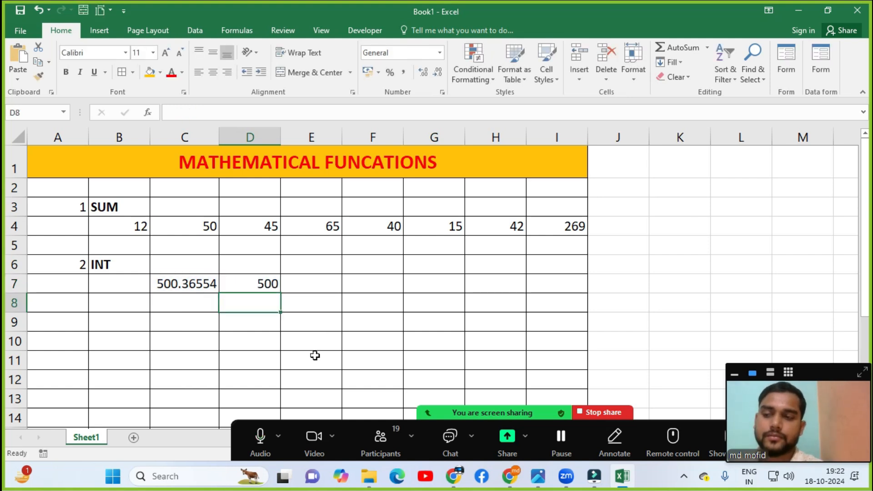
left_click(275, 289)
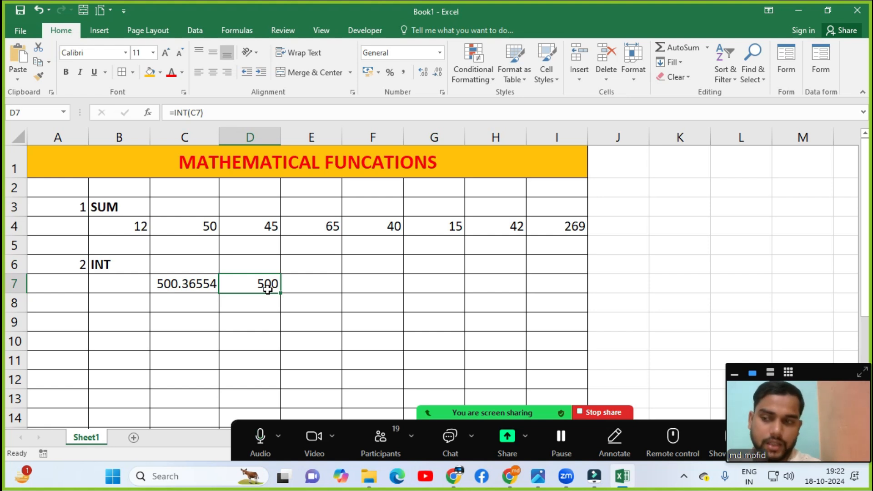
Step: Enter the number 3 in cell A9 and the label ABS in cell B9
left_click(75, 320)
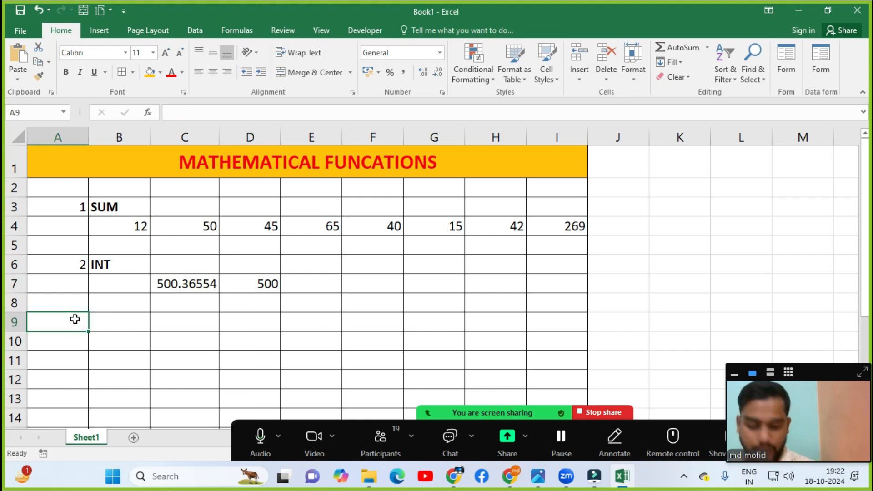
type("3")
key("Tab")
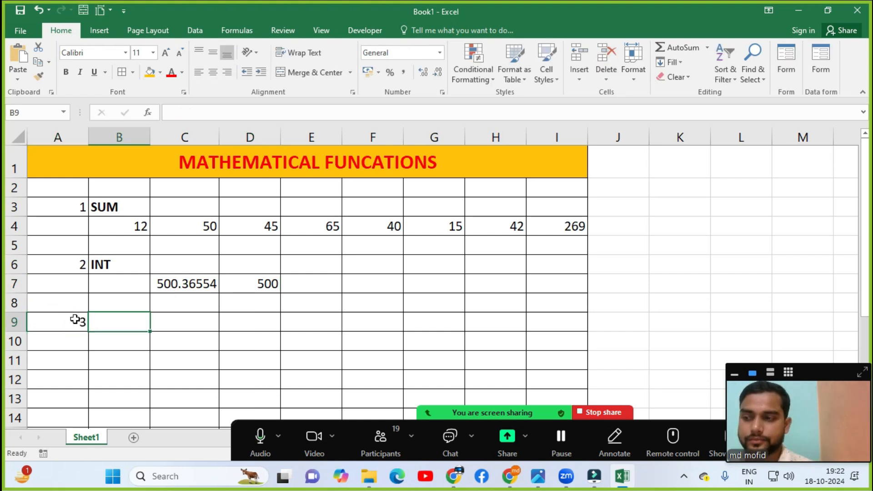
type("3")
key("BackSpace")
type("ABS")
key("Return")
key("Return")
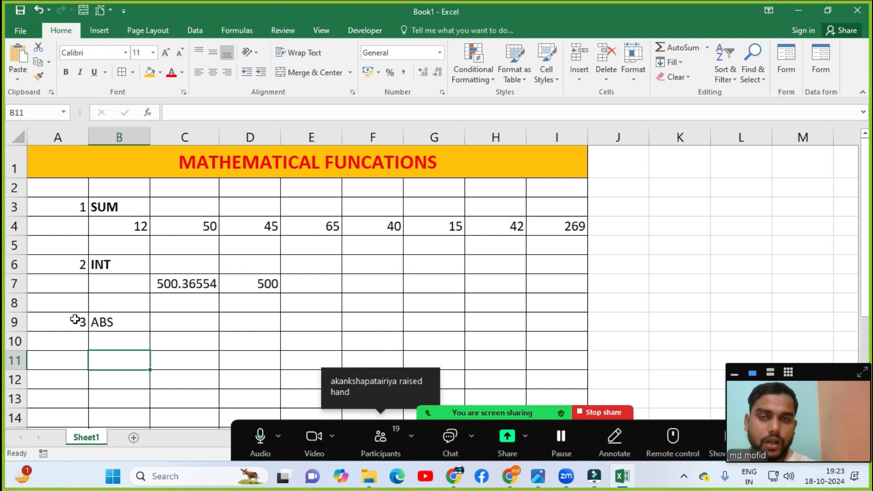
Step: Enter the negative value -100 in cell C10 as the sample number for ABS
key("Up")
key("Right")
type("-")
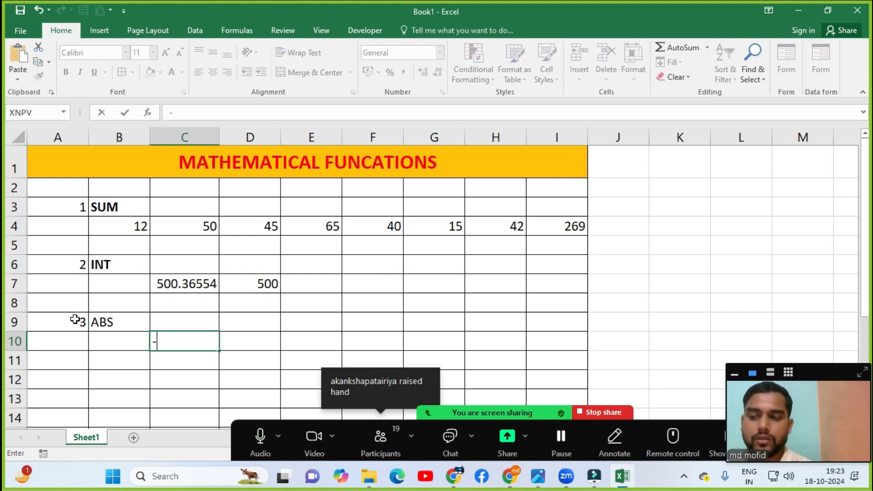
type("100")
key("ctrl+Return")
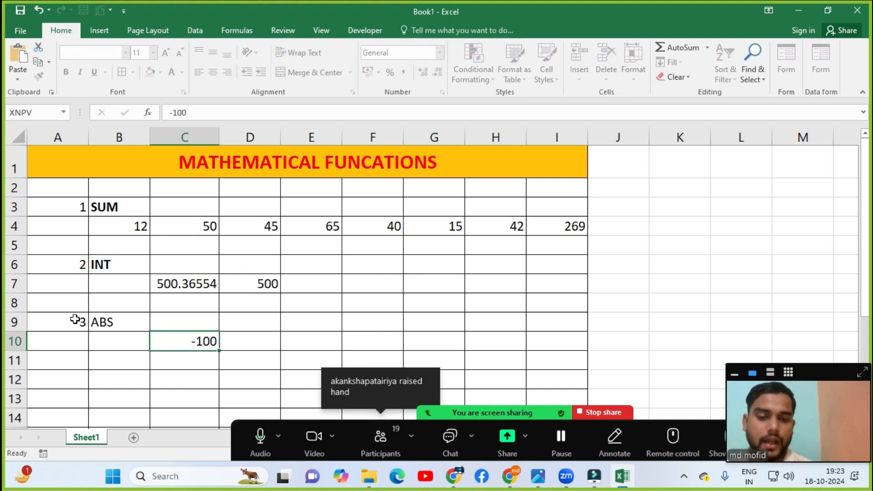
key("Return")
Step: Calculate the absolute value of the number in C10 in cell D10 with the formula =ABS(C10)
key("Up")
key("Right")
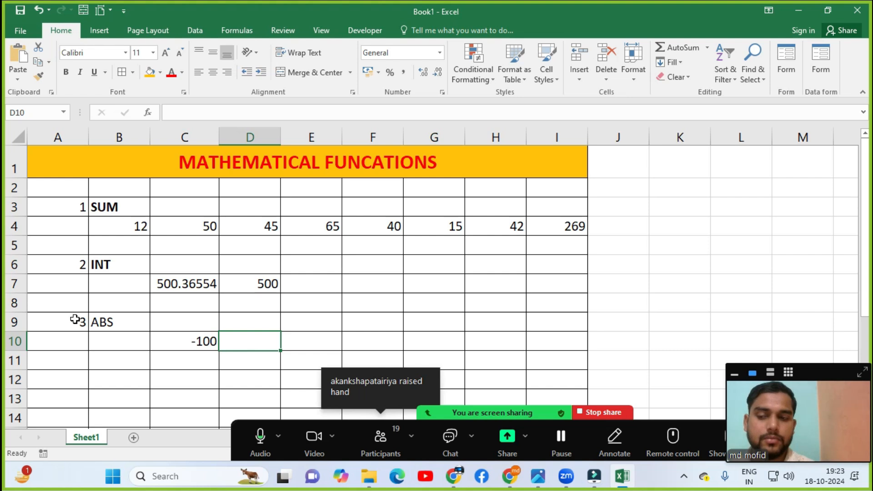
type("=ABS")
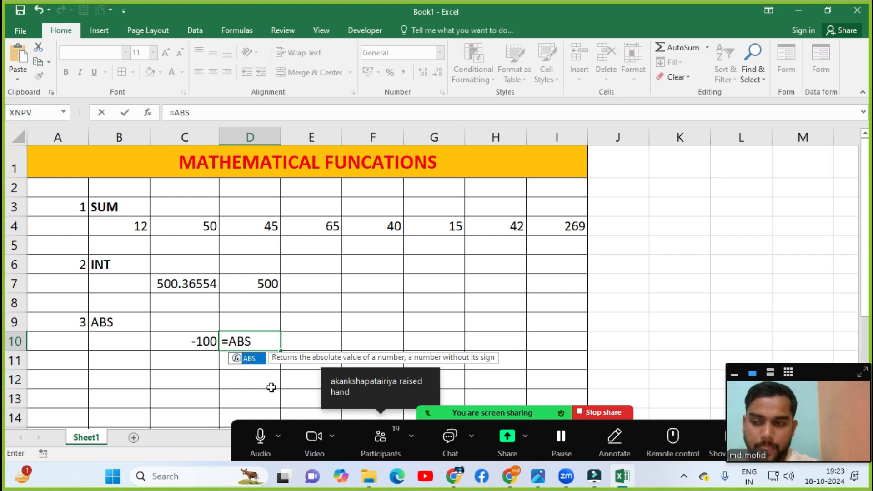
type("(")
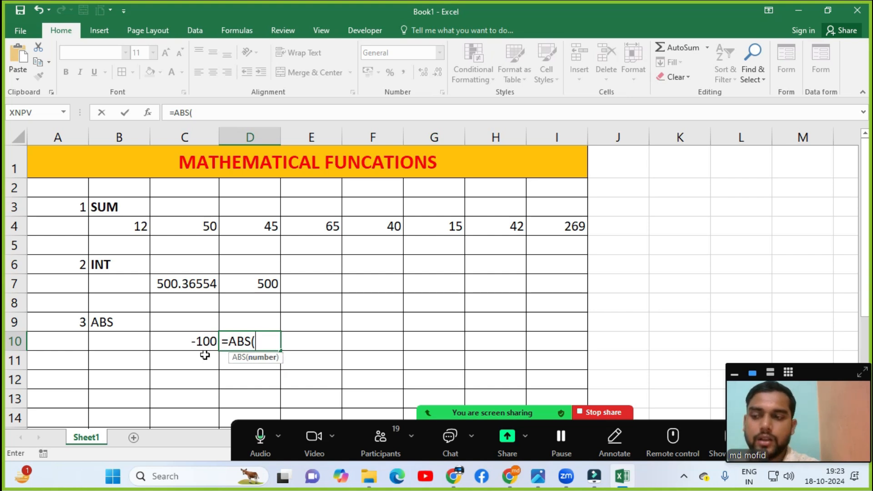
left_click(187, 337)
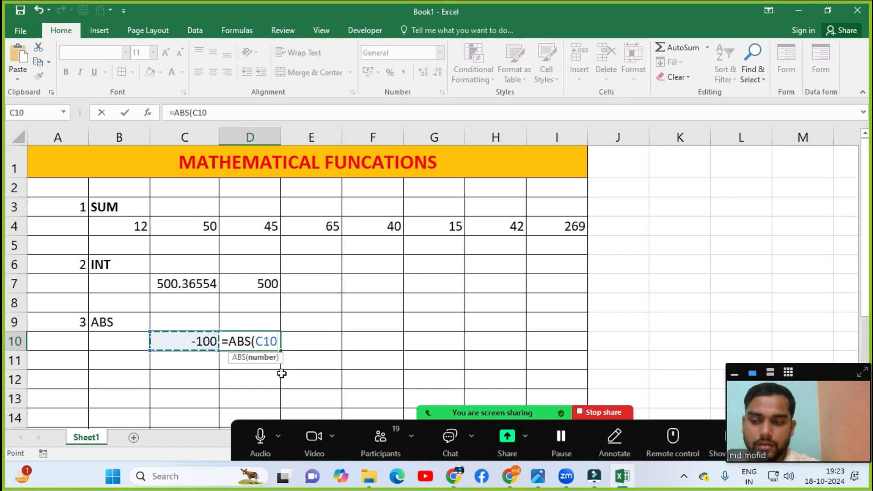
type(")")
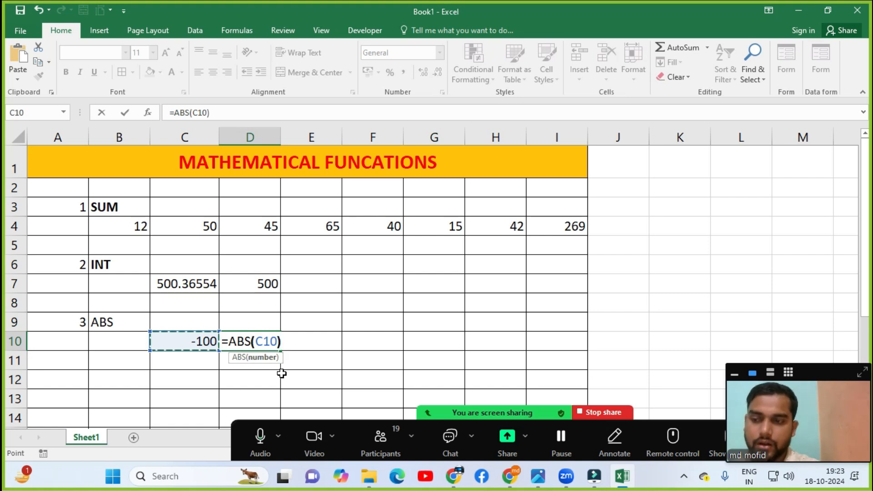
key("Return")
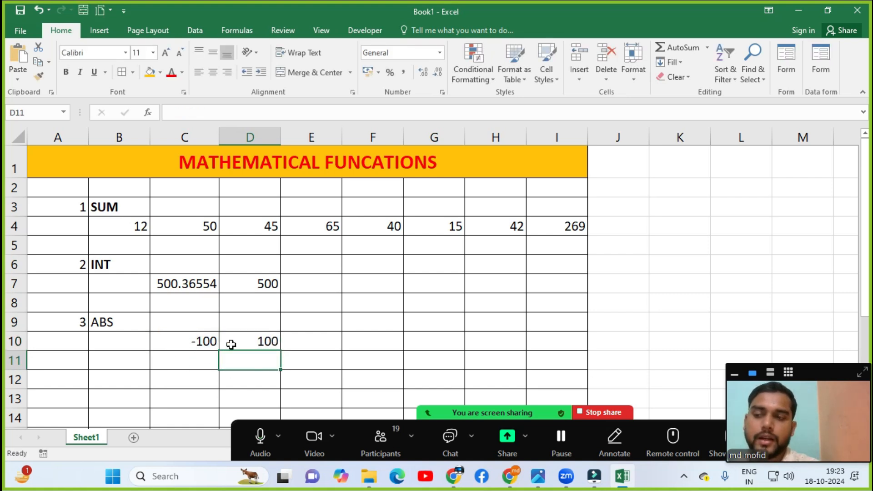
left_click(250, 341)
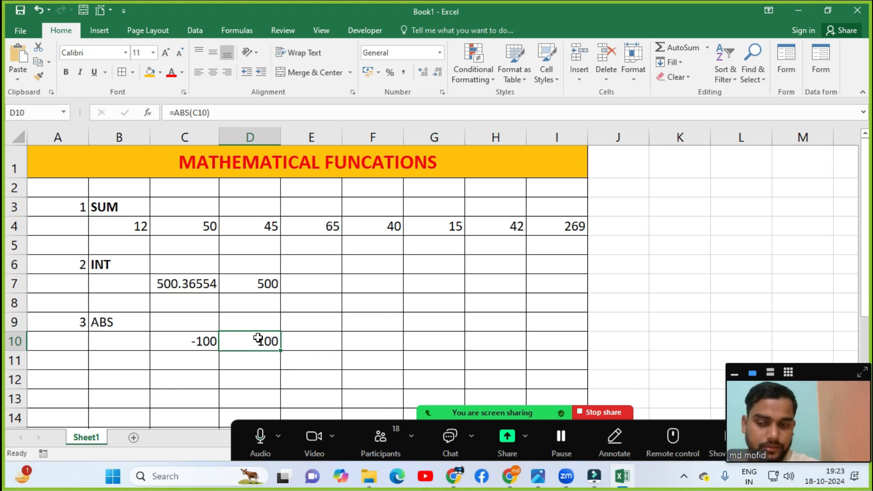
Step: Fill the result cells I4, D7 and D10 with a light blue theme colour
left_click(565, 226)
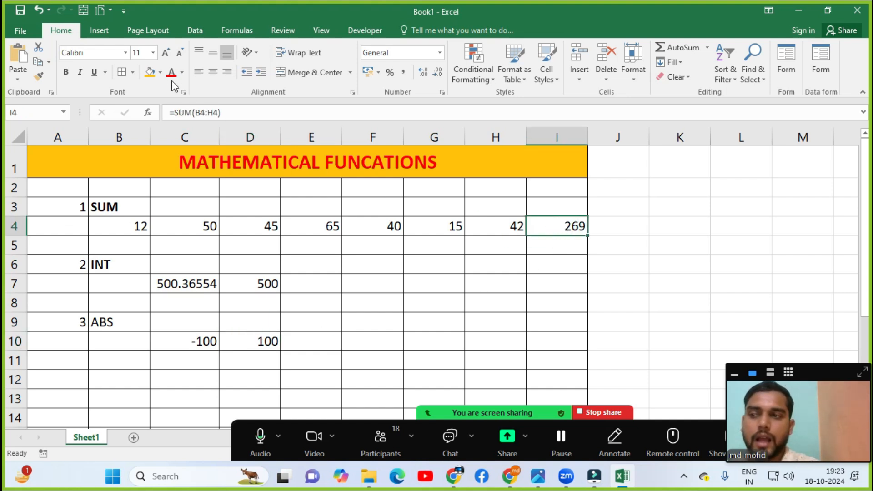
left_click(160, 72)
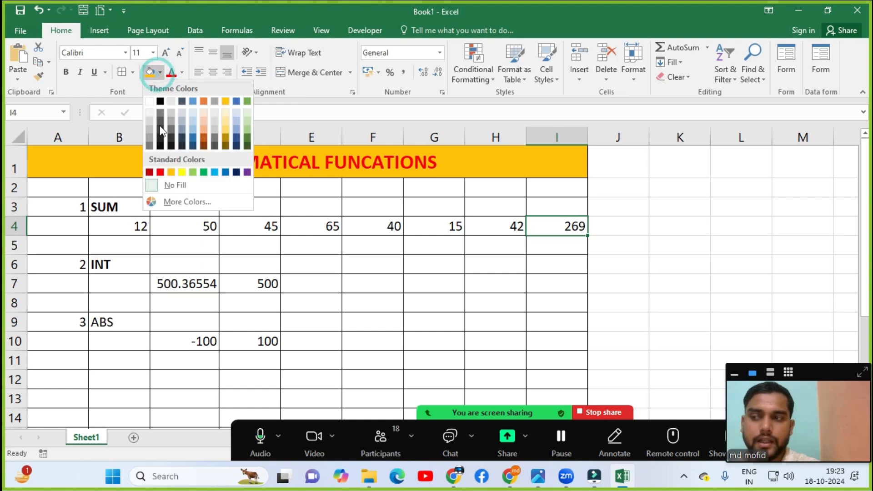
left_click(193, 120)
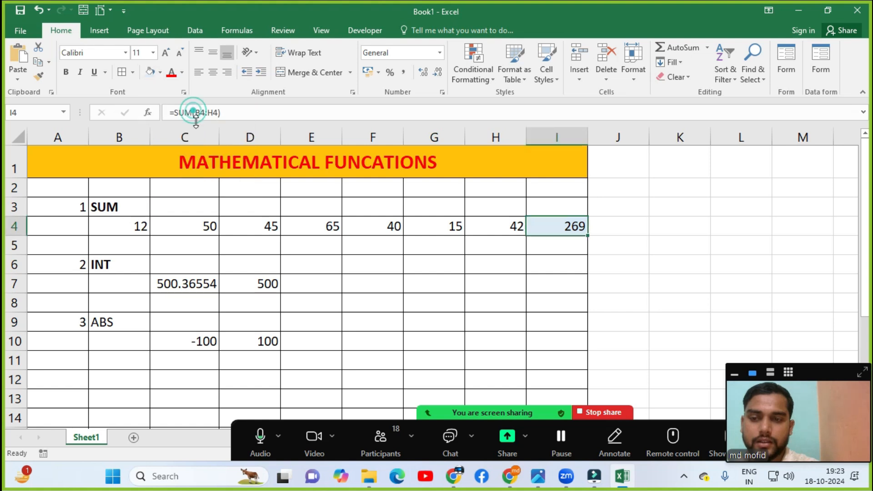
left_click(246, 288)
left_click(150, 71)
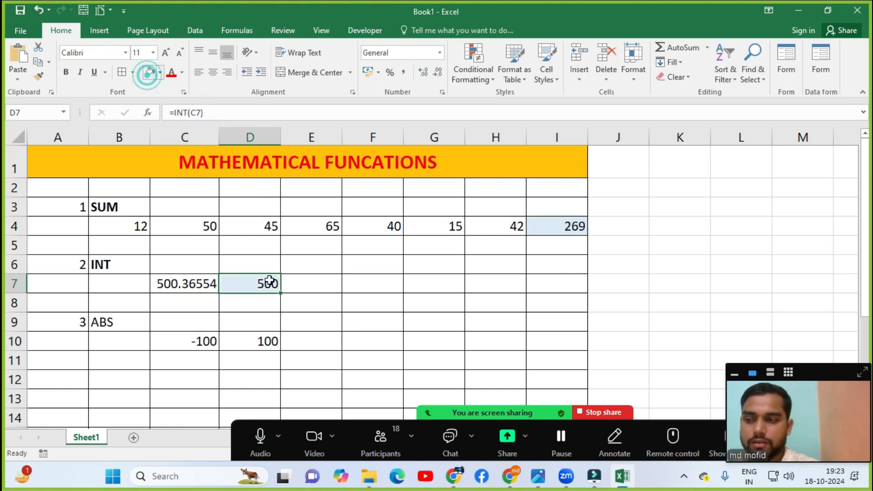
left_click(260, 346)
left_click(150, 71)
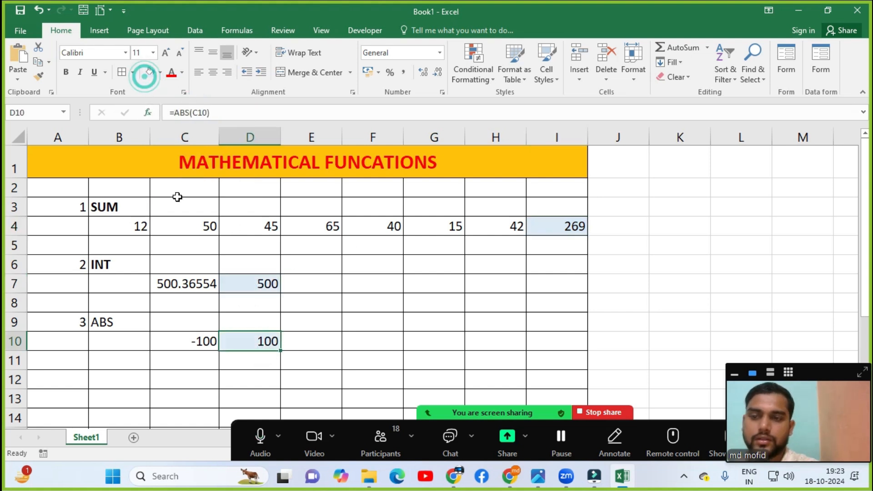
Step: Open the Zoom meeting's participant list and ask the participant with the raised hand to unmute
left_click(374, 339)
left_click(380, 430)
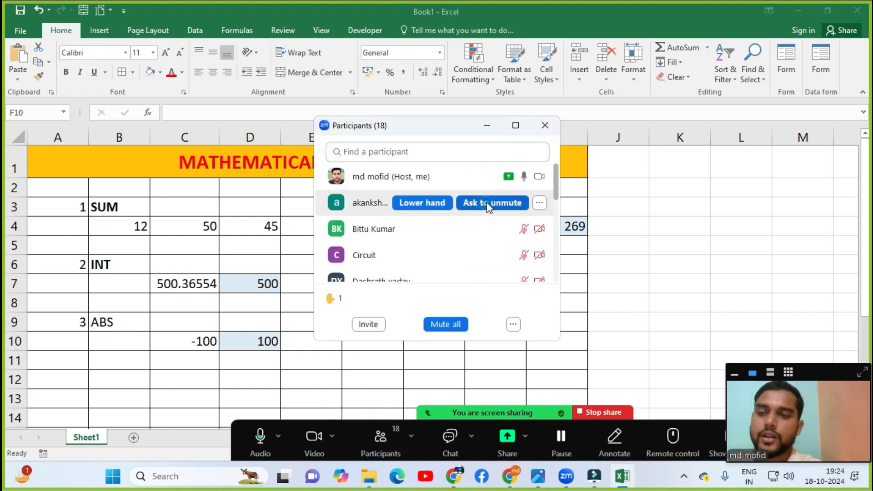
left_click(487, 202)
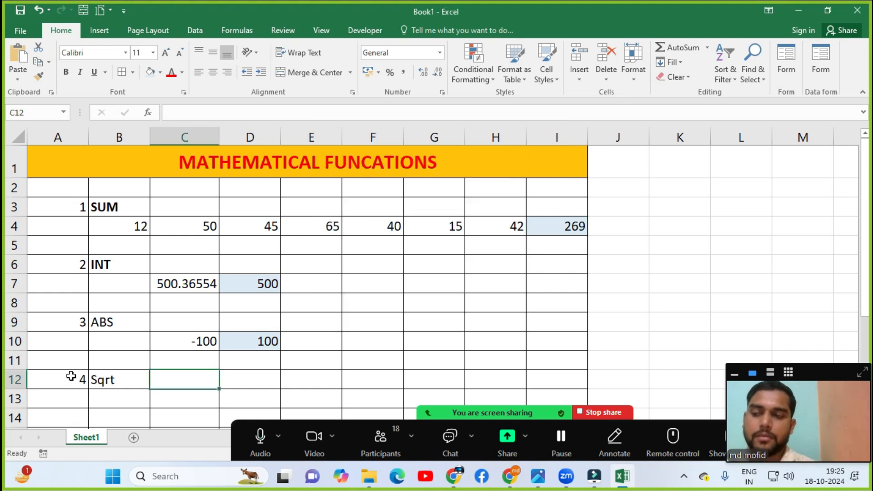
Step: Enter 25 in cell C12 and calculate its square root in D12 with the formula =SQRT(C12)
type("25")
key("Tab")
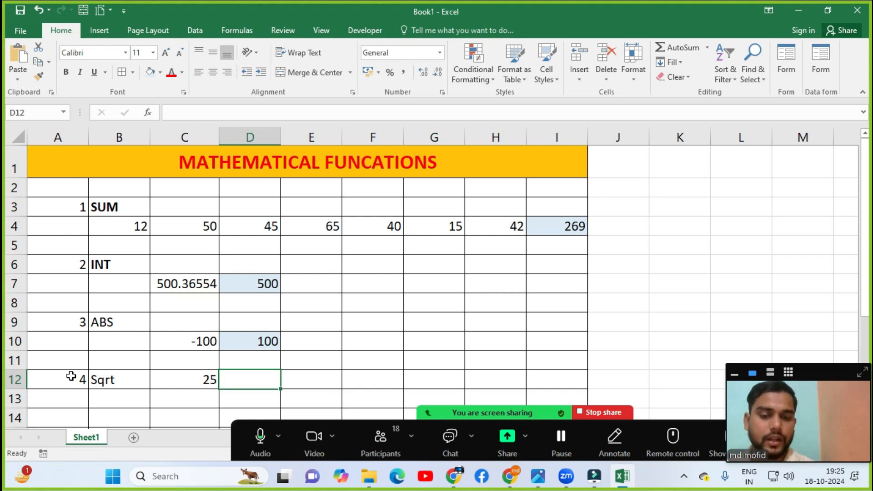
type("=sqr")
key("Tab")
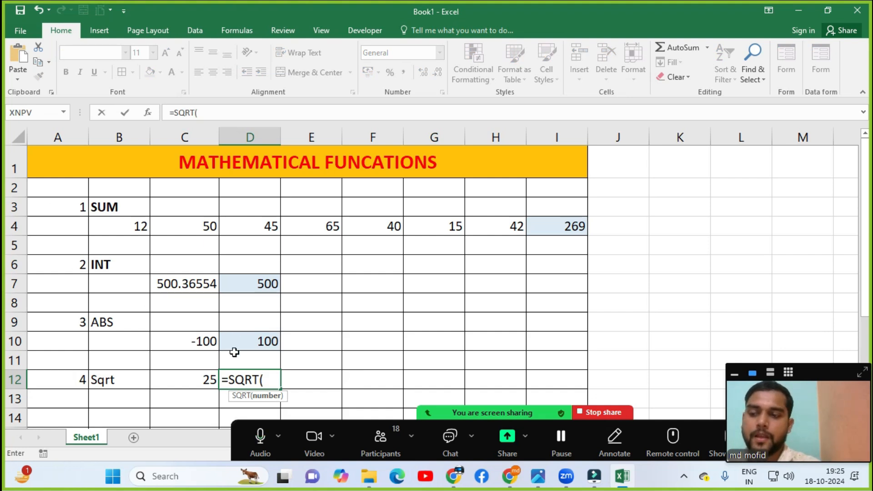
left_click(200, 376)
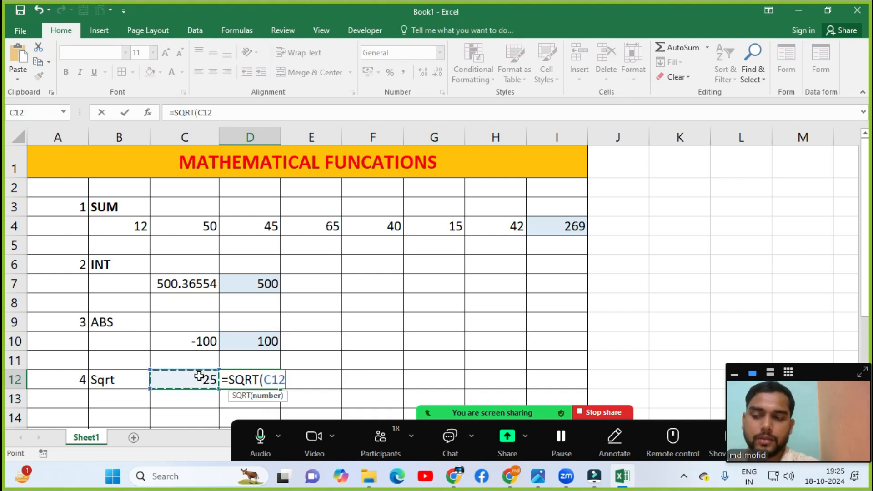
type(")")
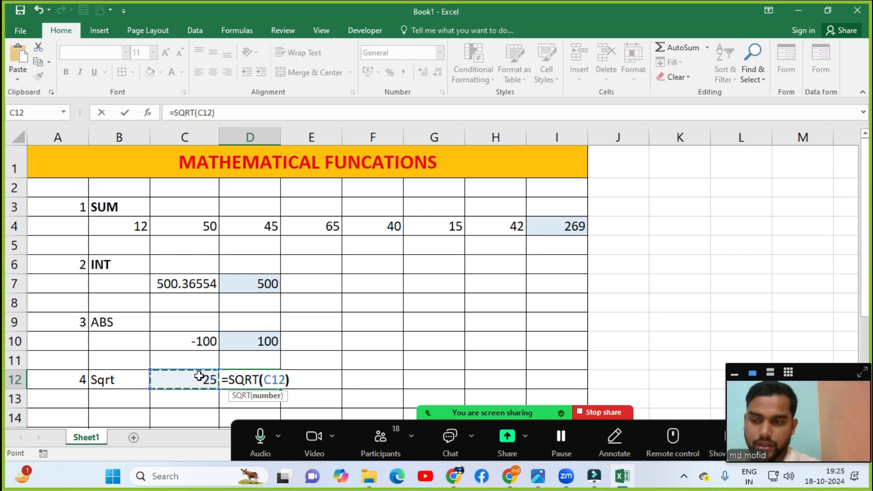
key("Return")
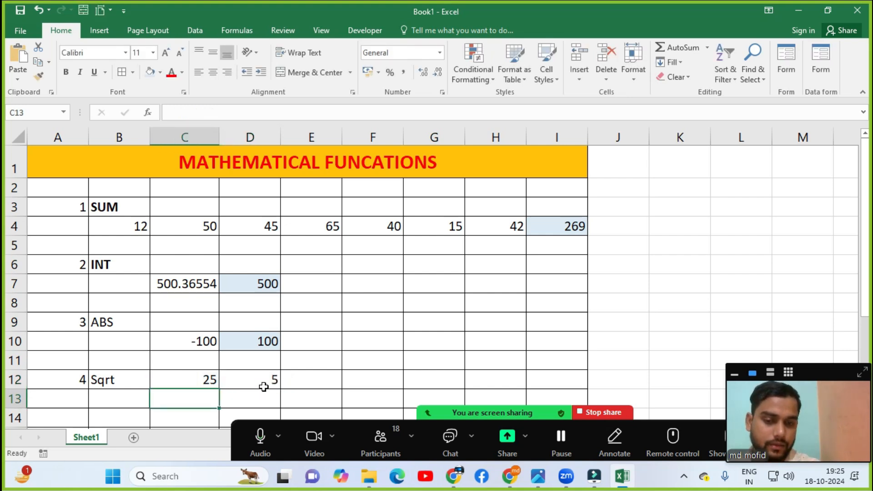
Step: Test the square root formula by changing the number in C12 to 36 and to 9
left_click(212, 380)
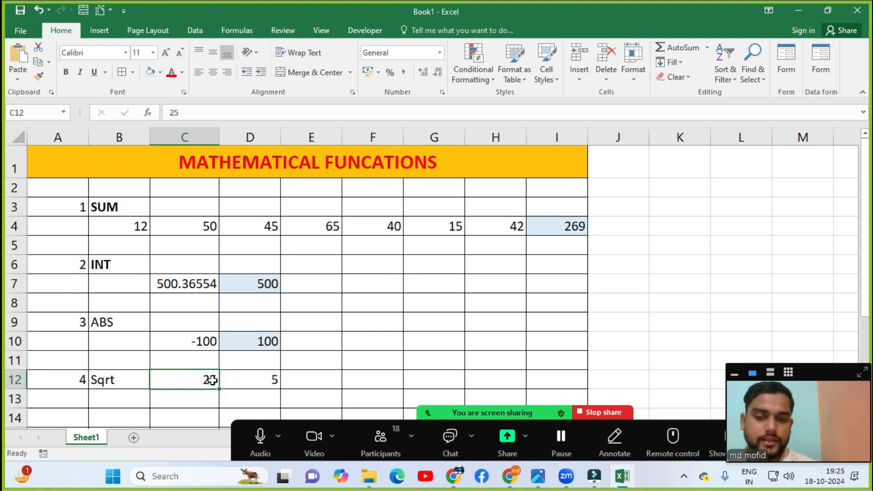
type("36")
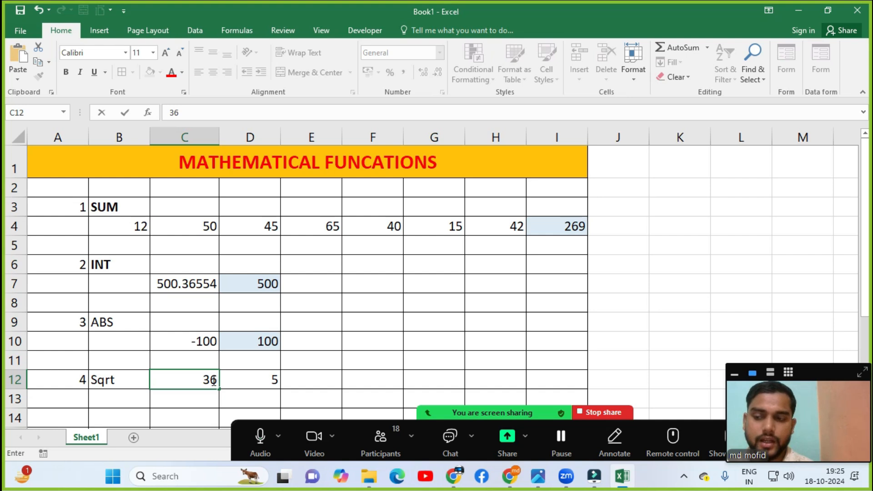
key("Return")
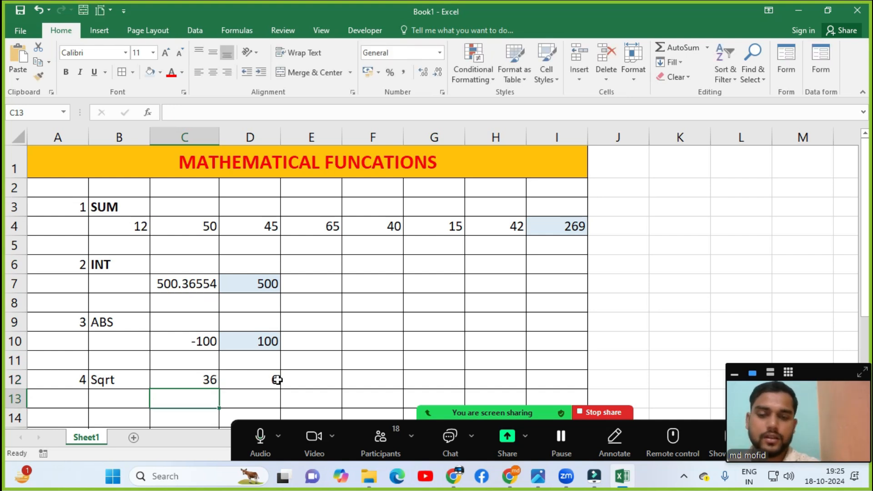
left_click(210, 380)
type("9")
key("Return")
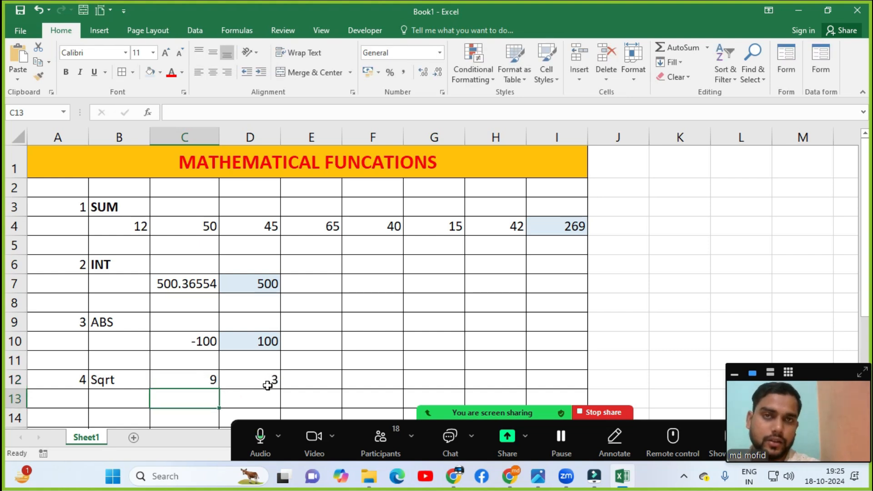
Step: Set the sample number for Sqrt in cell C12 to 49
left_click(197, 381)
type("49")
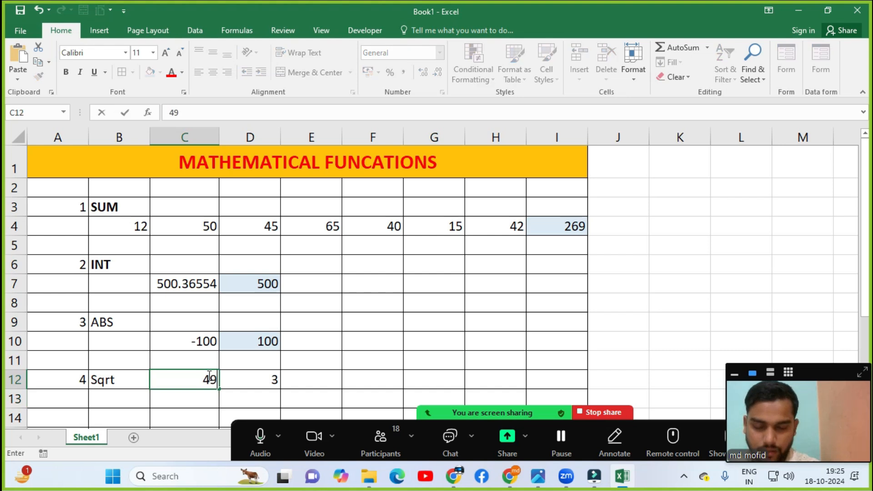
key("Return")
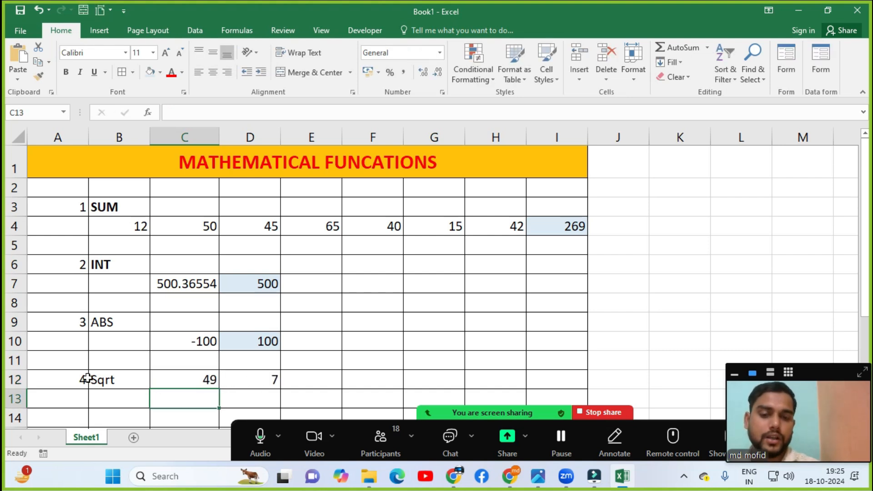
Step: Enter the number 5 in cell A14 and the label Power in cell B14
key("Down")
key("Down")
key("Down")
key("Down")
key("Down")
key("Down")
key("Down")
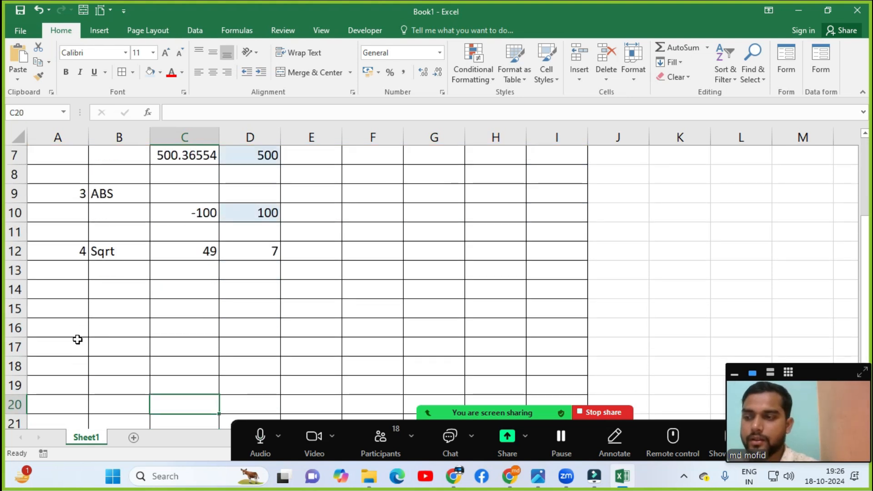
left_click(76, 284)
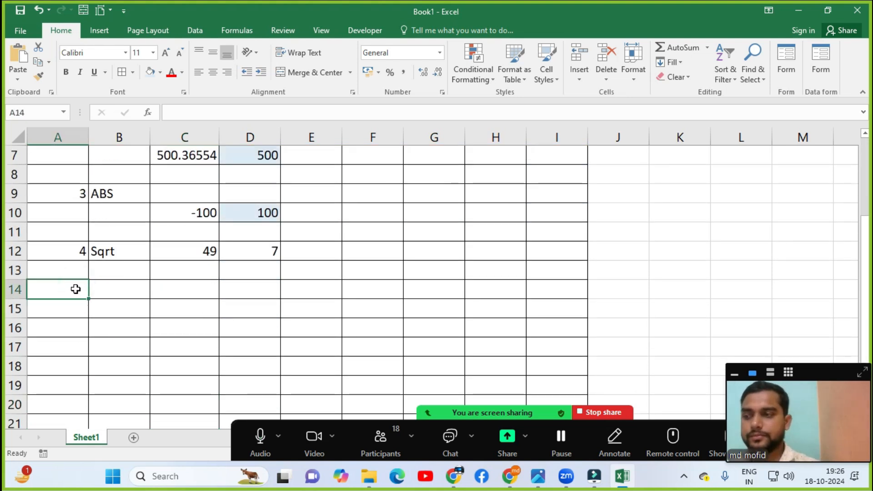
type("5")
key("Tab")
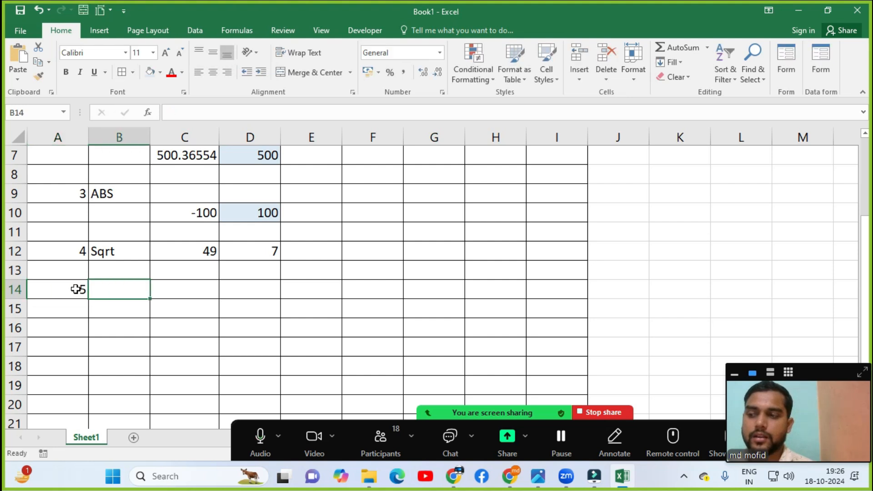
type("POwer")
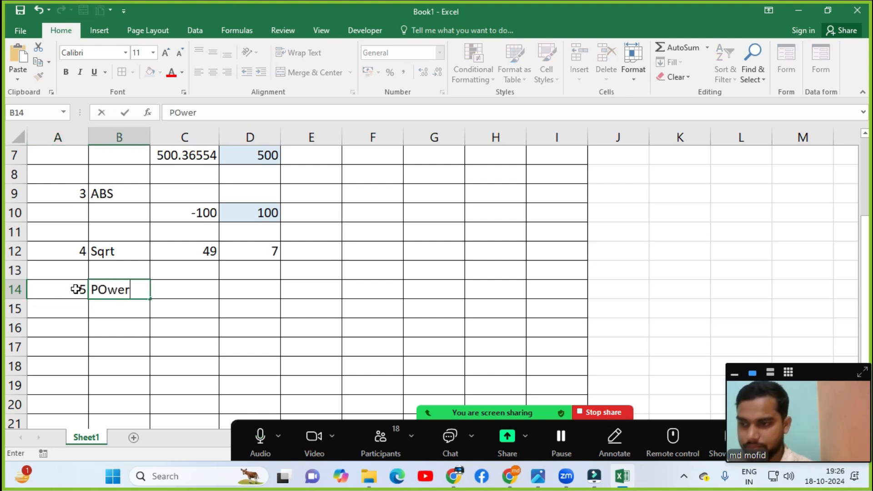
left_click(76, 289)
key("Right")
key("Right")
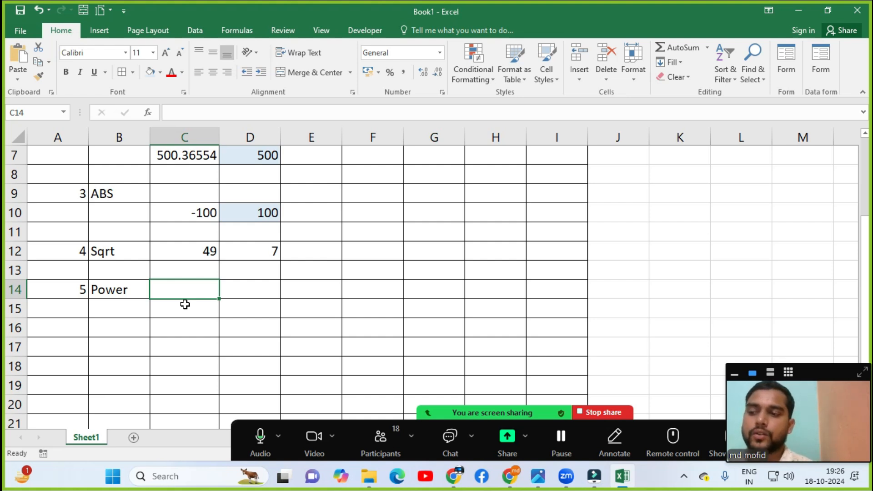
Step: Enter 4 in cell C14 and raise it to the fourth power in D14 with the formula =POWER(C14,4)
type("4")
key("Tab")
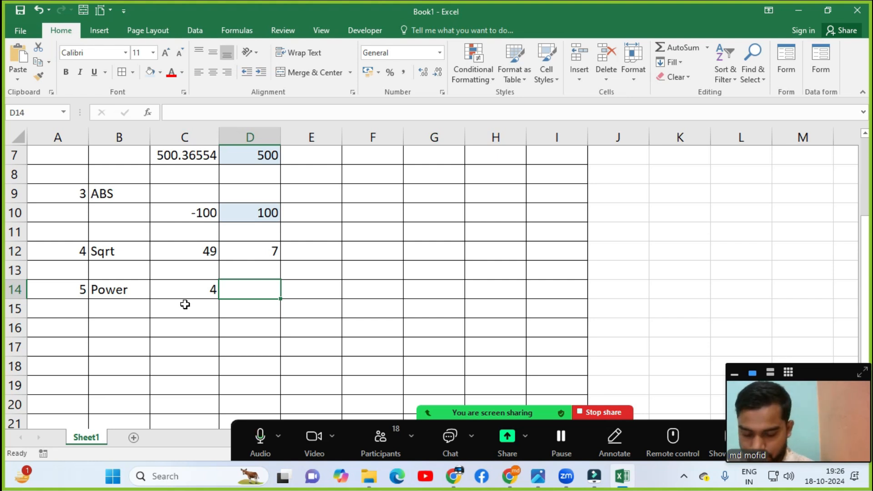
type("=power")
key("Tab")
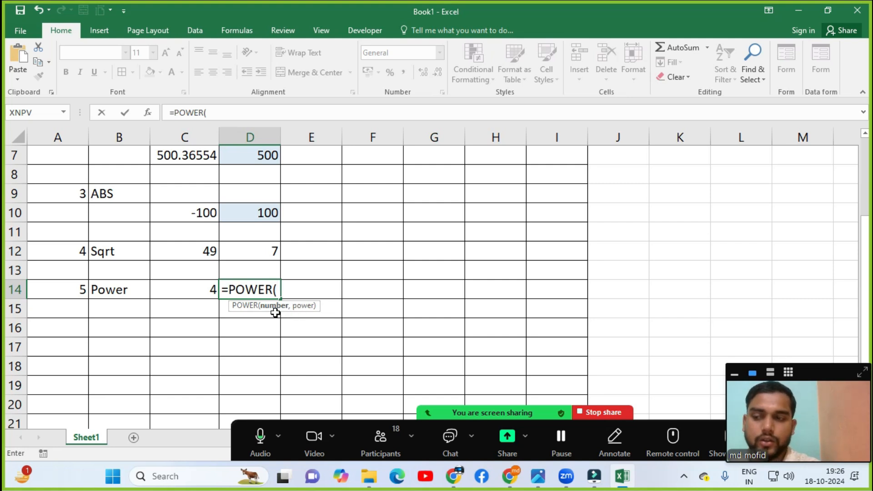
left_click(173, 289)
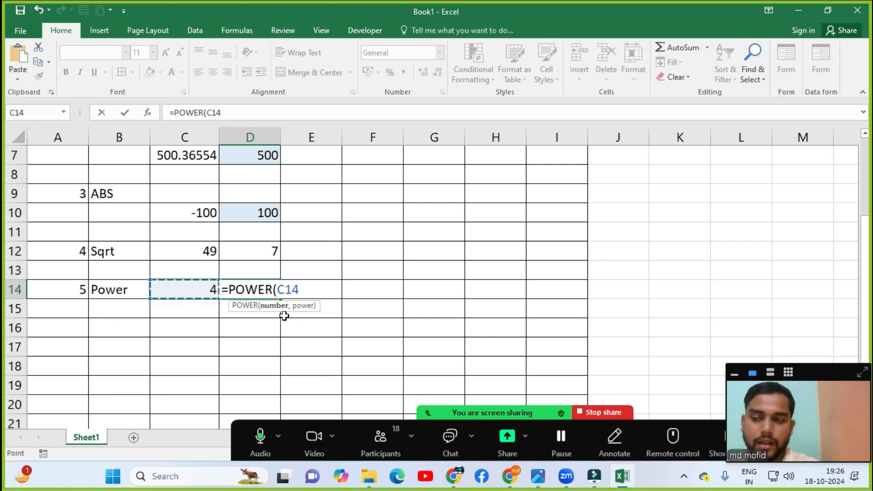
type(",")
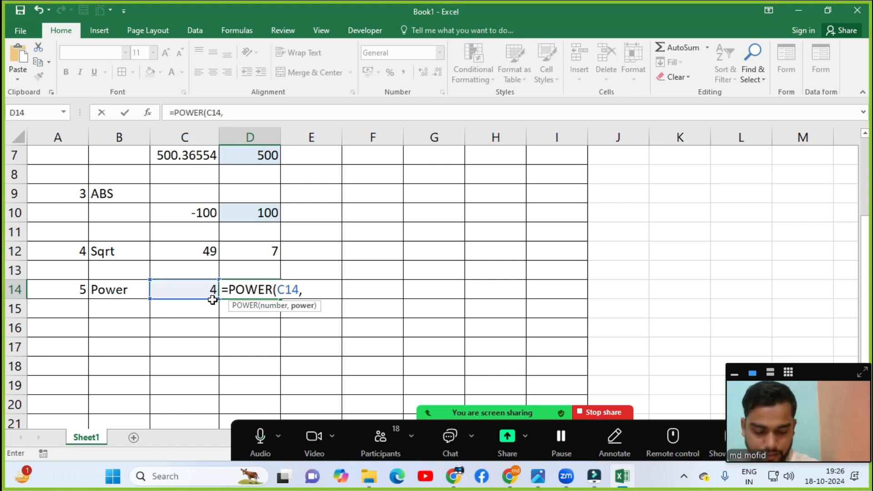
type("4")
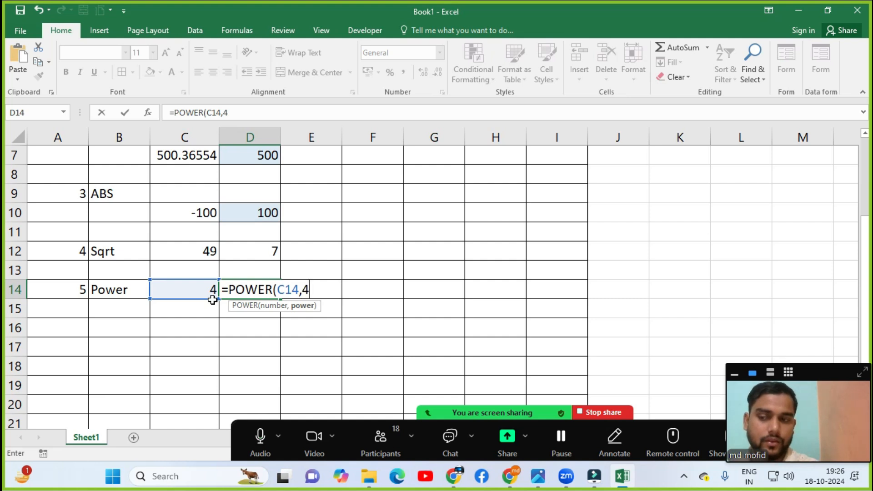
type(")")
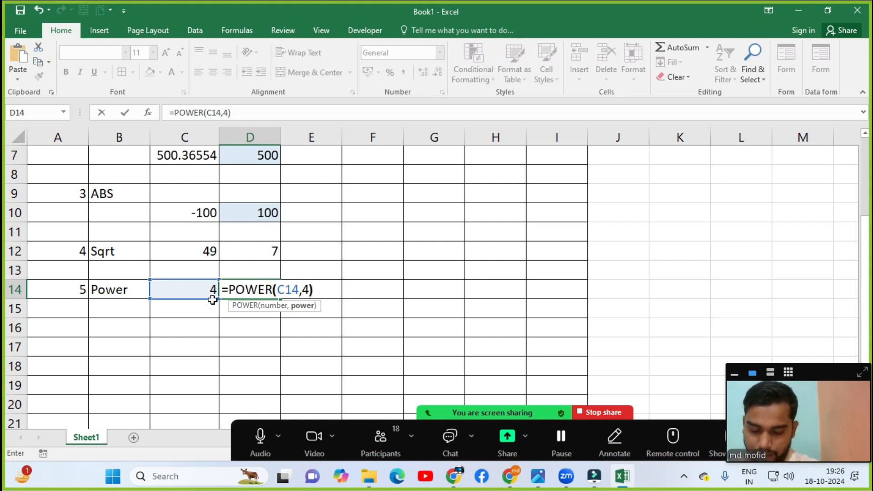
key("Return")
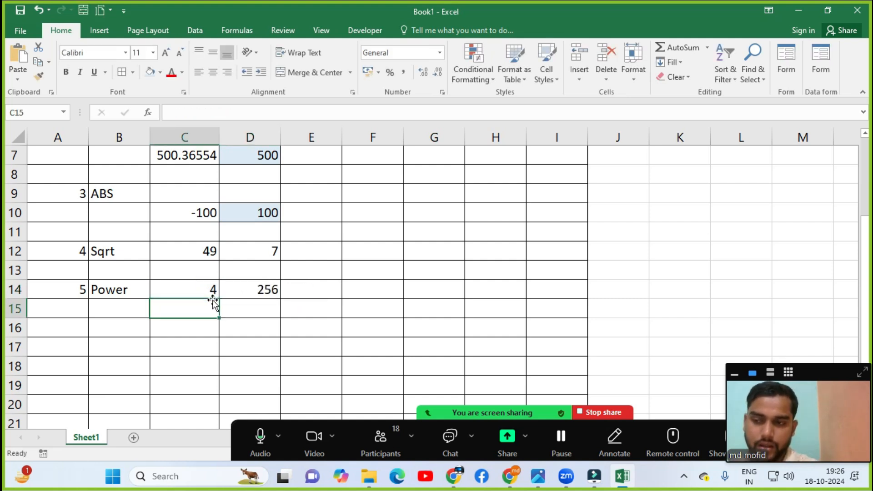
Step: Test the power formula in D14 with an exponent of 3 and restore the exponent to 4
left_click(260, 293)
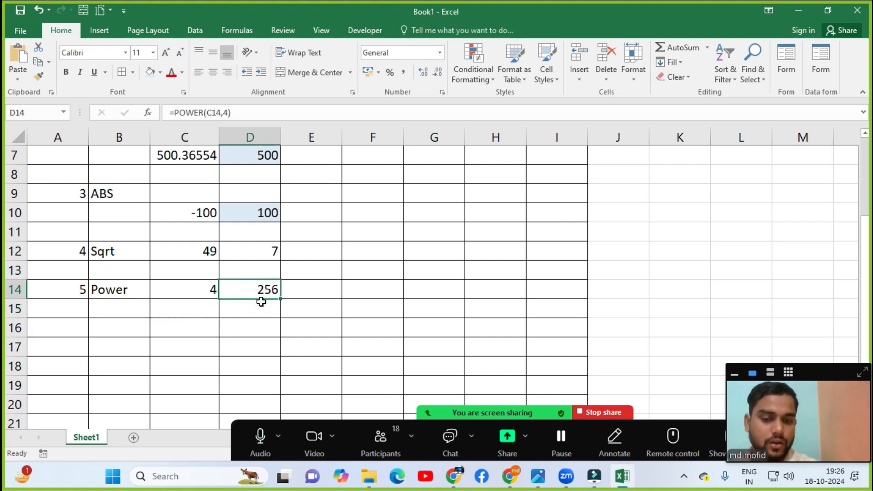
double_click(261, 302)
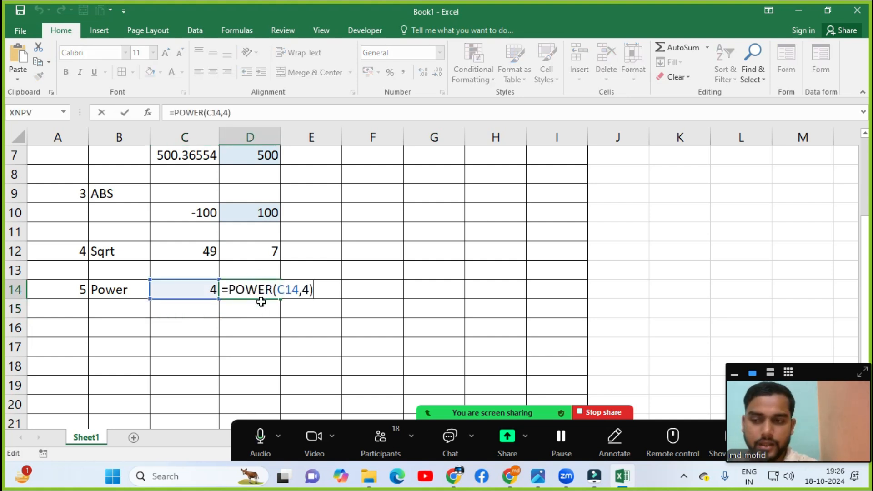
key("BackSpace")
key("BackSpace")
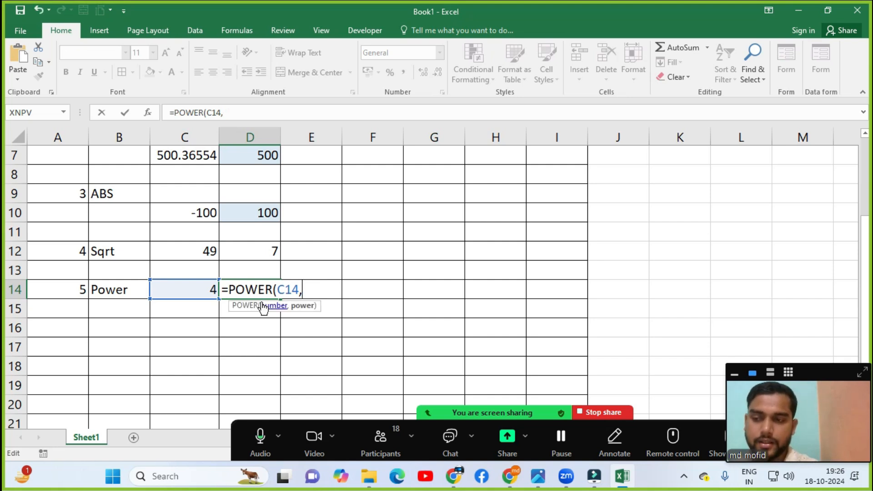
type("3)")
key("Return")
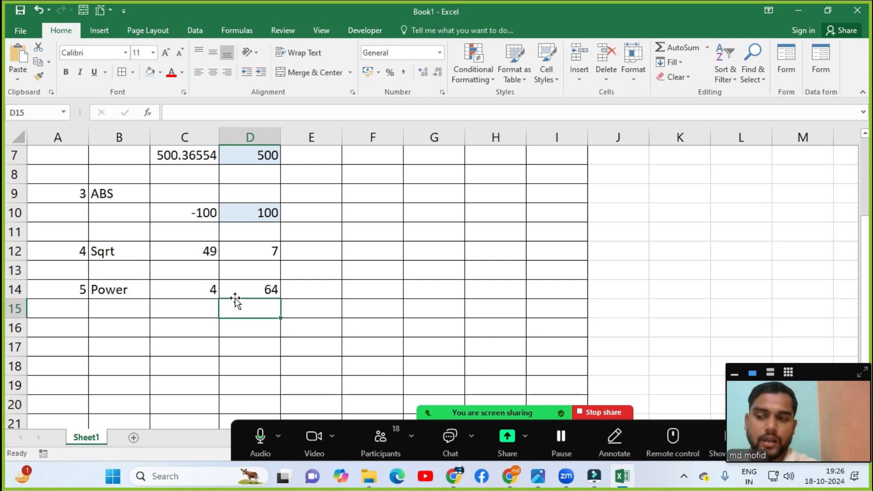
double_click(257, 291)
left_click(307, 290)
key("BackSpace")
type("4")
key("Return")
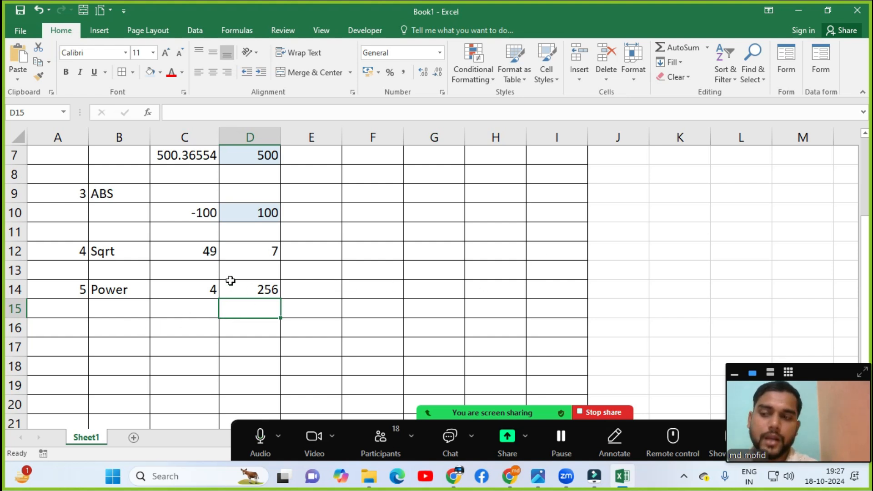
Step: Cross-check the power result outside the table by entering 64 in K10 and the formula =K10*4 in L10
left_click(653, 219)
type("64")
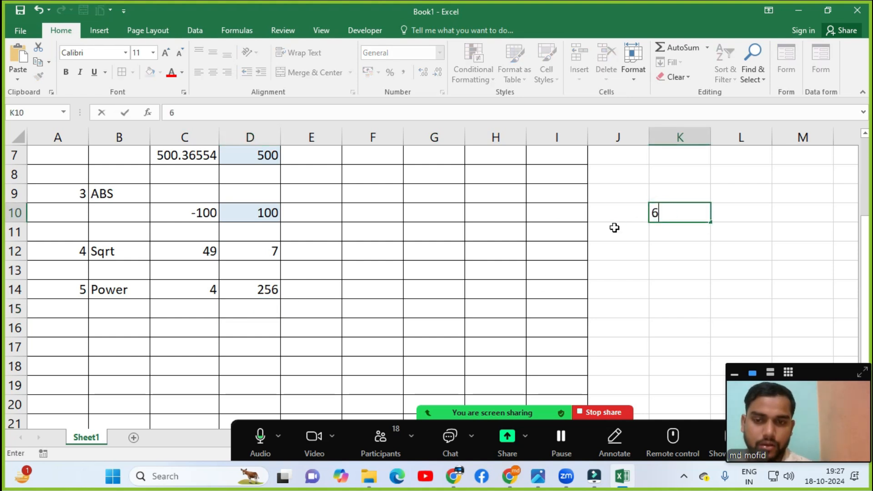
key("Tab")
type("=")
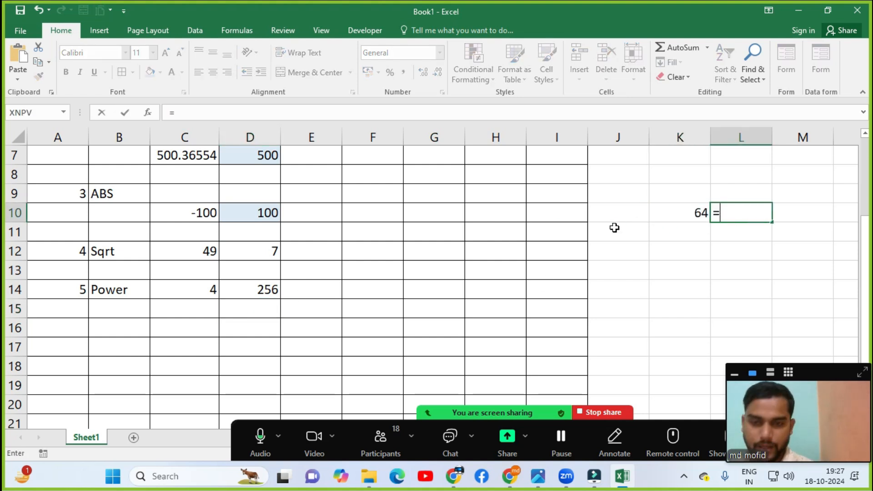
key("Left")
type("*4")
key("Return")
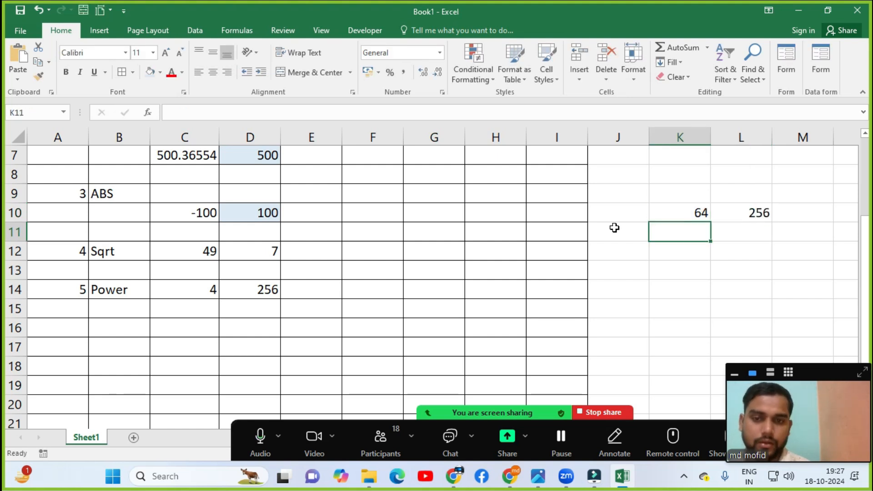
left_click(756, 221)
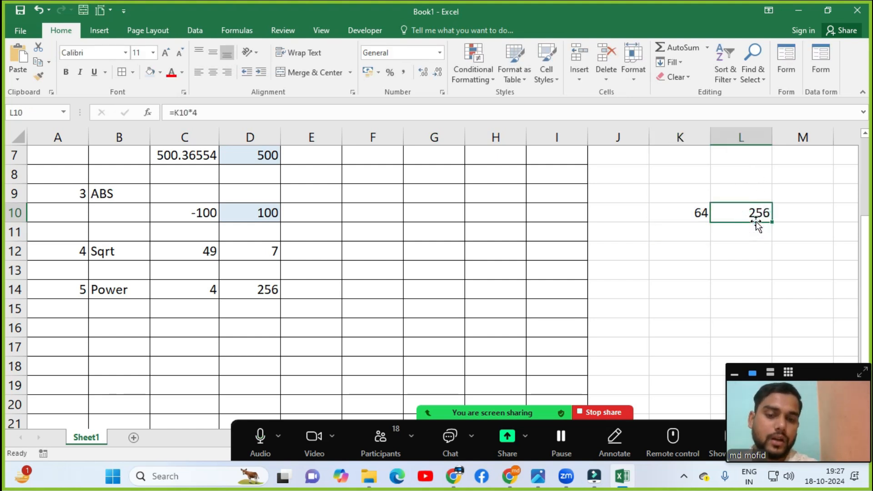
Step: Clear the scratch calculation from the range K9:L11
left_click(240, 288)
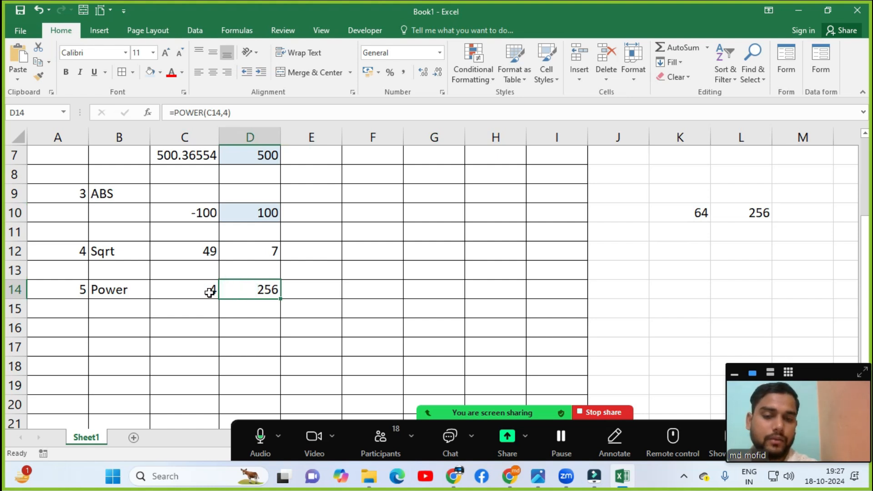
left_click_drag(655, 187, 745, 236)
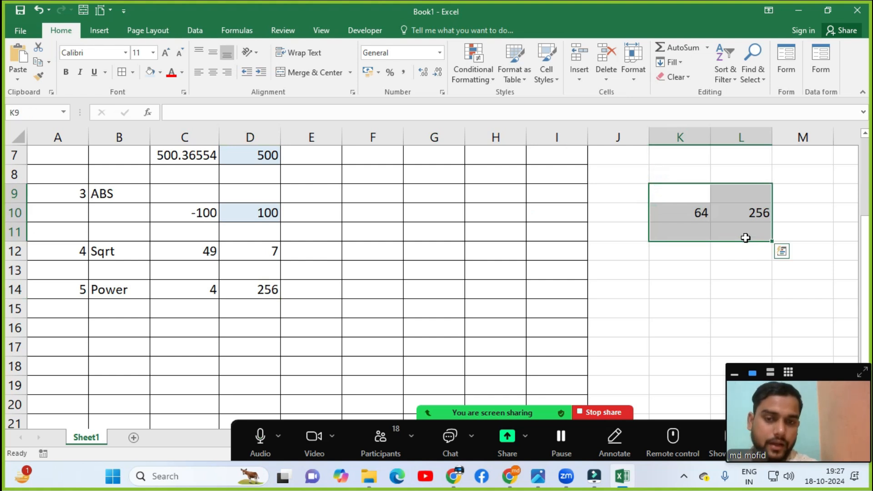
key("Delete")
Step: Enter the number 6 in cell A16 and the label Count in cell B16
left_click(85, 314)
left_click(81, 330)
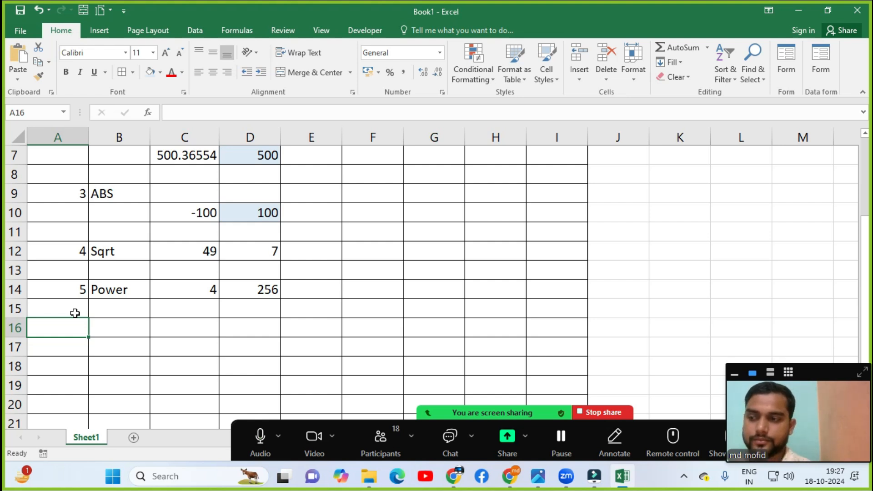
type("6")
key("Return")
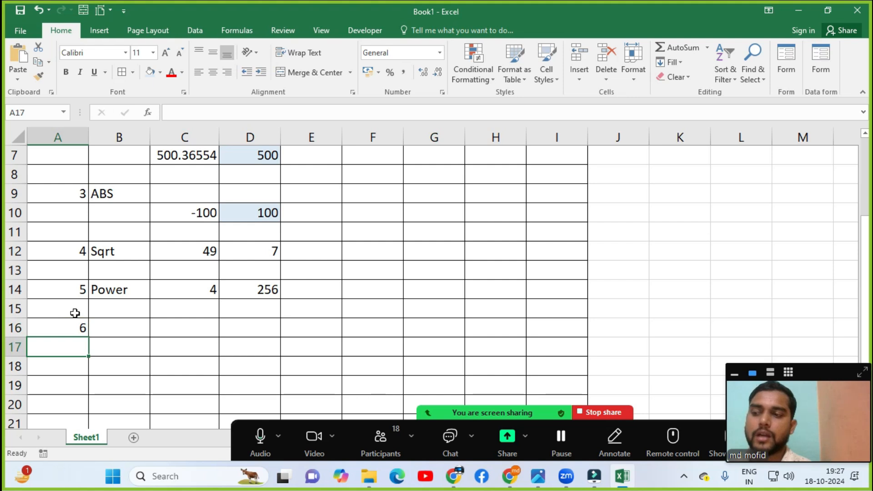
key("Up")
key("Right")
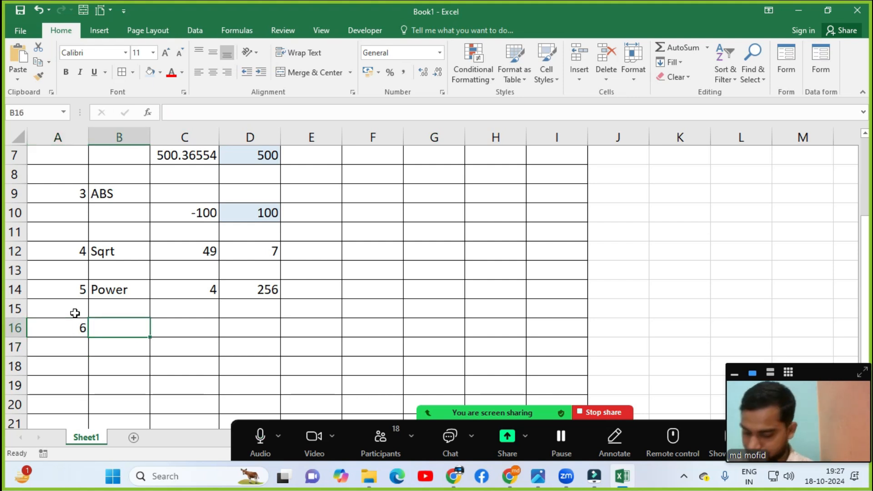
type("Count")
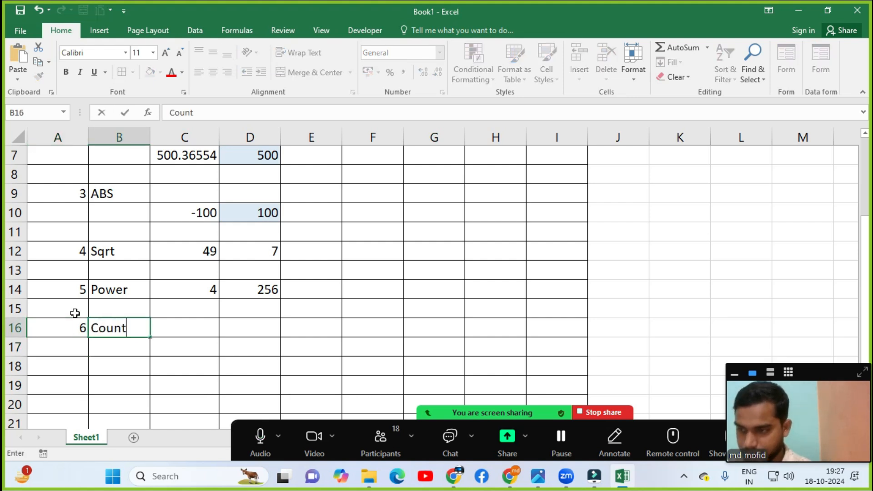
key("Return")
key("Up")
key("Right")
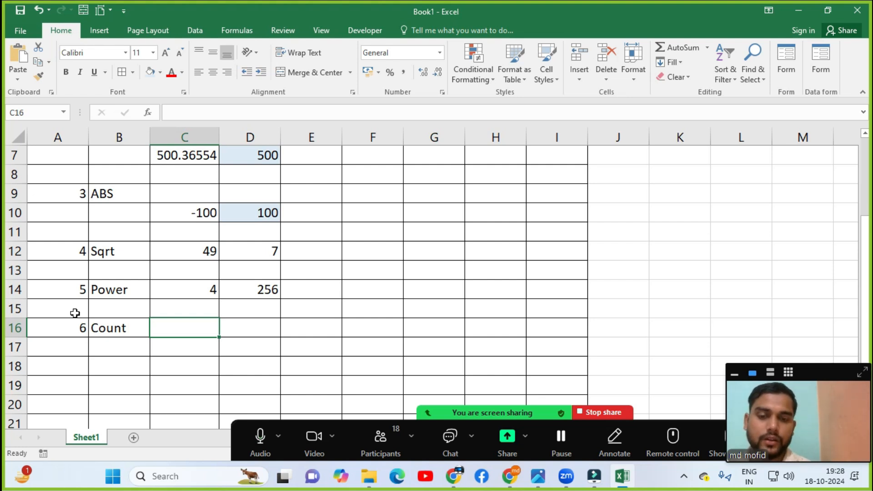
Step: Enter the sample values 45, 2, 4, 65 and 45 across cells C17 to G17
key("Down")
key("Left")
key("Down")
key("Right")
key("Up")
key("Right")
key("BackSpace")
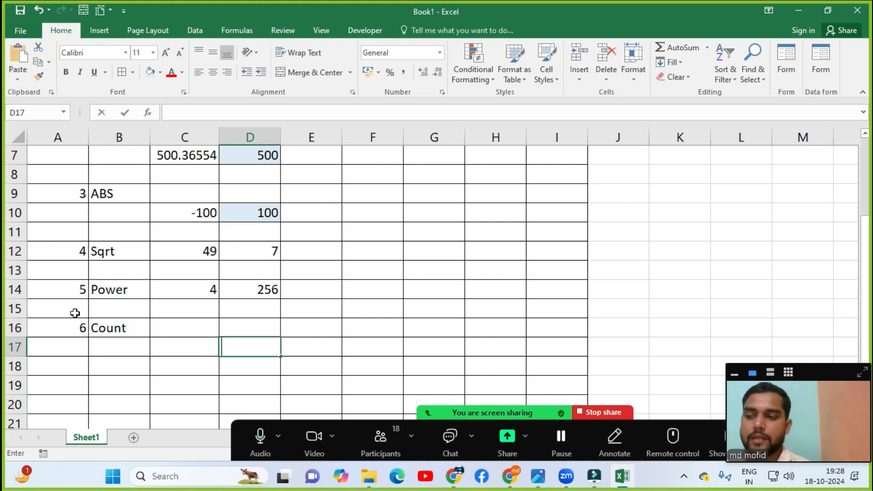
key("Left")
type("45")
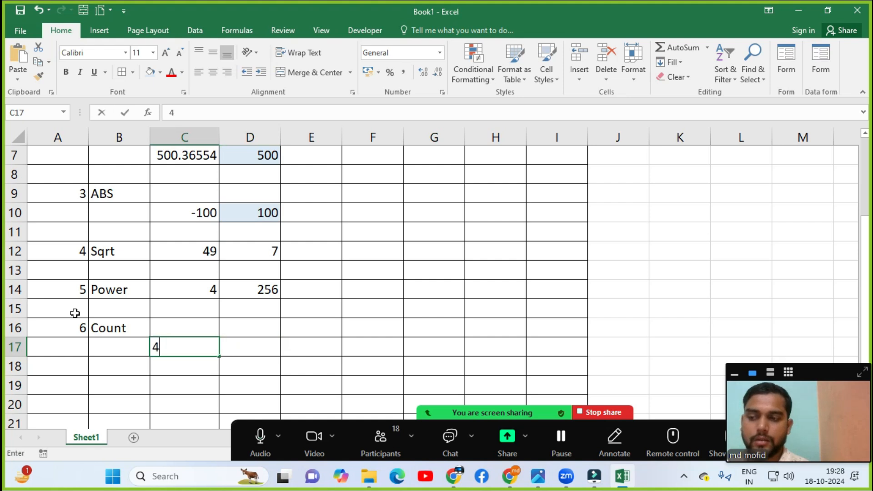
key("Right")
type("2")
key("Right")
type("4")
key("Right")
type("65")
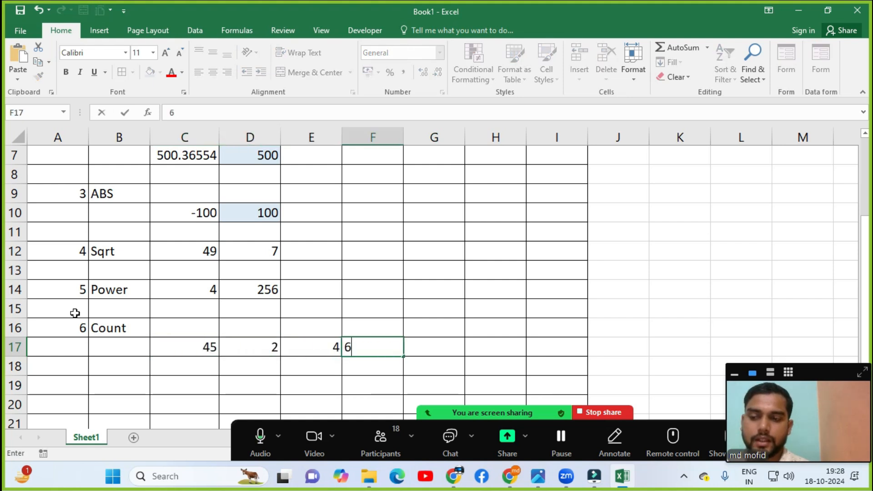
key("Right")
type("45")
key("Right")
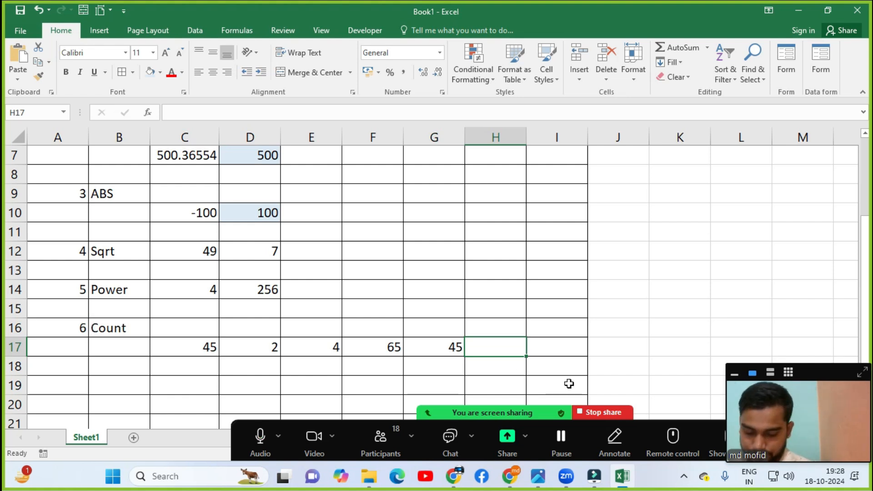
Step: Count the numeric sample values in H17 with the formula =COUNT(C17:G17)
type("=count")
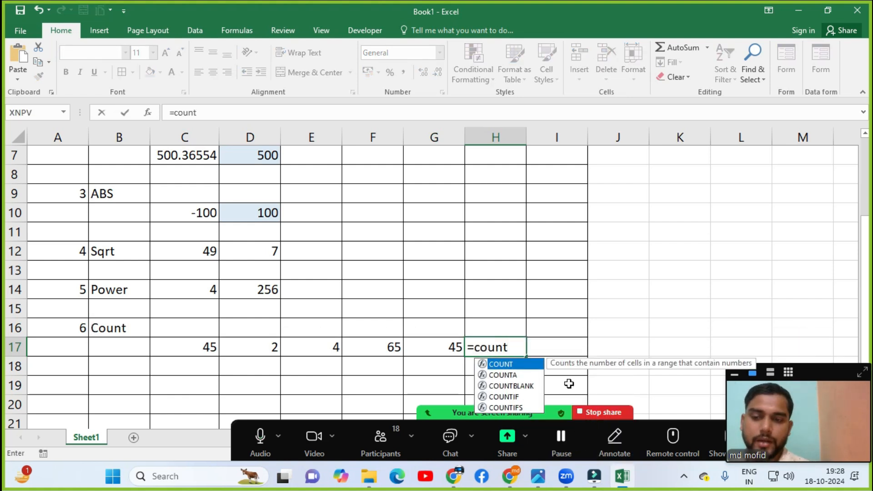
key("Tab")
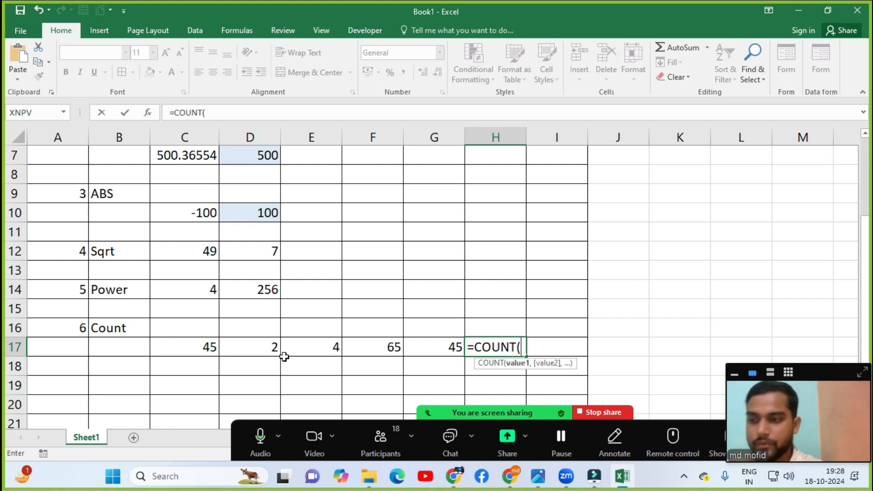
left_click(207, 345)
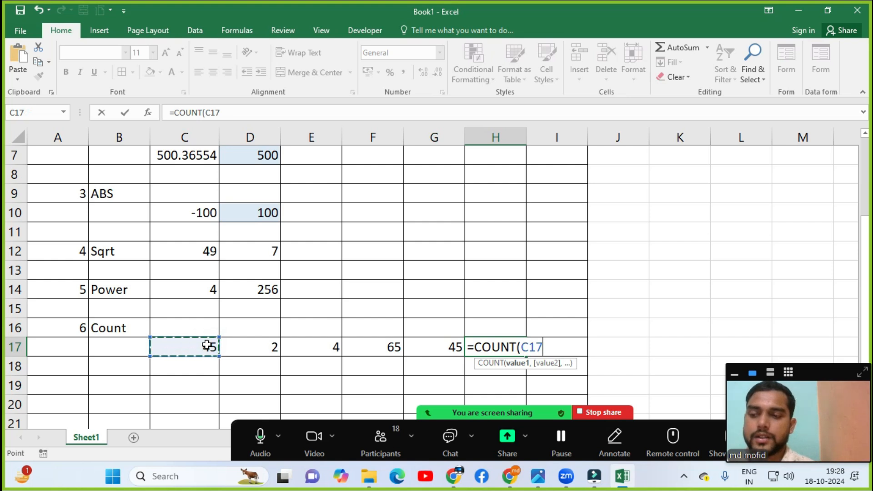
key("shift+Right")
key("shift+Right")
key("shift+Right")
key("shift+Right")
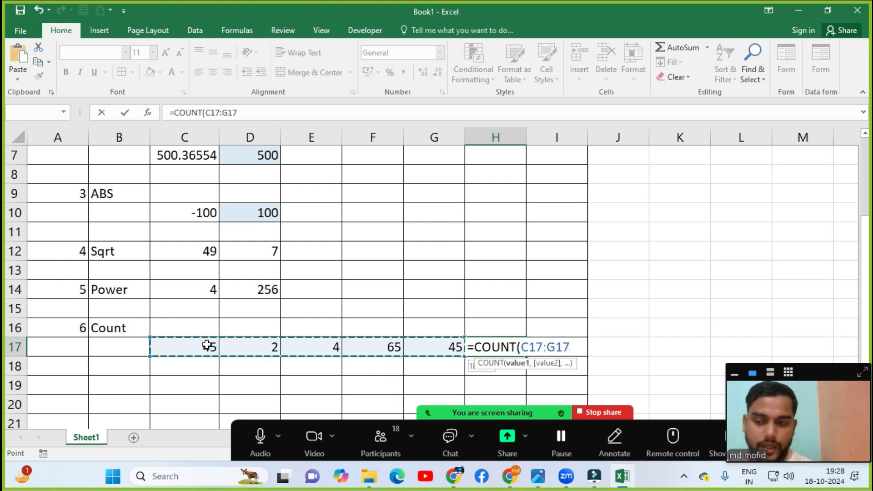
type(")")
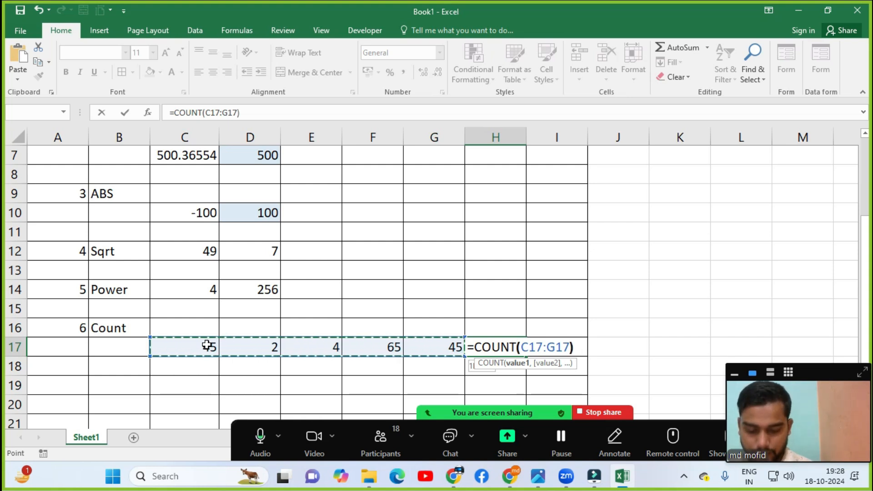
key("Return")
key("Down")
key("Down")
key("Down")
key("Down")
key("Down")
key("Down")
key("Down")
key("Down")
key("Down")
key("Down")
key("Down")
key("Down")
key("Down")
key("Down")
key("Down")
key("Down")
key("Down")
key("Down")
key("Up")
key("Up")
key("Up")
key("Up")
key("Up")
key("Up")
key("Up")
key("Up")
key("Up")
key("Up")
key("Up")
key("Up")
key("Up")
key("Up")
key("Up")
key("Up")
key("Up")
key("Up")
key("Up")
key("Up")
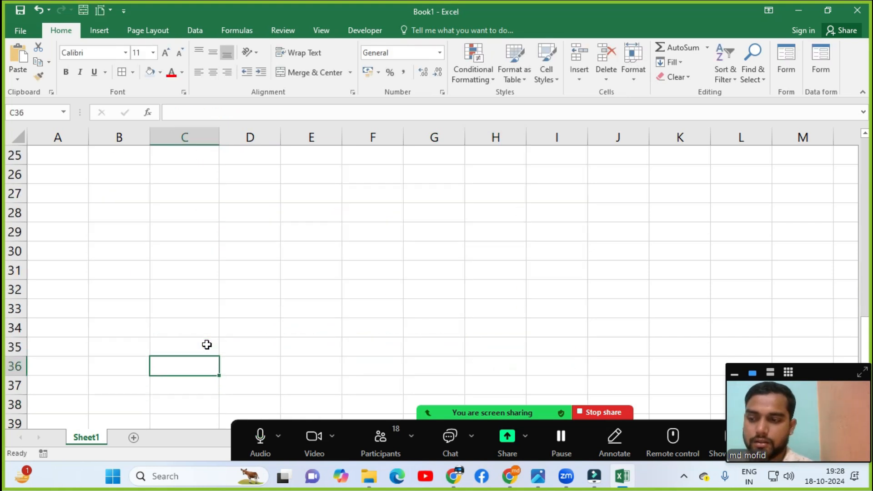
Step: Select cell H17 to review its COUNT formula
key("Down")
key("Down")
key("Down")
key("Down")
key("Down")
key("Down")
key("Down")
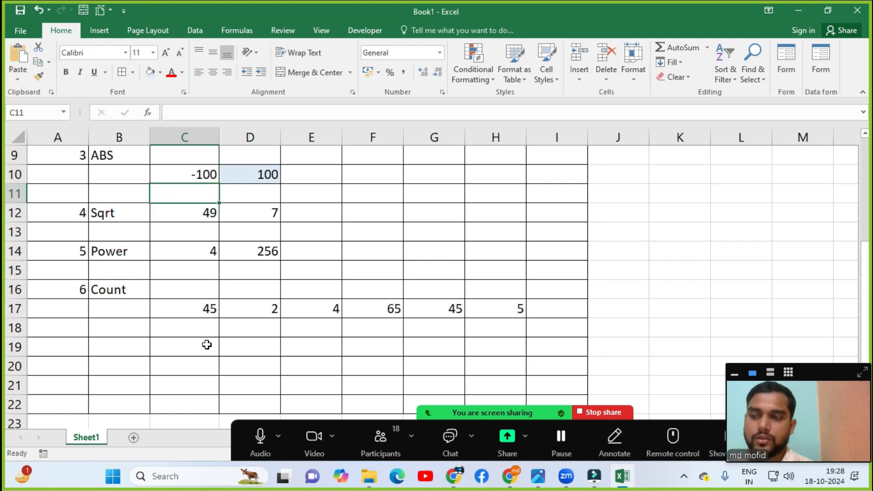
key("Right")
key("Right")
key("Right")
key("Right")
key("Right")
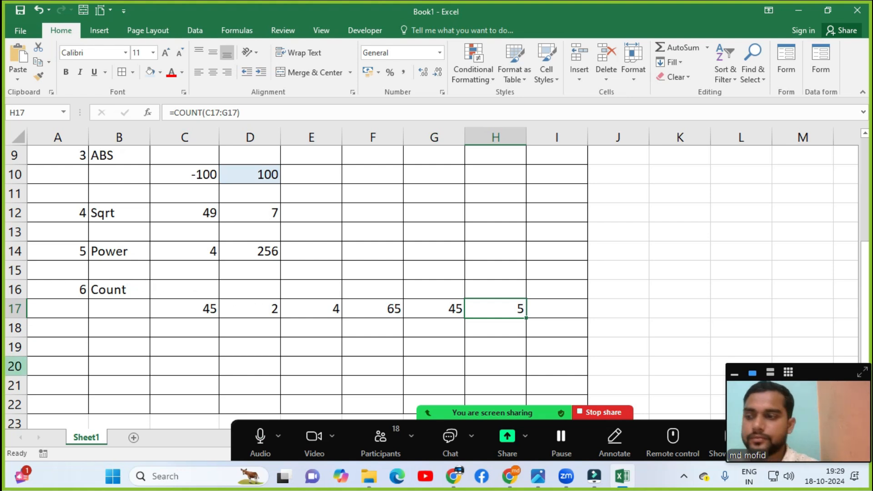
left_click(77, 335)
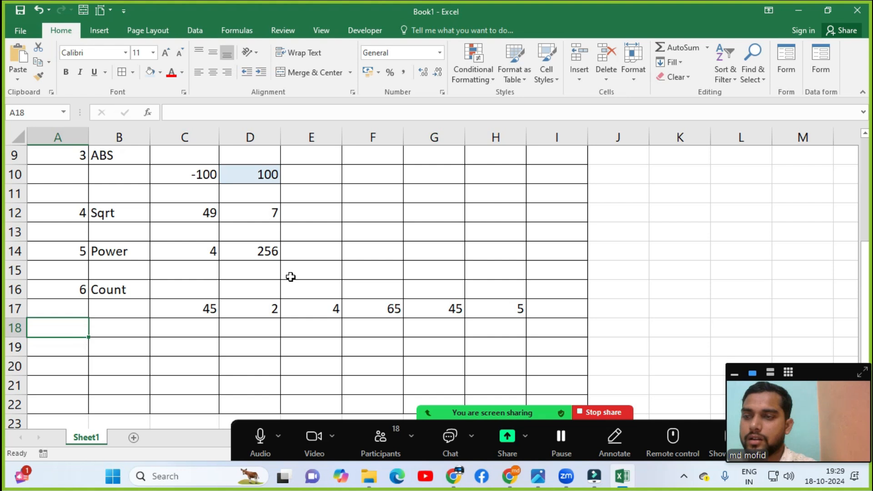
left_click_drag(865, 246, 865, 187)
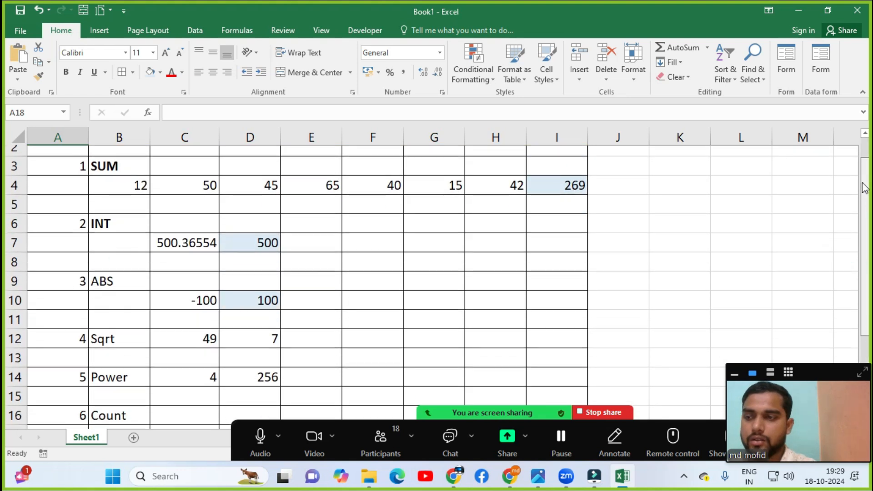
Step: Ask all participants in the Zoom meeting to unmute, and close the participants list
left_click(384, 443)
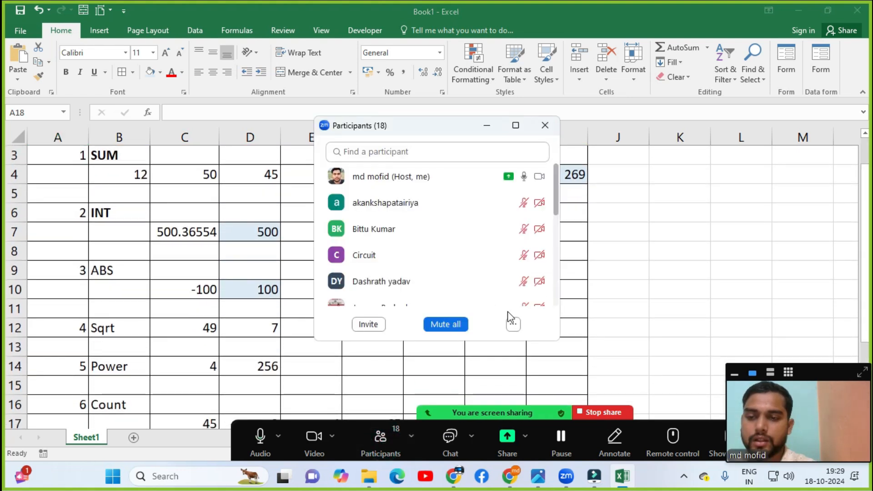
left_click(514, 324)
left_click(526, 337)
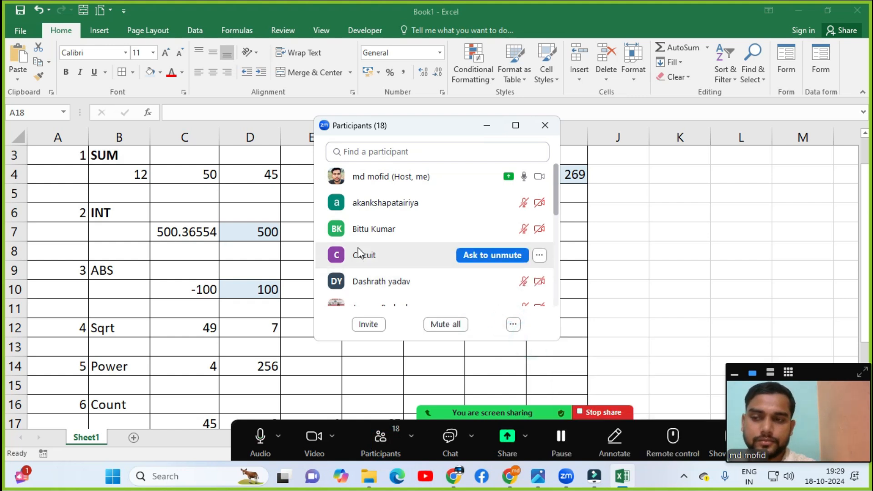
left_click(545, 125)
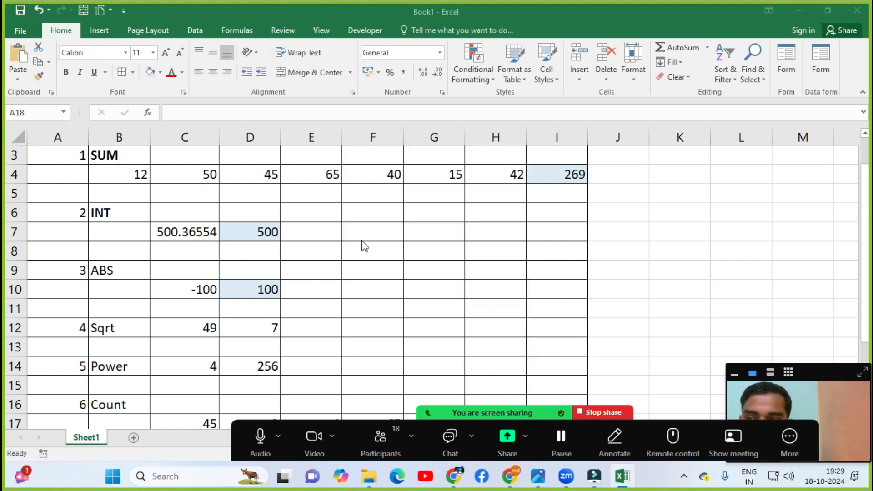
left_click(294, 228)
left_click_drag(865, 185, 871, 240)
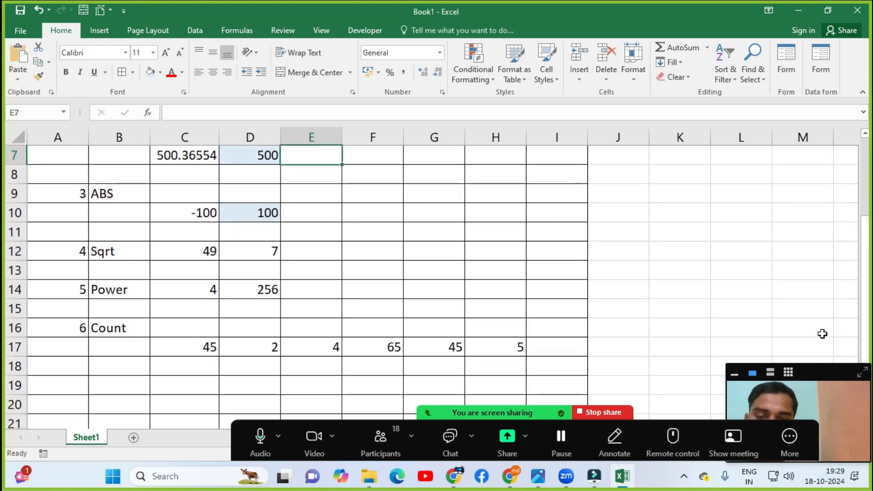
Step: Open the Zoom participants list and switch the camera off and back on
left_click(381, 436)
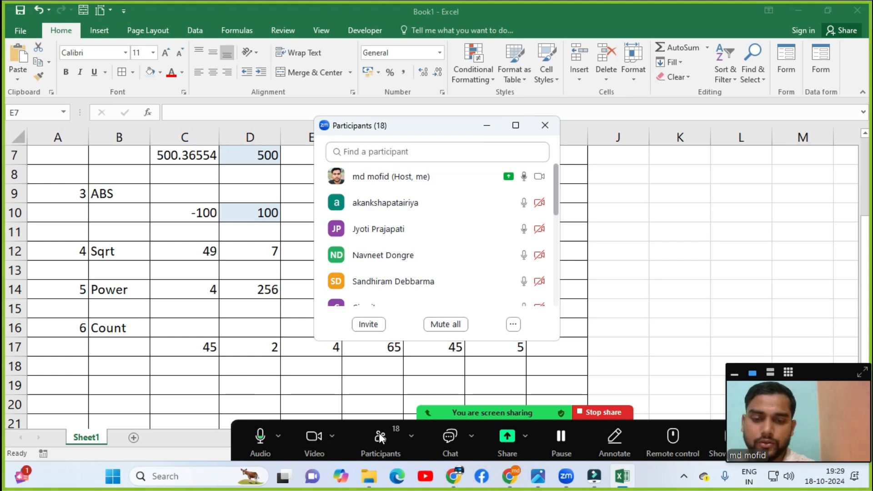
left_click(304, 437)
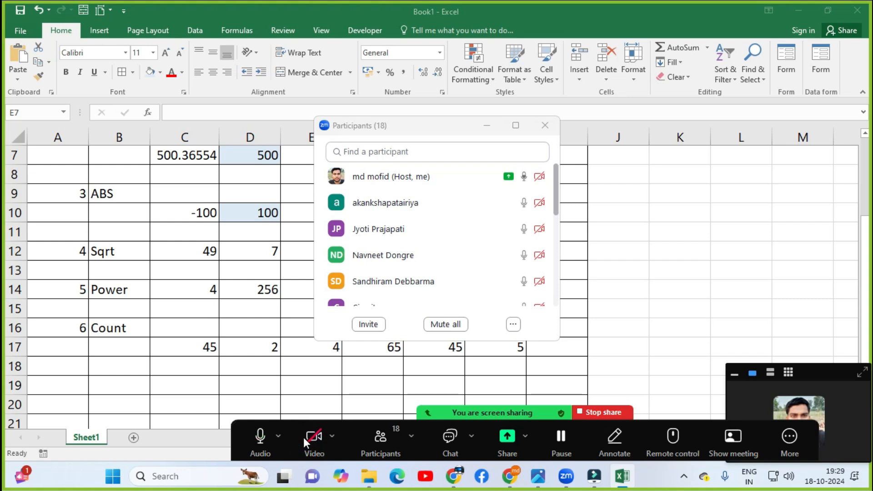
left_click(304, 438)
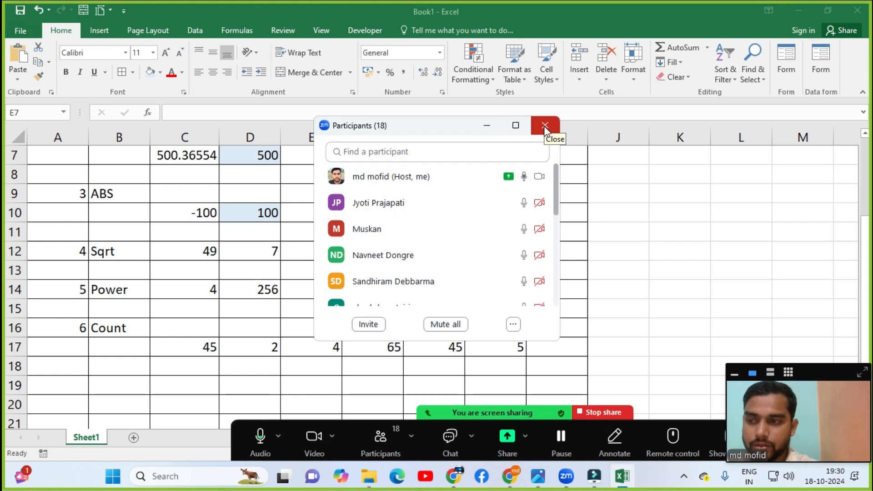
key("Tab")
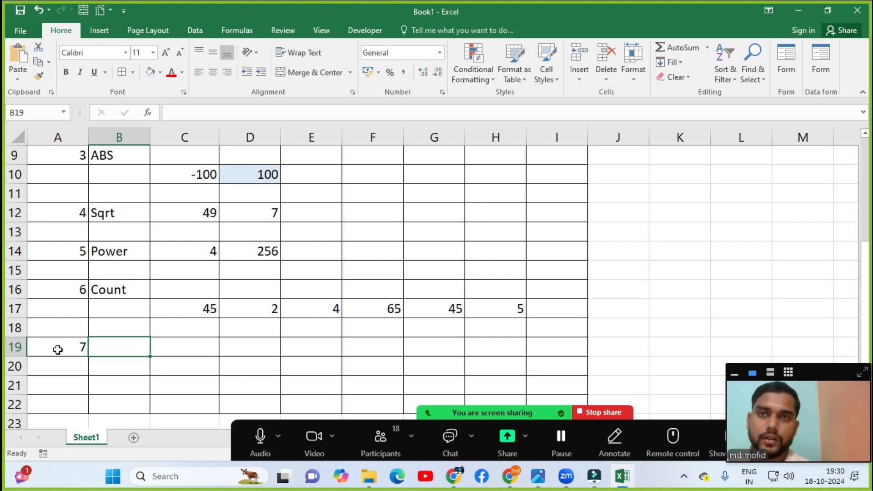
key("BackSpace")
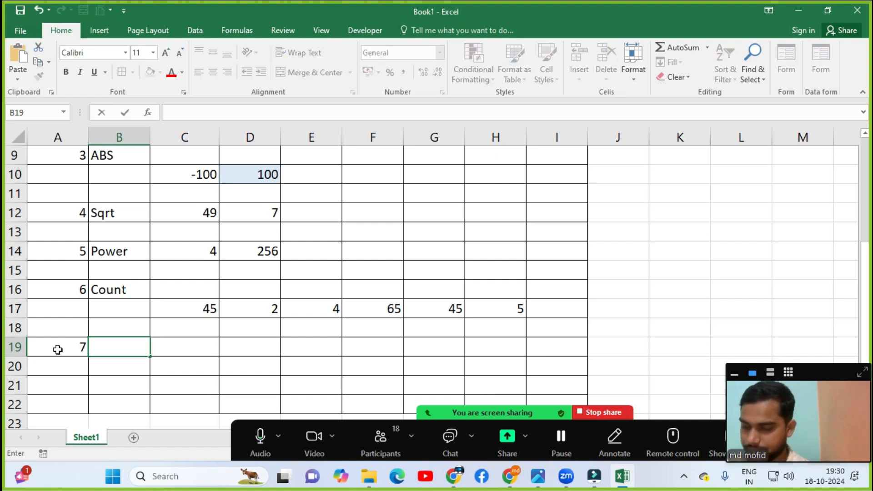
left_click(57, 349)
key("Delete")
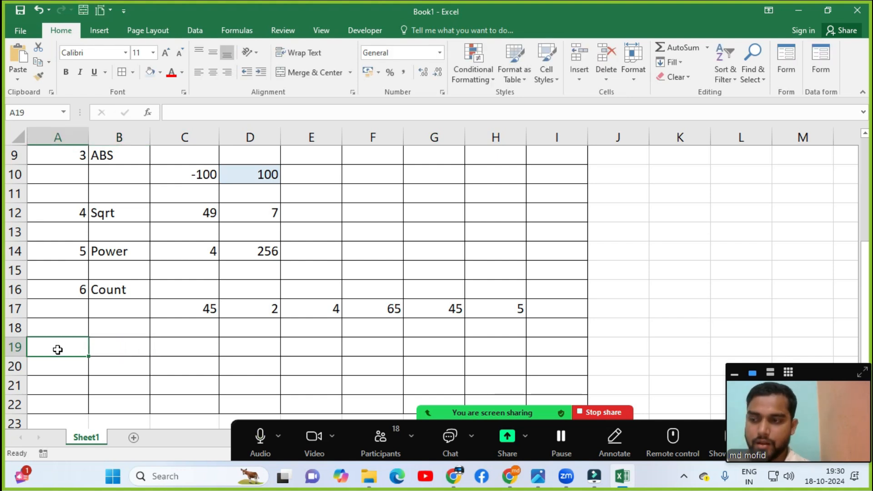
Step: Enter the number 7 in cell A19 and the label value in cell B19
type("7")
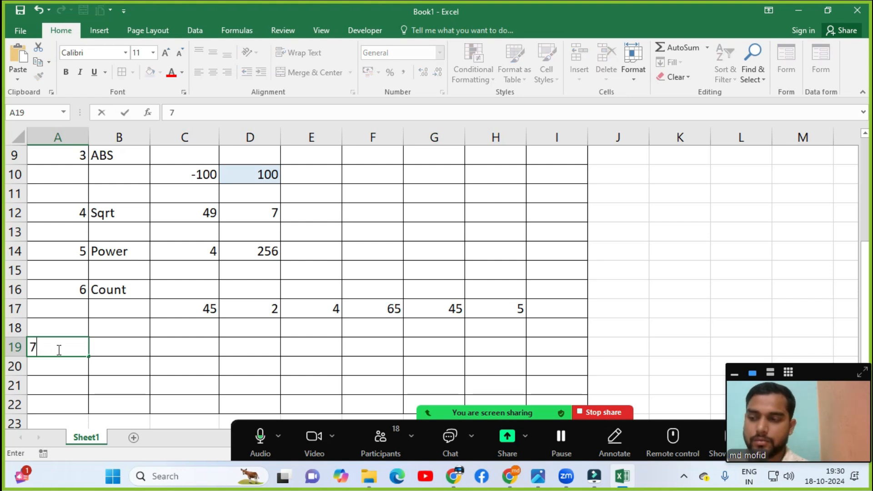
key("Tab")
type("value")
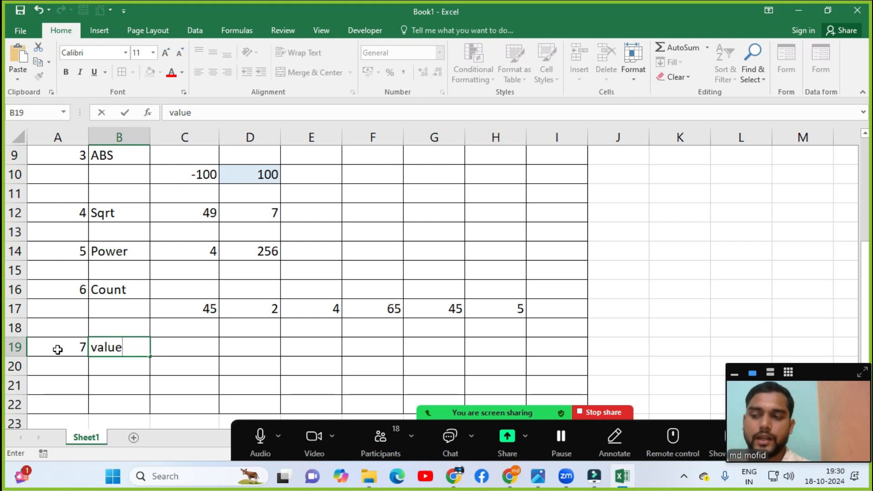
key("Tab")
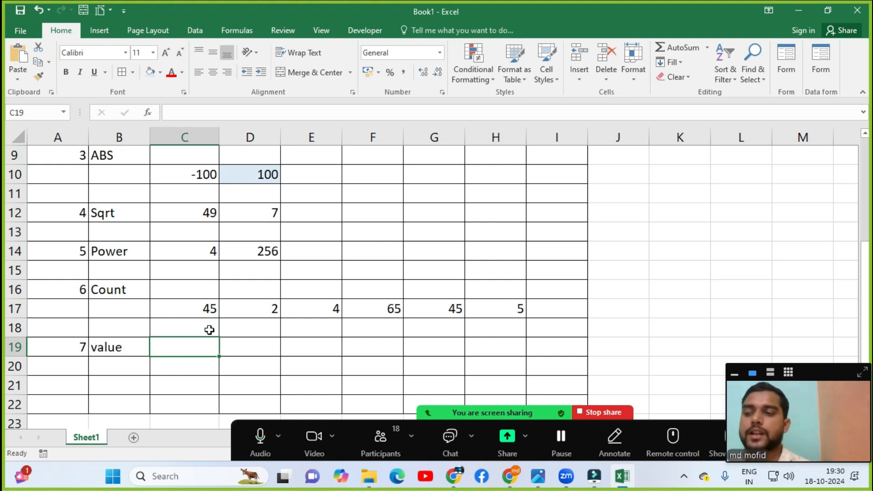
Step: Enter 1000 in cell C19 and apply the English (United States) dollar accounting format to it
type("1000")
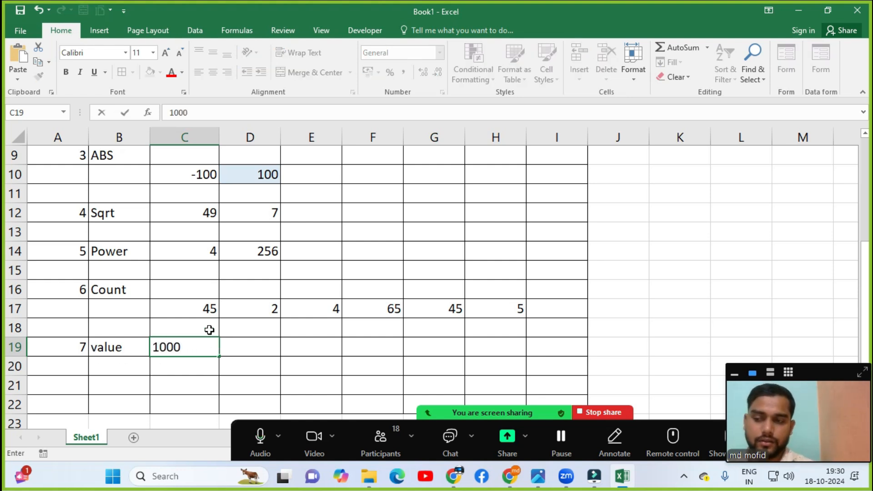
left_click(246, 335)
left_click(202, 347)
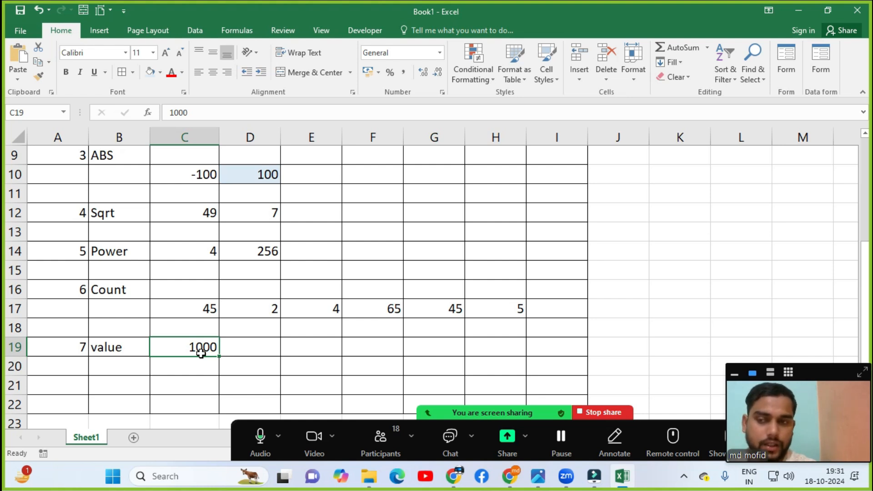
left_click(380, 74)
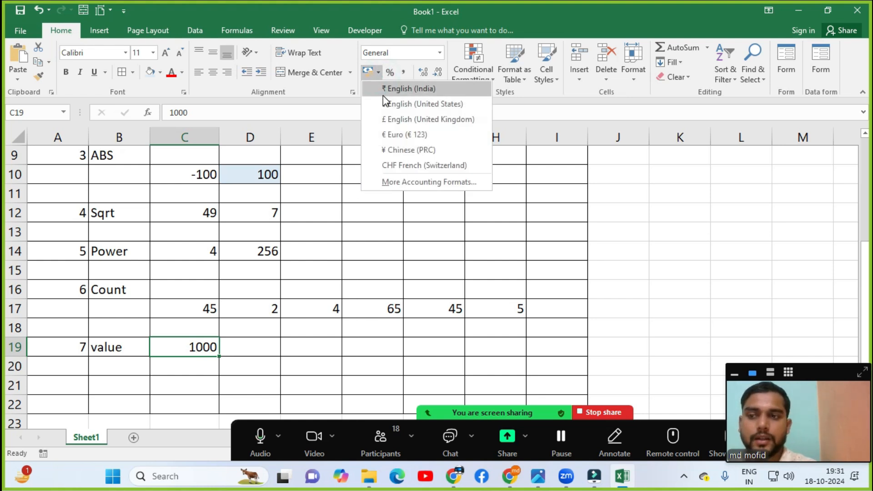
left_click(392, 104)
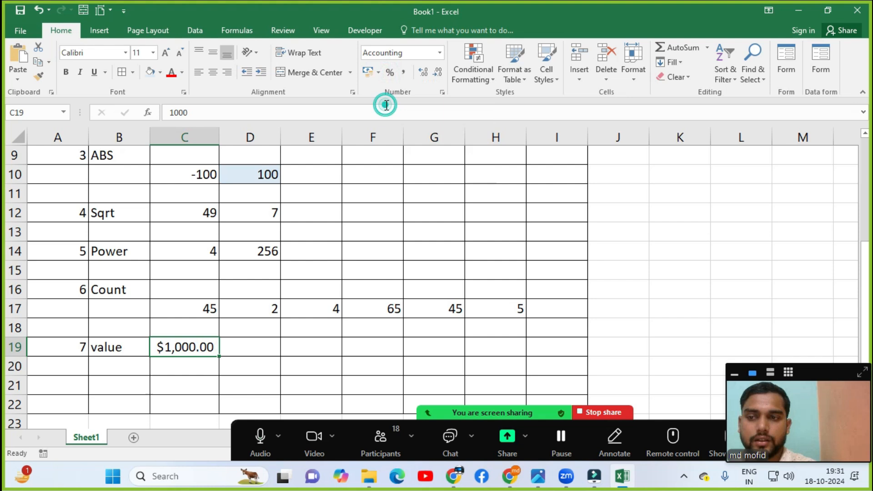
left_click(249, 351)
left_click(196, 347)
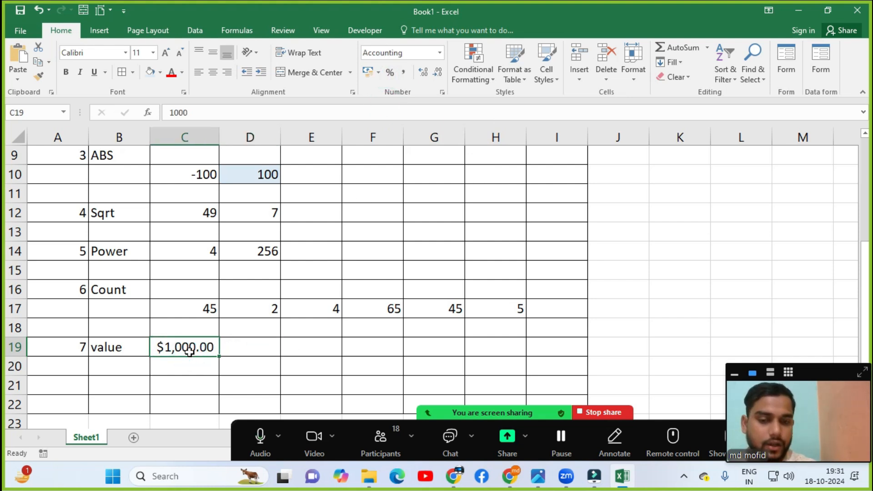
Step: Convert the dollar amount to a plain number in D19 with the formula =VALUE(C19)
left_click(267, 353)
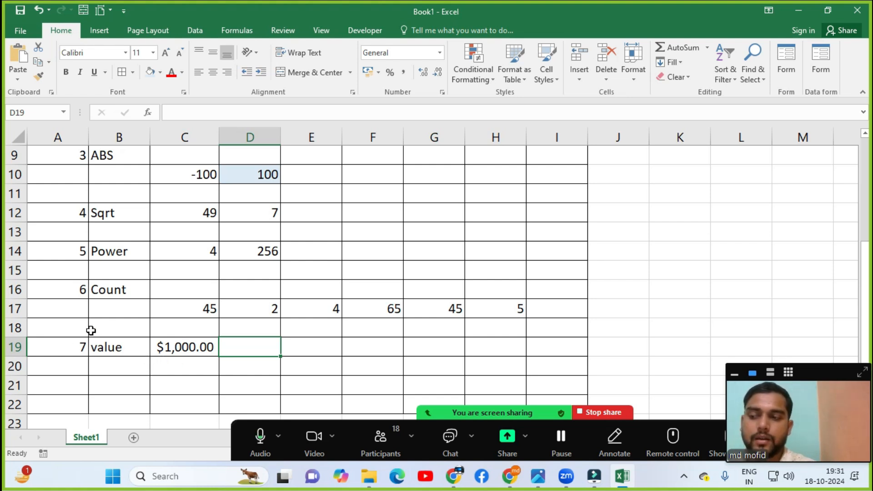
type("=value")
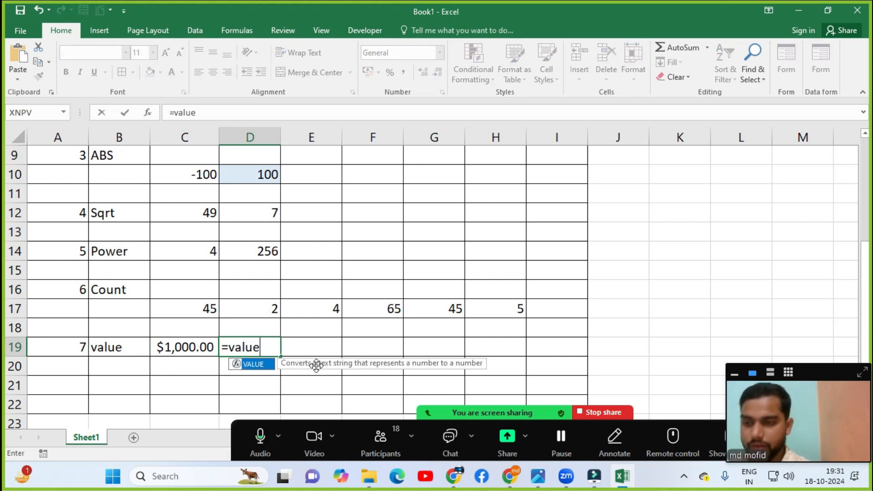
key("Tab")
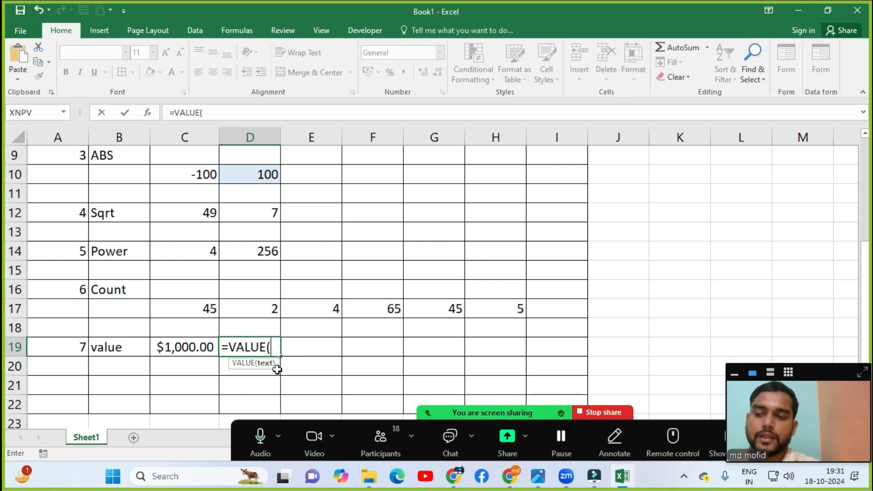
left_click(166, 345)
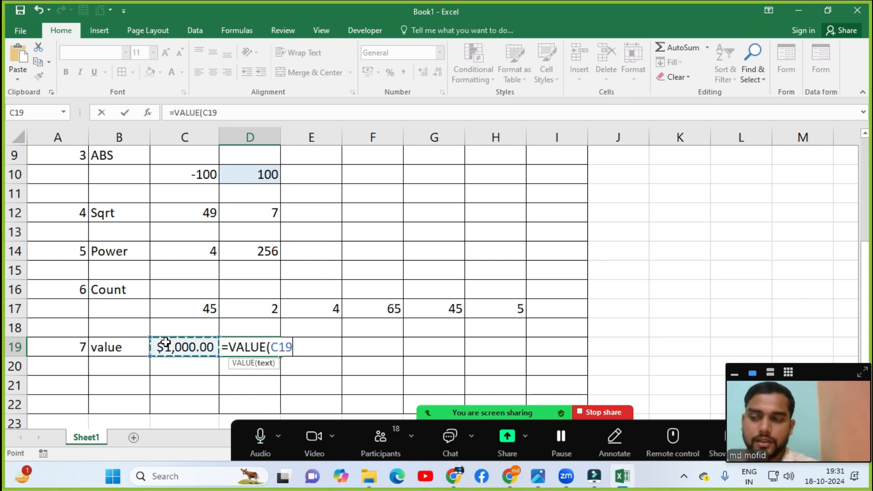
type(")")
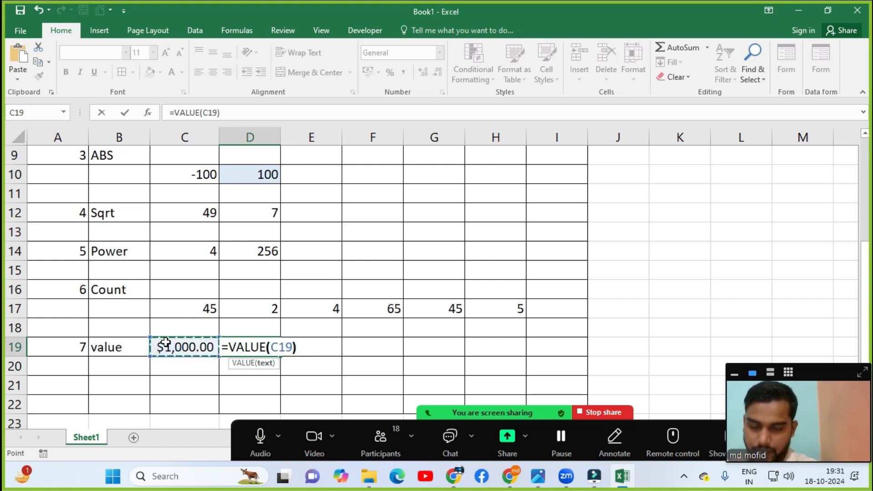
key("Return")
left_click(261, 350)
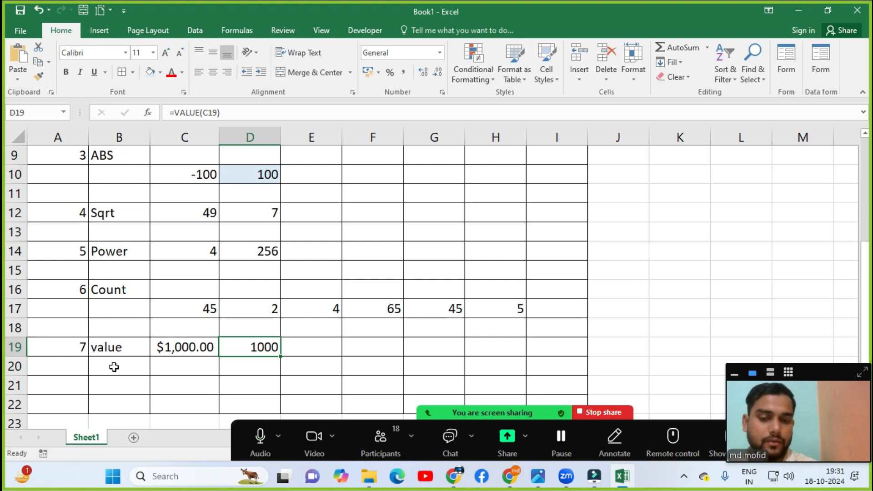
Step: Enter the number 8 in cell A21 and the label Trim in cell B21
left_click(58, 386)
scroll(58, 372, "down", 1)
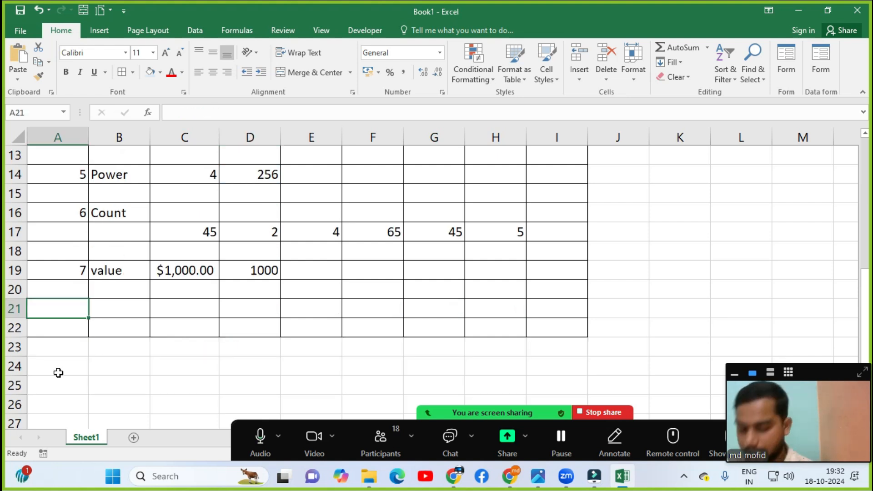
type("8")
key("Tab")
type("Tr")
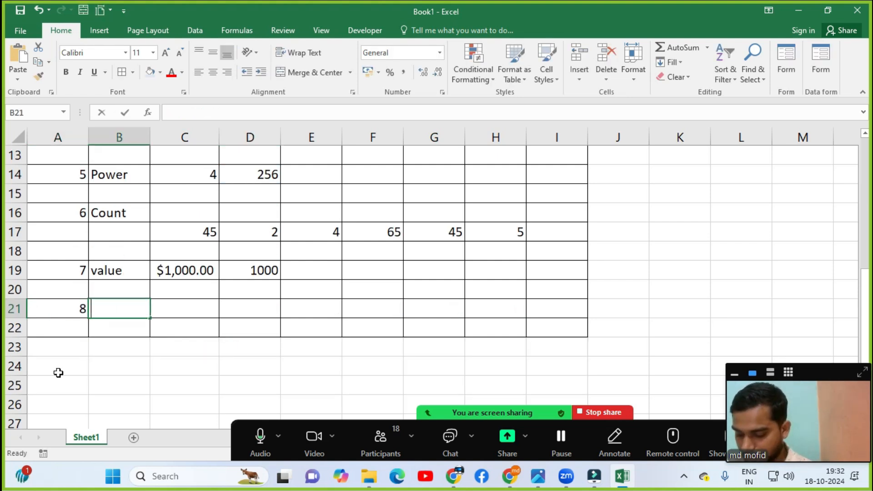
type("im")
key("Tab")
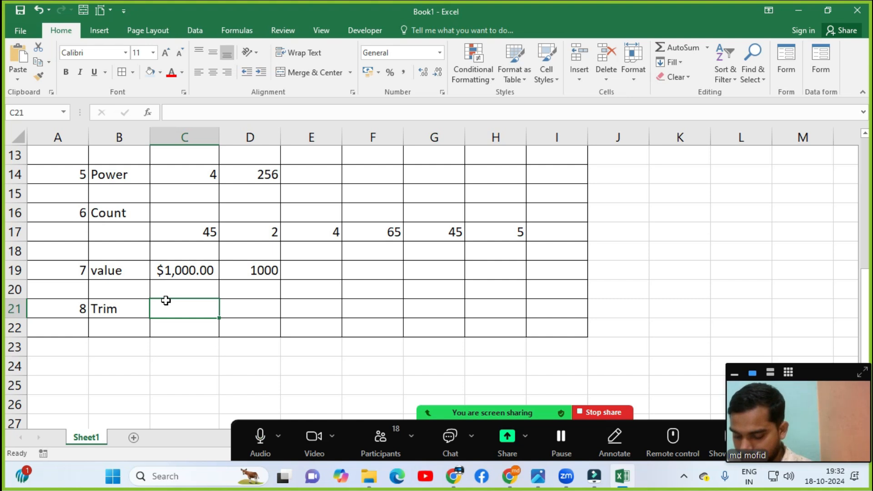
Step: Enter a sample full name with extra spaces between its words in C21 and autofit column C to it
type("Amit")
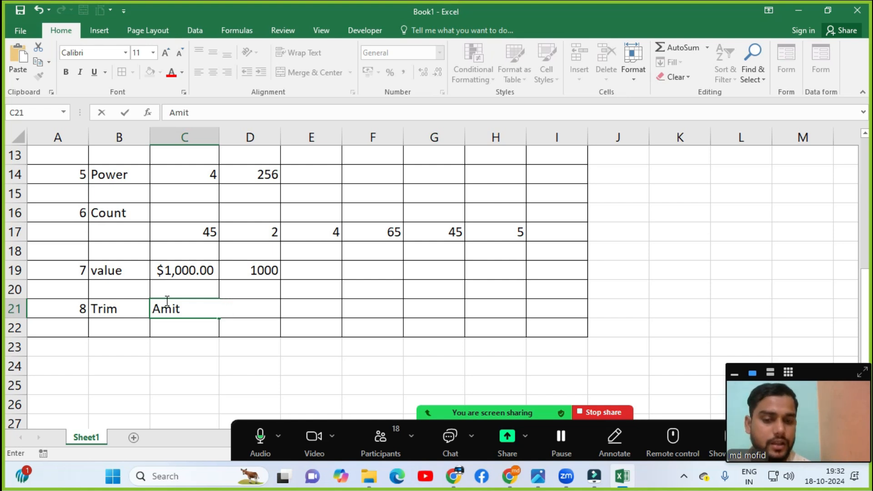
type("kumar")
key("Return")
left_click(166, 300)
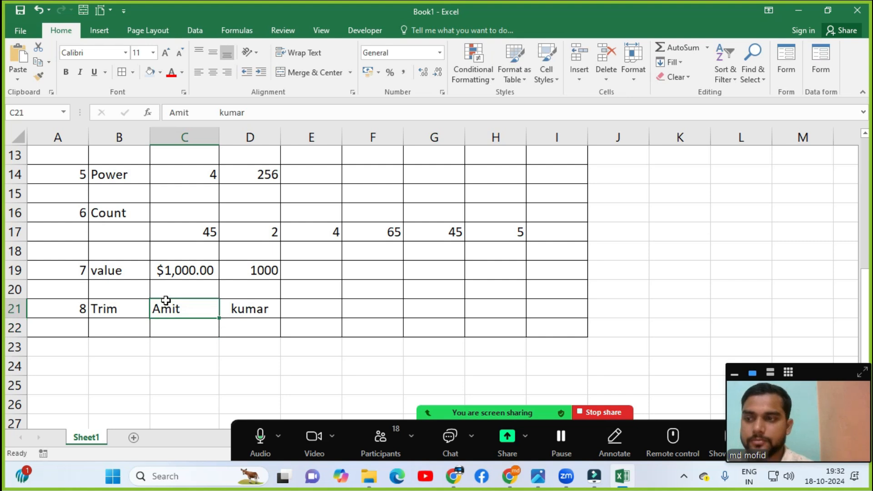
key("alt+h")
key("o")
key("i")
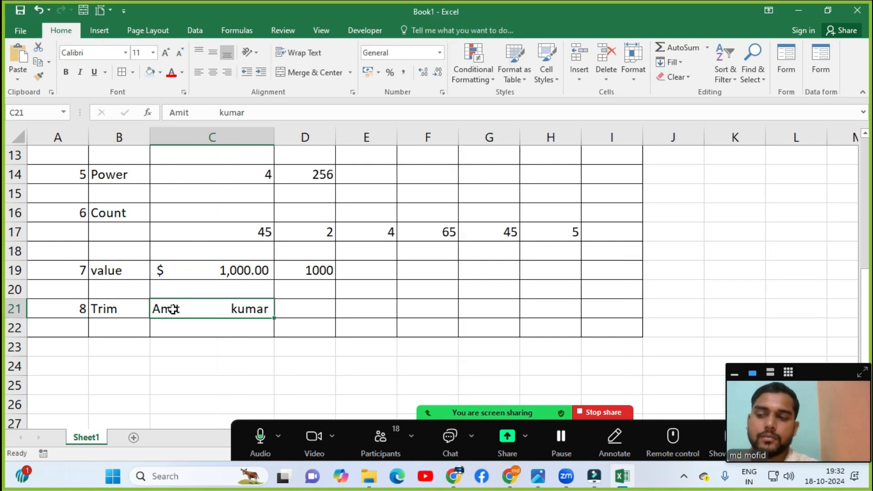
Step: Remove the extra spaces from the sample name in D21 with =TRIM(C21) and autofit column D to the result
left_click(318, 310)
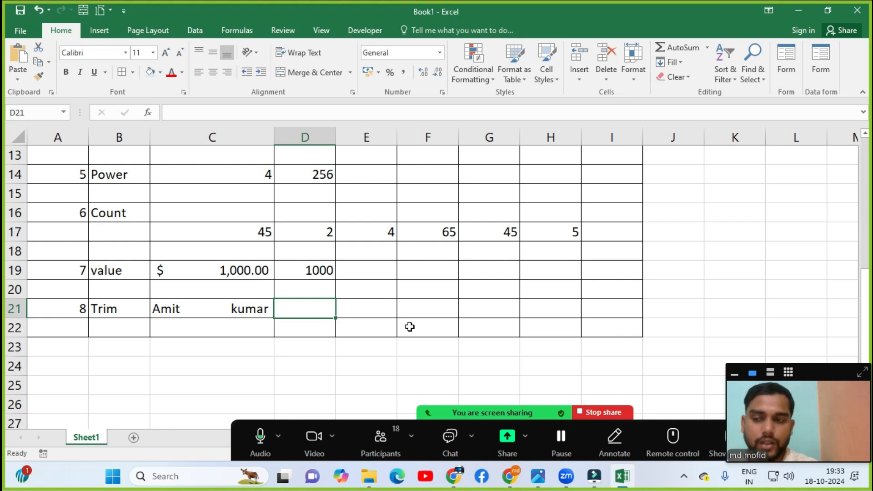
type("=tri")
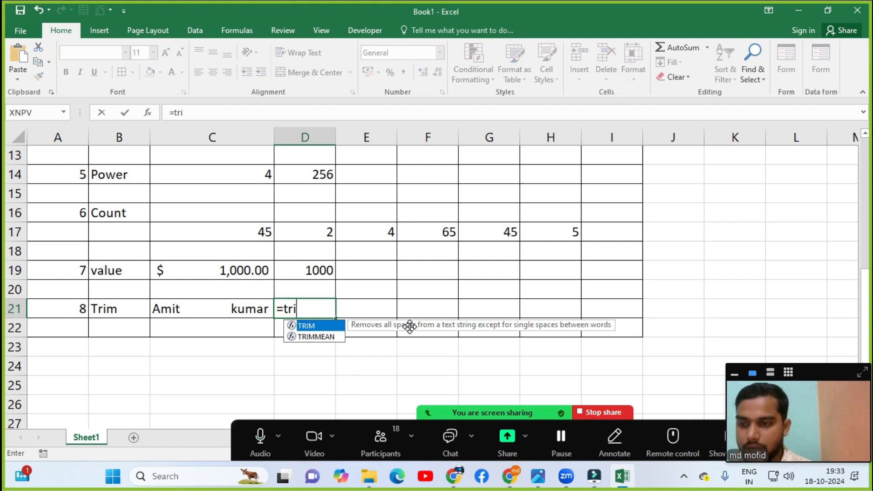
key("Tab")
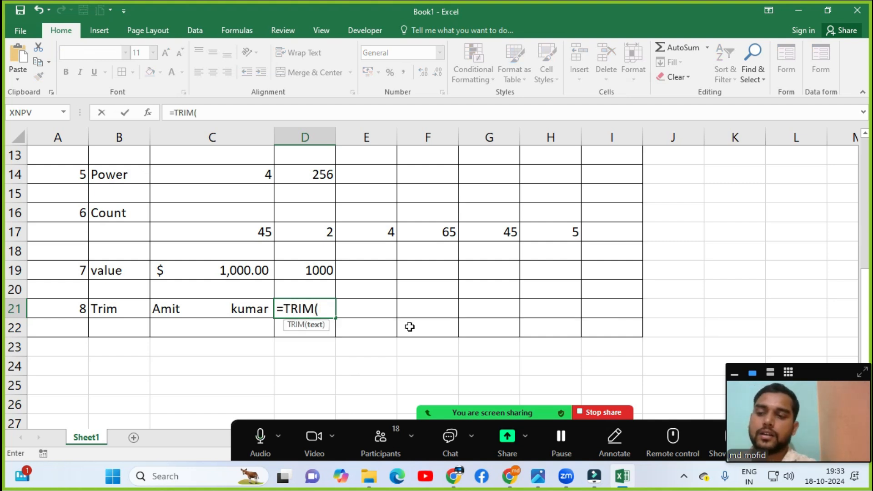
left_click(205, 314)
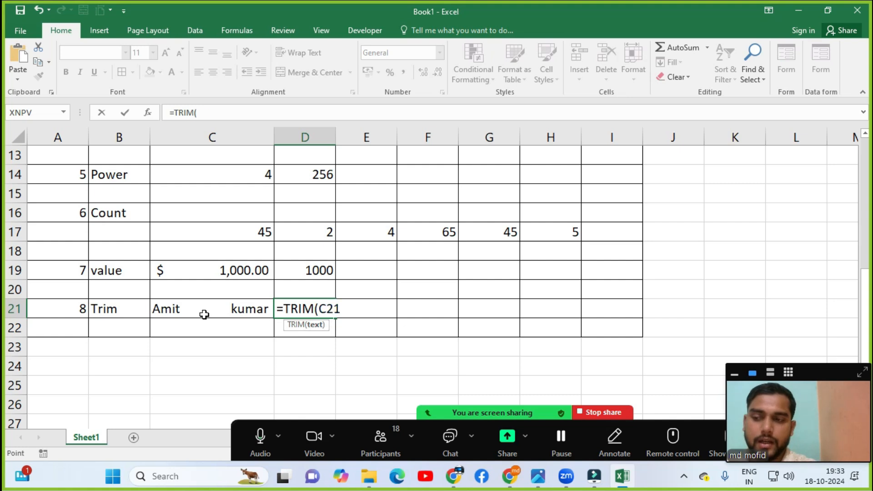
type(")")
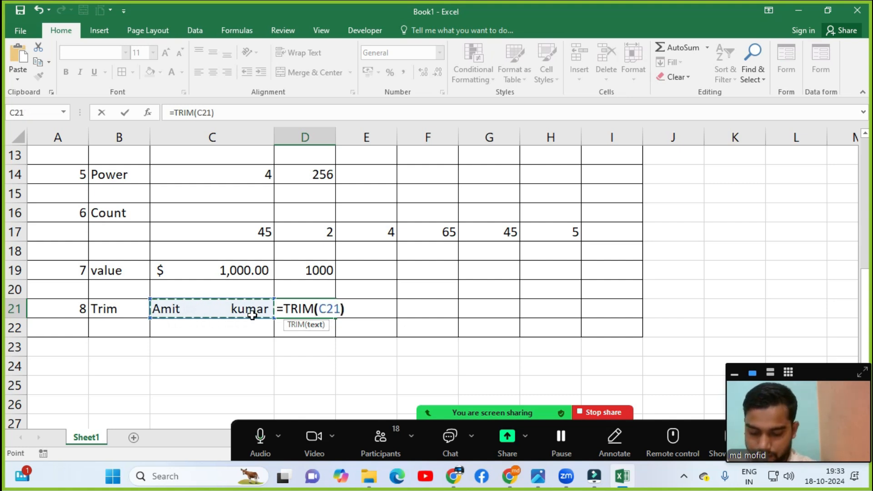
key("Return")
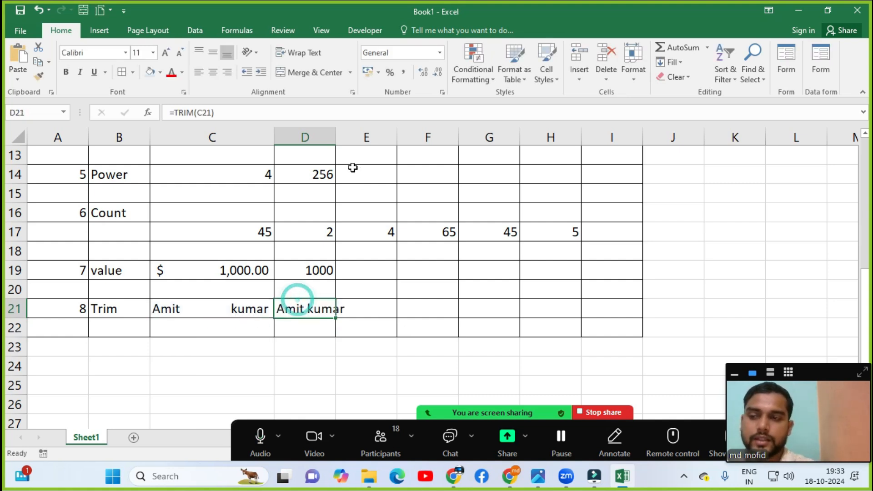
double_click(335, 127)
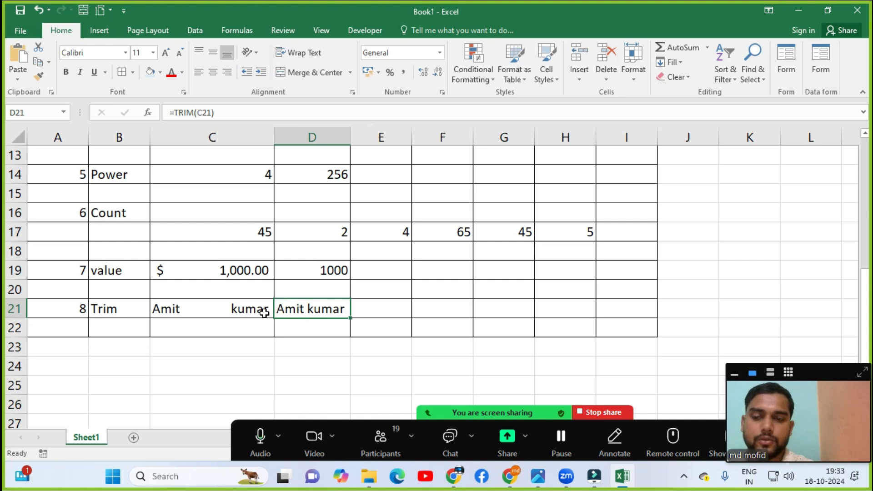
Step: Extend the all-borders grid in columns A to I down to row 25, and enter 9 in A23 and Countif in B23
left_click_drag(82, 324, 617, 379)
key("alt+h")
key("b")
key("a")
key("Down")
type("6")
key("Tab")
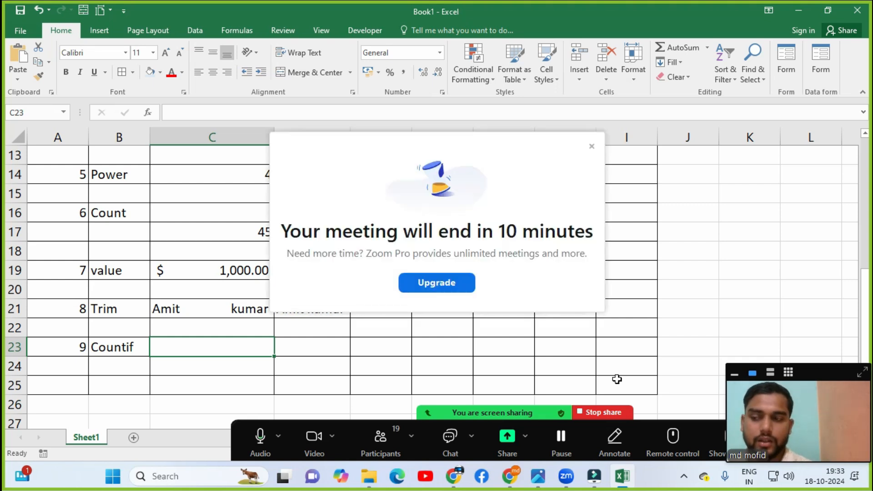
left_click(591, 146)
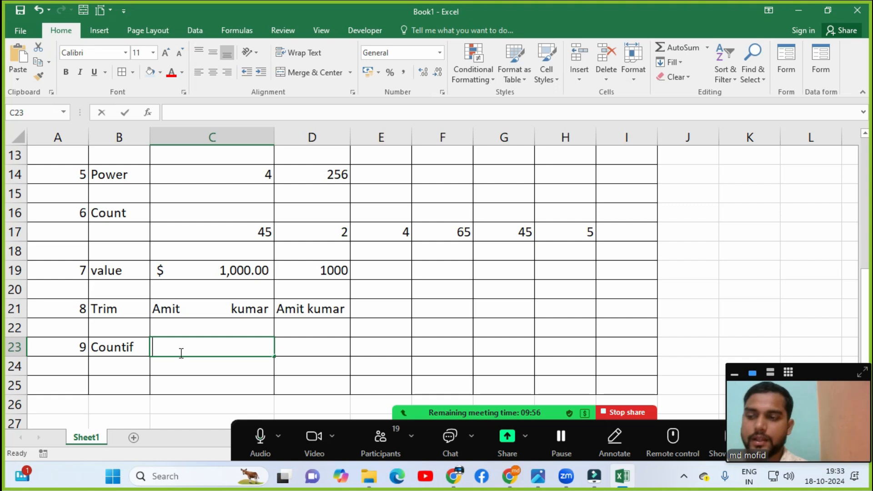
Step: Fill cells C23 to E23 with the letter p and cells F23 to H23 with the letter a
type("p")
key("Tab")
type("p")
key("Tab")
type("p")
key("Tab")
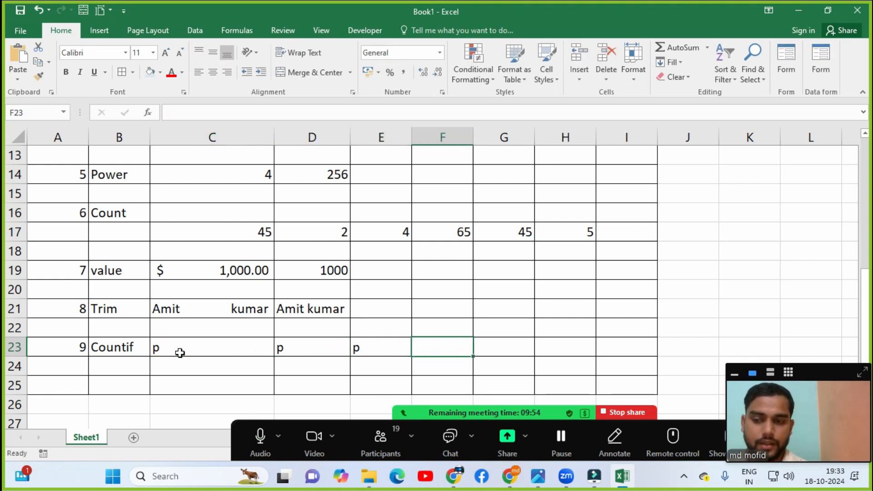
type("a")
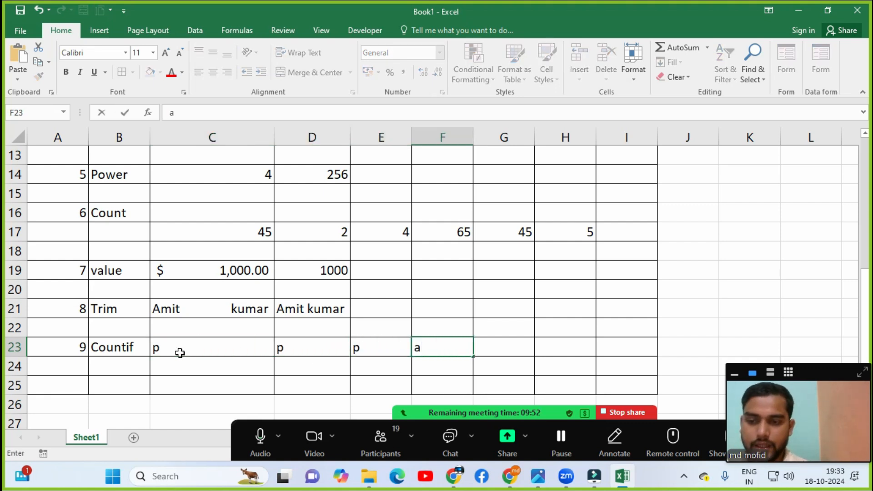
key("Tab")
type("a")
key("Tab")
type("a")
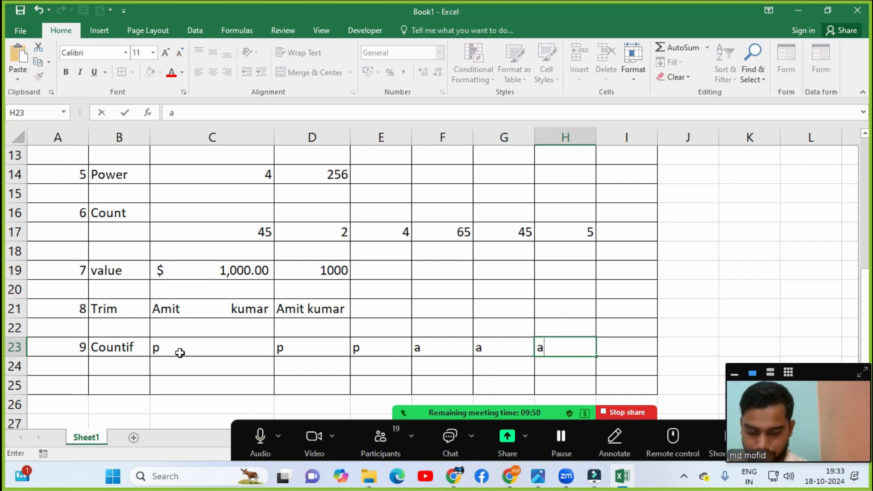
key("Tab")
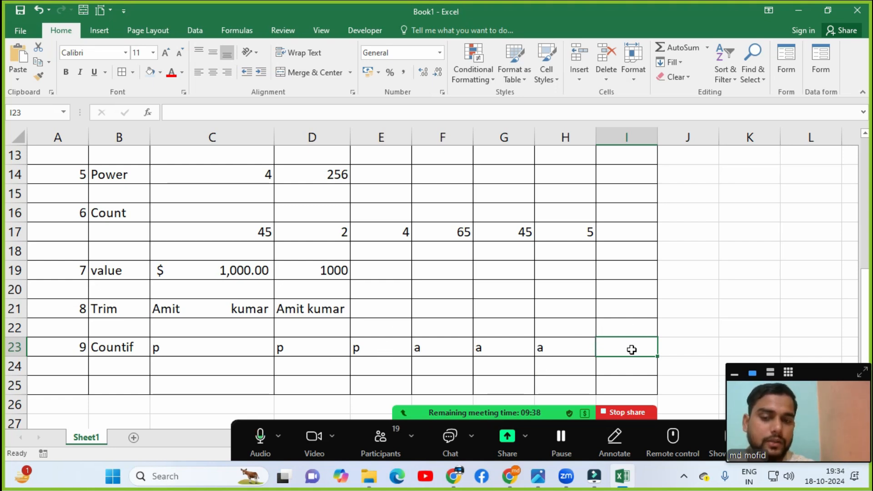
Step: Count the p entries of row 23 in cell I23 with the formula =COUNTIF(C23:H23,"p")
type("=countif")
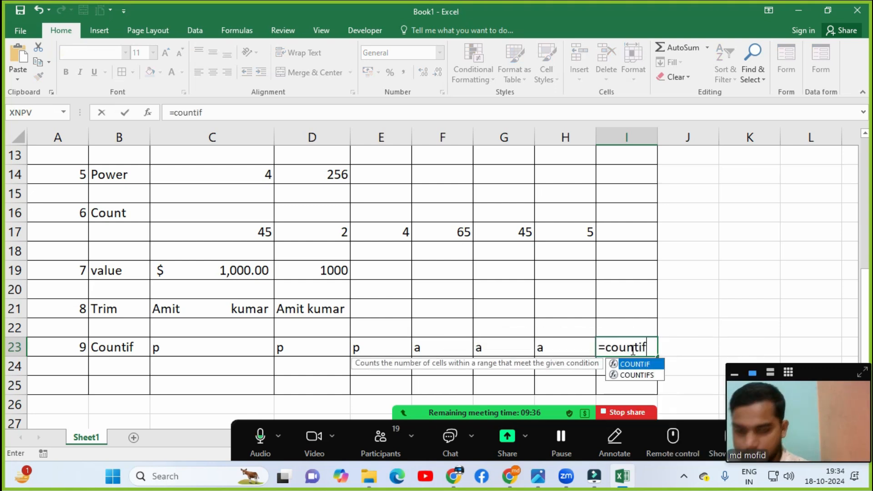
key("Tab")
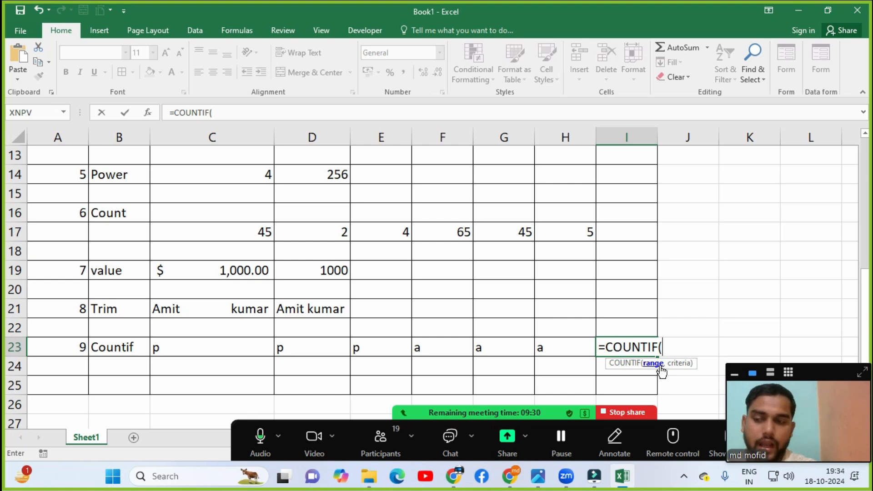
left_click(181, 351)
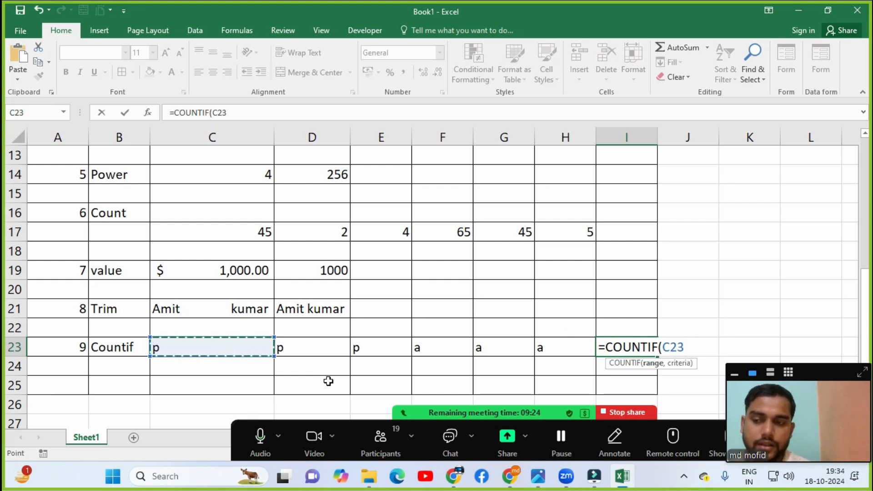
key("shift+Right")
key("shift+Right")
key("shift+Right")
key("shift+Right")
key("shift+Right")
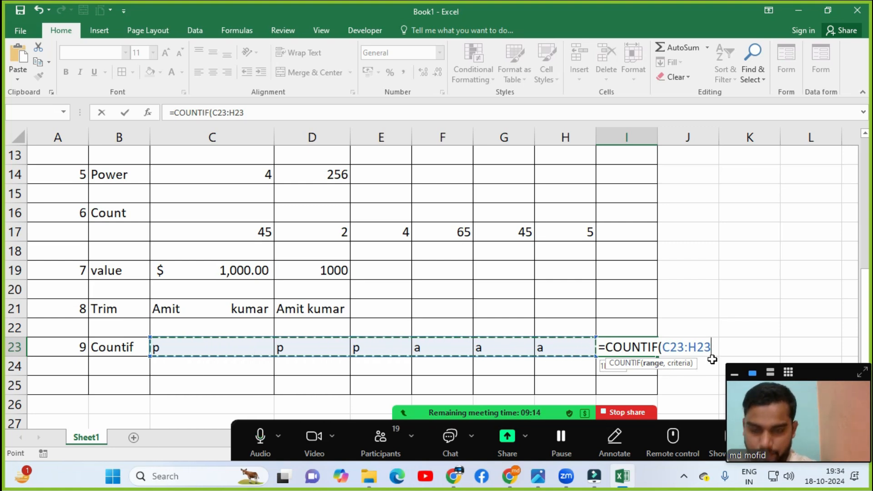
type(",")
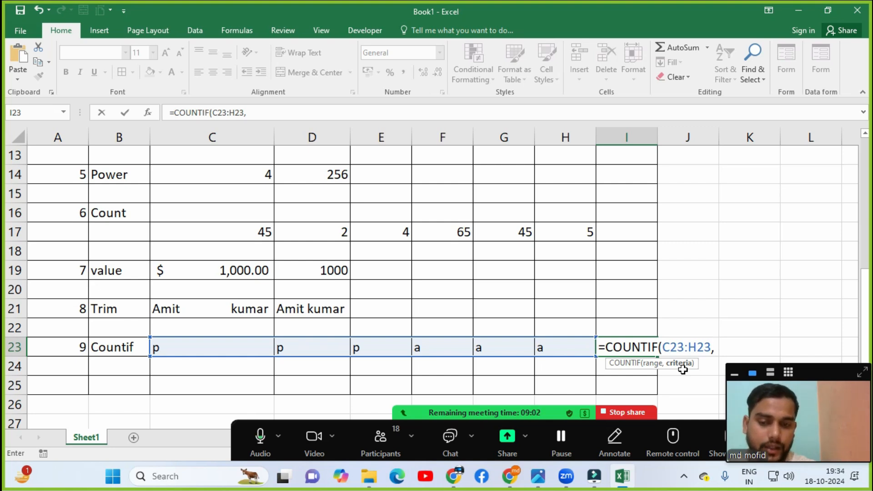
type("\"")
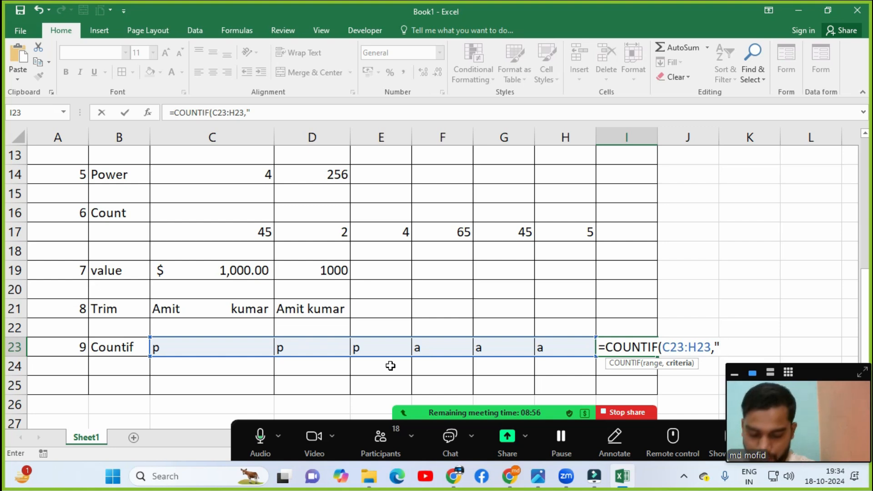
type("p")
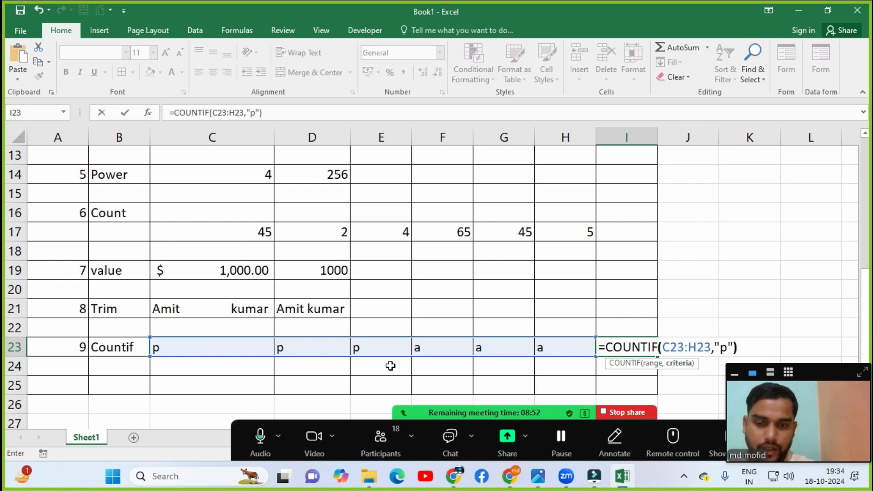
type("\")")
key("Return")
left_click(611, 348)
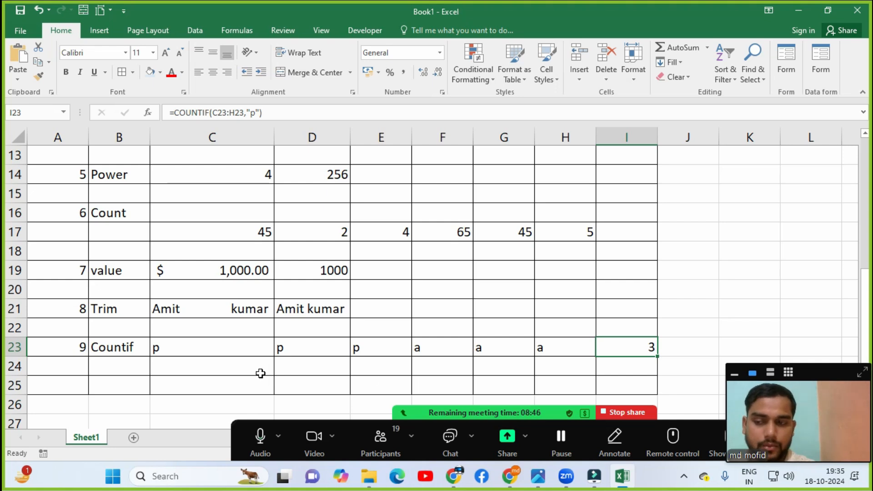
left_click(231, 348)
left_click(295, 348)
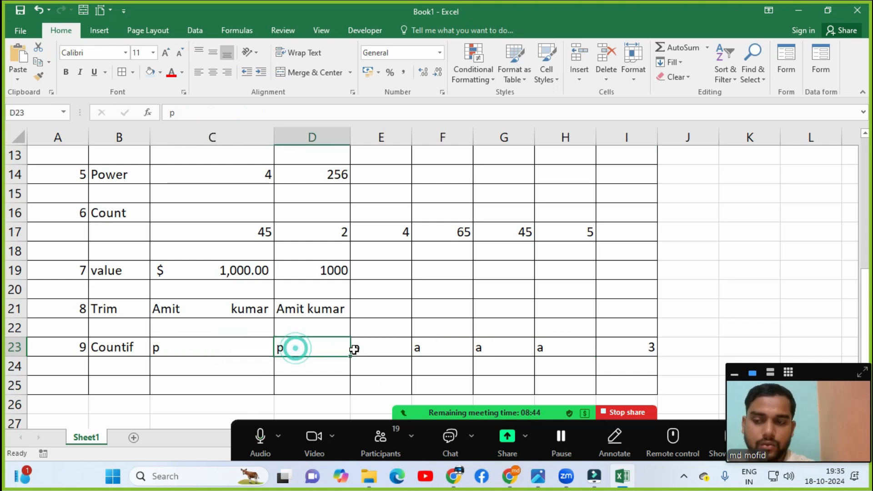
left_click(355, 349)
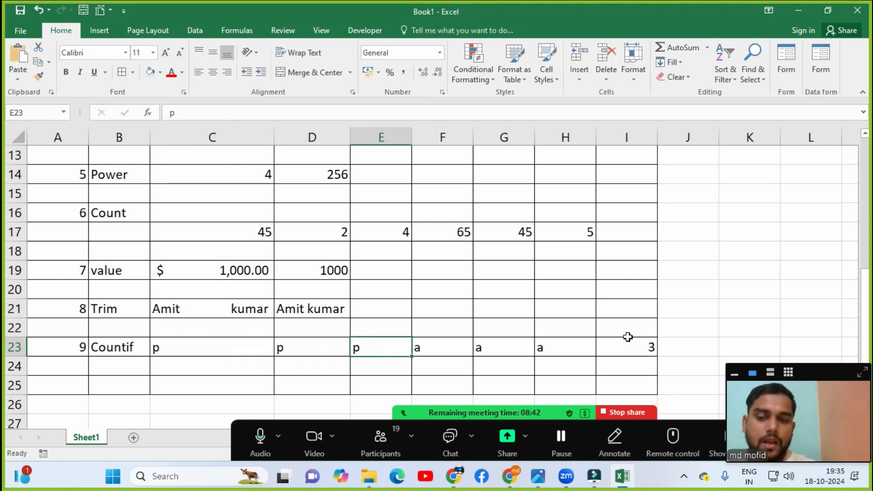
Step: Clear the letter a from cell F23
left_click(695, 343)
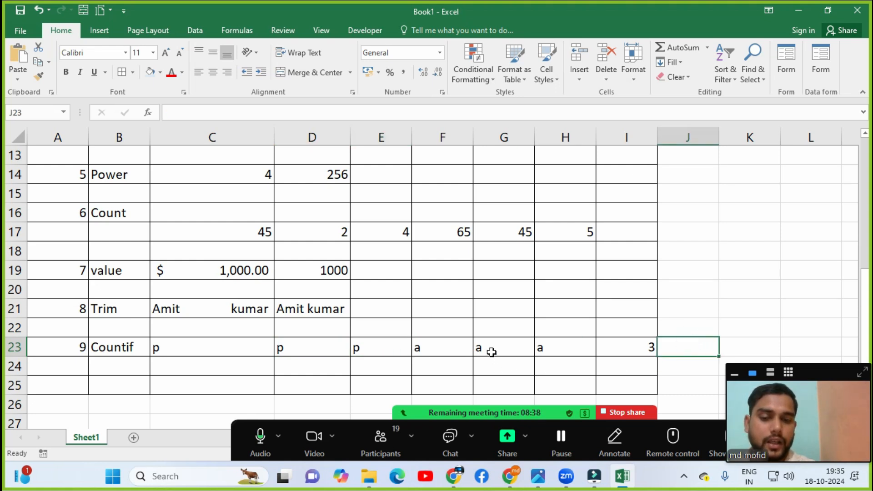
left_click(452, 353)
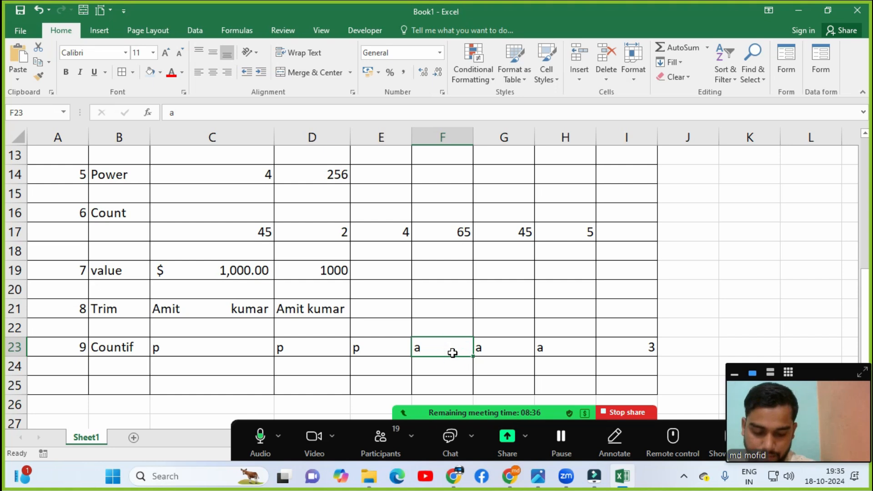
left_click(459, 360)
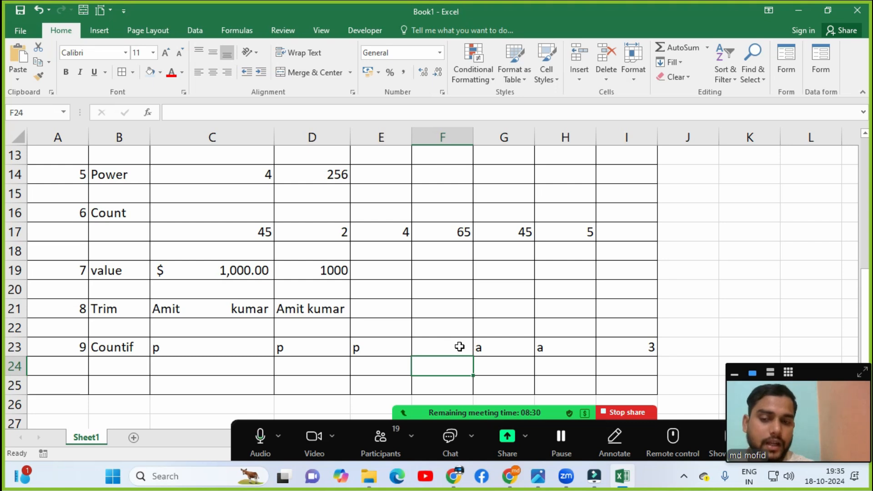
Step: Count the a entries of row 23 in cell J23 with the formula =COUNTIF(C23:H23,"a")
left_click(686, 351)
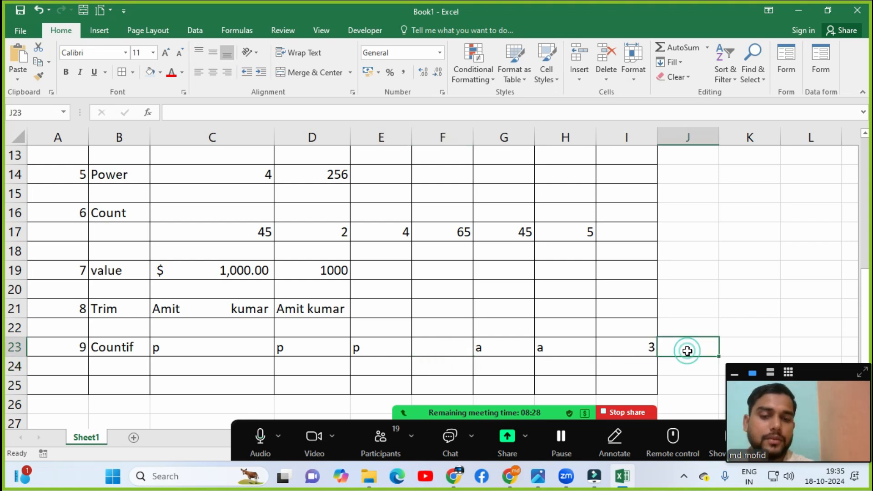
type("=coun")
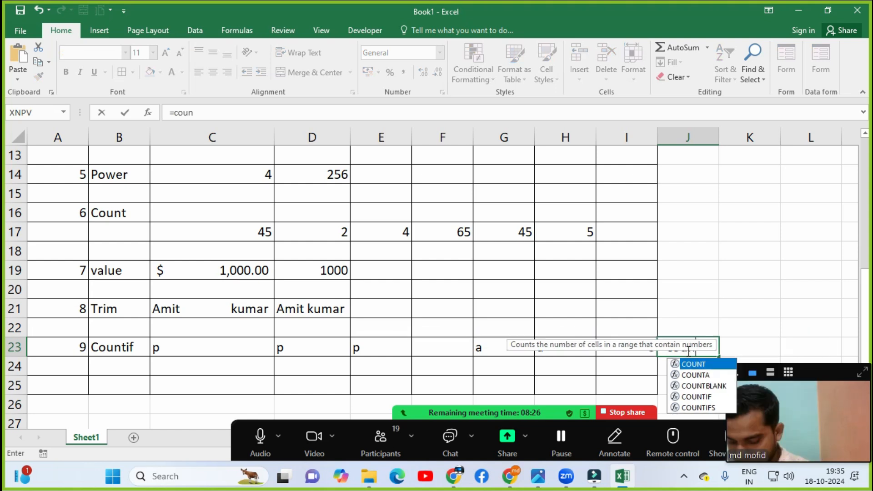
type("tif")
key("Tab")
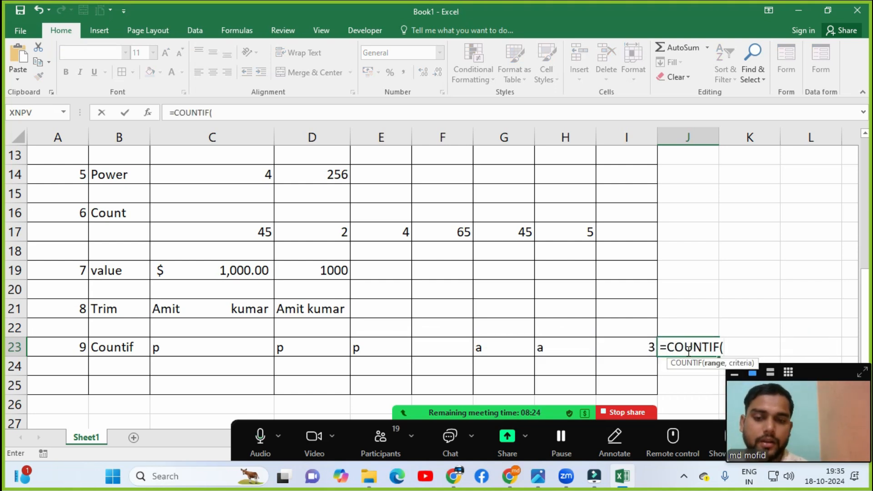
left_click(196, 344)
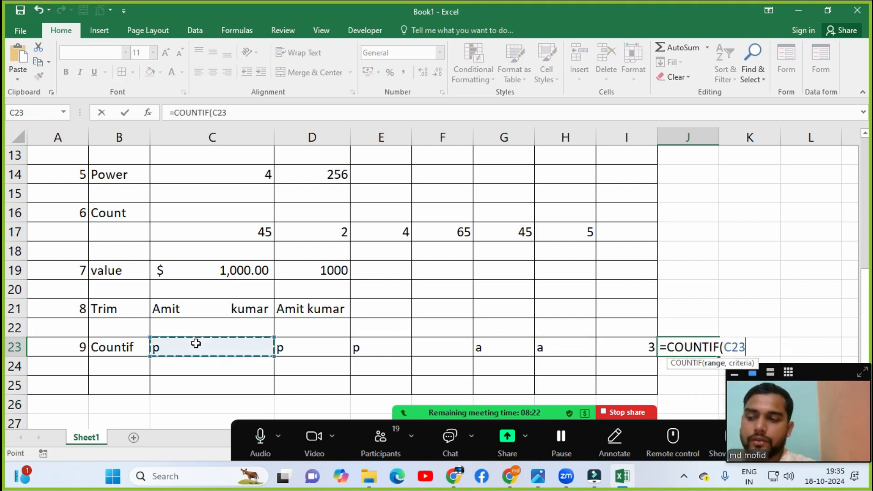
key("shift+Right")
key("shift+Right")
key("shift+Right")
key("shift+Right")
key("shift+Right")
key("shift+Right")
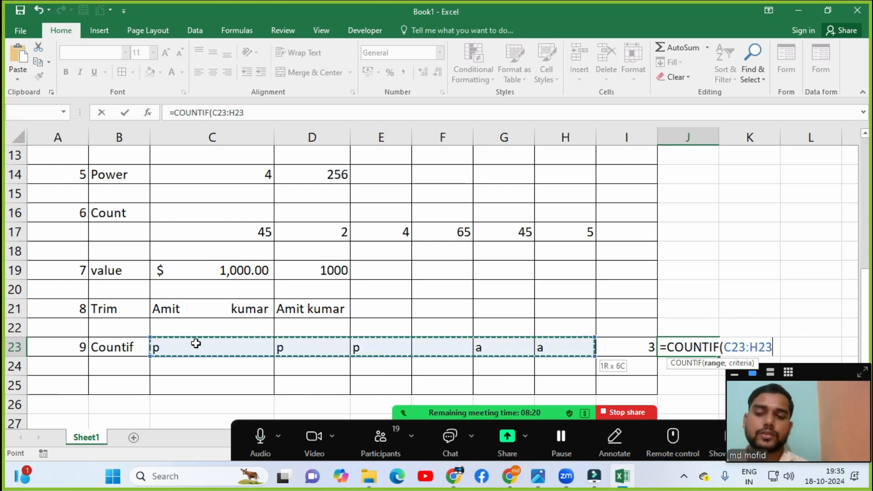
key("shift+Left")
type(",\"a")
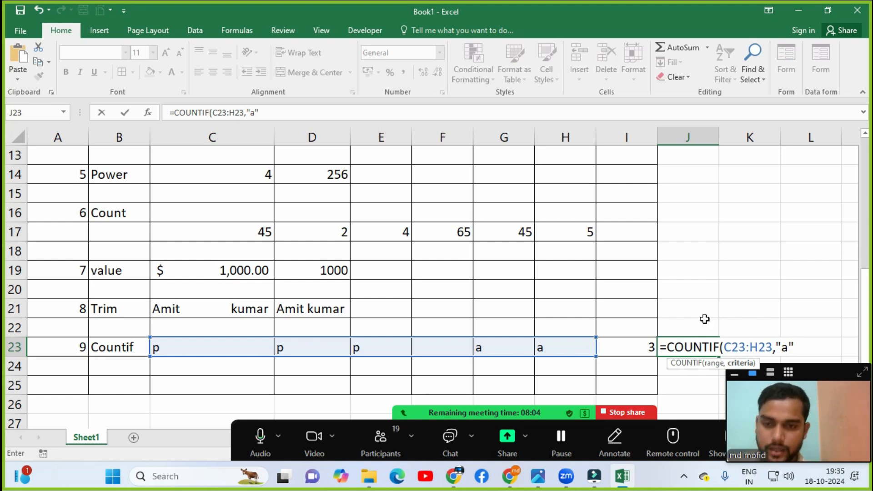
key("Return")
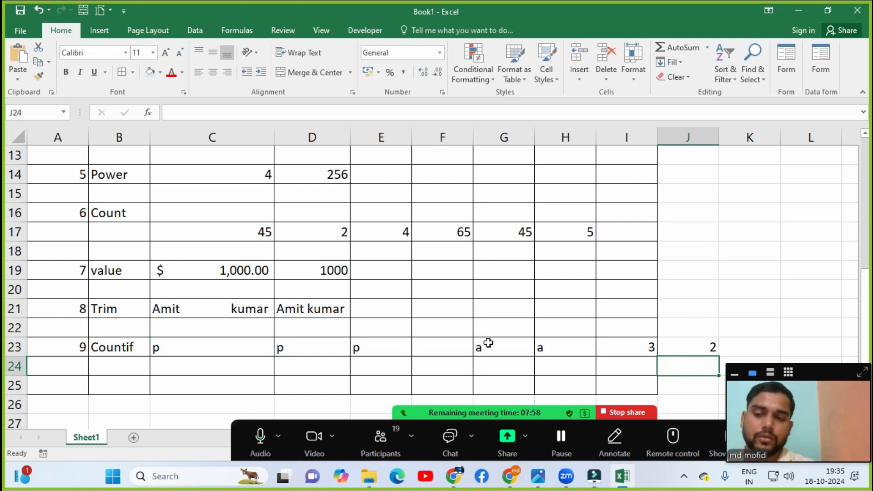
Step: Enter the letter a in the empty cell F23 of the Countif sample data
left_click(445, 344)
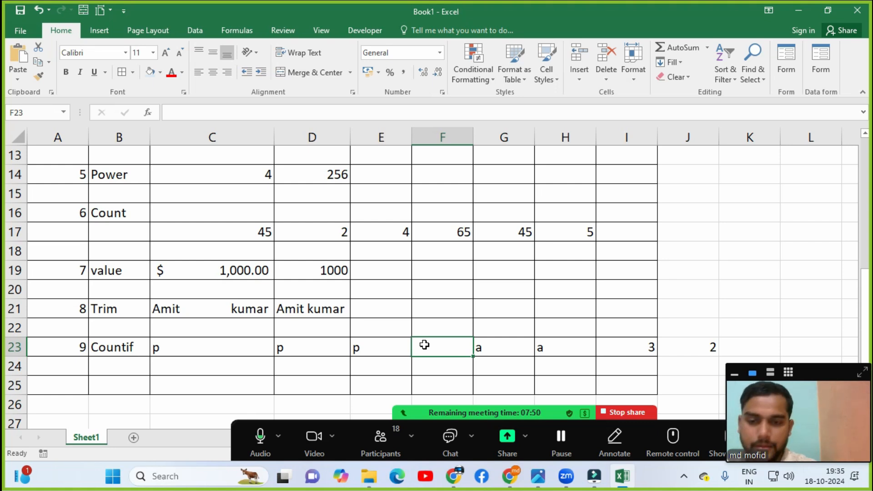
type("a")
key("Return")
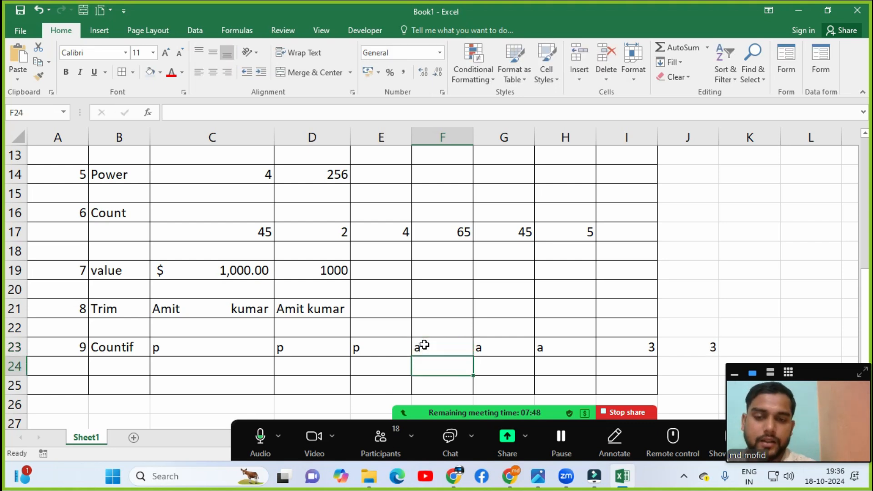
Step: Clear the letter p from cell D23 of the Countif sample data
left_click(667, 340)
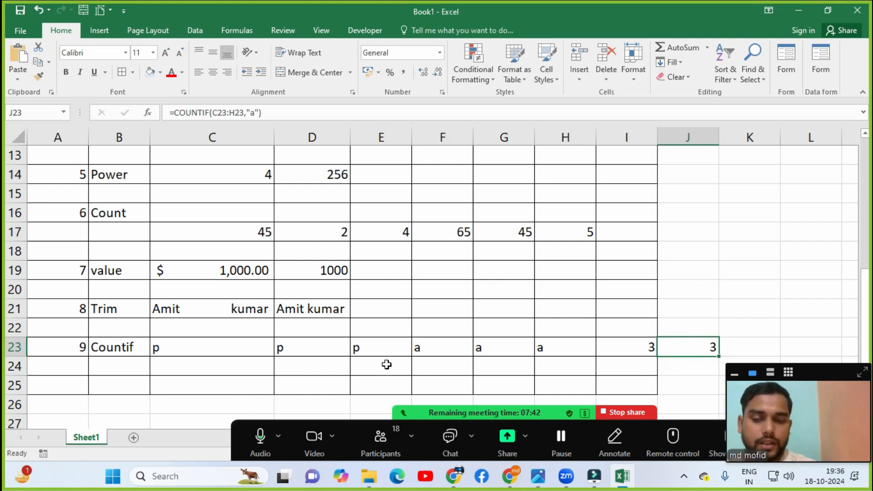
left_click(281, 350)
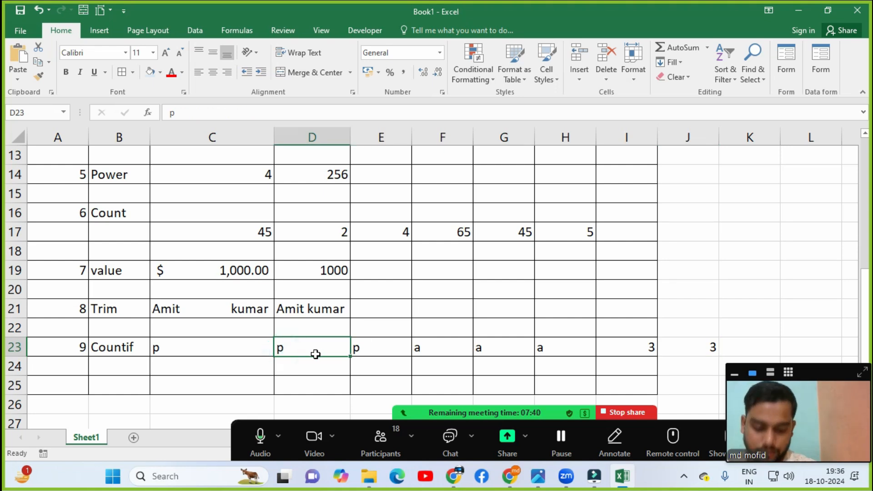
key("Delete")
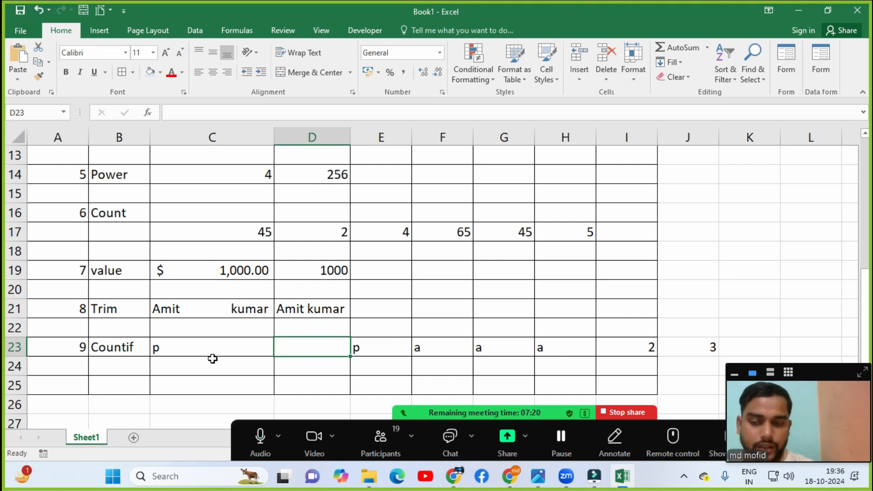
left_click(389, 435)
left_click(513, 325)
left_click(526, 335)
left_click(405, 136)
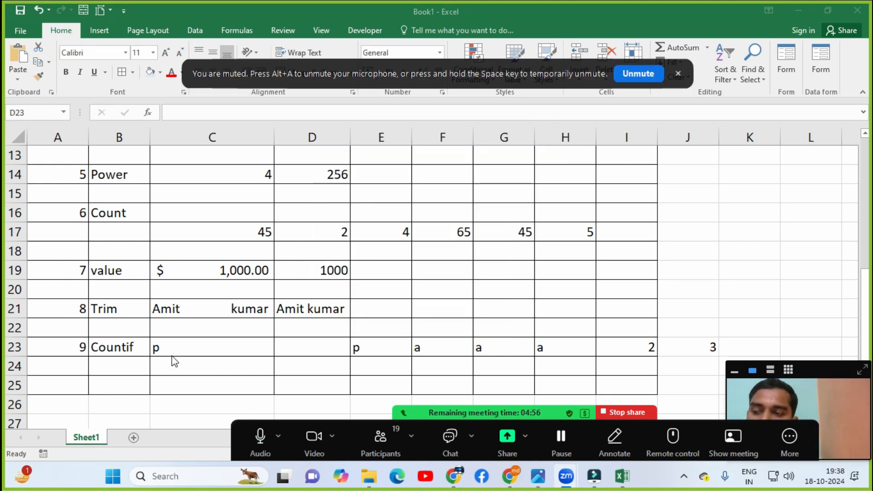
left_click(130, 356)
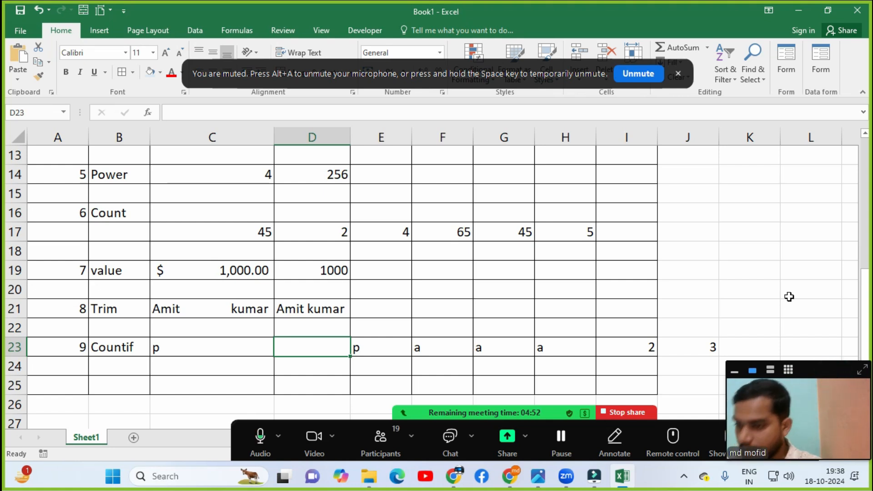
left_click(678, 75)
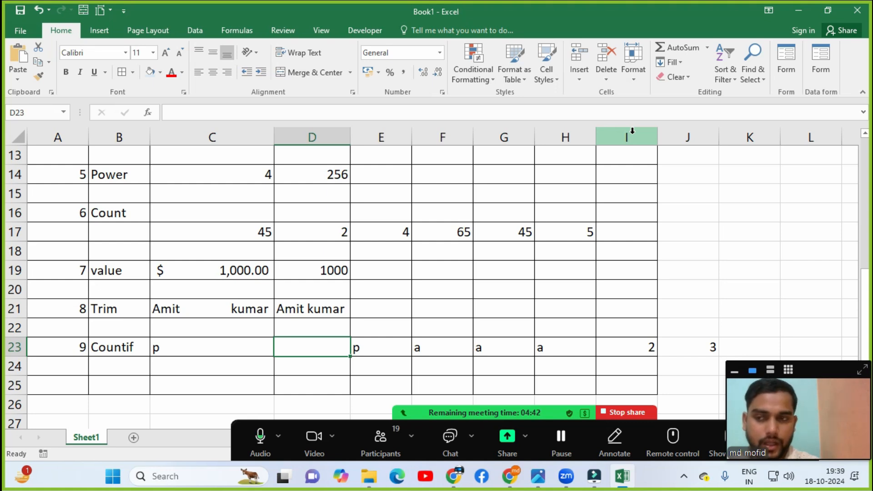
Step: Add a new worksheet with the headers Employee Code, Names, Designation and Salary, and insert a blank row above them
left_click(134, 439)
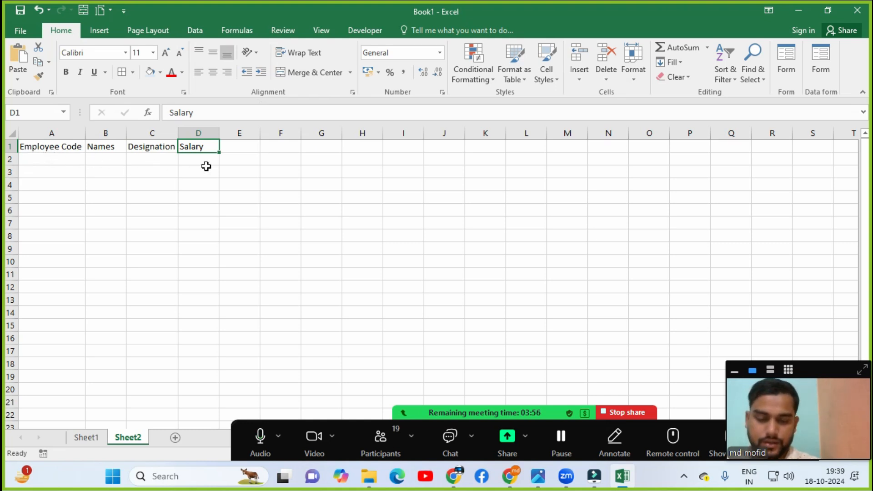
left_click(46, 149)
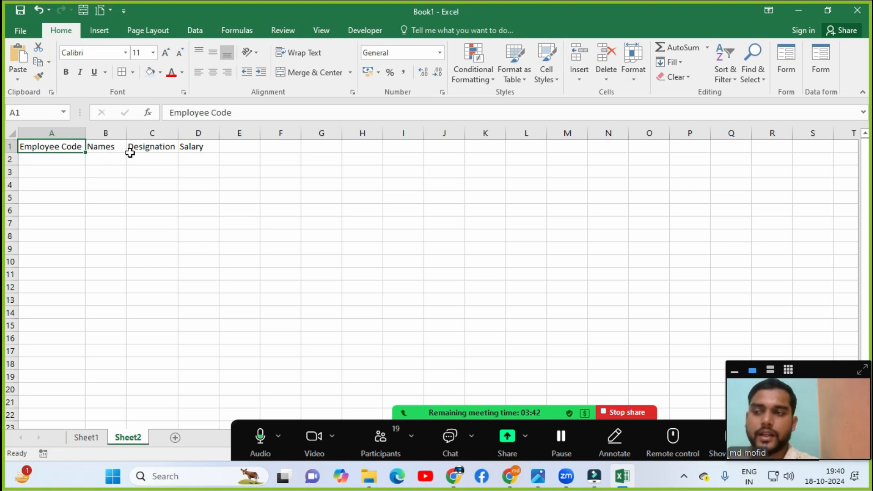
key("shift+space")
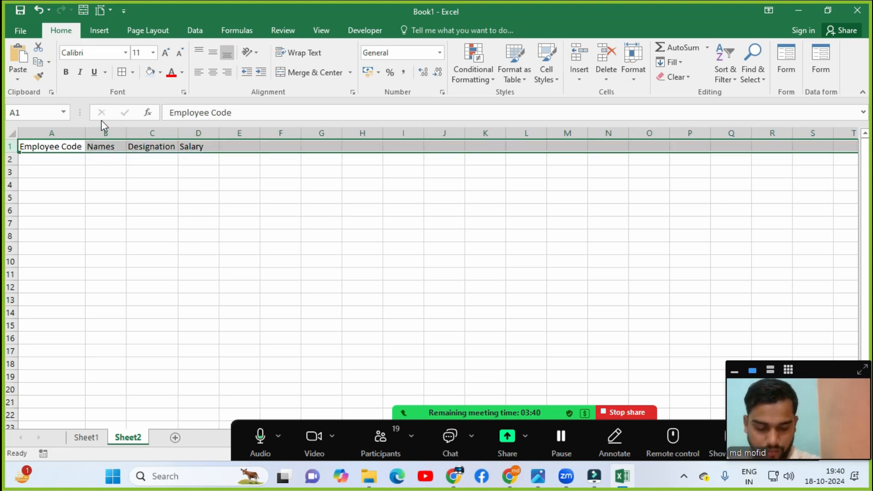
key("ctrl+shift+plus")
left_click(51, 144)
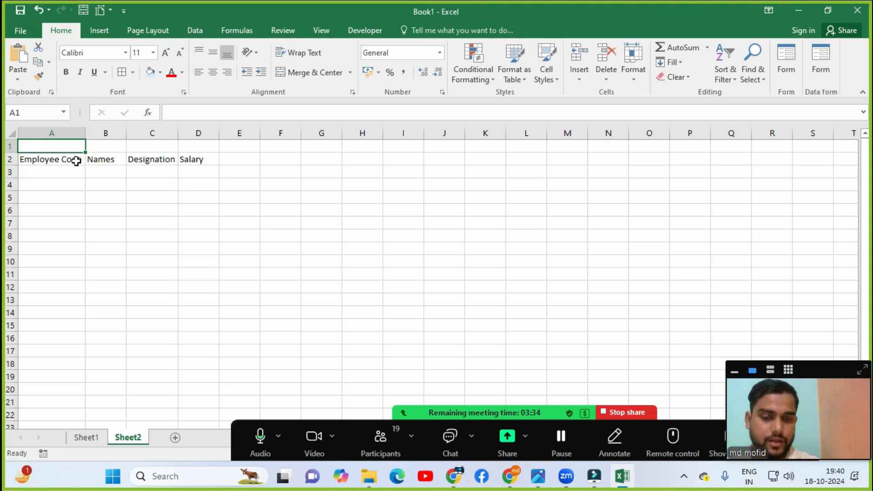
Step: Merge and center cells A1:D1 and enter the title ATTENDANCE SHEET in them
left_click_drag(68, 143, 195, 143)
key("alt+h")
key("m")
key("c")
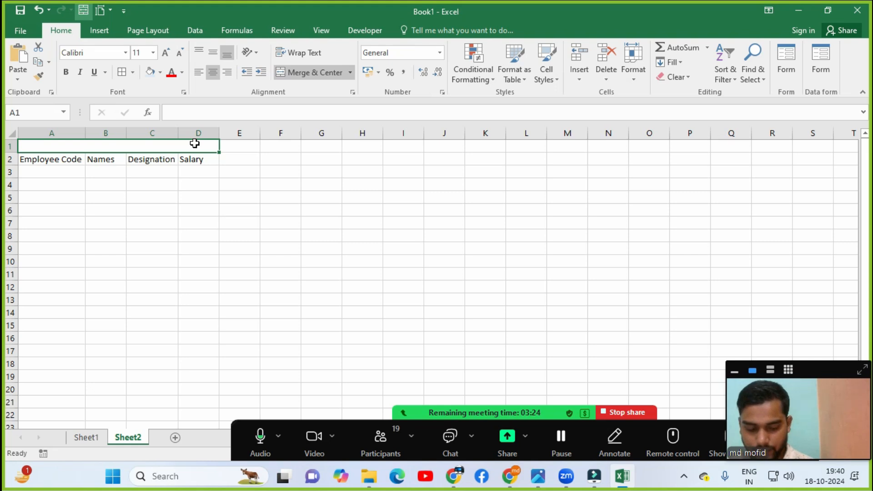
type("ATTENDANCE SHEET")
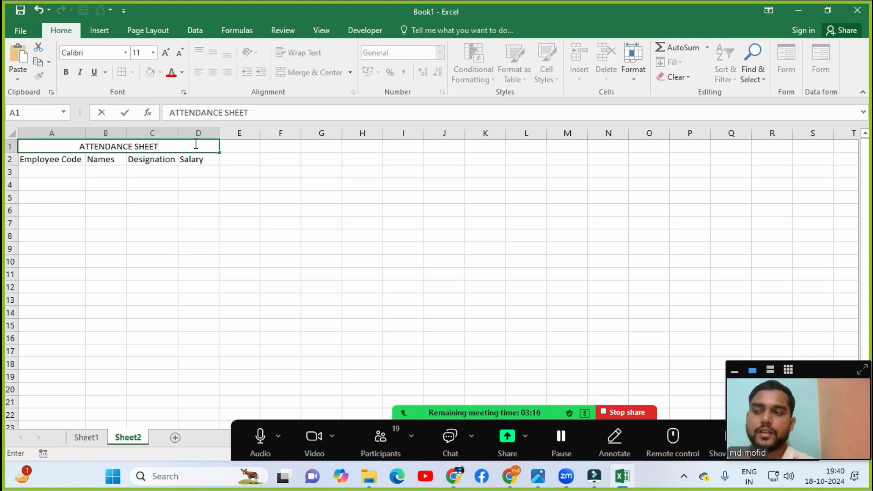
left_click(214, 207)
Step: Format the ATTENDANCE SHEET title as 18-point bold text, vertically centred in a taller row 1
left_click(176, 145)
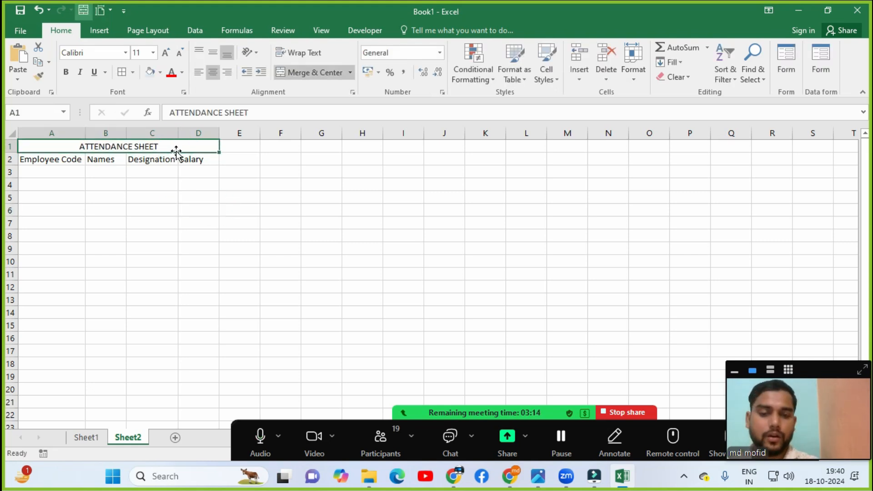
left_click_drag(14, 153, 16, 165)
left_click(167, 54)
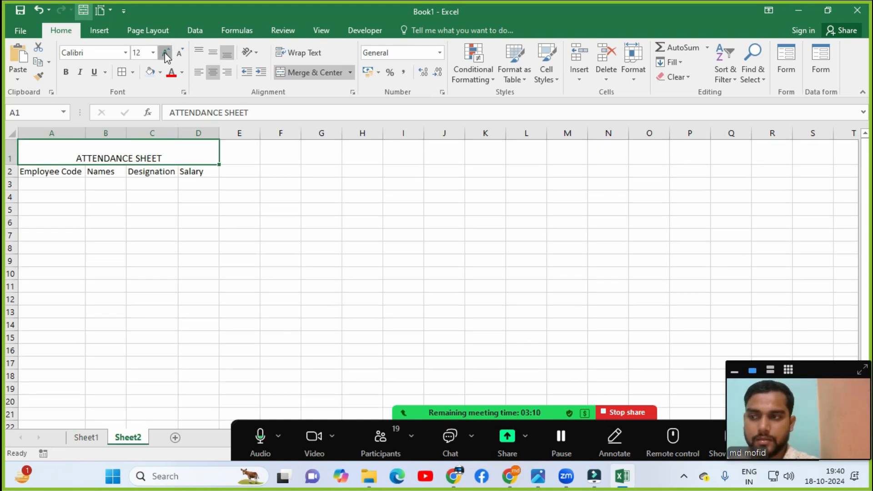
left_click(166, 53)
left_click(167, 53)
left_click(166, 53)
left_click(66, 72)
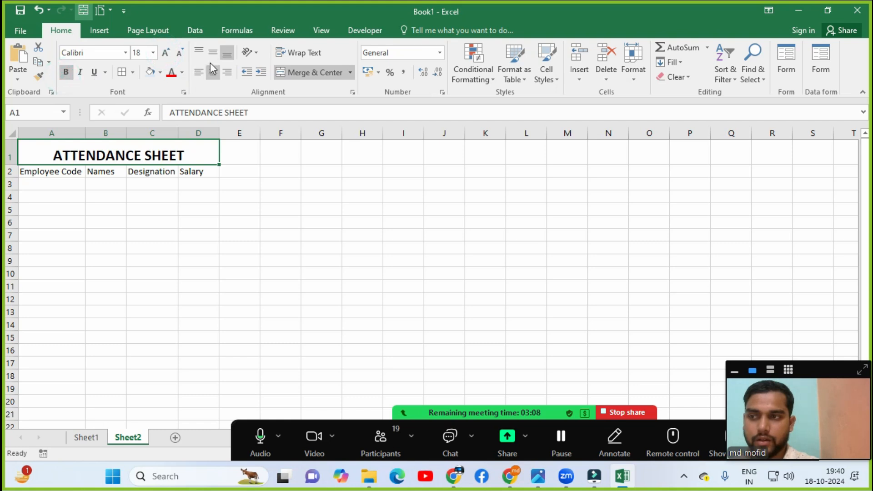
left_click(212, 55)
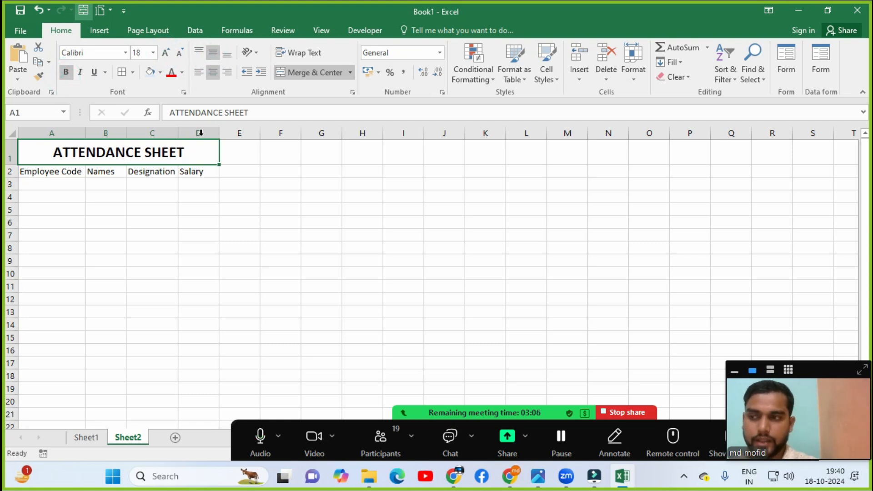
Step: Give the ATTENDANCE SHEET title an orange fill and a red font color
left_click(160, 71)
left_click(171, 172)
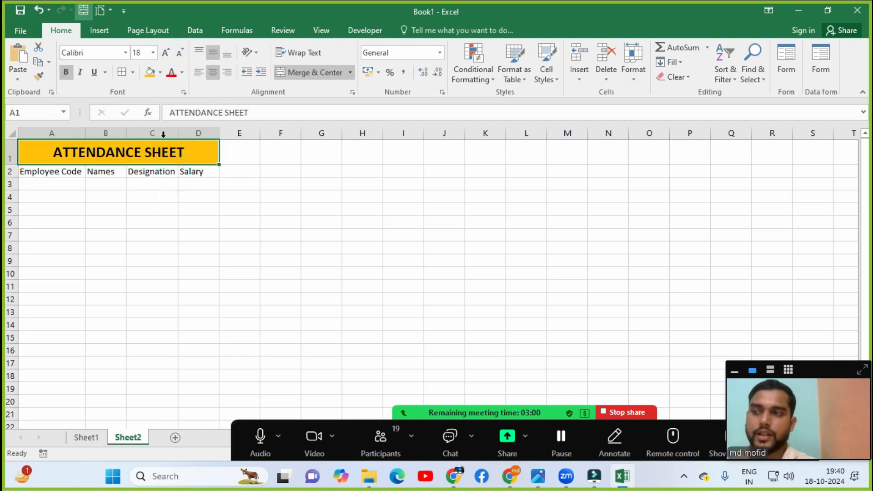
left_click(171, 72)
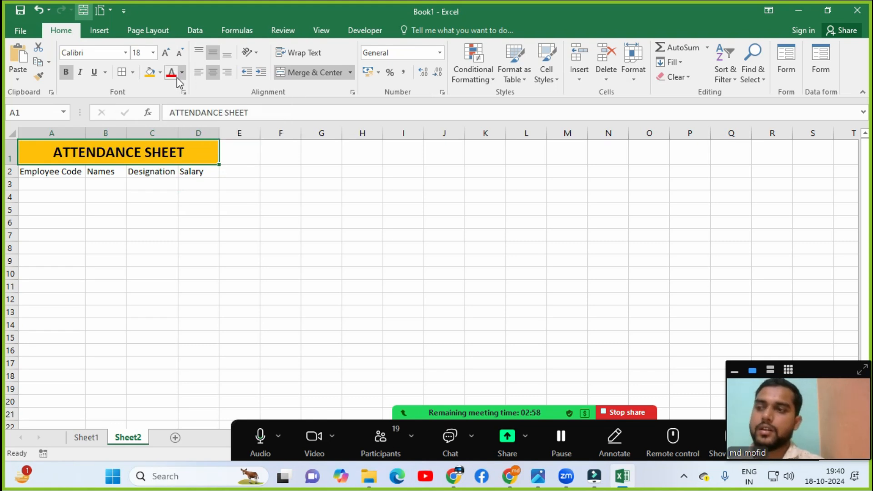
Step: Enter the employee codes 1501 in cell A3 and 1502 in cell A4
left_click(45, 185)
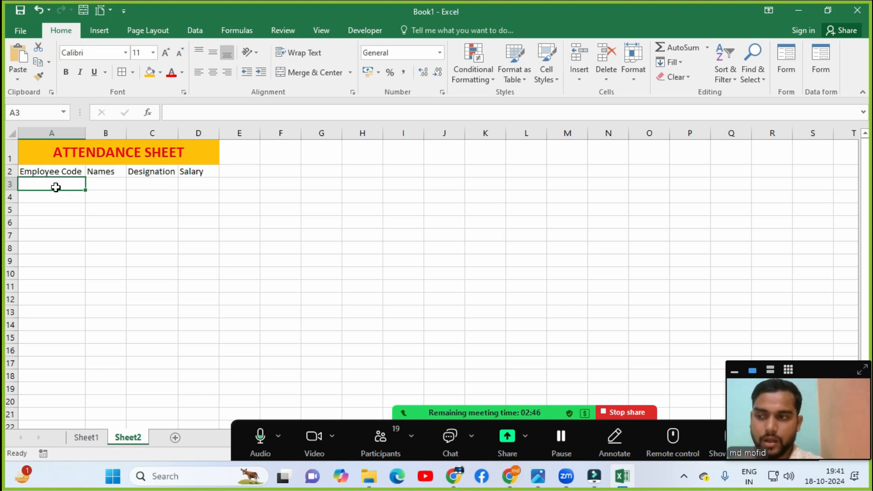
left_click(65, 199)
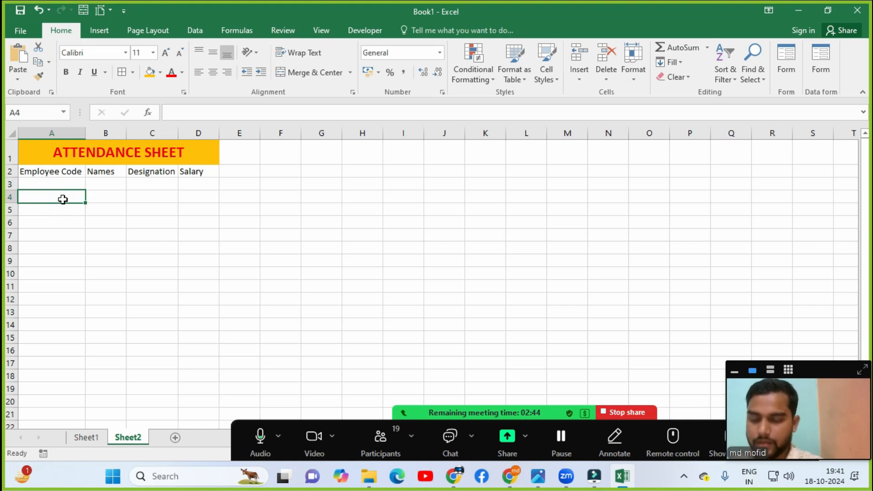
key("Up")
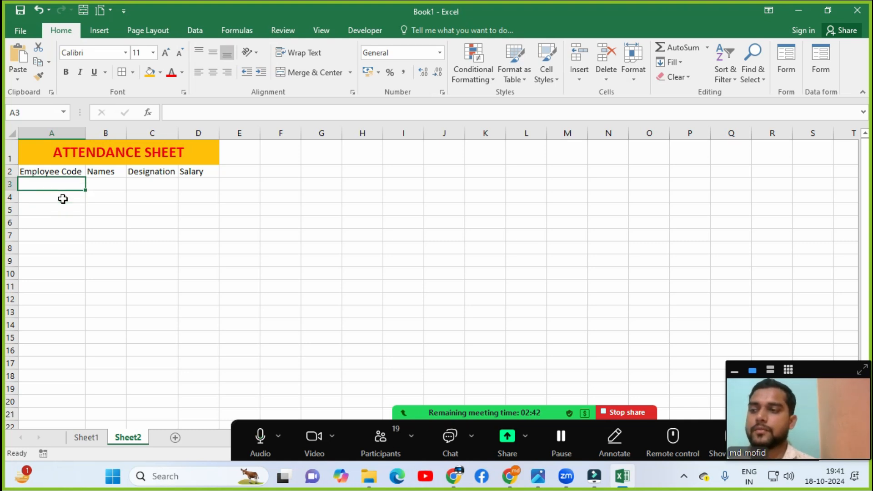
type("1501")
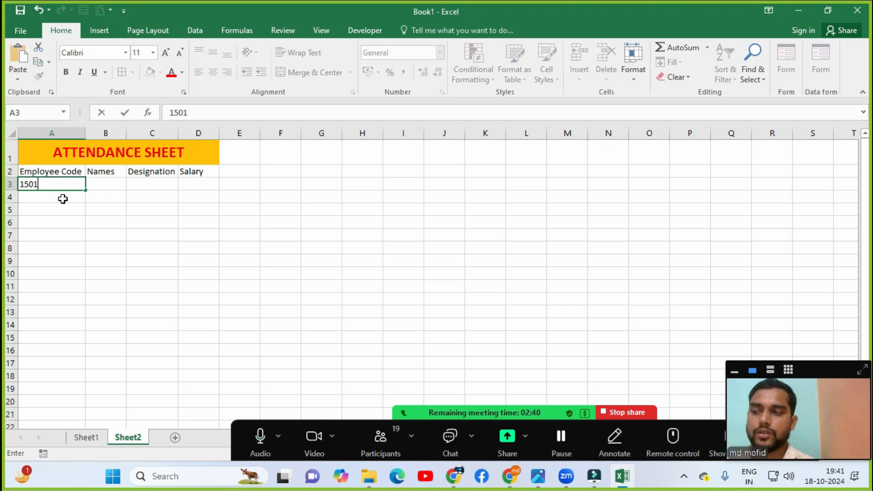
key("Return")
type("1502")
key("Return")
key("Up")
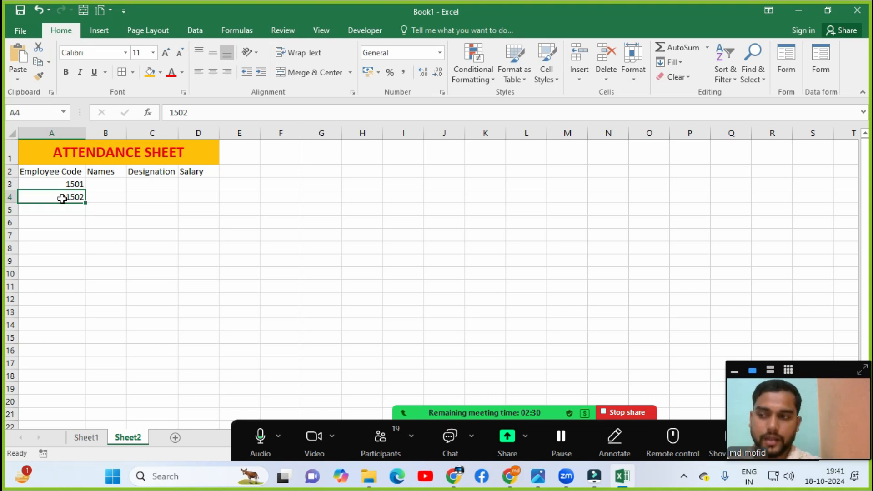
Step: Fill cells A3:A15 of the Employee Code column with a linear column series using a step value of 1
left_click_drag(68, 182, 75, 199)
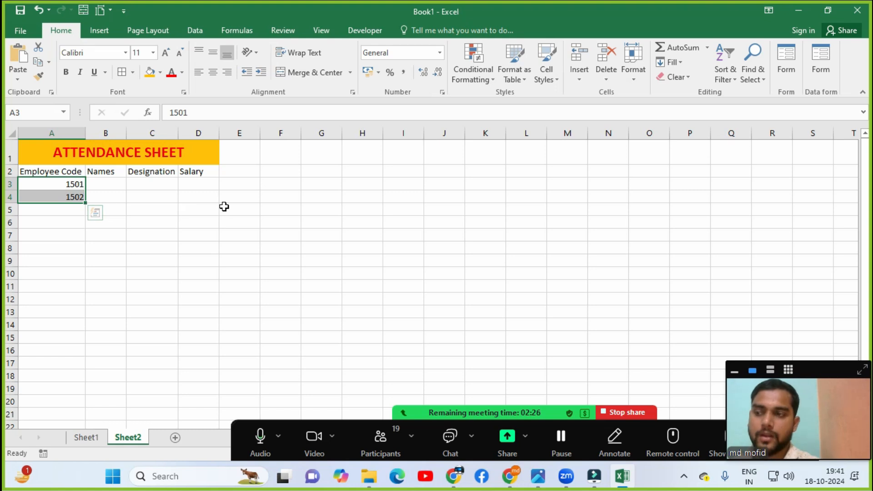
key("shift+Down")
key("shift+Down")
key("shift+Down")
key("shift+Down")
key("shift+Down")
key("shift+Down")
key("shift+Down")
key("shift+Down")
key("shift+Down")
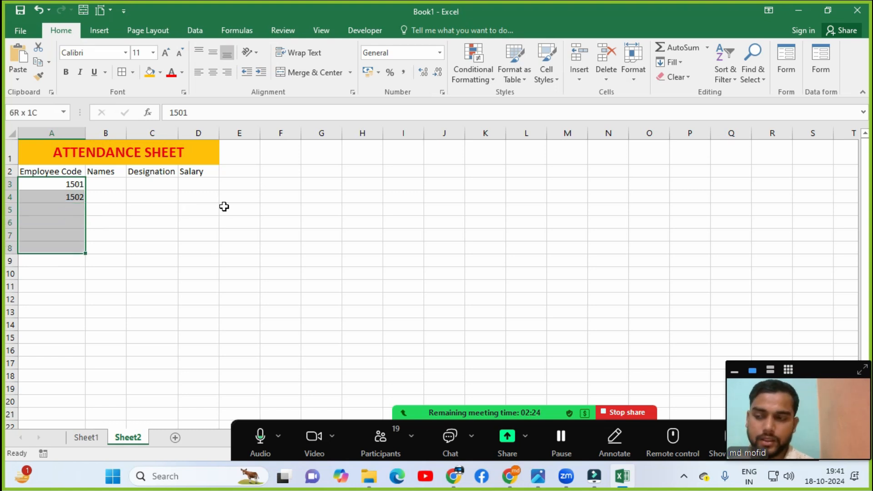
key("shift+Down")
key("shift+Down")
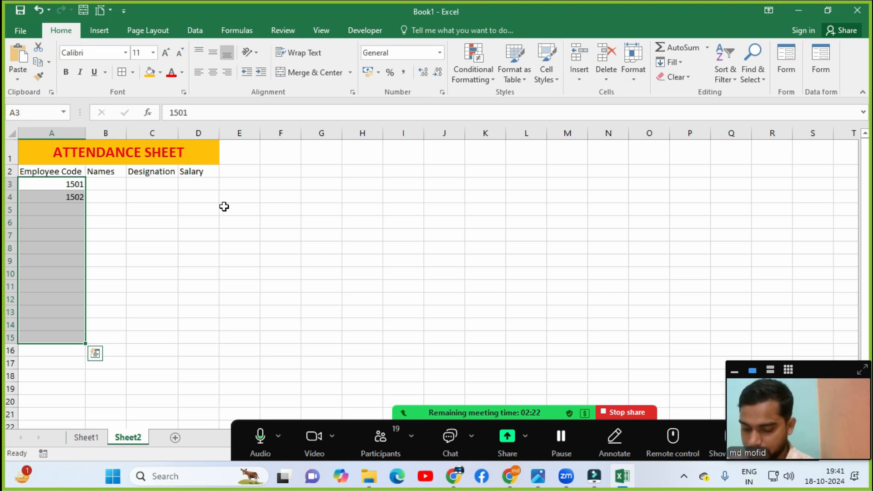
key("alt+e")
key("i")
key("s")
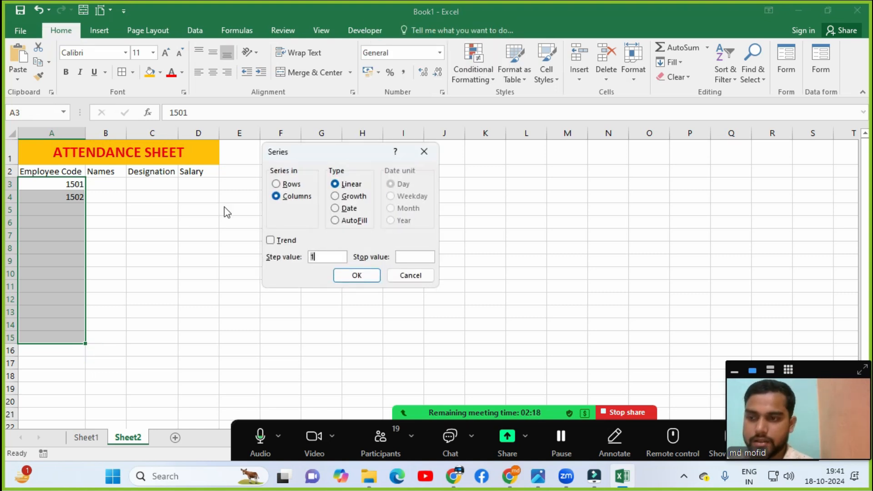
key("Return")
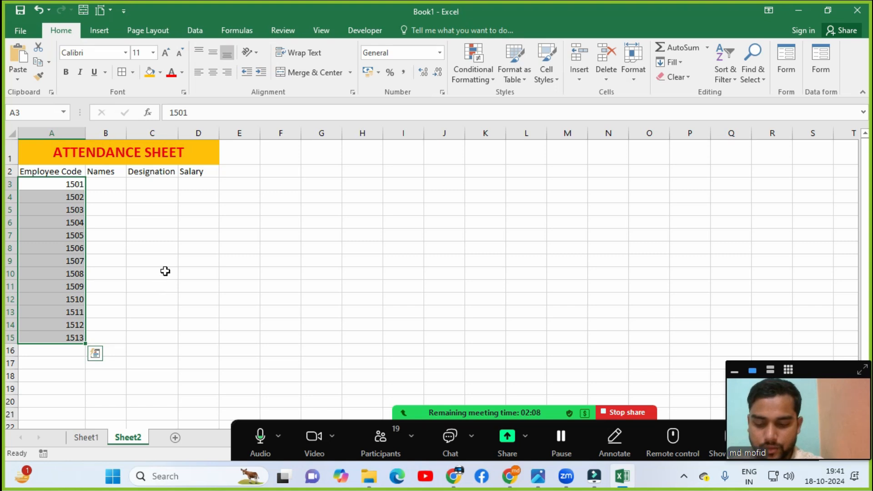
Step: Enter the first employee's name in cell B3 and autofill the Names column down to B15
left_click(169, 226)
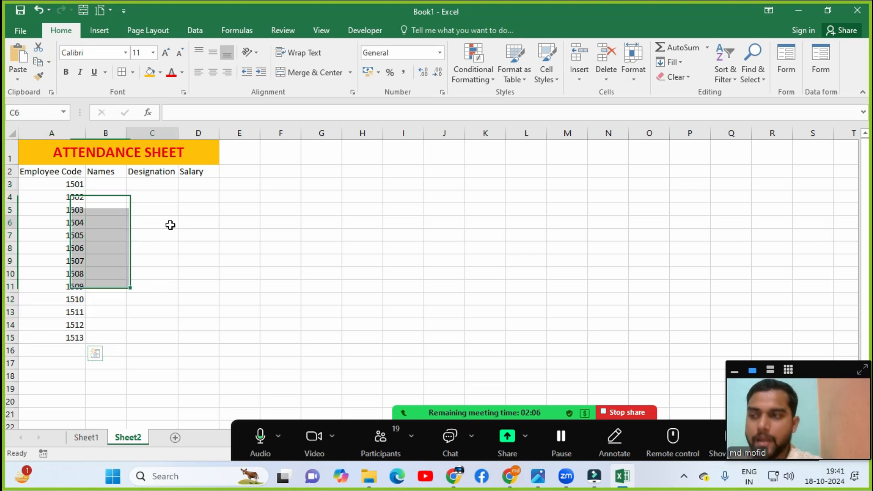
left_click(112, 185)
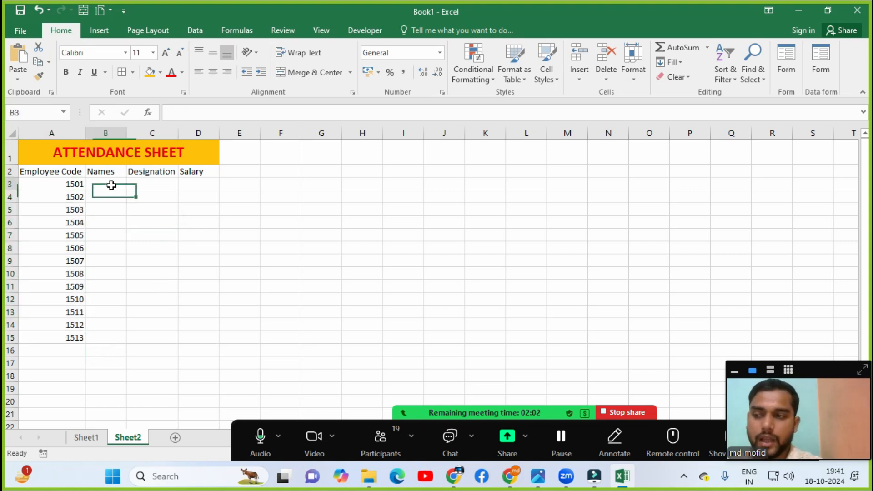
double_click(113, 185)
type("Amit")
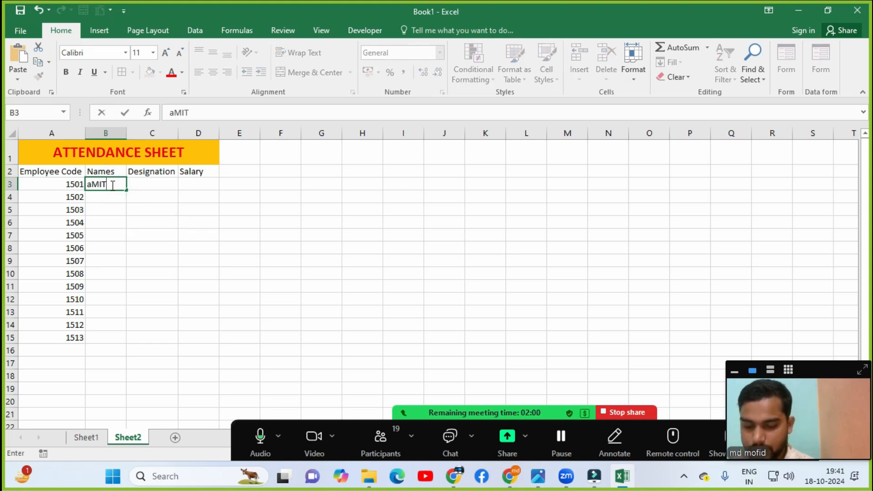
key("Return")
key("Up")
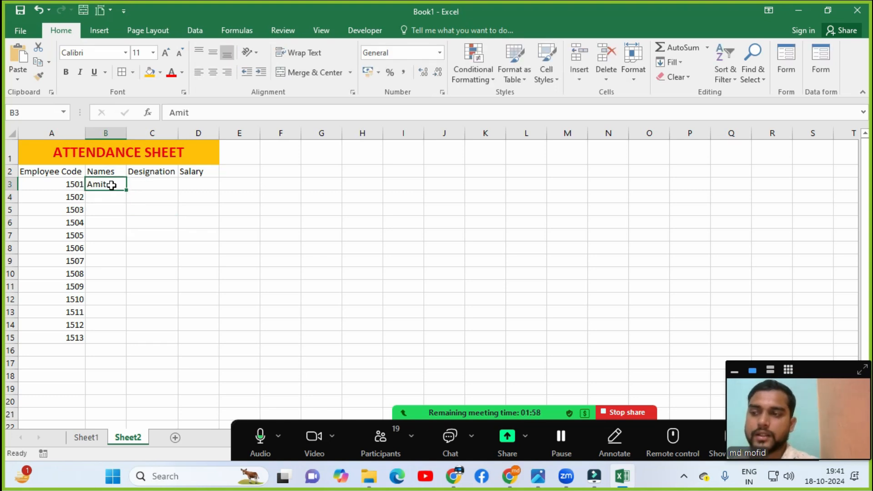
left_click_drag(129, 190, 129, 344)
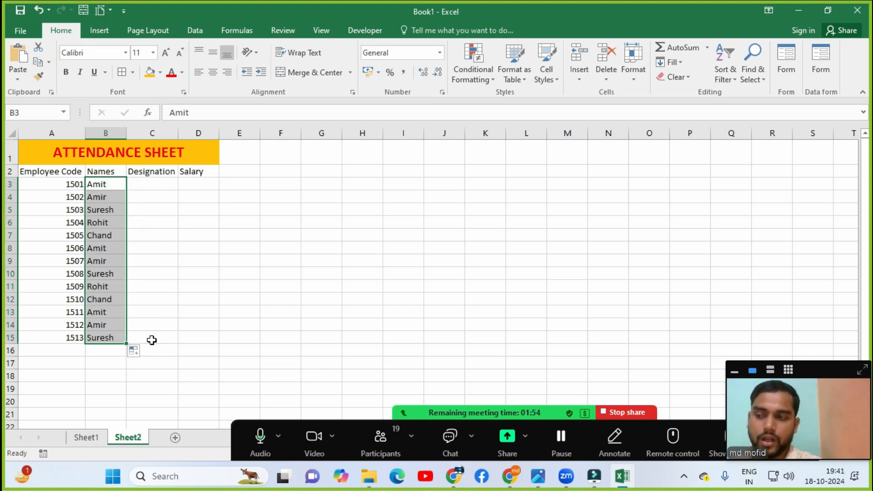
left_click(151, 324)
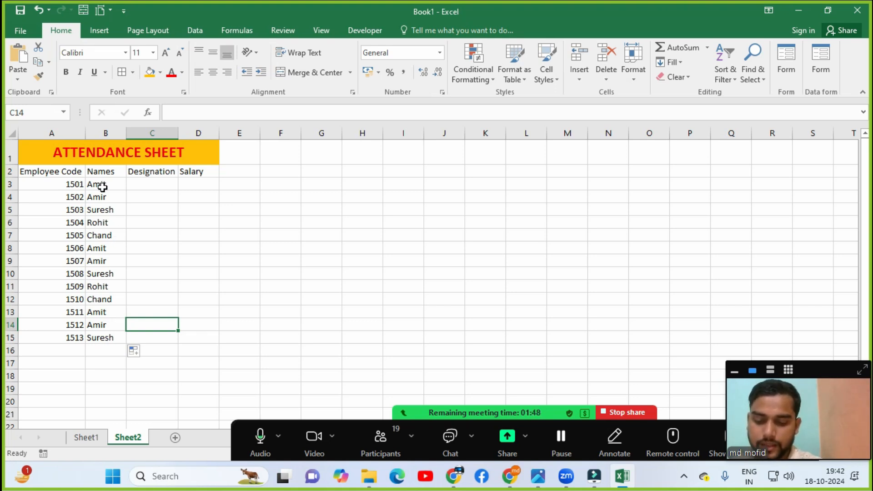
Step: Enter the designation Manager in cell C3 for the first employee
left_click(143, 188)
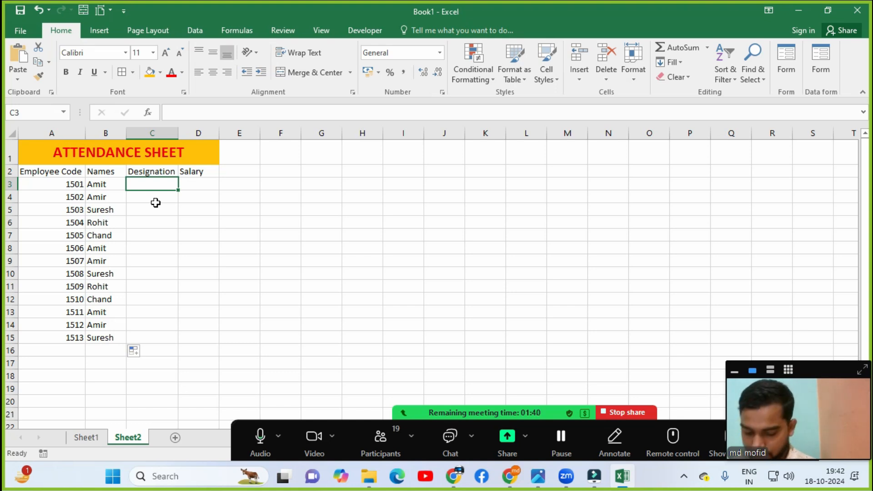
type("Ma")
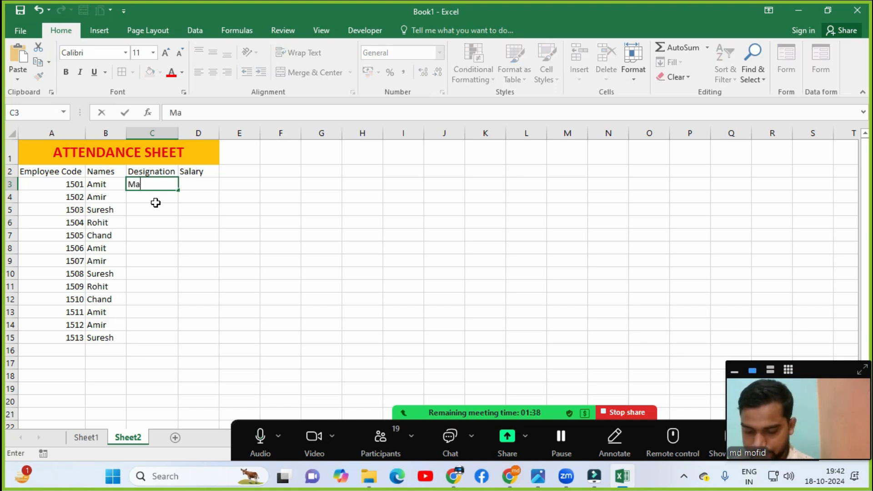
type("nager")
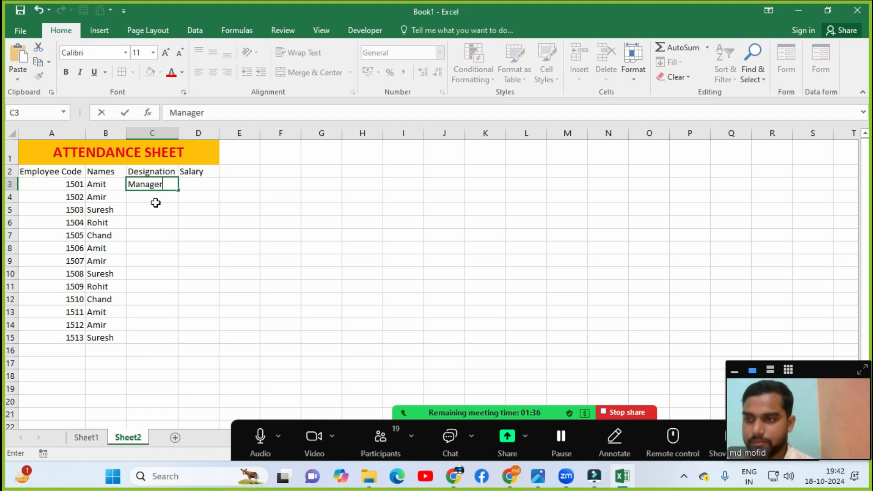
key("Return")
key("Return")
Step: Autofill the Designation column from C3 down to C15 and autofit the width of column C
left_click(156, 184)
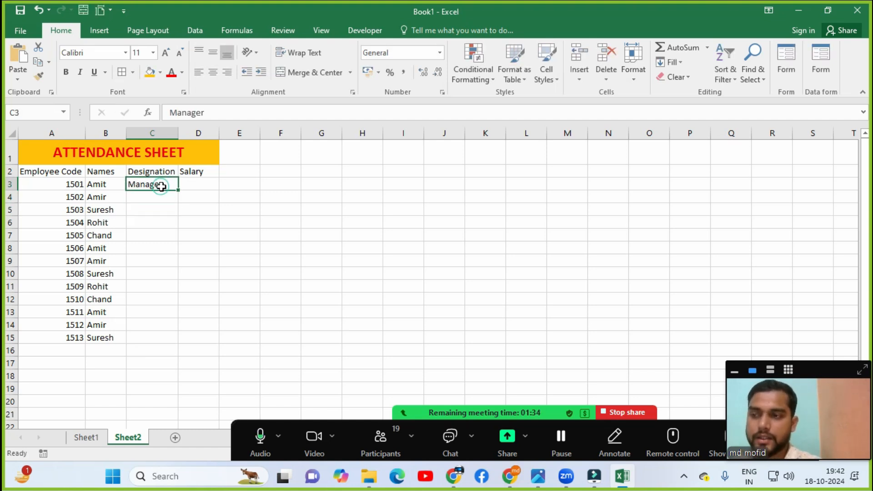
left_click_drag(179, 190, 179, 345)
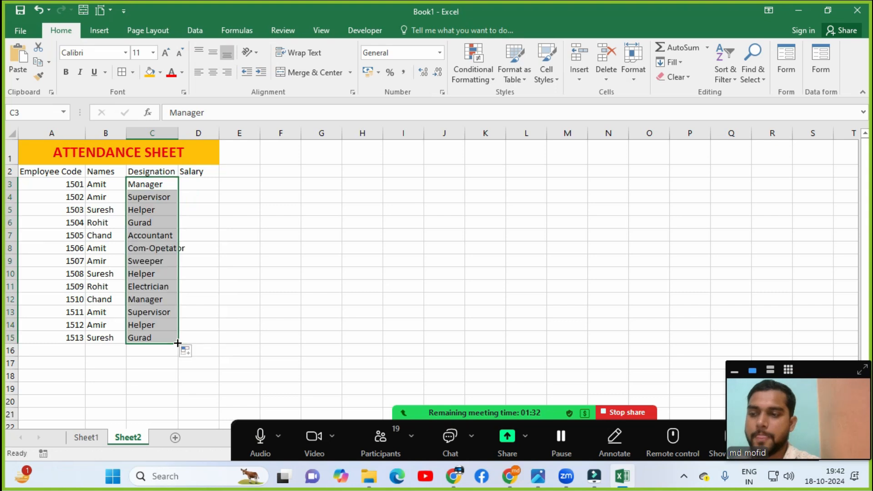
double_click(177, 133)
left_click(150, 362)
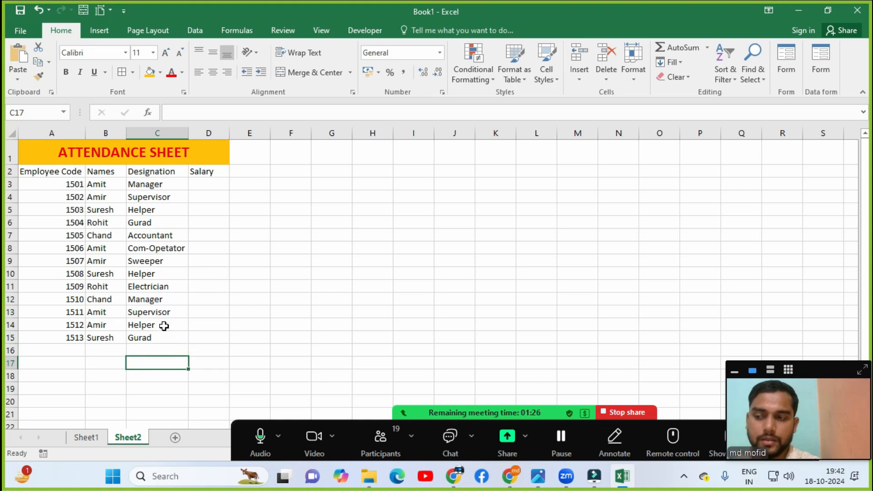
Step: Fill the Salary cells D3:D15 at once with the formula =RANDBETWEEN(16000,28500)
left_click(205, 181)
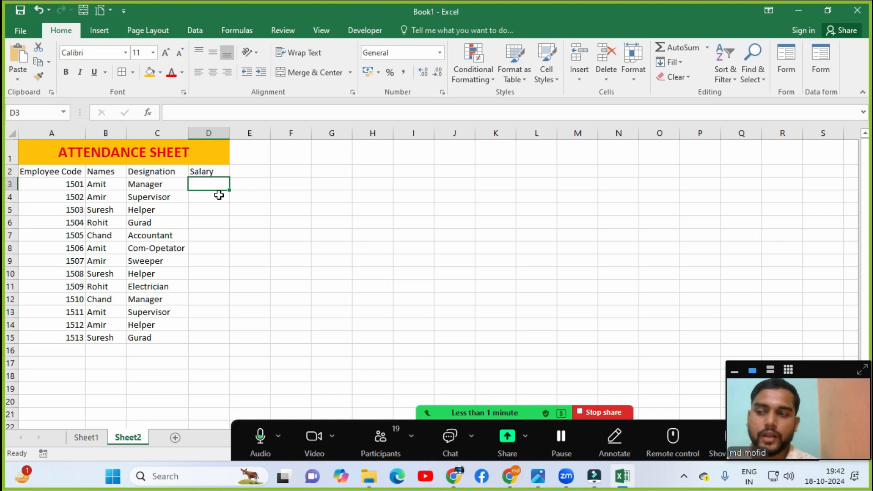
key("shift+Down")
key("shift+Down")
key("shift+Down")
key("shift+Down")
key("shift+Down")
key("shift+Down")
key("shift+Down")
key("shift+Down")
key("shift+Down")
key("shift+Down")
key("shift+Down")
key("shift+Down")
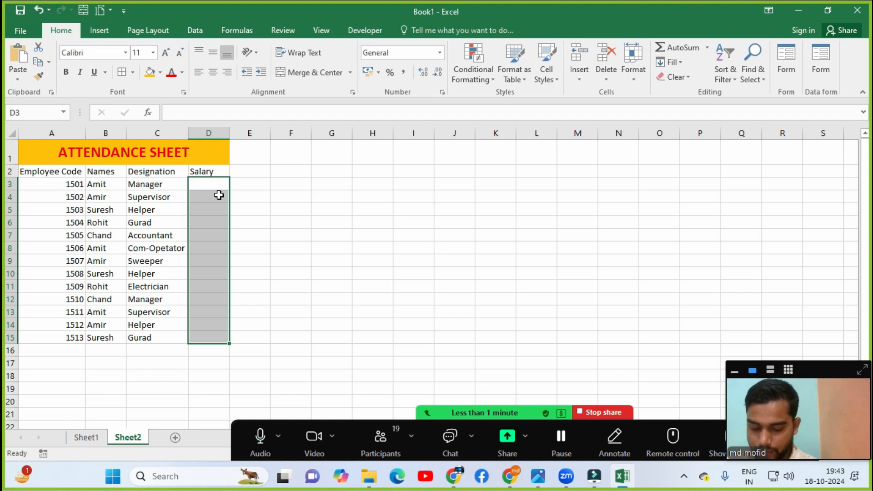
type("=rand")
key("Down")
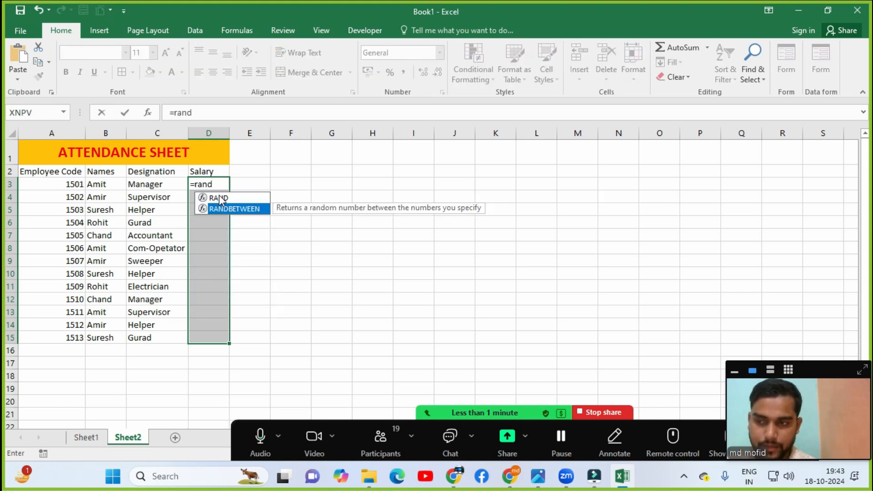
key("Tab")
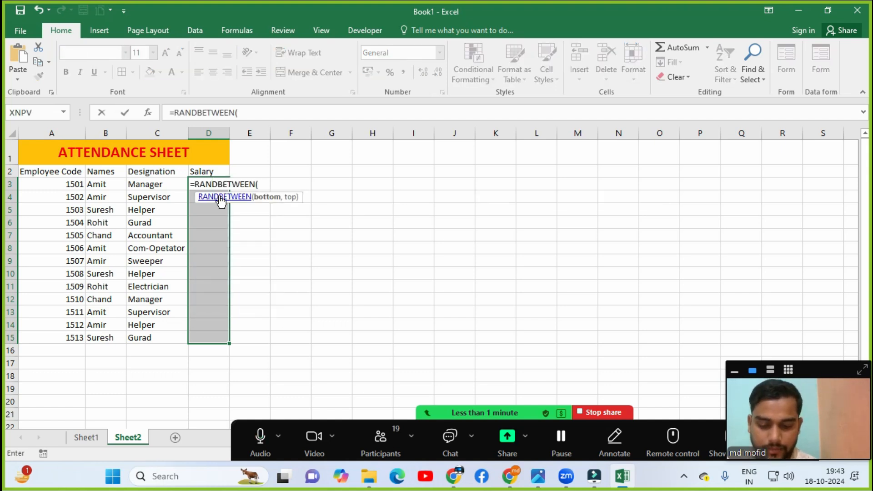
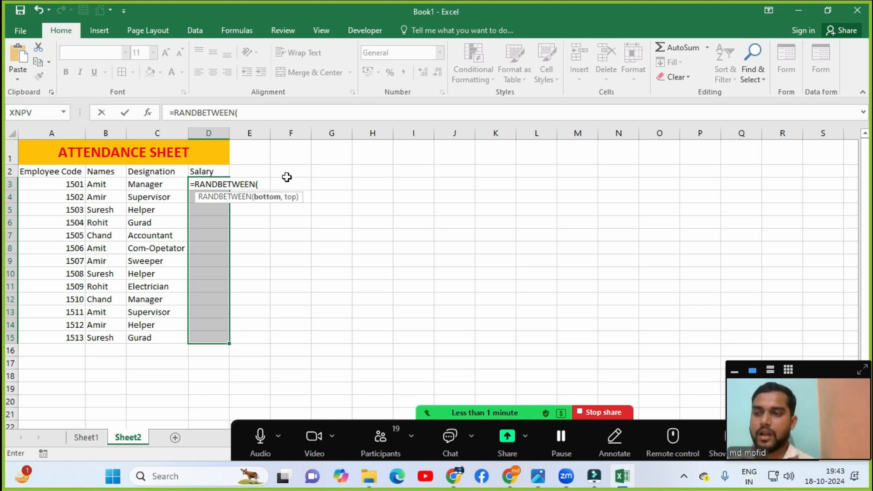
type("16000,28500")
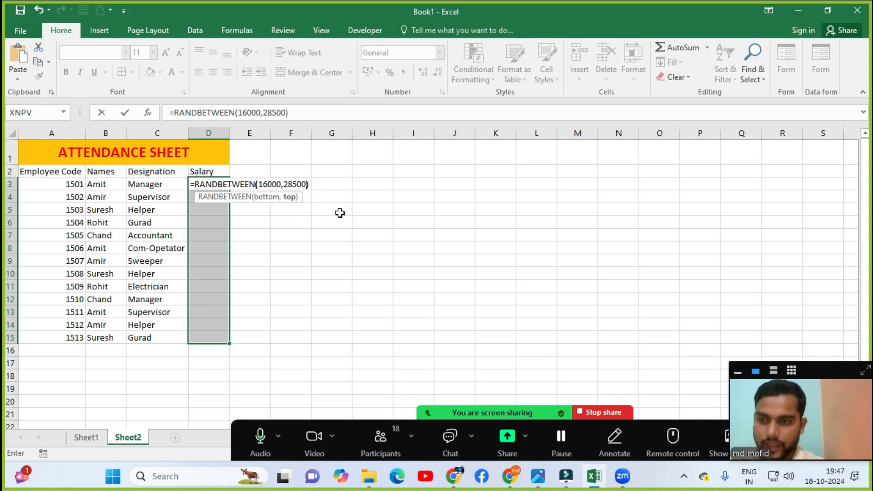
type(")")
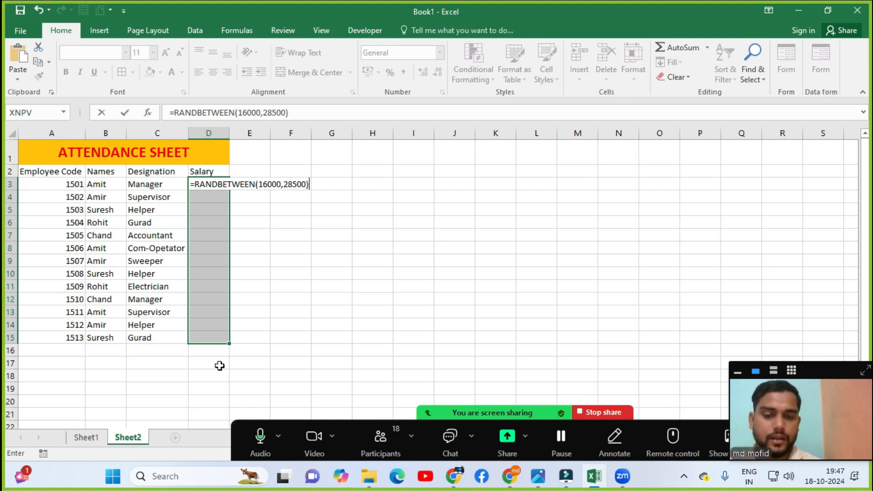
key("ctrl+Return")
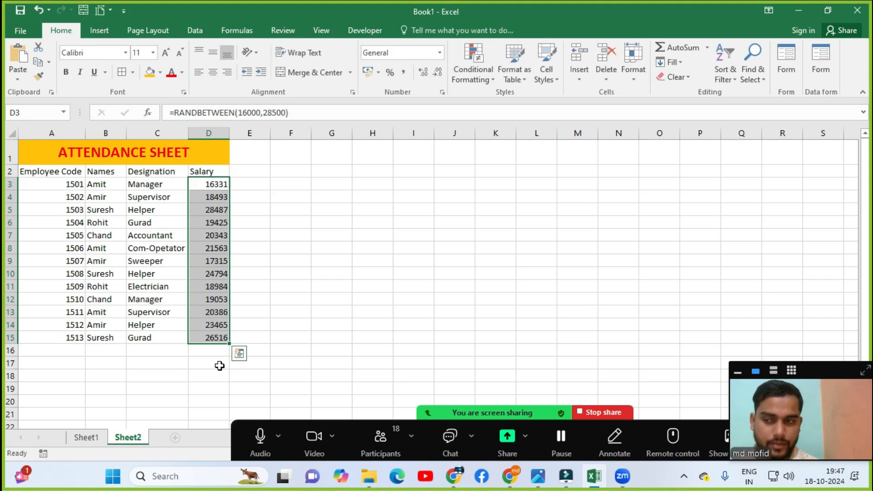
left_click(271, 261)
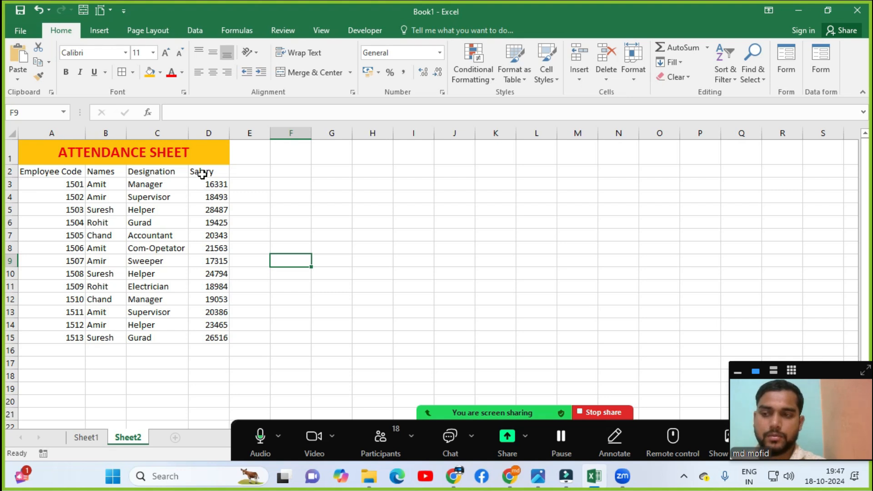
left_click(216, 286)
left_click(207, 210)
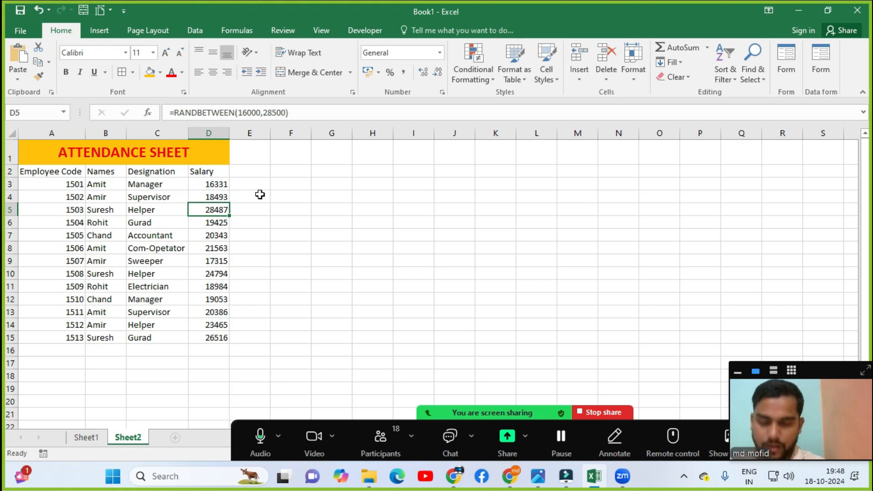
key("Down")
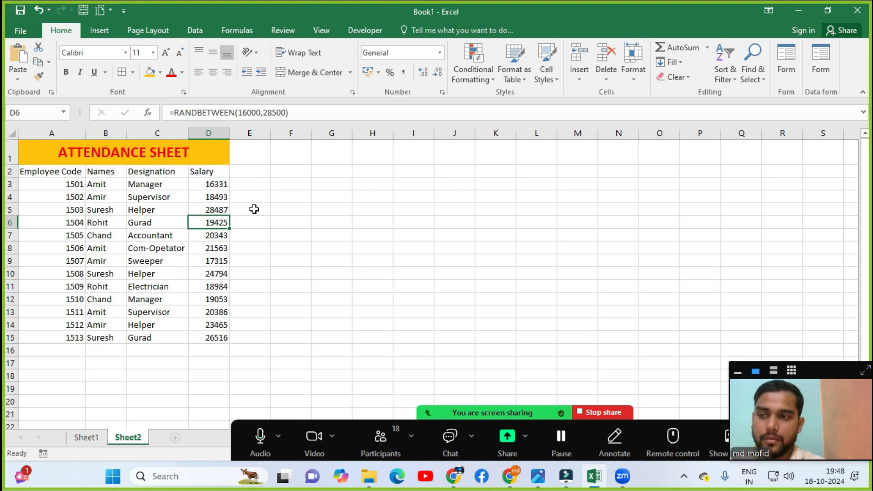
Step: Replace the salary formula in cell D5 with the fixed value 21000
left_click(210, 211)
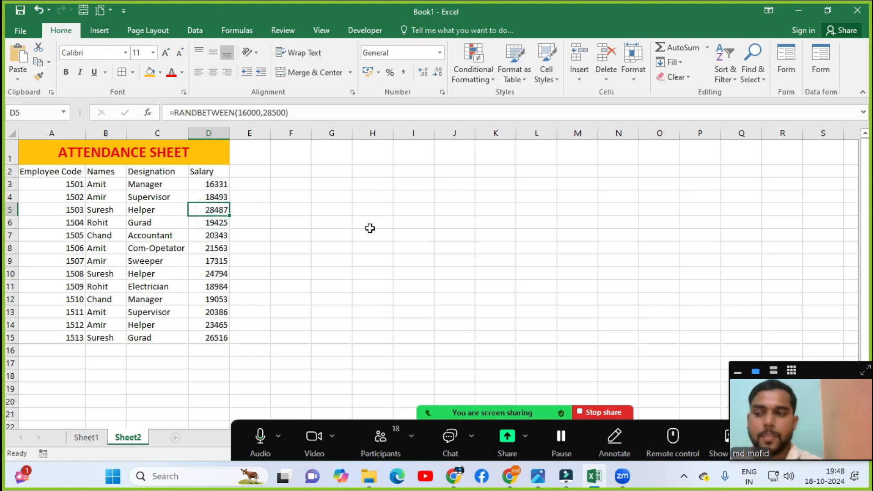
type("212")
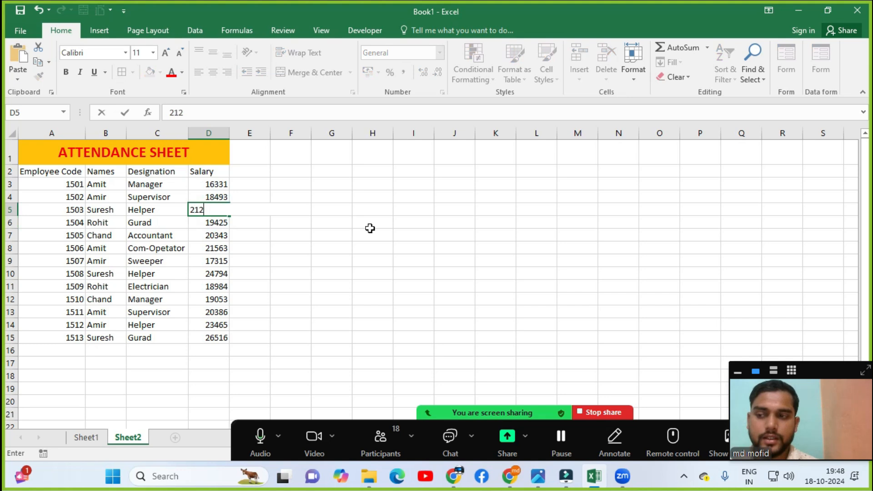
key("BackSpace")
type("000")
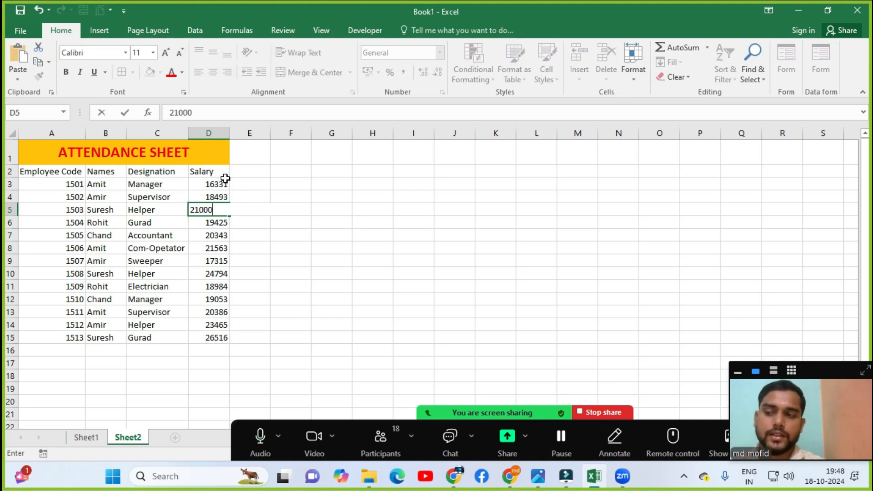
key("Return")
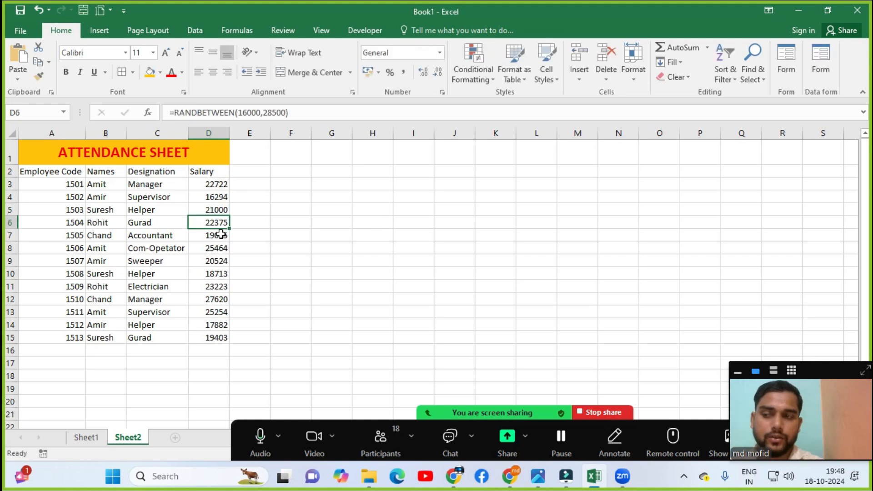
Step: Copy the salaries in D3:D15 and paste them over themselves as values to remove the RANDBETWEEN formulas
left_click_drag(214, 186, 223, 334)
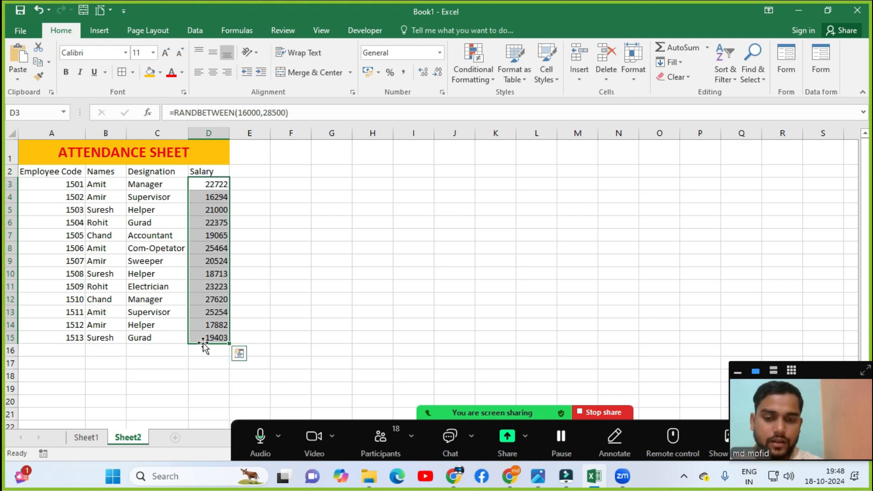
left_click(35, 66)
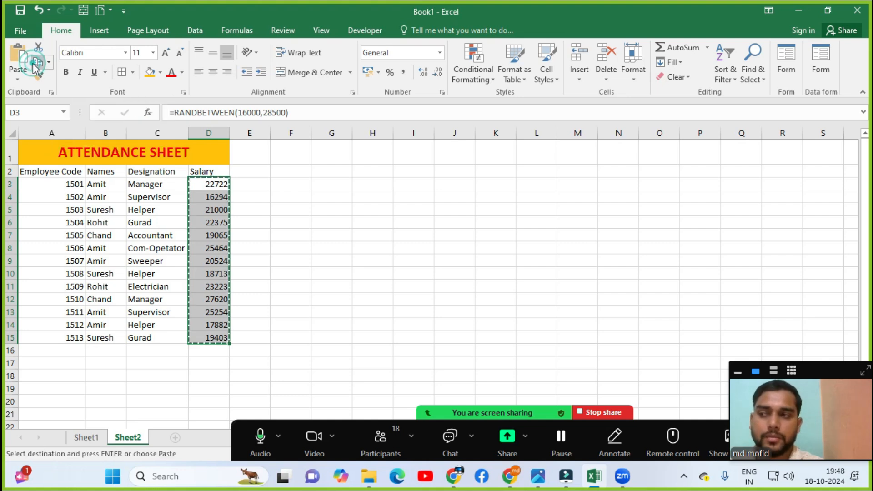
left_click(21, 80)
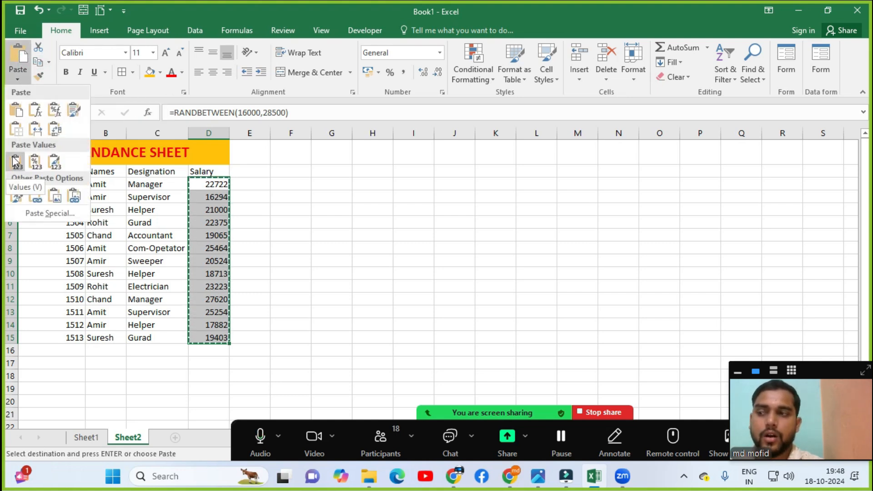
left_click(54, 163)
key("Escape")
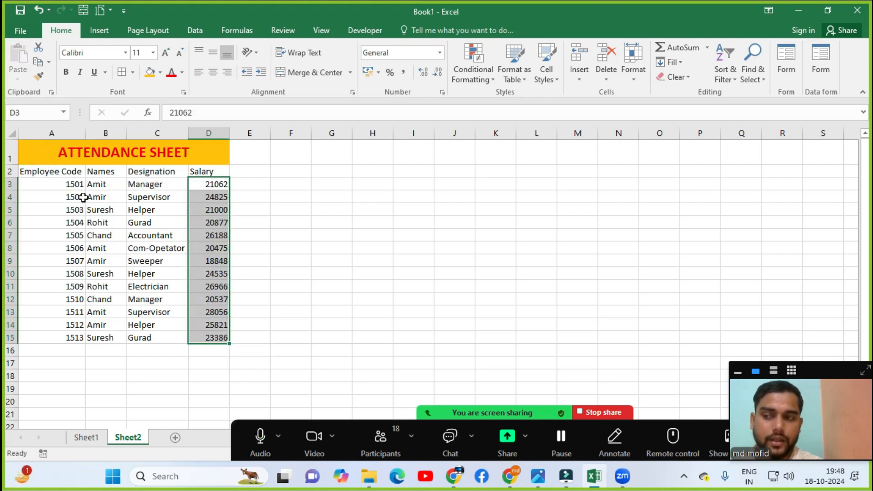
Step: Set the Supervisor's salary in cell D4 to 23000
left_click(213, 251)
left_click(212, 233)
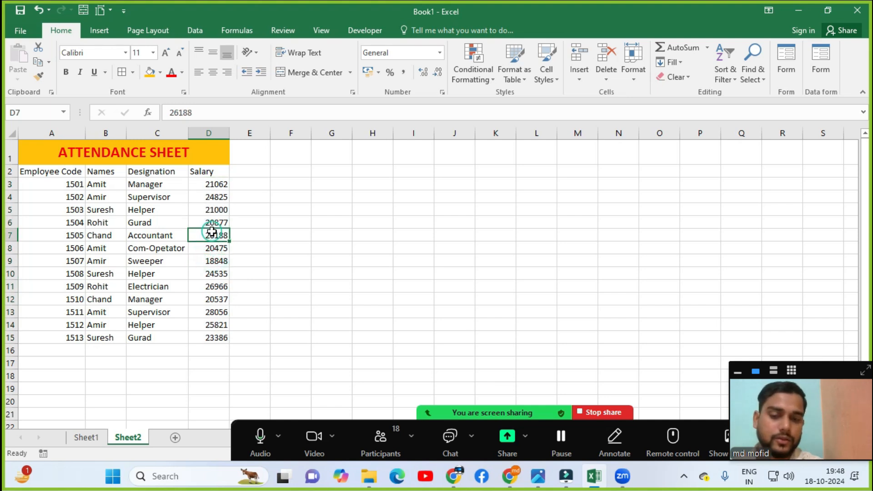
left_click(211, 197)
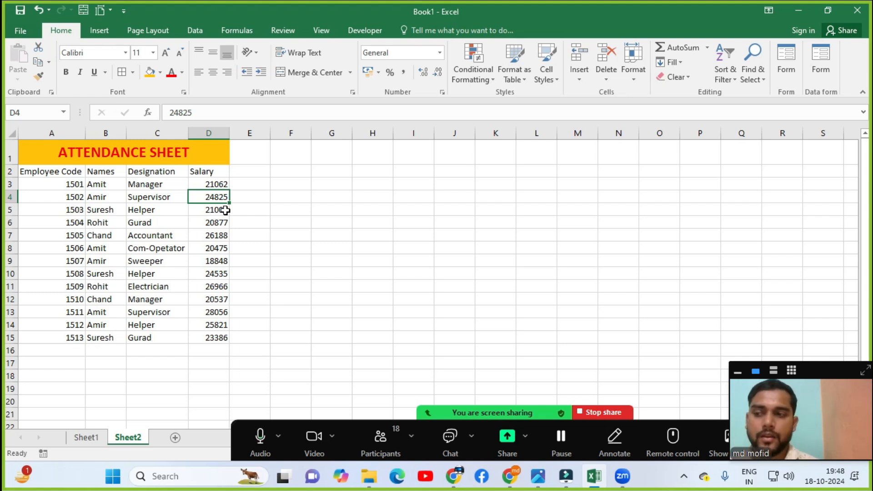
type("23000")
key("Return")
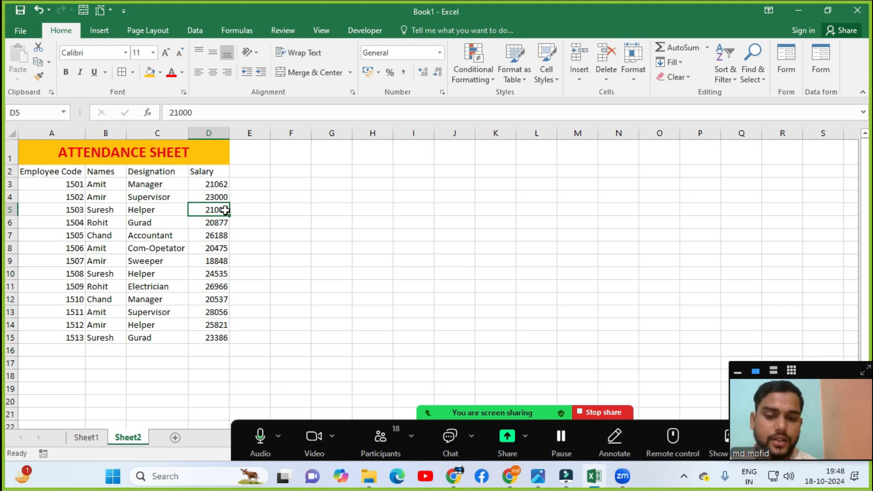
Step: Enter the date 1-09-2024 in cell E2, beside the Salary header
key("Up")
key("Up")
key("Up")
key("Right")
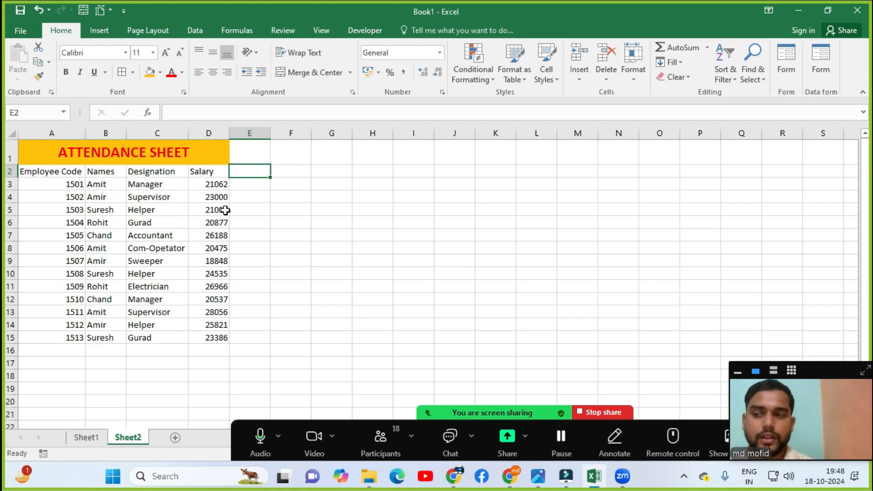
type("1-09")
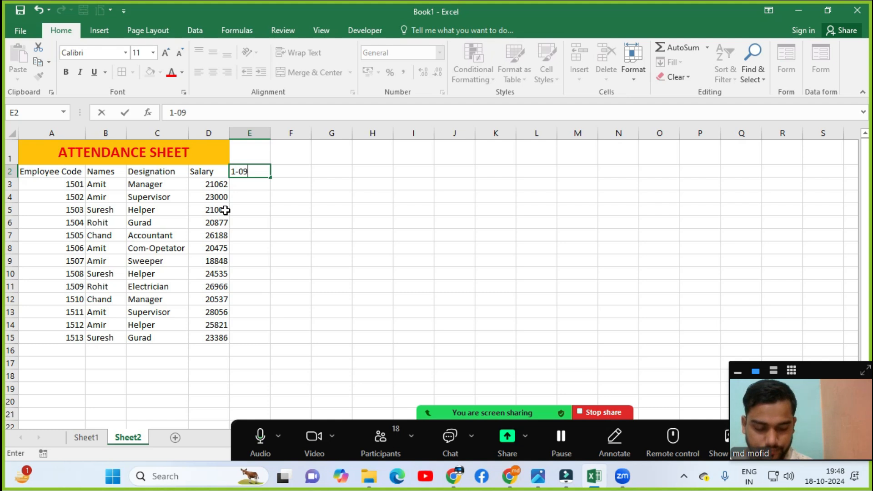
type("-2024")
key("Return")
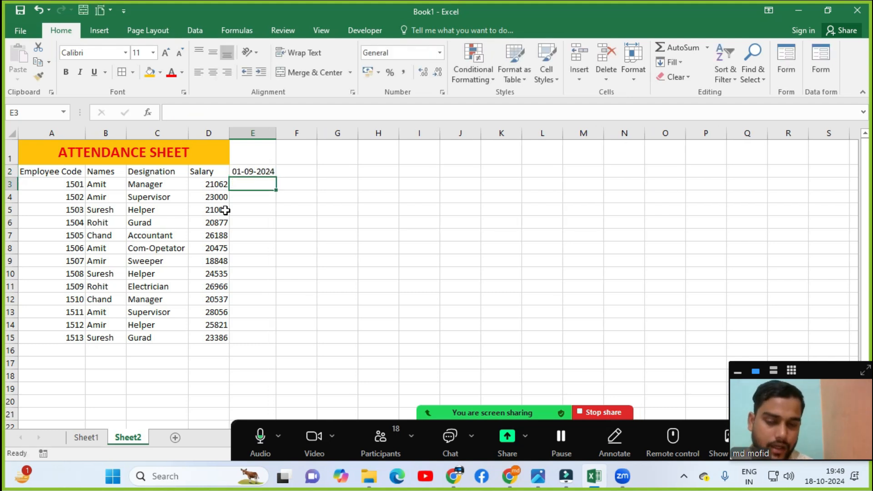
Step: Apply the custom number format dd to the date in E2 so that only the day is displayed
left_click(246, 171)
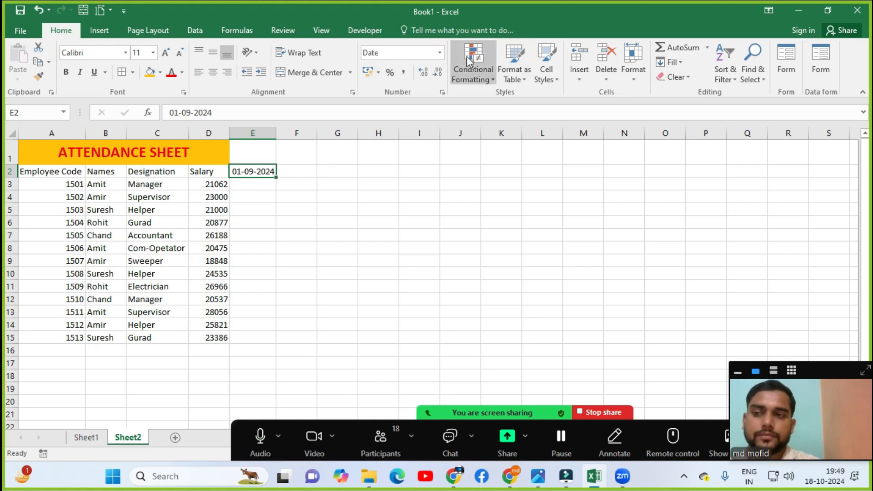
left_click(440, 54)
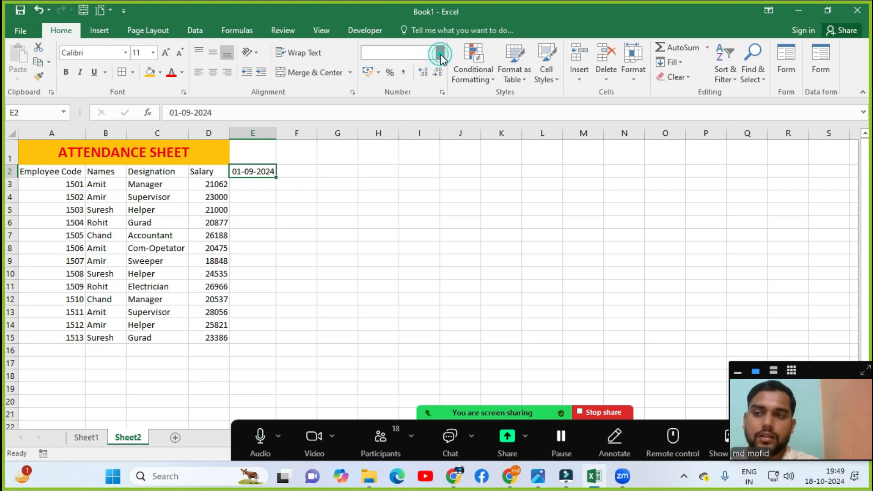
left_click(376, 270)
left_click(251, 171)
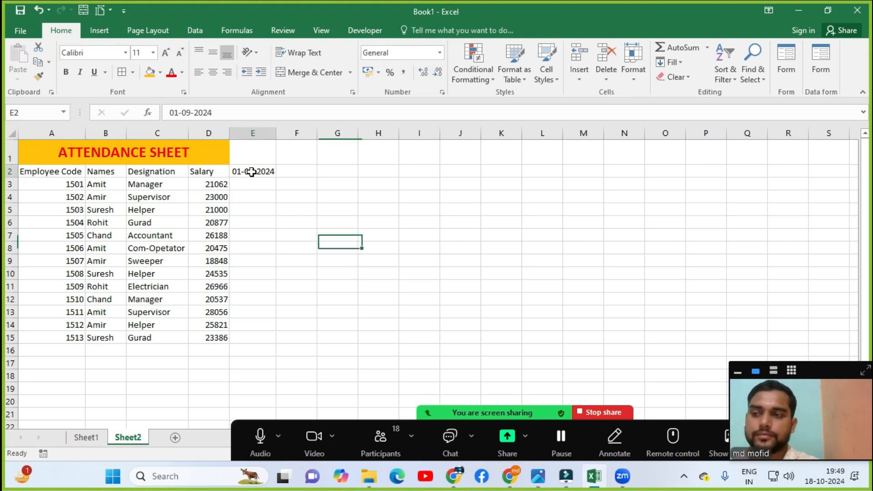
left_click(440, 53)
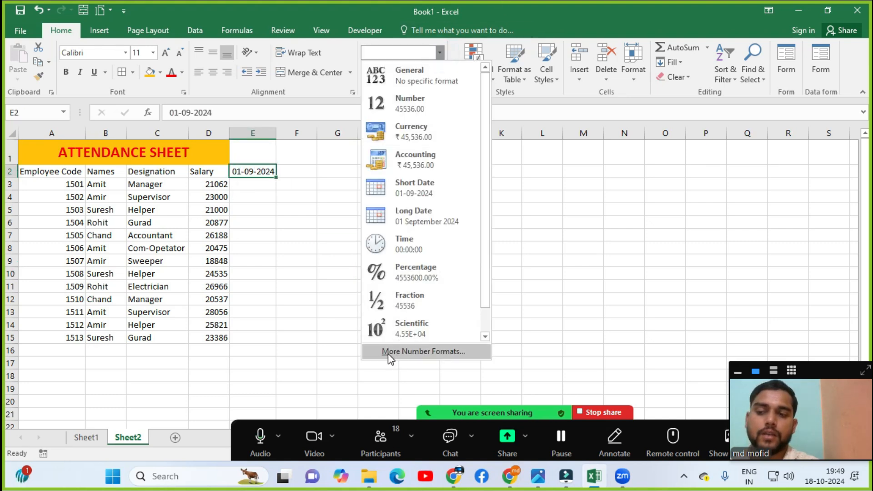
left_click(428, 353)
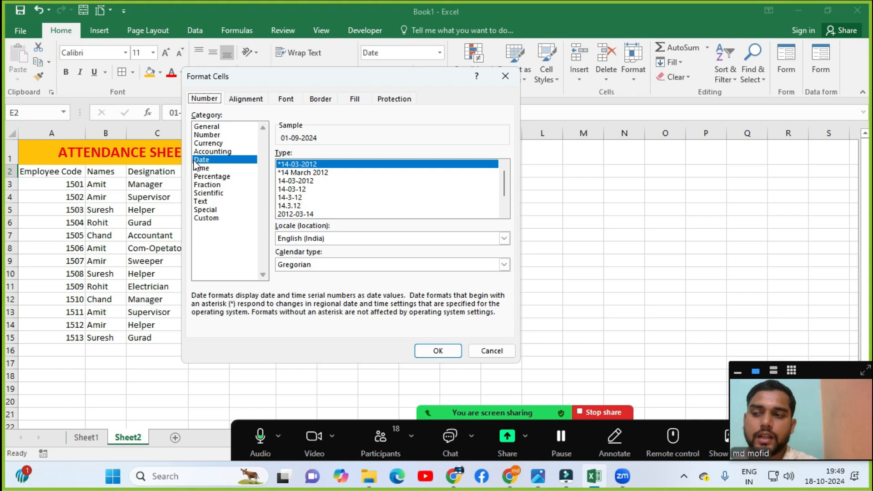
left_click(203, 220)
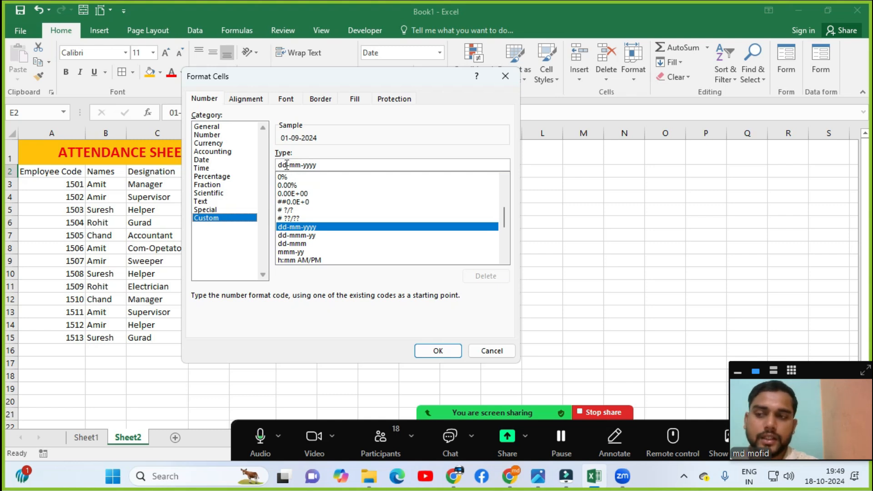
left_click_drag(287, 166, 320, 167)
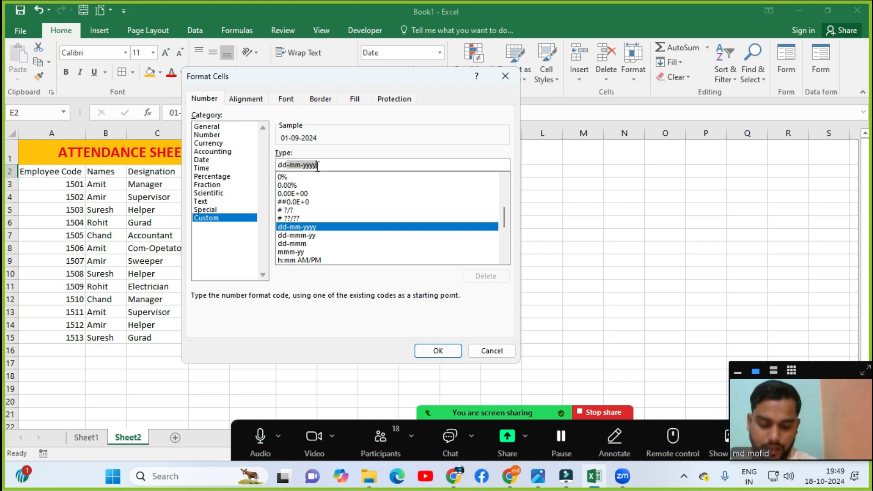
key("BackSpace")
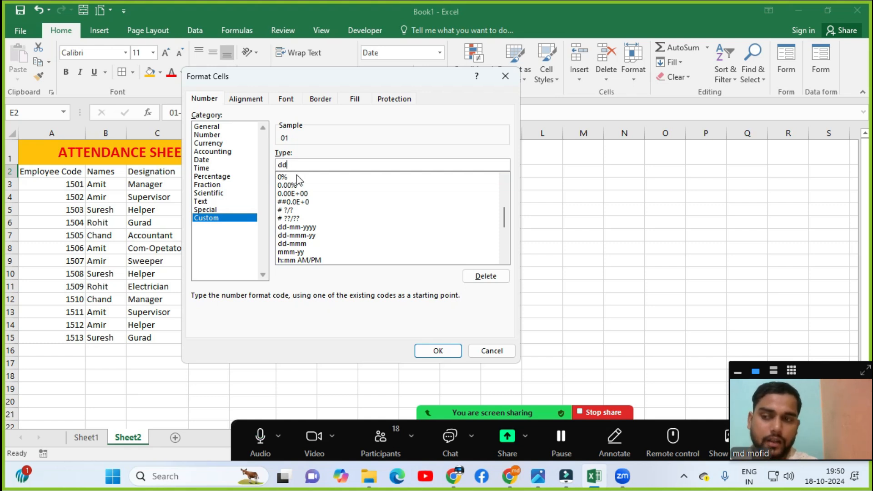
left_click(433, 350)
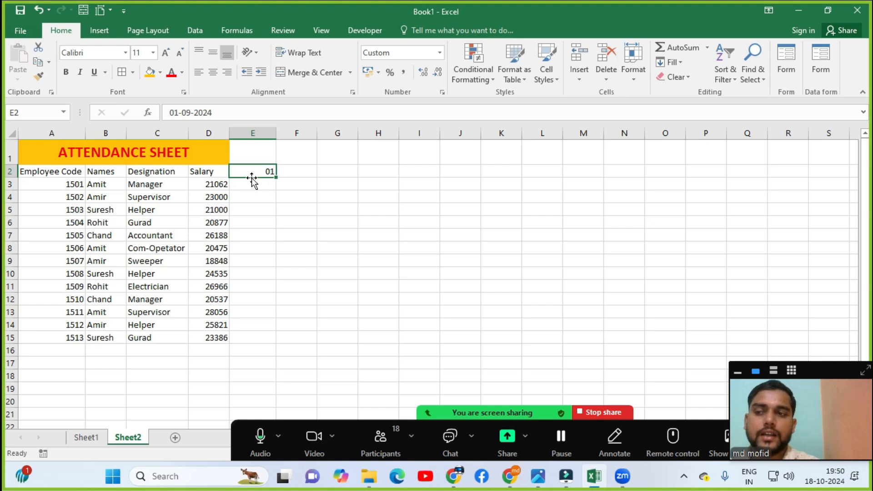
left_click(286, 177)
type("2")
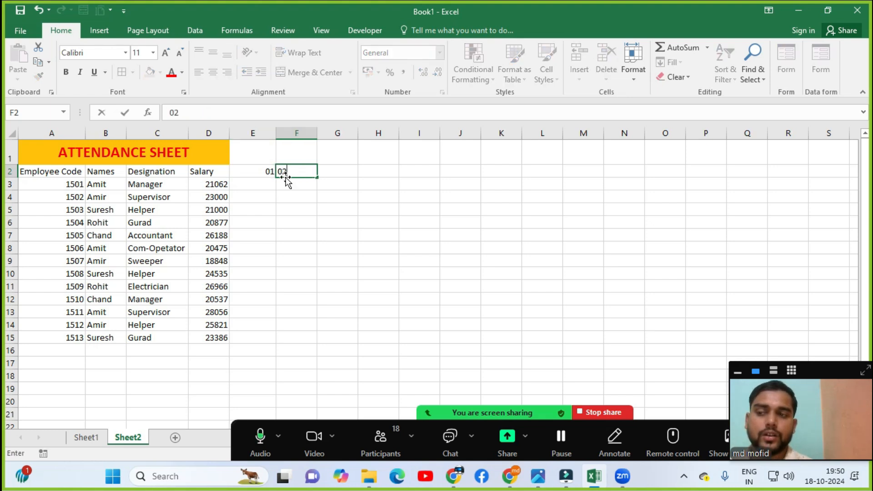
key("Tab")
key("Left")
key("Left")
key("Right")
key("Delete")
Step: Fill E2:AH2 with a date series in rows, using the Day unit and a step value of 1
key("Left")
left_click_drag(285, 177, 854, 176)
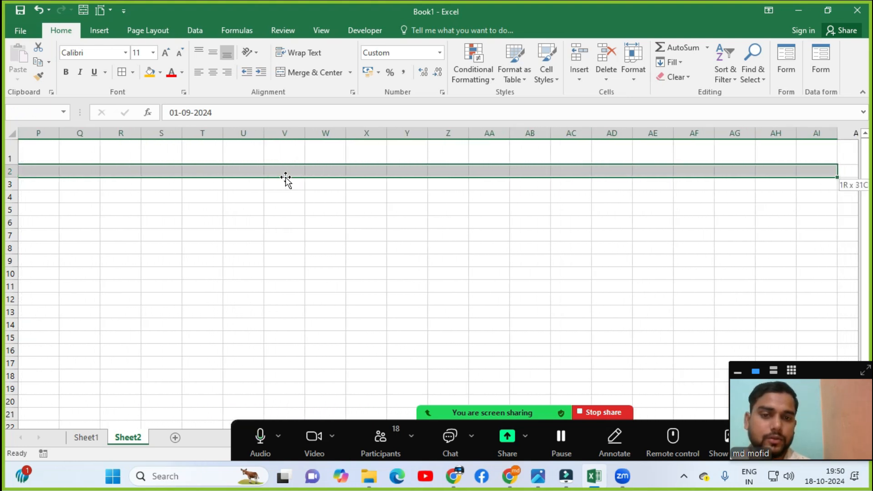
key("shift+Left")
left_click_drag(285, 180, 286, 180)
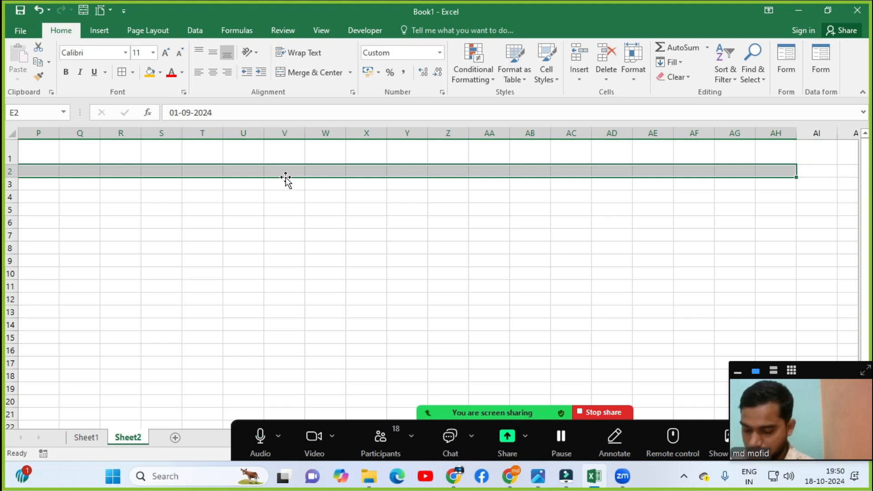
key("alt+e")
key("i")
key("s")
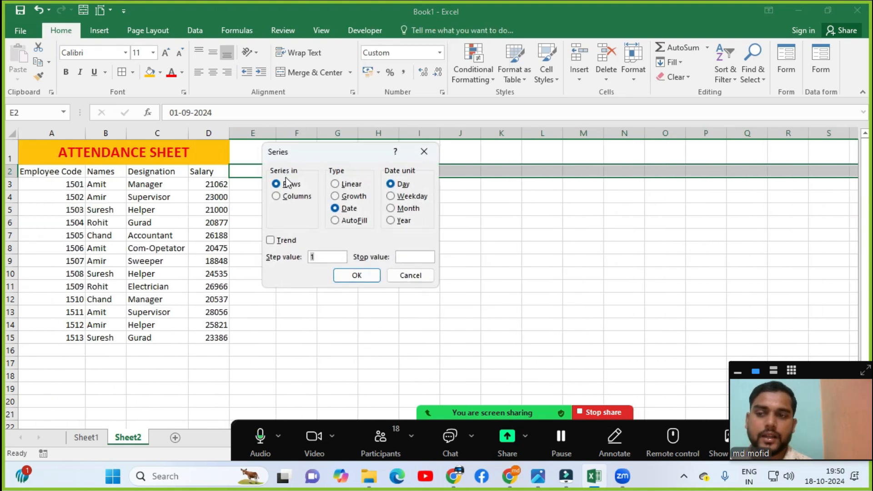
key("Return")
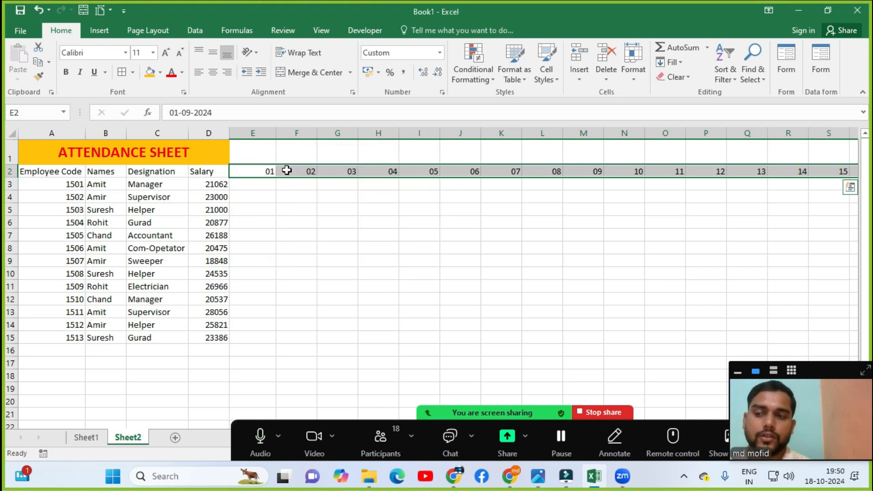
key("ctrl+Right")
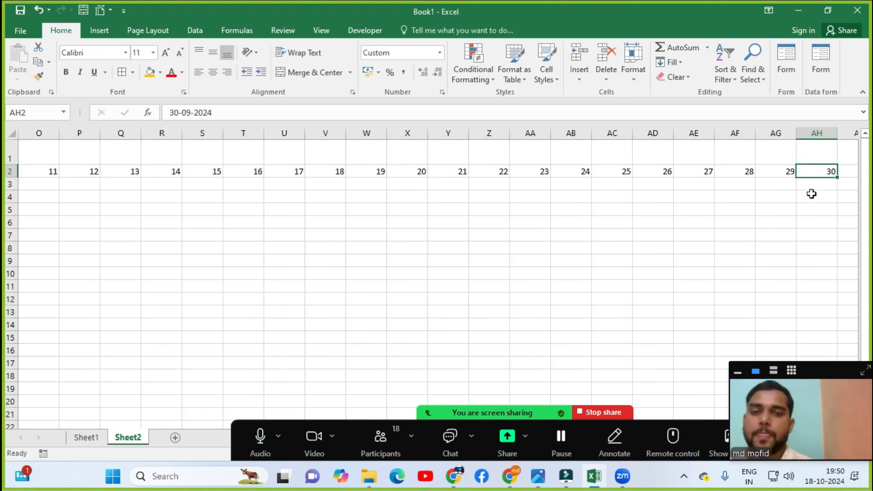
Step: Enter the formula =TEXT(E2,"dddd") in cell E1, above the first date, to return its full weekday name
key("ctrl+Left")
key("Up")
key("Right")
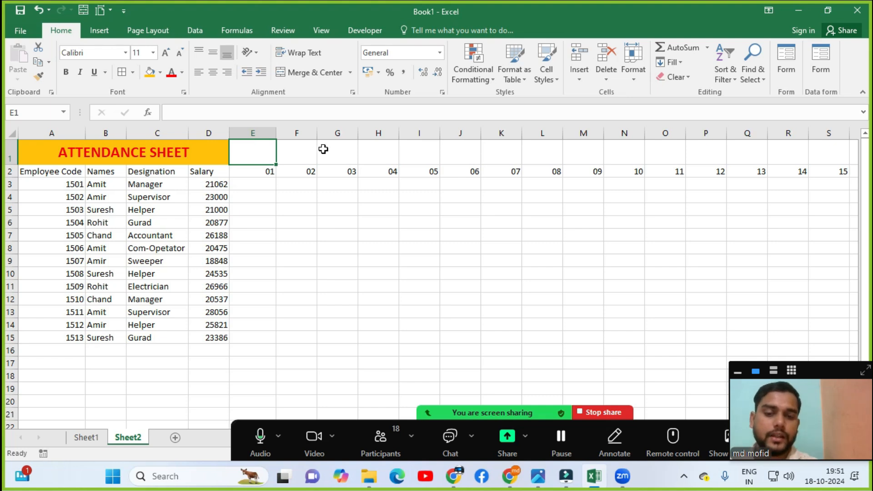
type("=text")
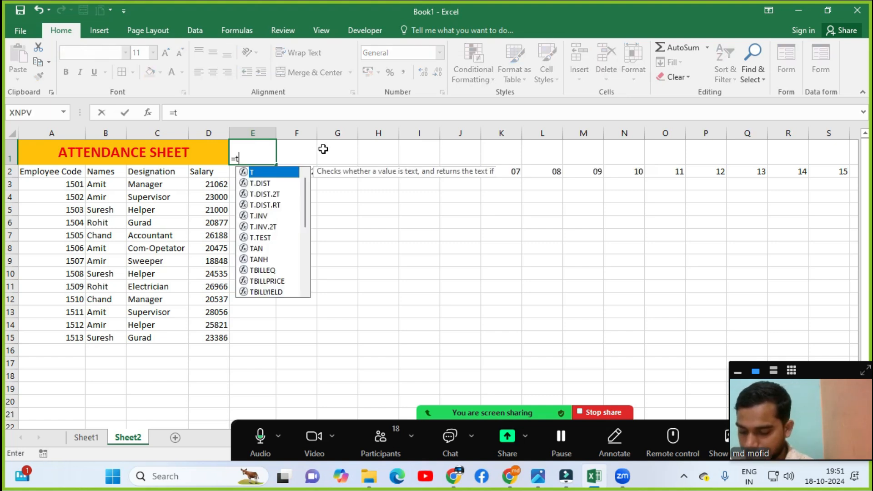
key("Tab")
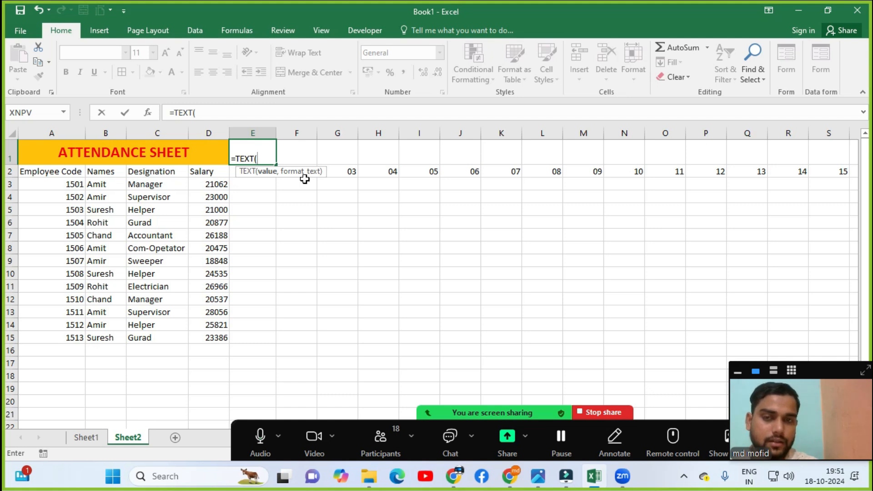
left_click(255, 185)
left_click(241, 175)
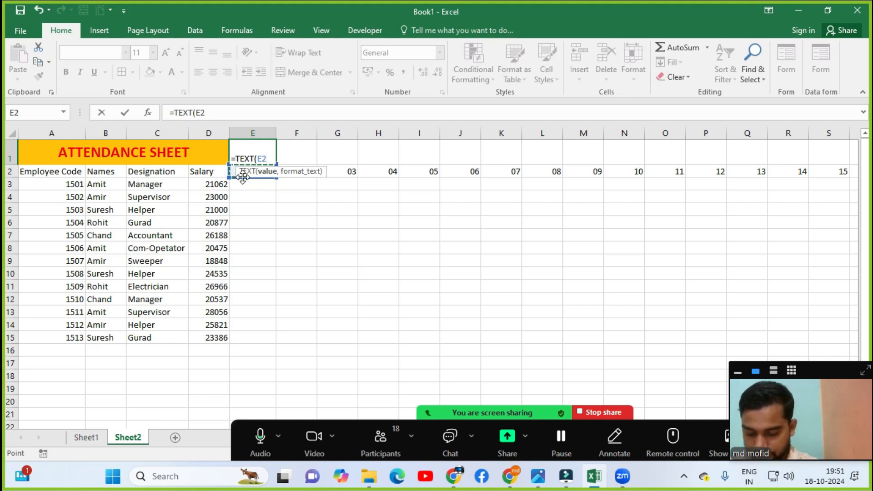
type(",")
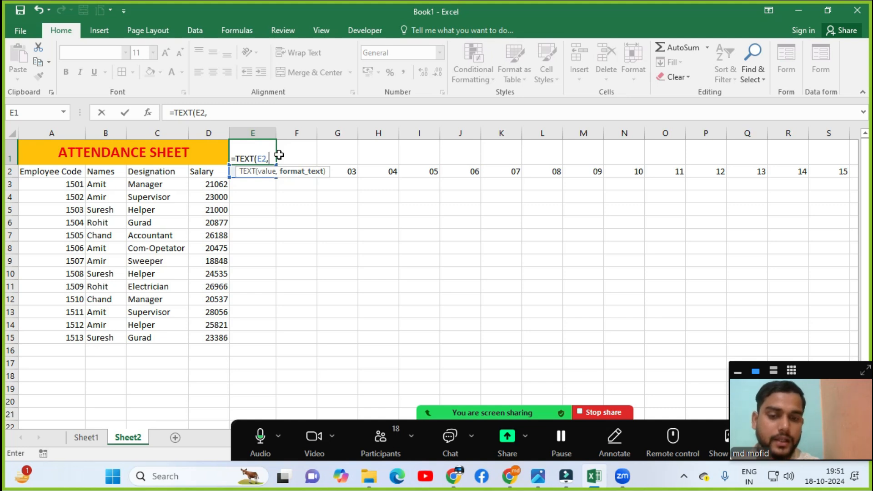
type("\"")
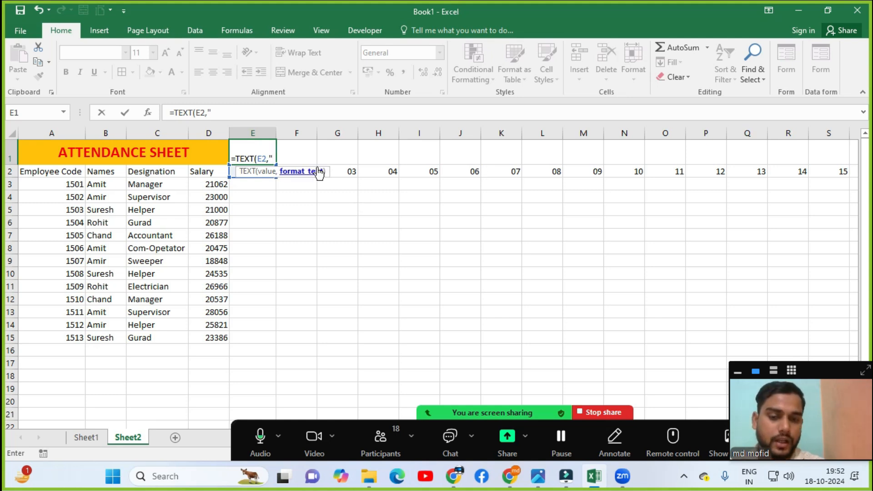
type("dddd")
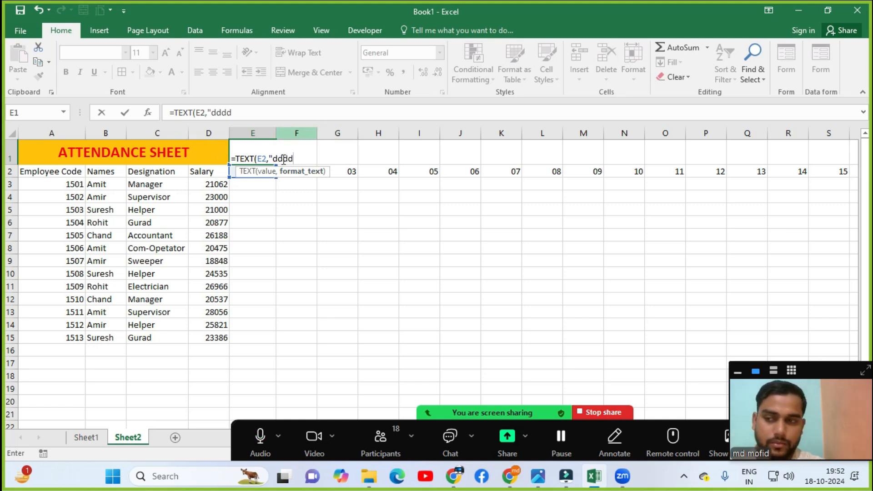
type("\")")
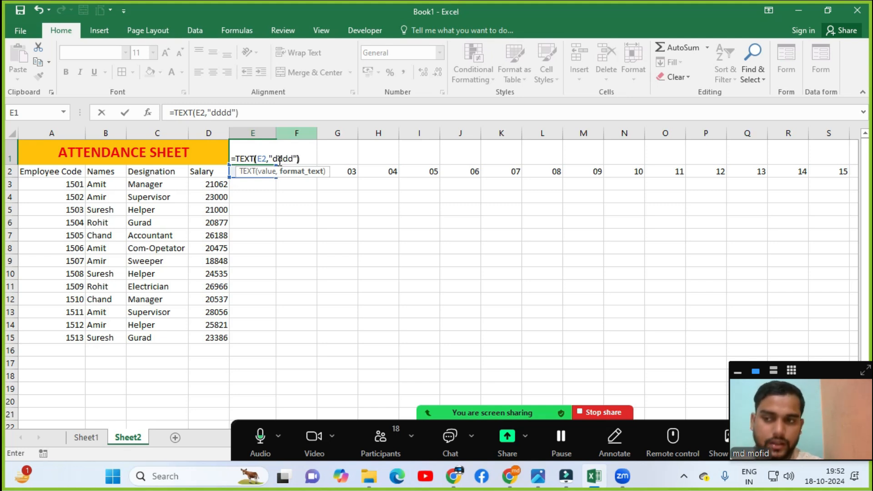
key("Return")
left_click(254, 159)
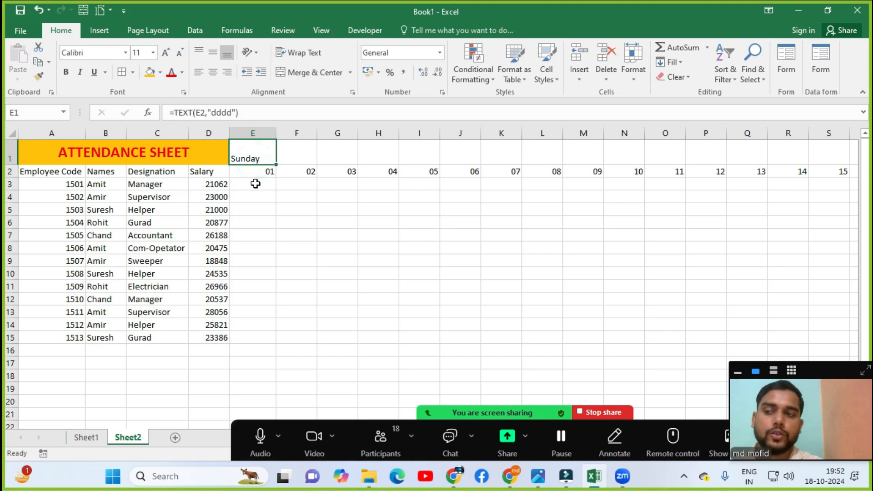
Step: Change the format code in E1's TEXT formula to "ddd" for the abbreviated weekday name
left_click(255, 183)
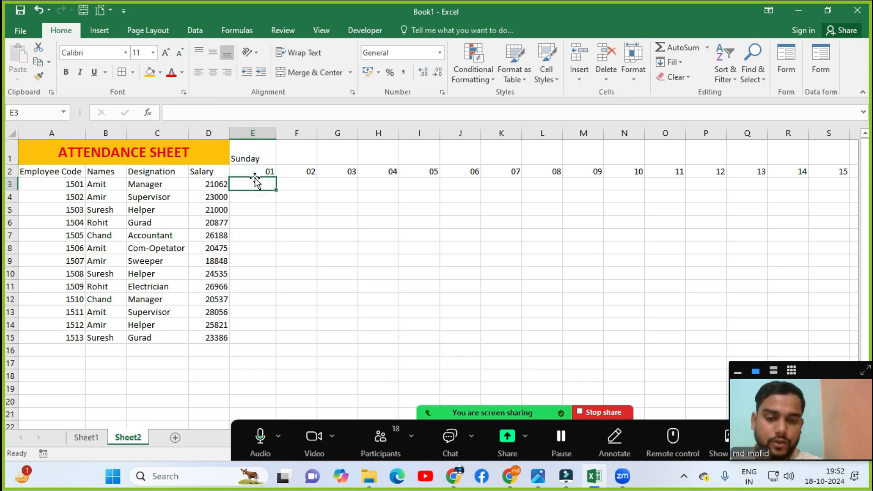
left_click(252, 156)
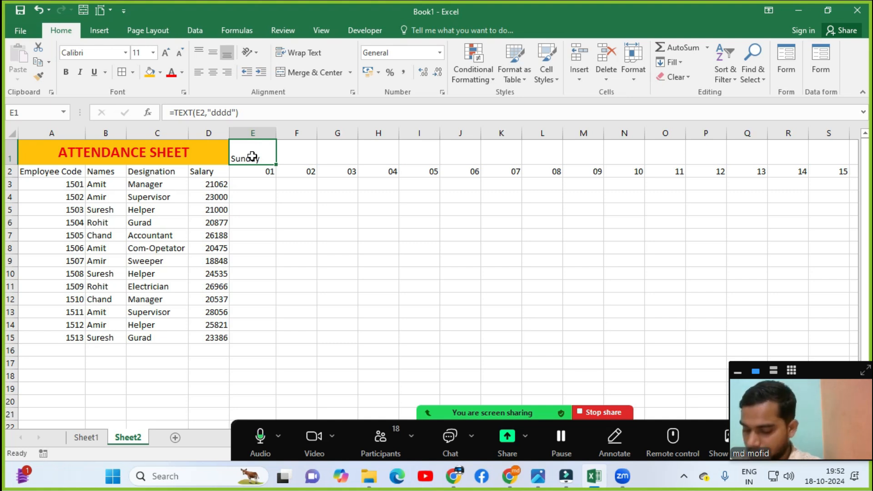
double_click(252, 156)
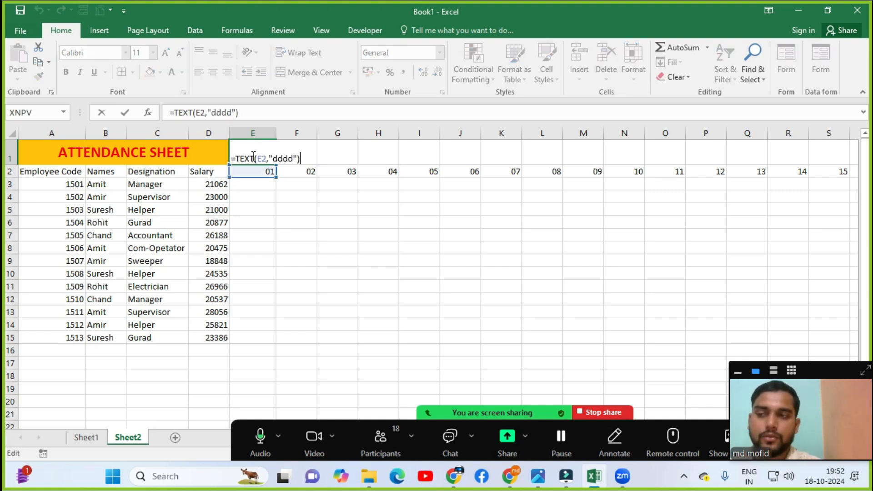
left_click(280, 159)
key("BackSpace")
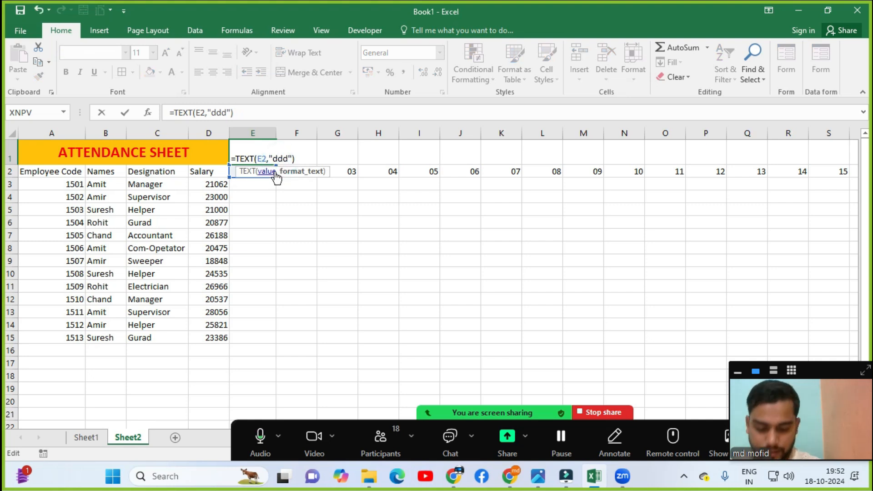
key("Return")
left_click(262, 161)
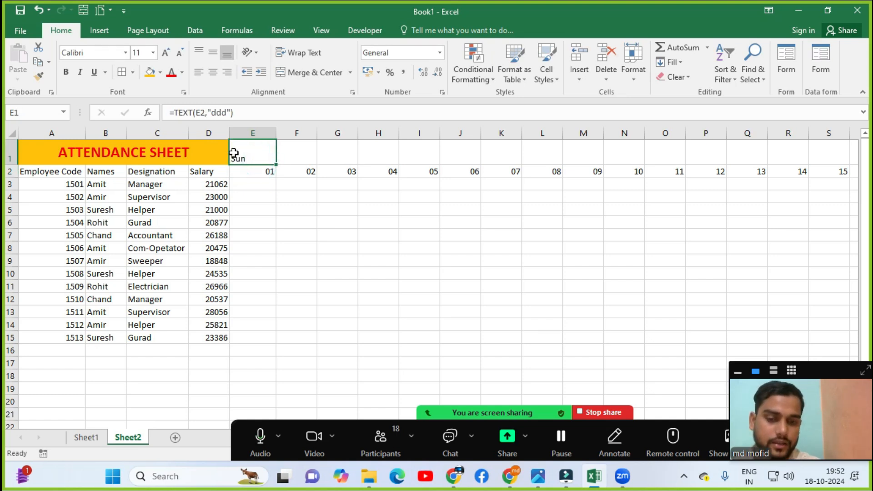
Step: Fill the weekday formula from E1 across to AH1, above all the dates, and return to the start of the sheet
left_click(276, 167)
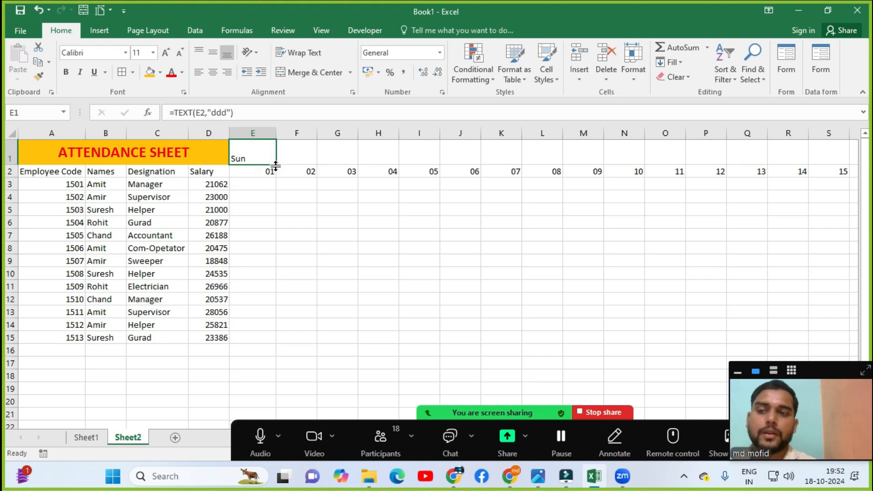
left_click_drag(276, 167, 755, 167)
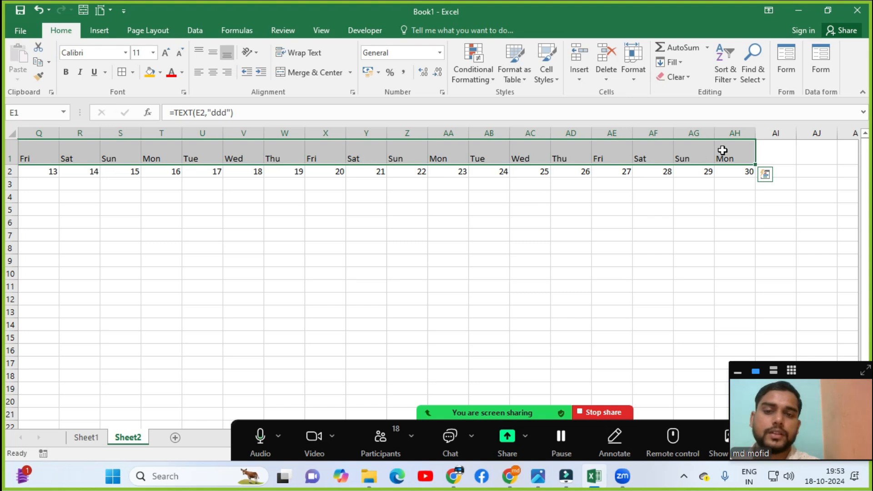
key("ctrl+Home")
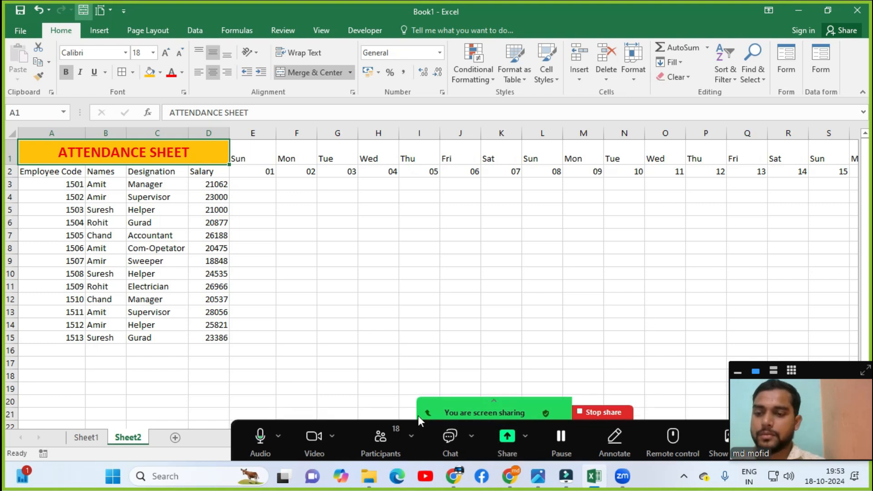
Step: Ask all participants of the Zoom meeting to unmute, check the participants list and close it
left_click(394, 427)
left_click(551, 333)
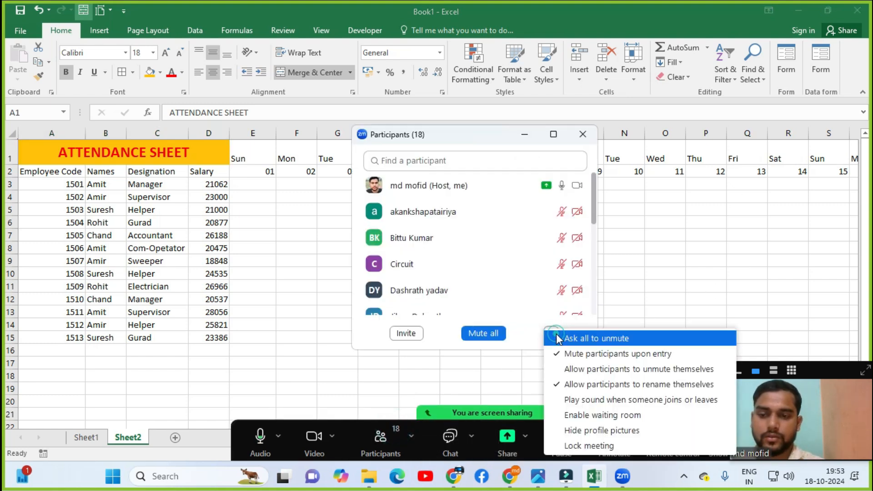
left_click(554, 335)
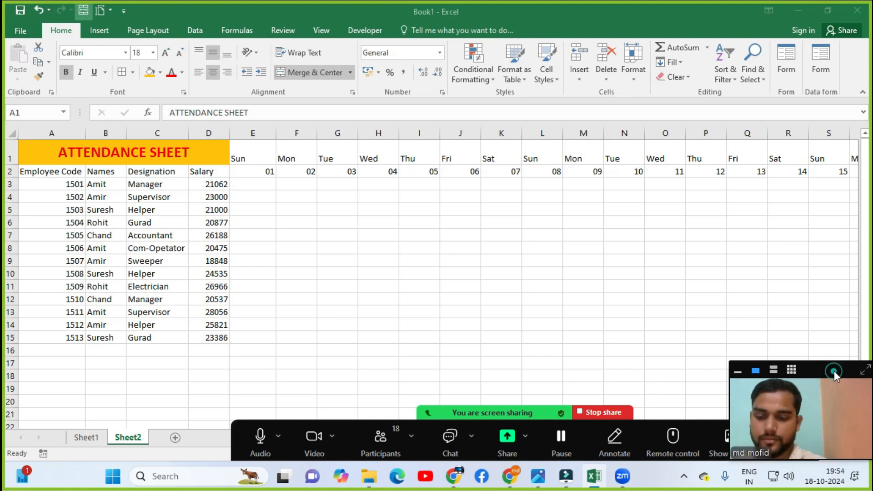
left_click(376, 428)
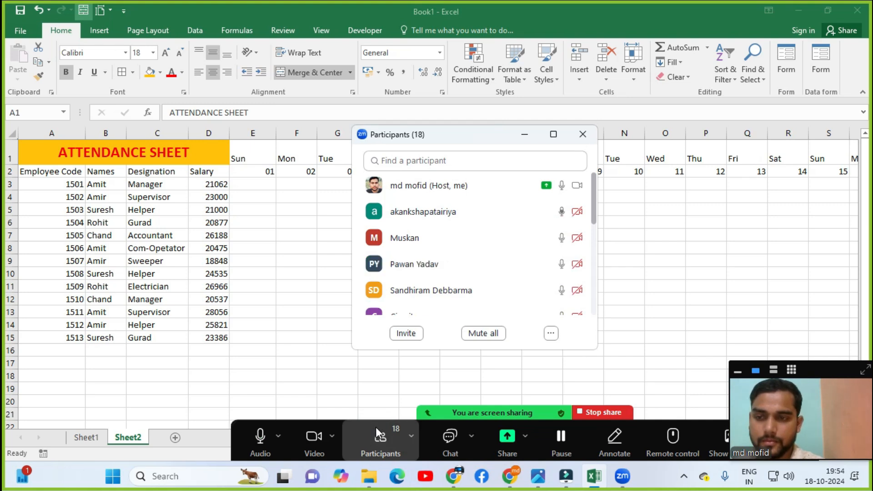
left_click(582, 133)
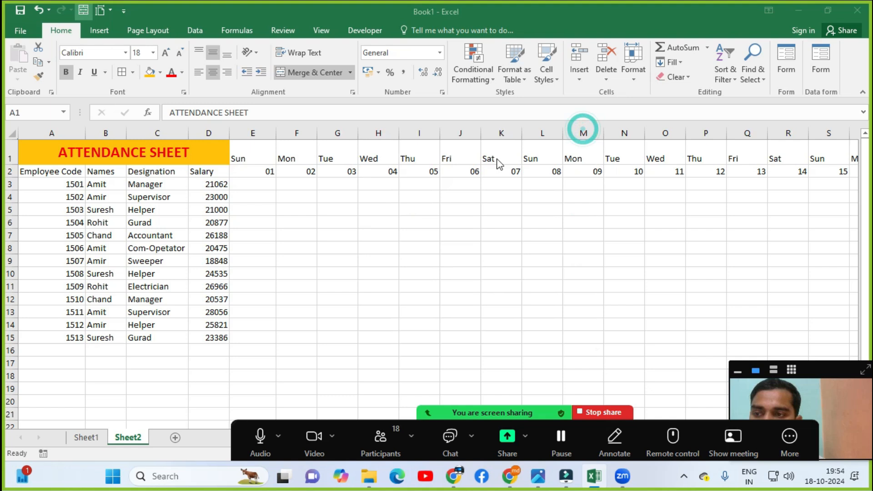
left_click(250, 159)
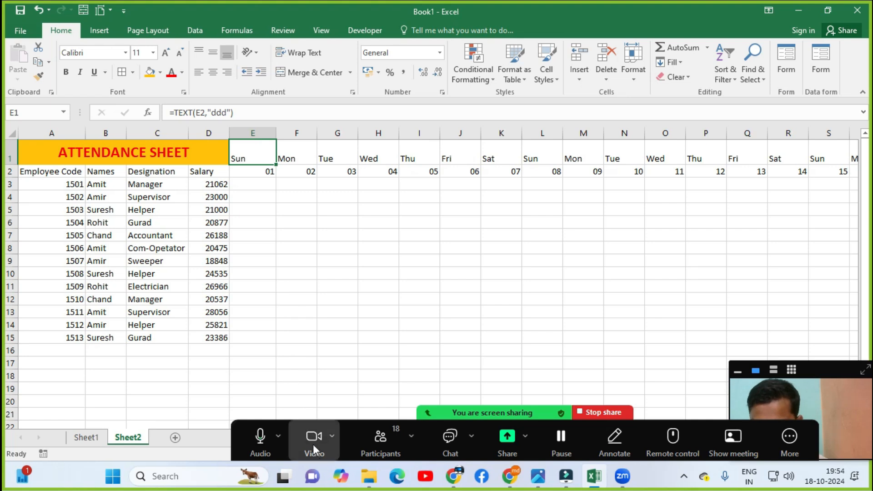
Step: Mute all participants in the Zoom meeting and close the participants list
left_click(372, 448)
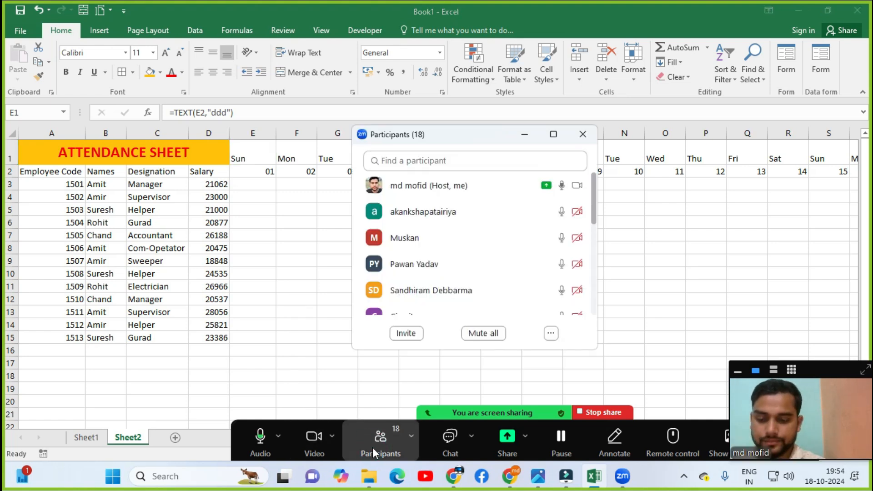
left_click(497, 334)
left_click(500, 270)
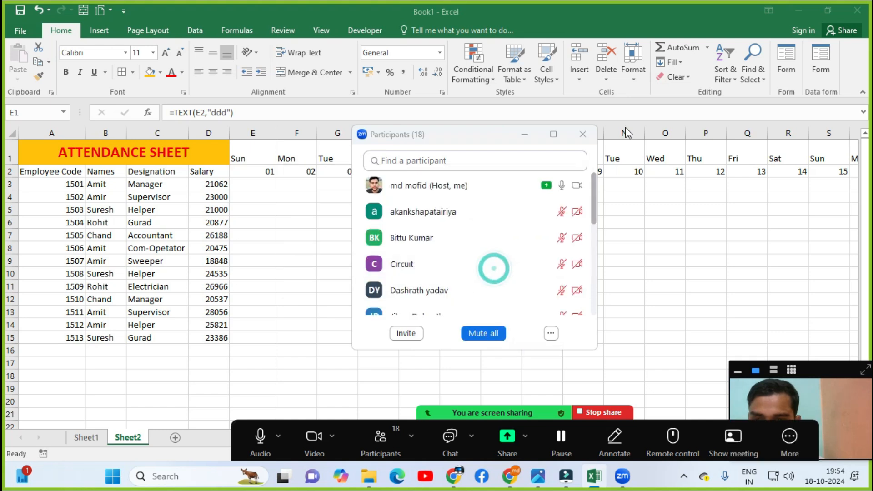
left_click(584, 135)
left_click(441, 253)
left_click(414, 212)
left_click(369, 234)
left_click(355, 220)
left_click_drag(395, 242, 390, 236)
left_click(364, 208)
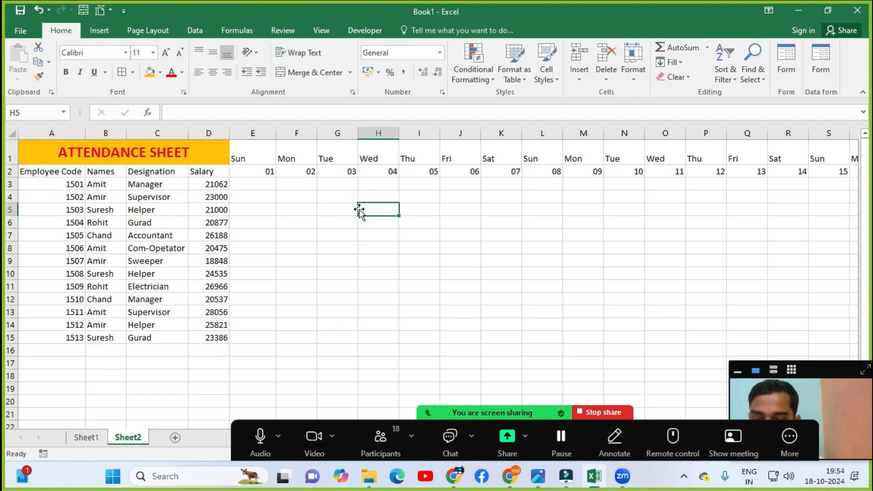
left_click(351, 214)
Step: Enter the sample date 01-09-2024 in cell G7
left_click(336, 237)
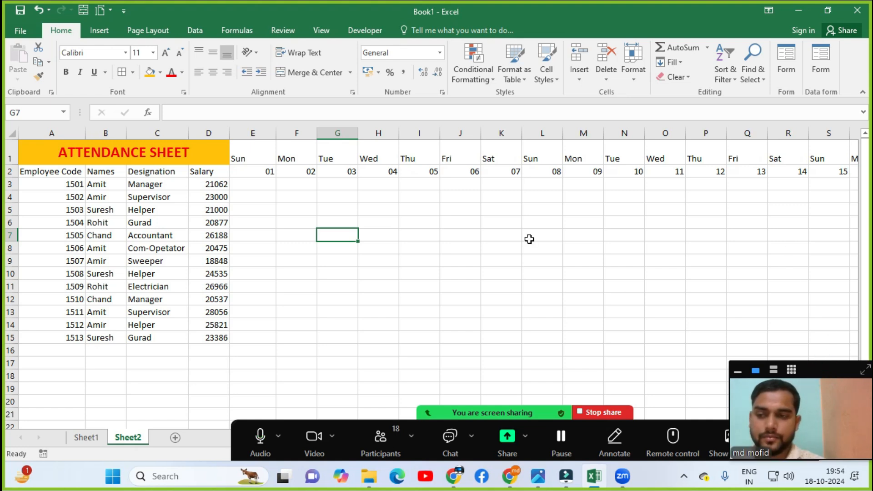
type("01")
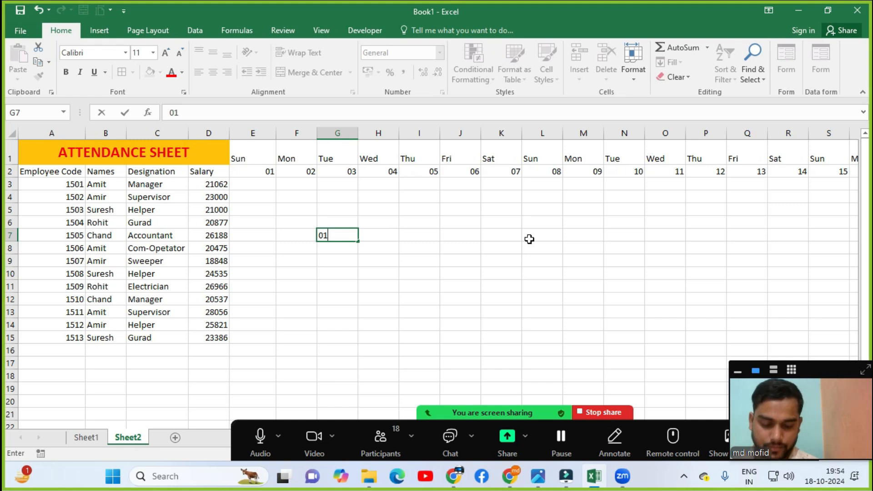
type("-09-2024")
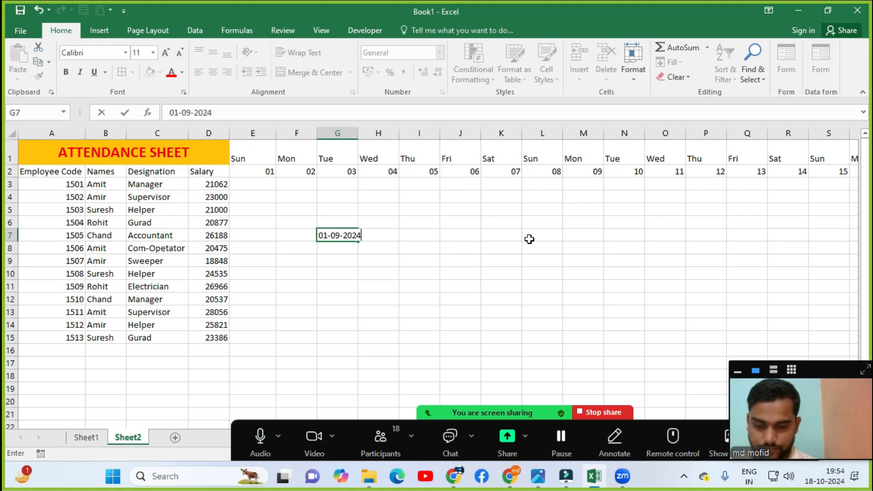
key("Return")
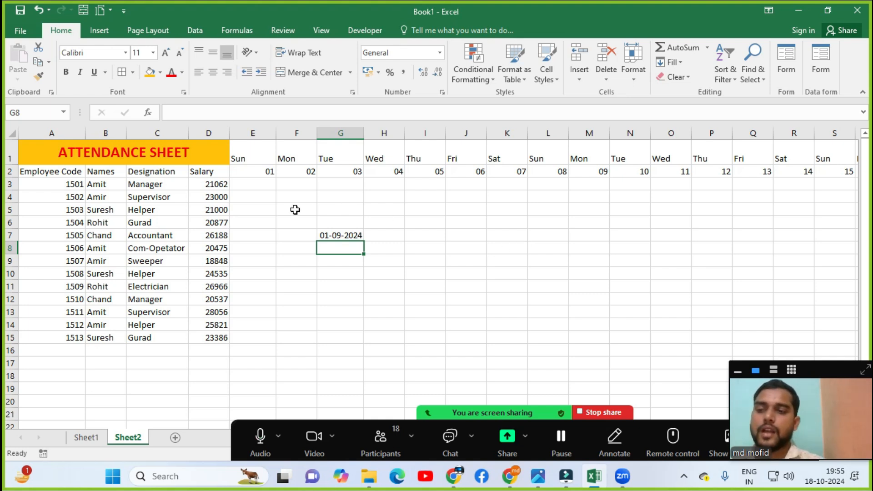
left_click(323, 221)
left_click(320, 236)
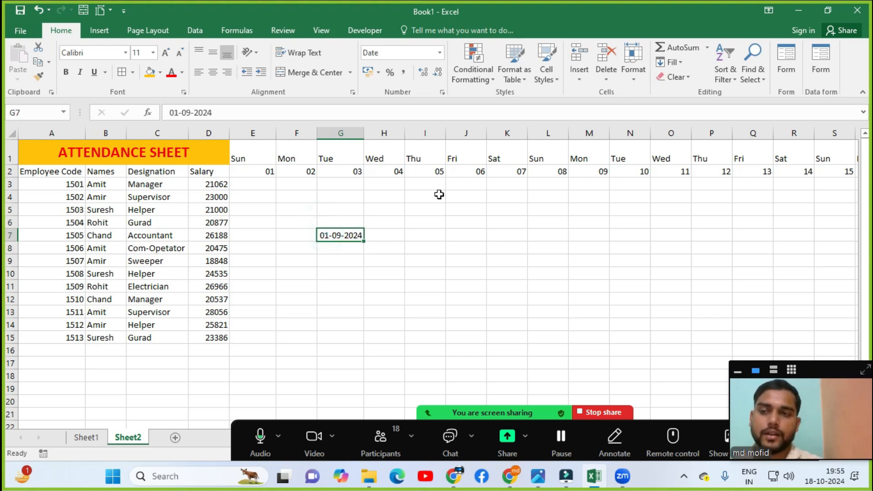
left_click(380, 75)
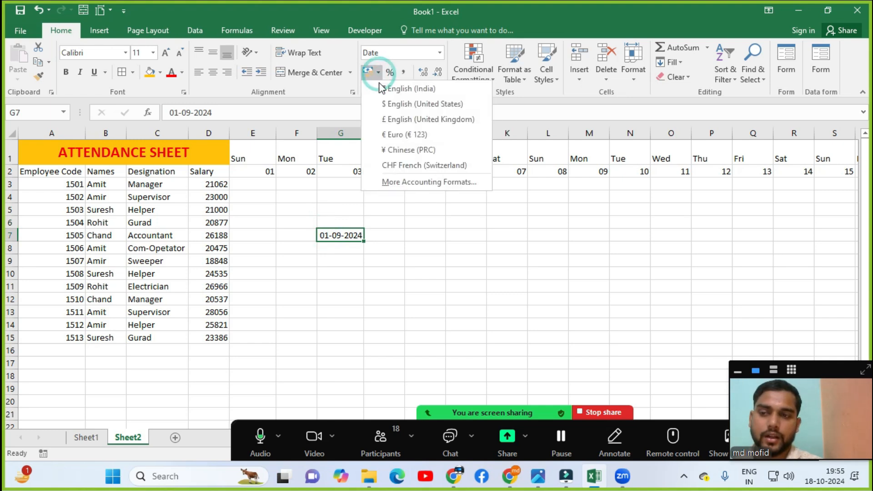
left_click(415, 184)
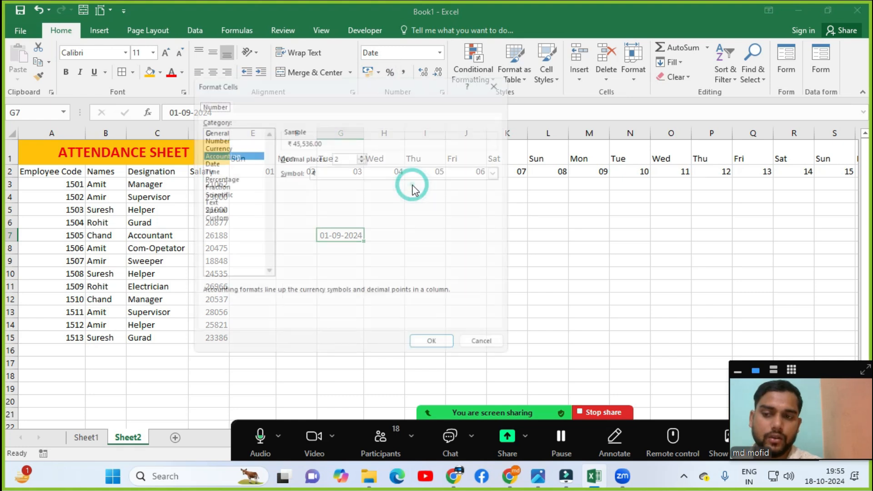
left_click(206, 219)
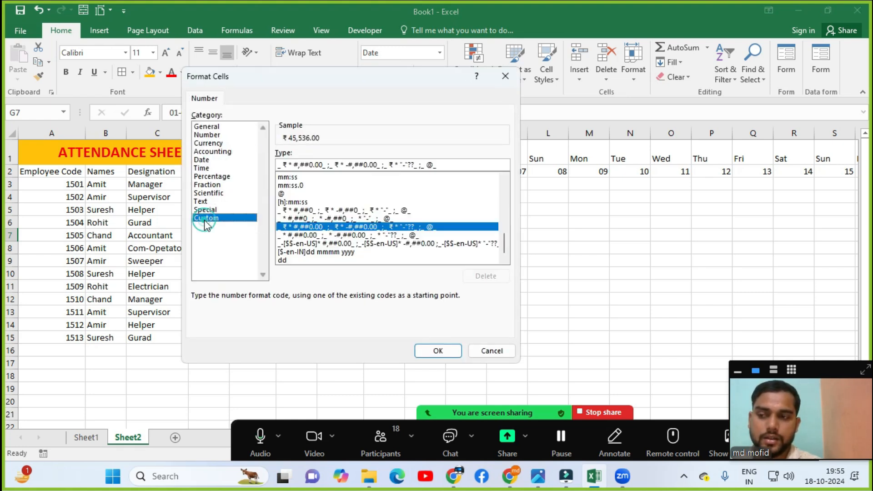
key("Escape")
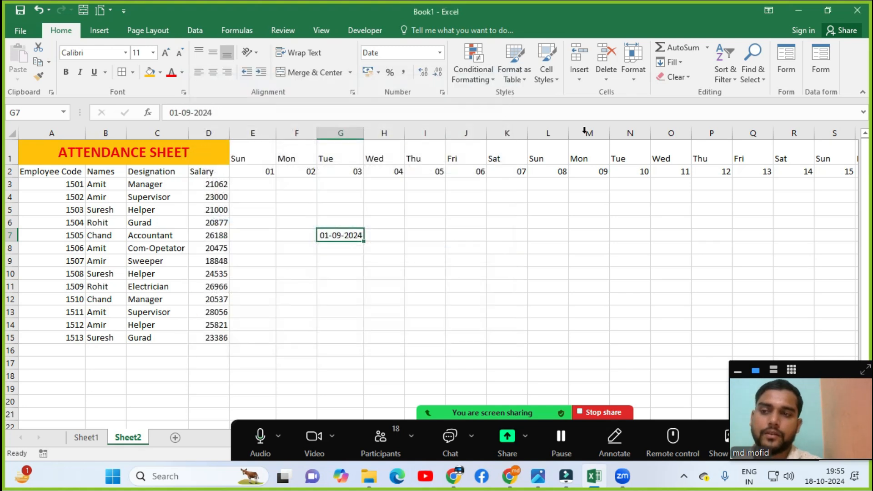
Step: Apply the custom number format dd to the sample date in G7
left_click(439, 53)
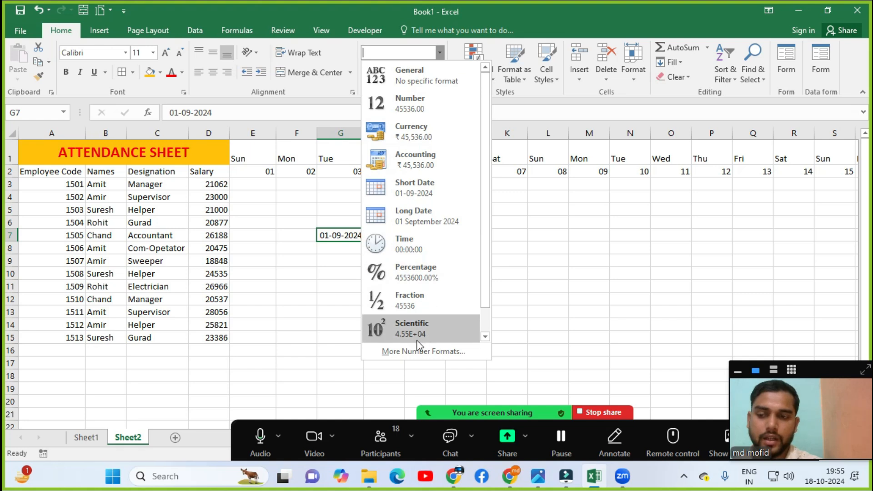
left_click(411, 353)
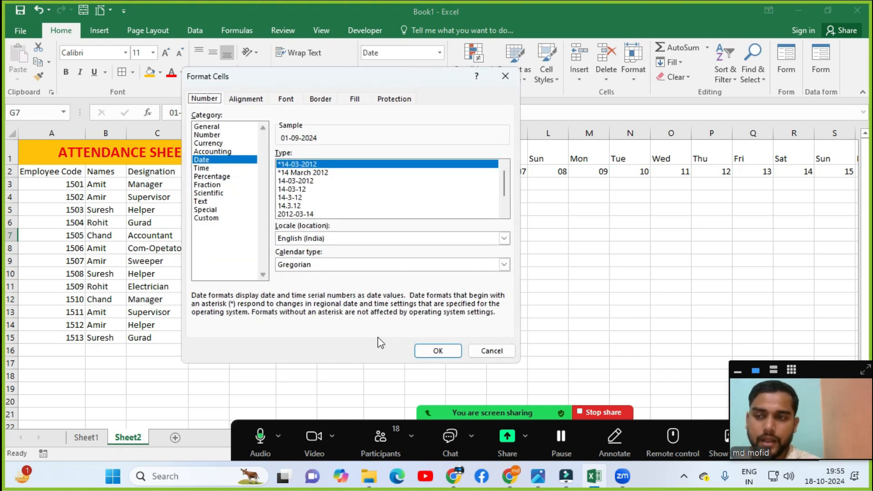
left_click(226, 218)
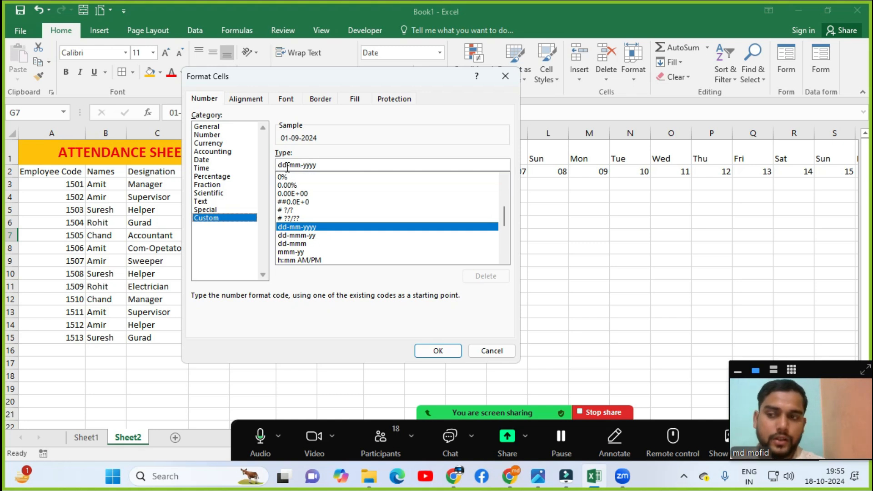
left_click_drag(287, 165, 325, 164)
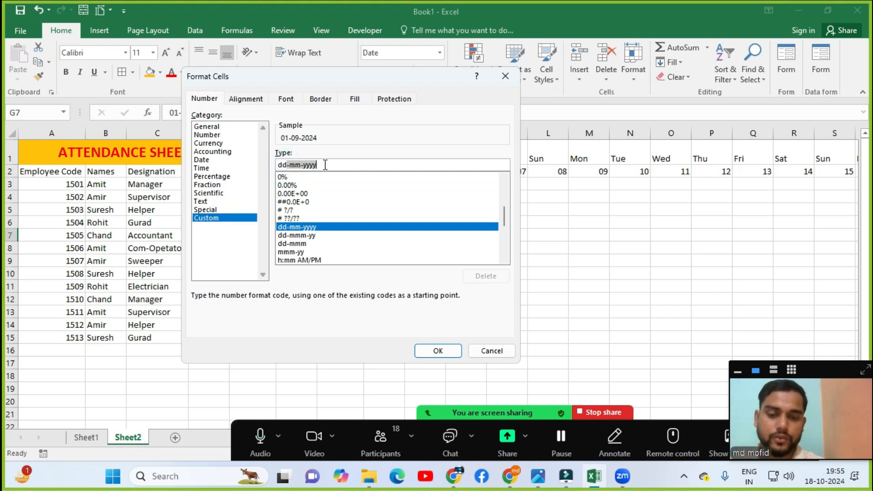
key("BackSpace")
left_click(437, 351)
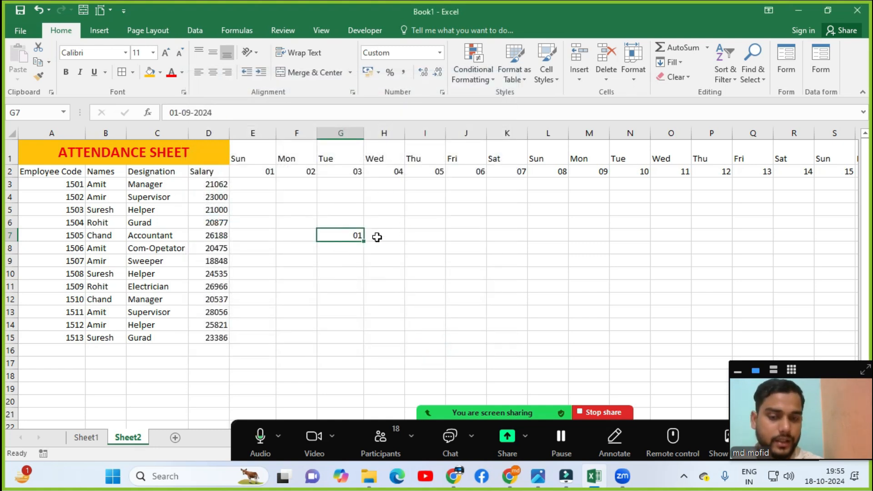
Step: Enter the formula =TEXT(G7,"dd") in cell G6, above the sample date
left_click(350, 221)
type("=")
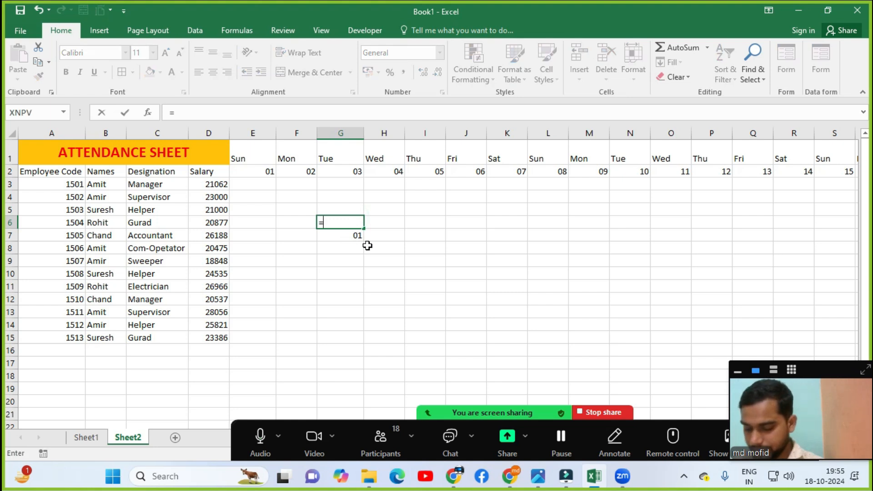
type("text")
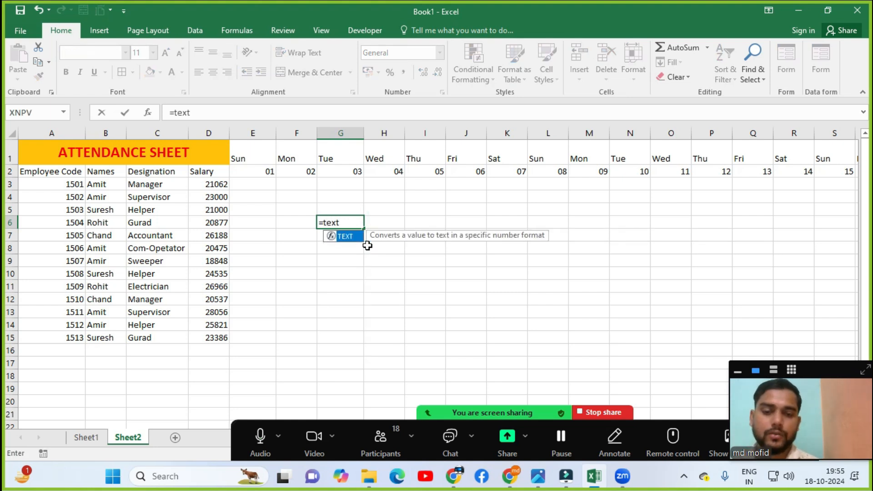
key("Tab")
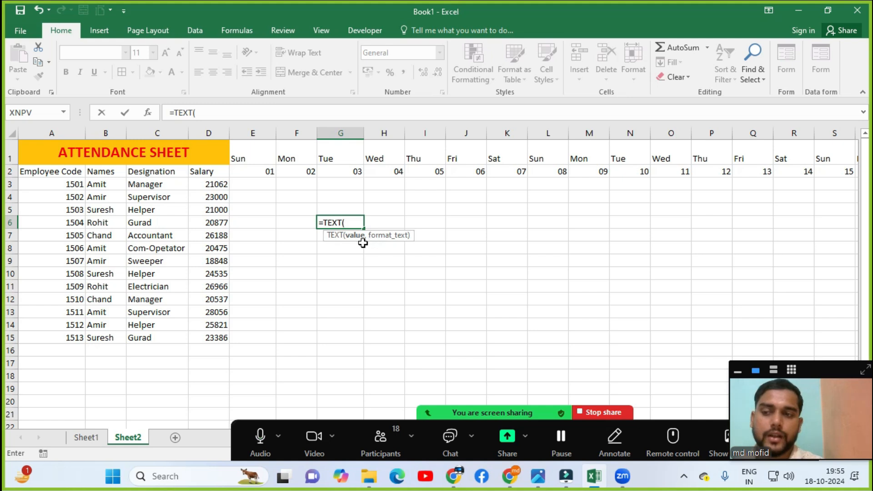
left_click(319, 236)
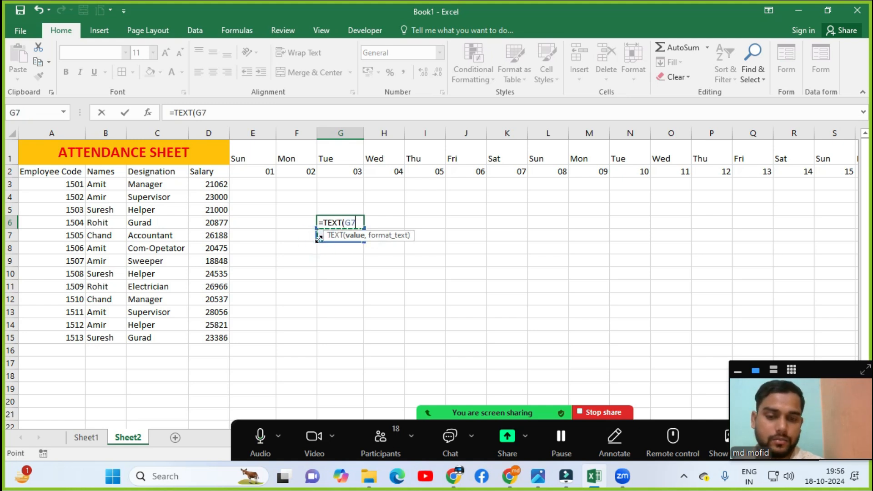
type(",")
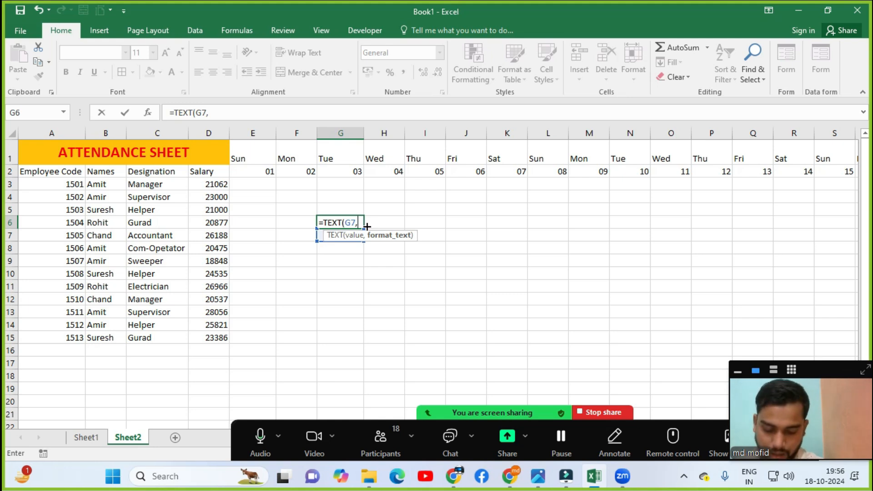
type("\"dd")
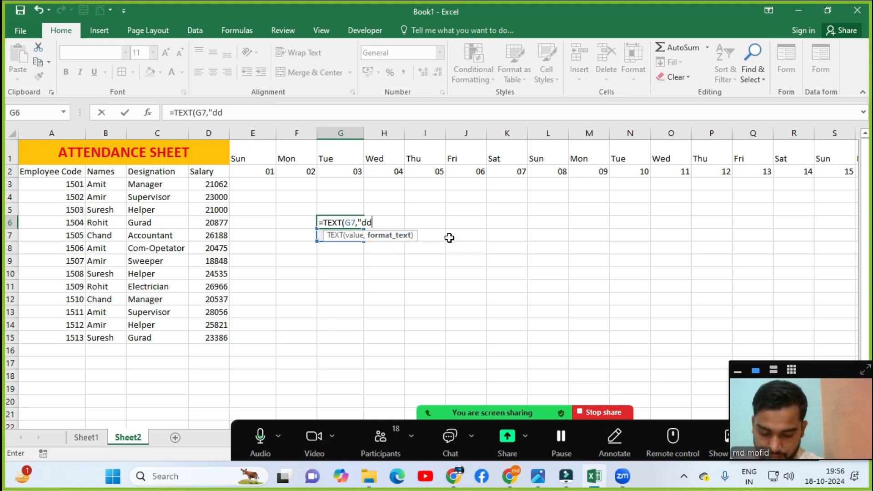
type("\")")
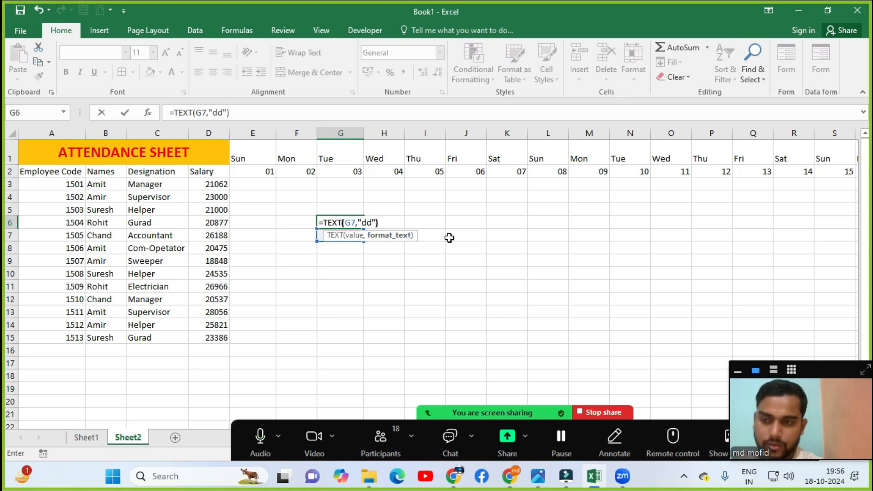
key("Return")
Step: Change the format code in the G6 formula to "ddd"
left_click(347, 224)
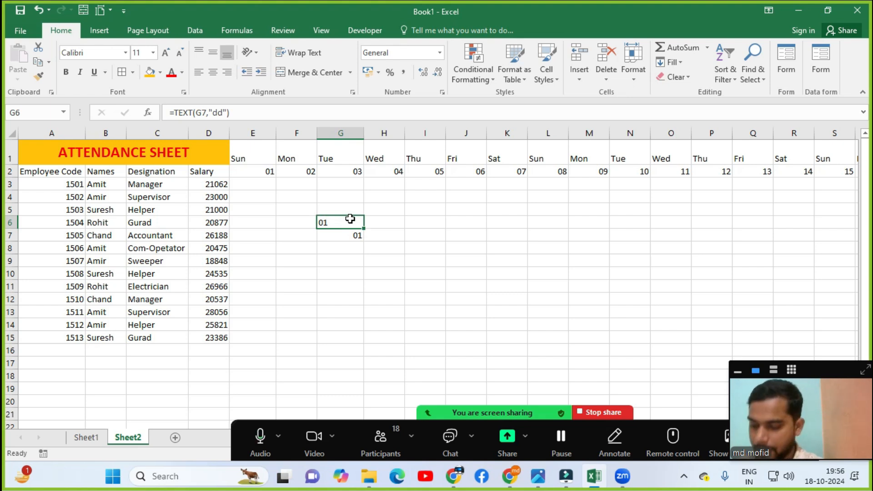
key("F2")
left_click(372, 222)
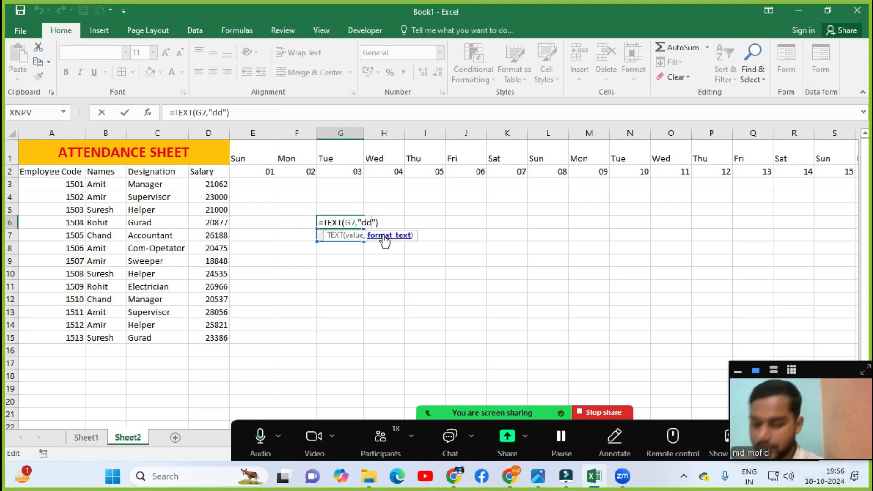
type("d")
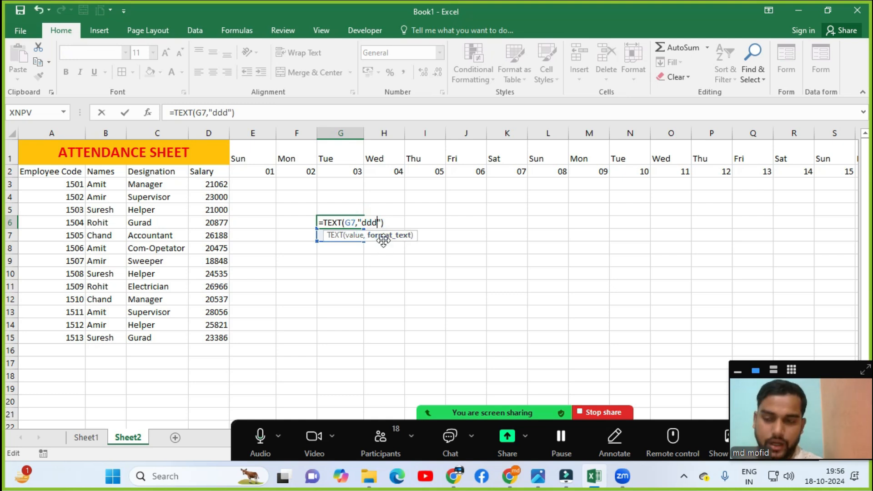
key("Return")
Step: Change the G6 formula to =TEXT(G7,"dddd") for the full weekday name
left_click(330, 222)
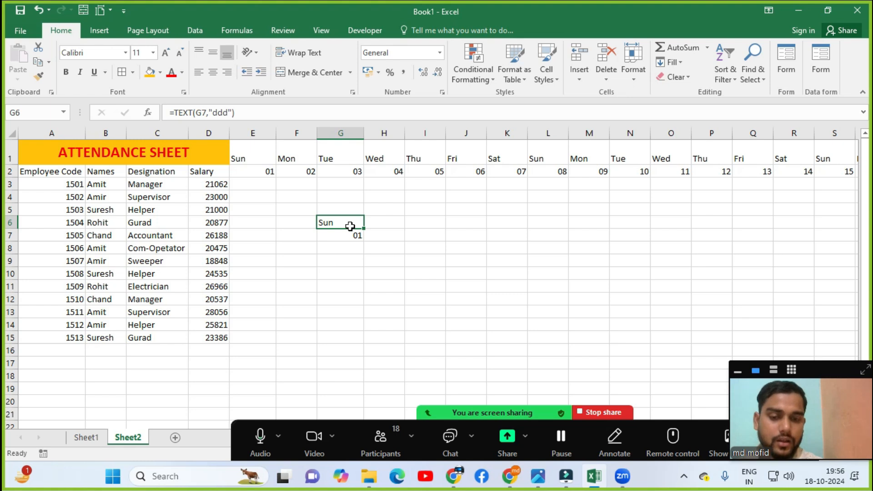
double_click(346, 225)
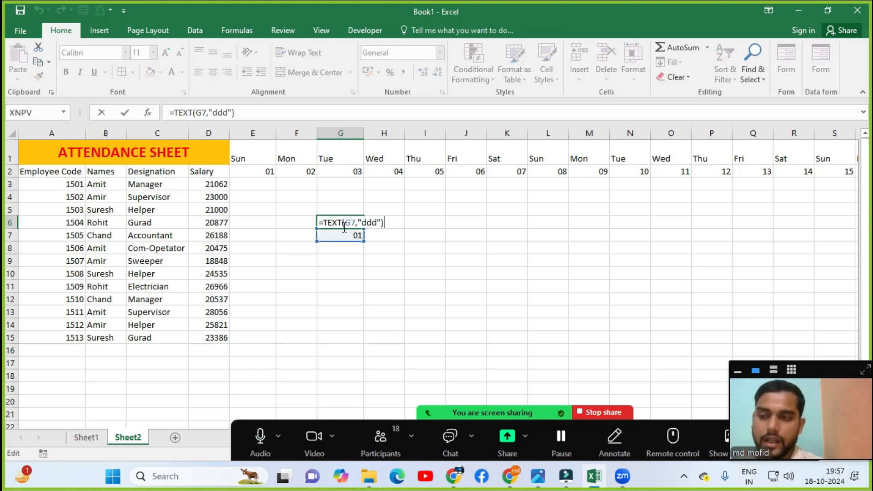
left_click(368, 219)
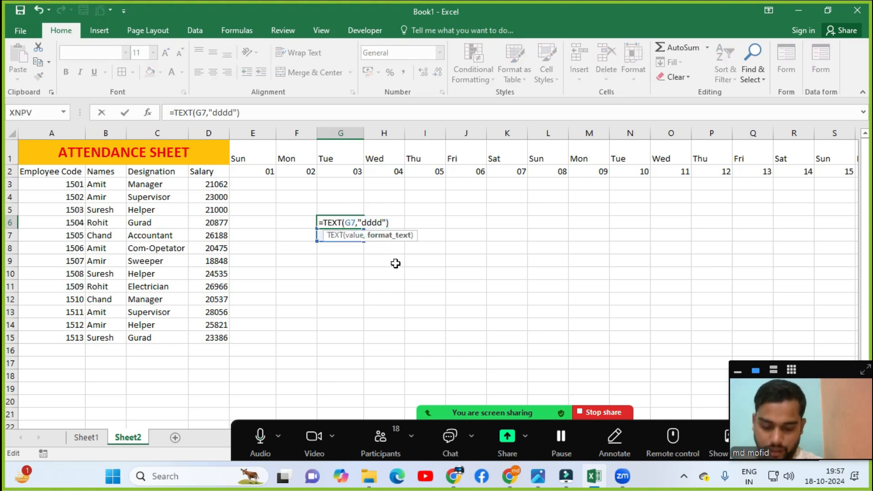
type("d")
key("Return")
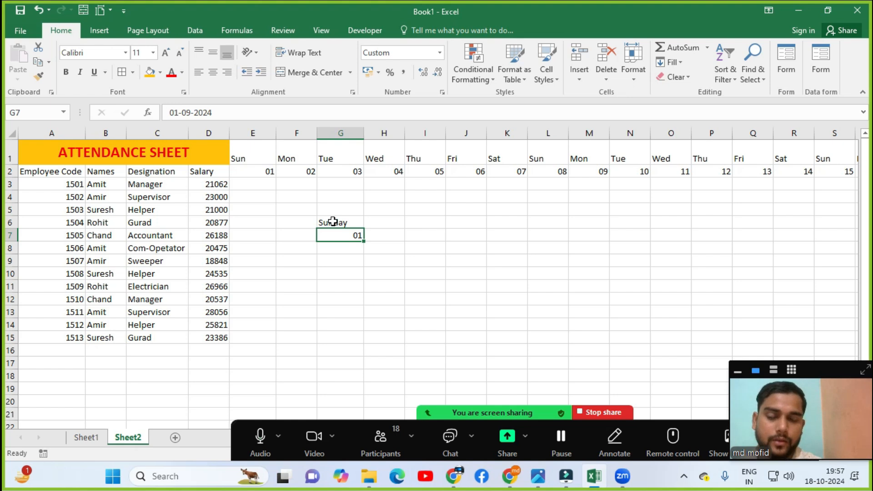
Step: Clear the contents of the sample range G6:H9
left_click_drag(343, 217, 378, 261)
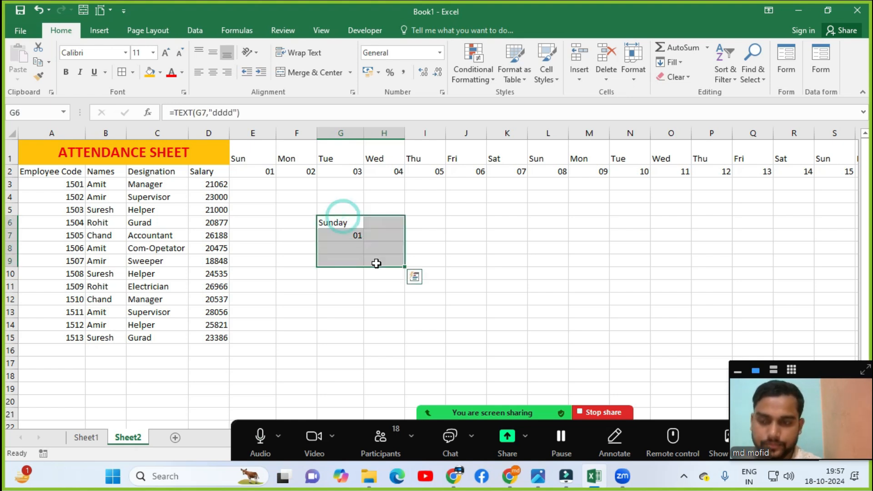
key("Delete")
Step: Check the Zoom meeting's participants list, mute all participants and close the list
left_click(382, 443)
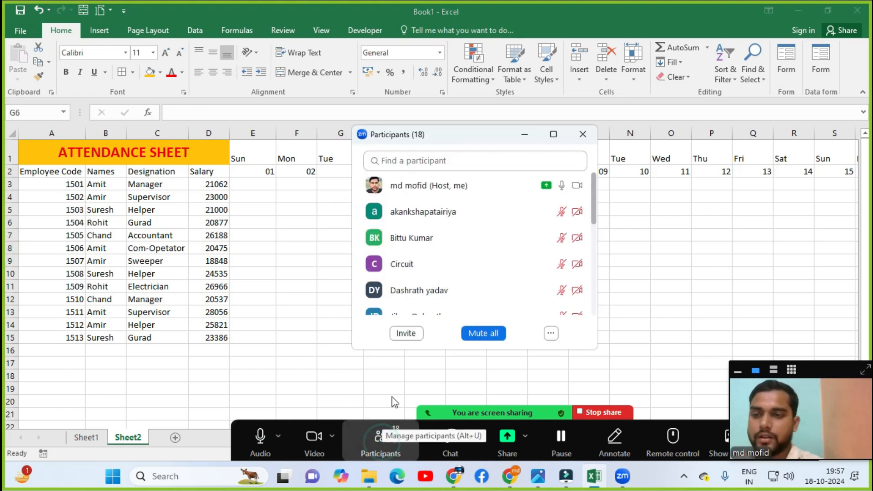
left_click(577, 135)
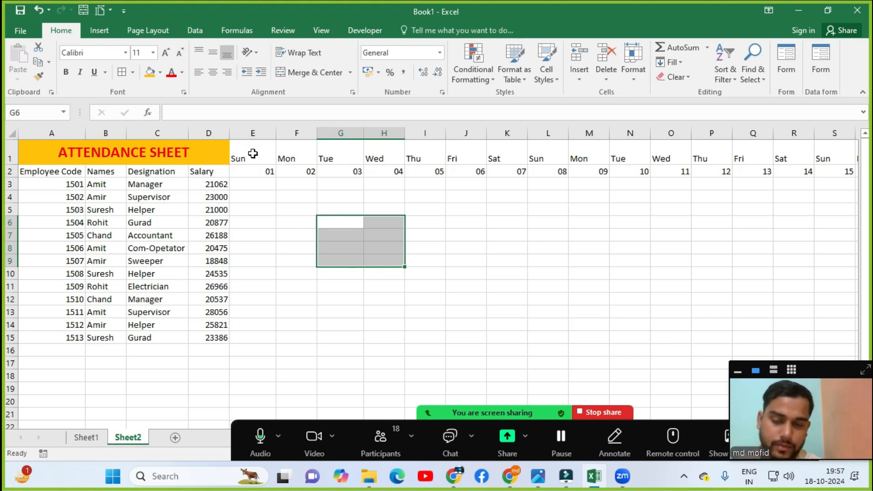
left_click(383, 243)
left_click(367, 438)
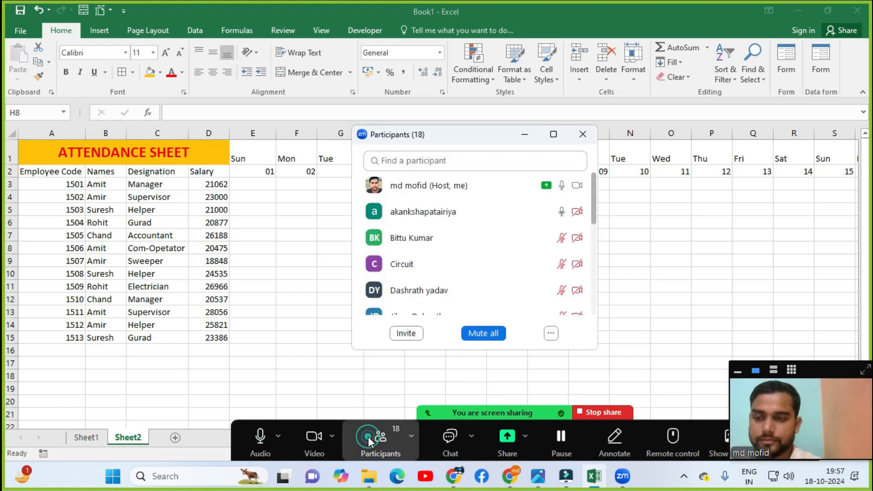
left_click(486, 336)
left_click(510, 271)
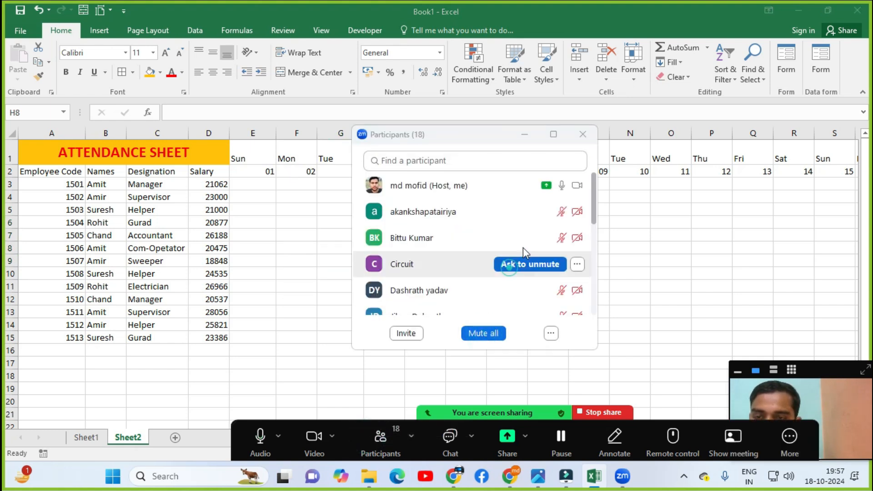
left_click(583, 134)
Step: Go past the last date of the attendance sheet and select the first empty header cell, AI1
left_click(261, 173)
left_click(324, 173)
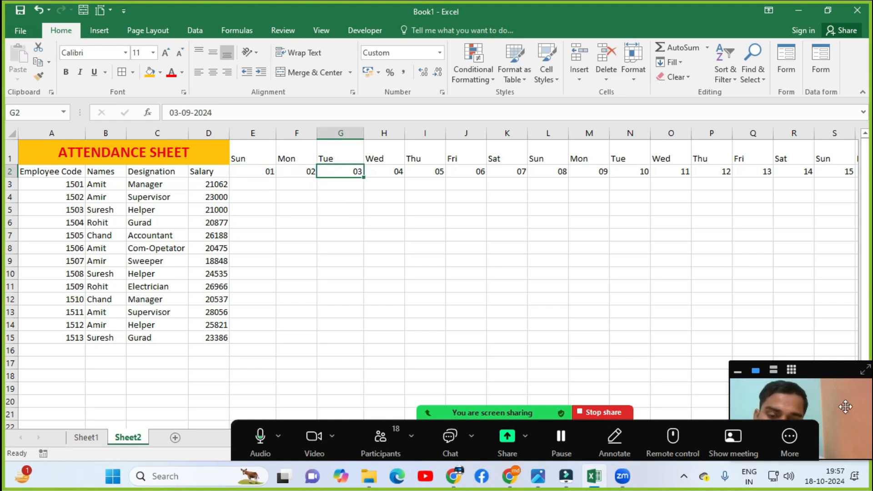
left_click(837, 372)
key("ctrl+Right")
key("ctrl+Right")
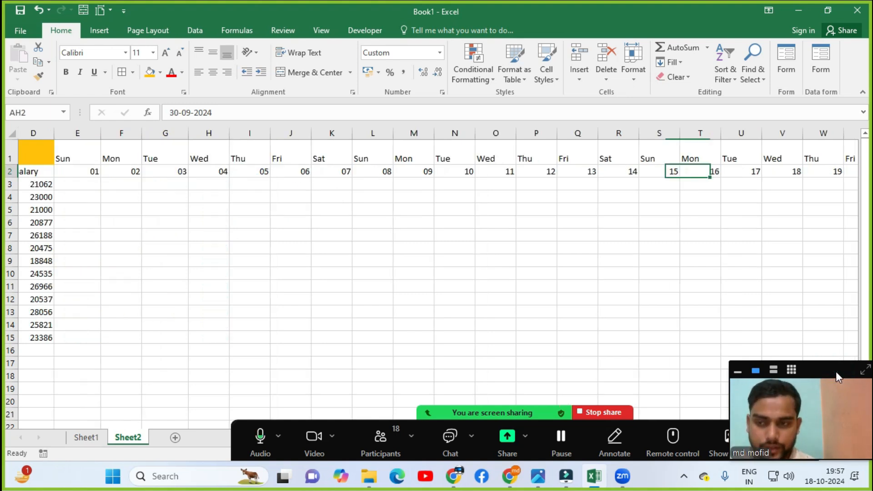
key("ctrl+Left")
key("ctrl+Left")
key("ctrl+Right")
key("ctrl+Right")
key("ctrl+Left")
key("Left")
key("Up")
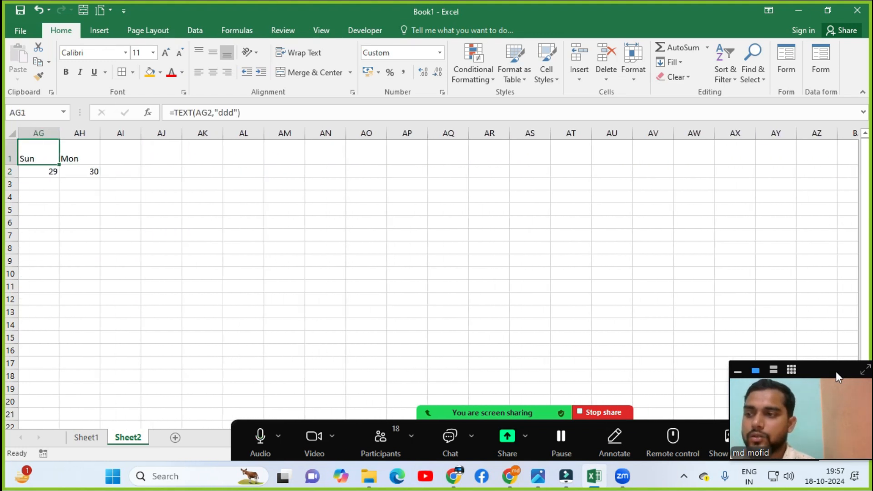
key("Right")
key("Right")
Step: Try merging and centering cells AI1:AJ2 and undo the merge
key("shift+Right")
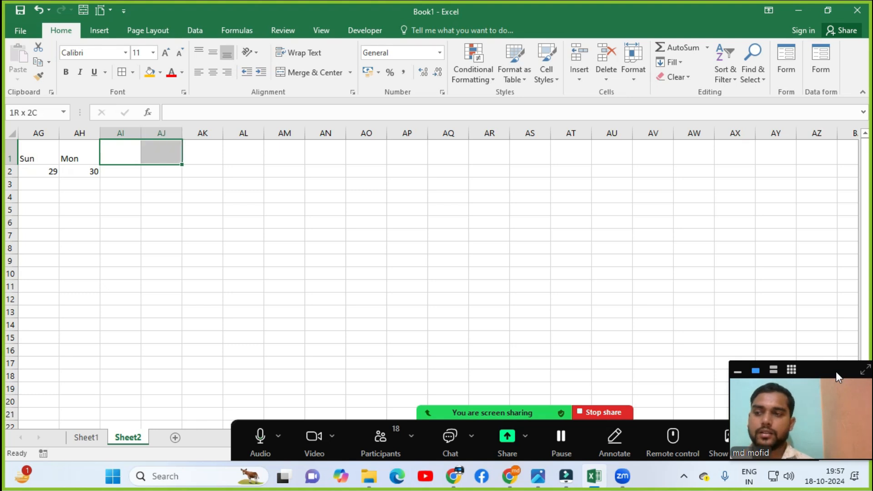
key("shift+Down")
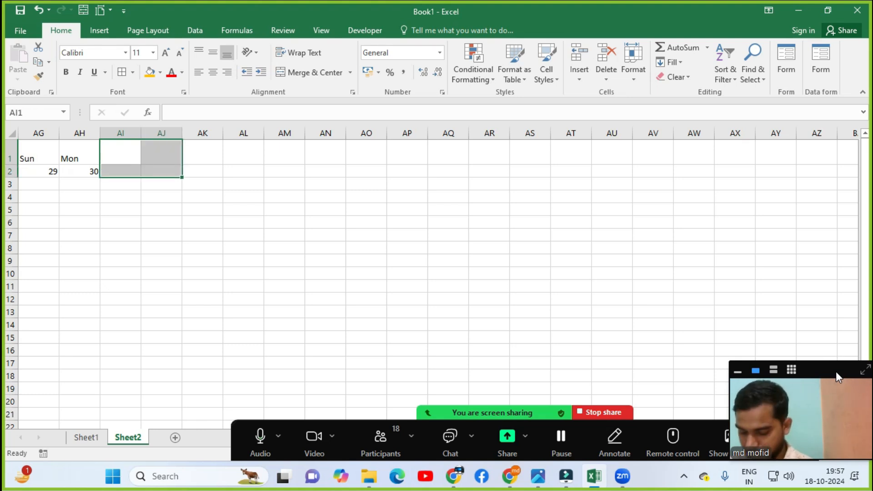
key("alt+h")
key("m")
key("c")
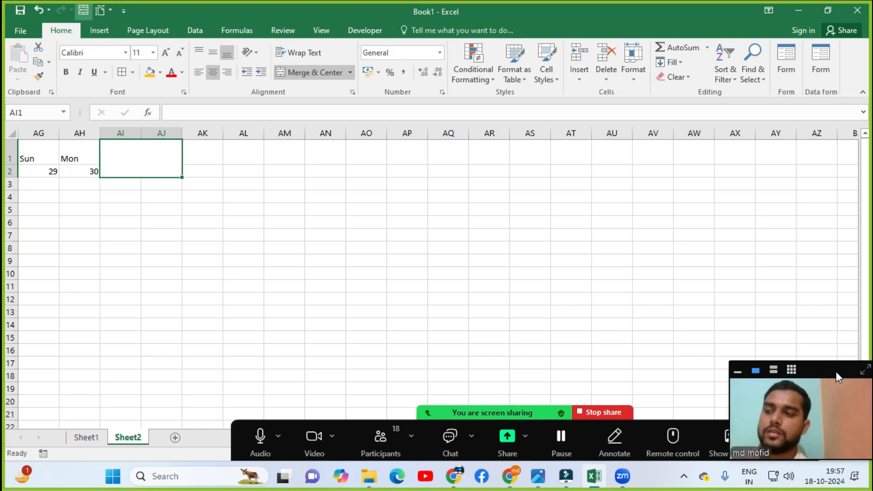
key("ctrl+z")
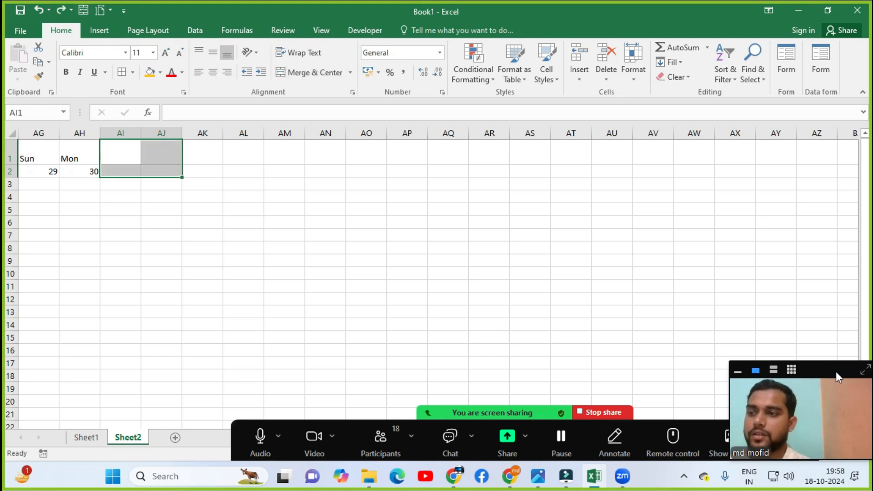
Step: Enter the headers Persent in AI1 and Absent in AJ1, beside the last date column
key("Down")
key("Up")
type("PE")
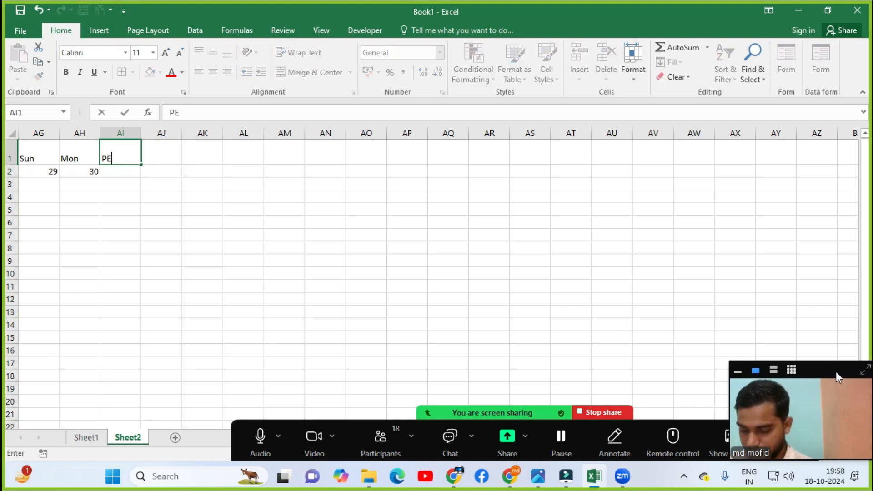
type("rsent")
key("Tab")
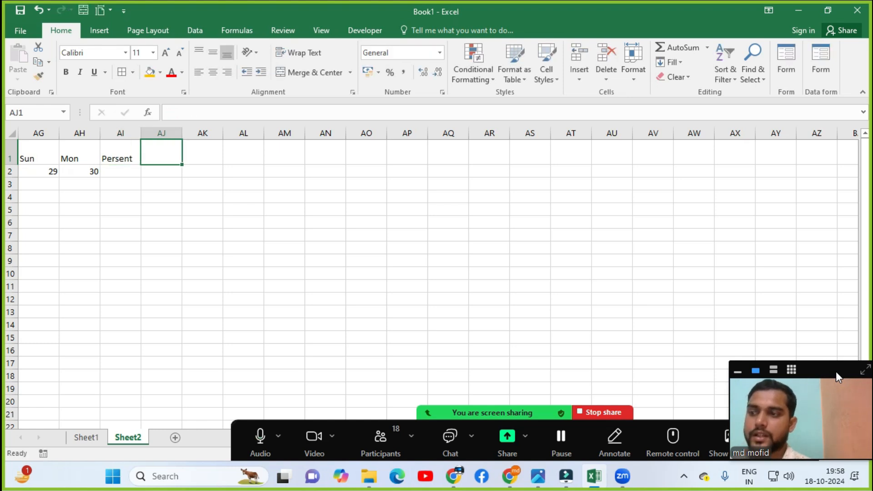
type("Abse")
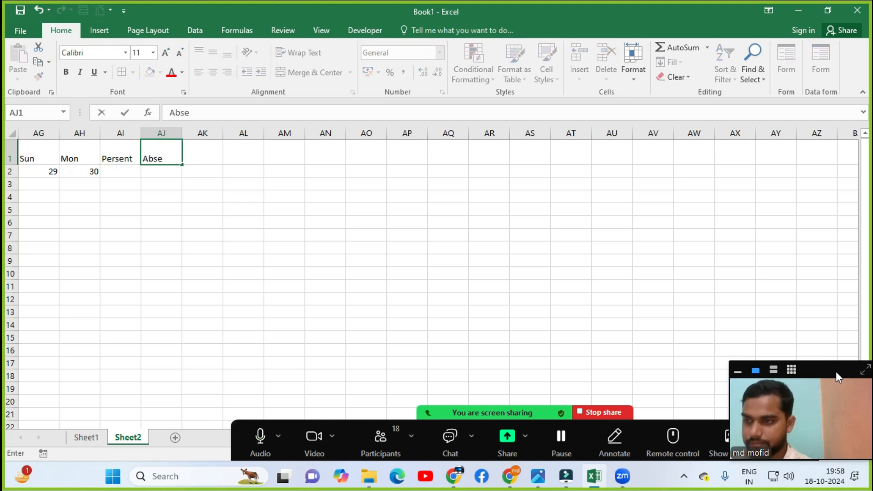
type("nt")
key("Tab")
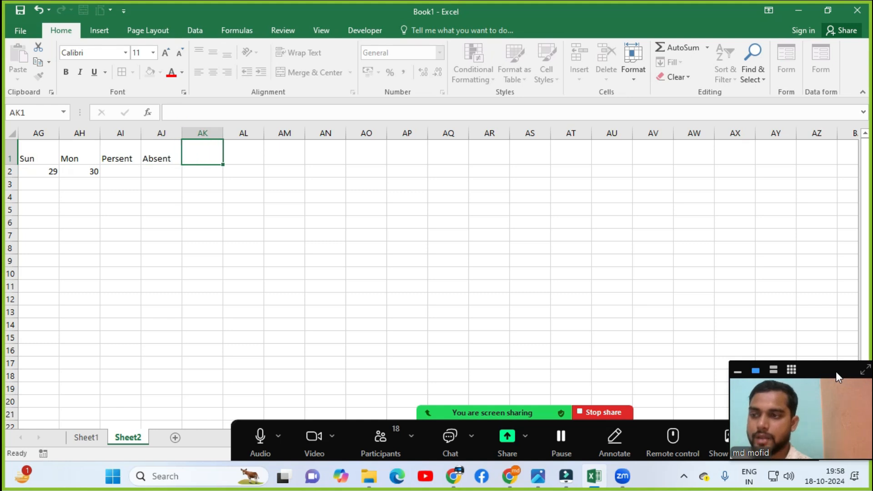
Step: Enter the header Holiday in AK1, beside the Absent column
type("Holiday")
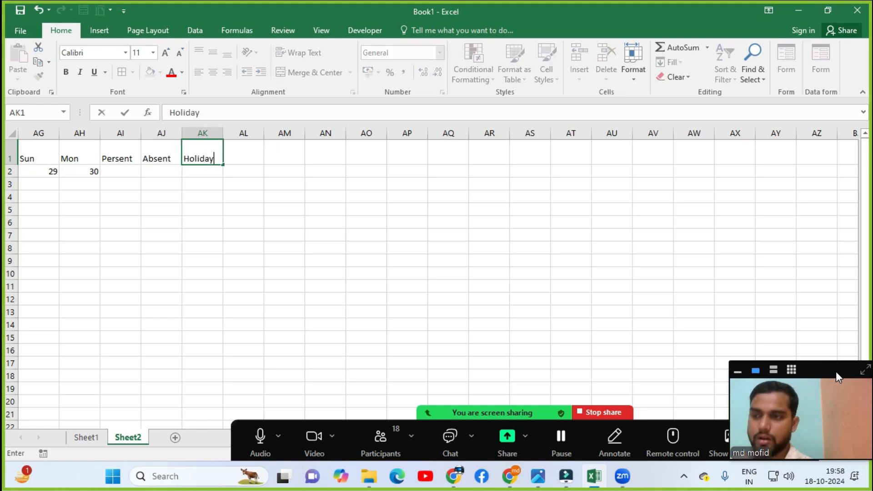
key("Return")
key("Up")
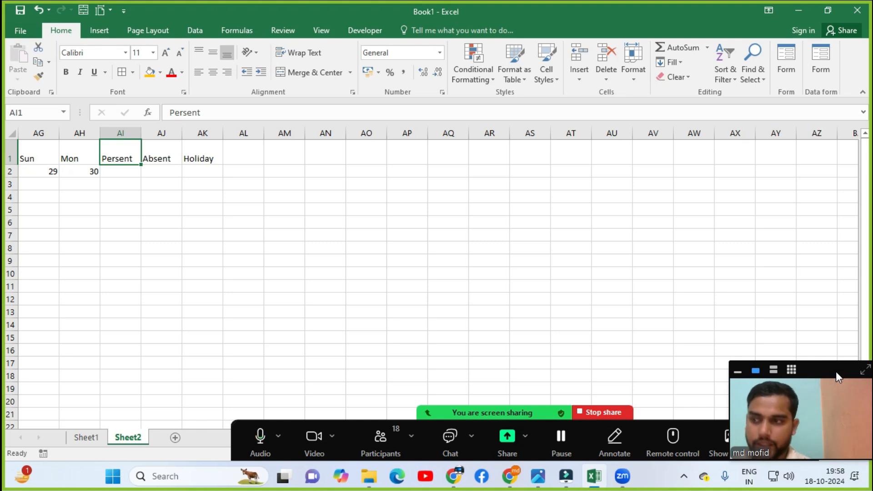
Step: Apply all borders to the attendance sheet from A1 across to the Holiday column and down to row 17
key("Left")
key("Left")
key("Left")
key("Left")
key("Left")
key("Left")
key("Left")
key("Left")
key("Left")
key("Left")
key("Left")
key("Left")
key("Left")
key("Left")
key("Left")
key("Left")
key("Left")
key("Left")
key("Left")
key("Left")
key("Left")
key("Left")
key("Left")
key("Left")
key("Left")
key("Left")
key("Left")
key("Left")
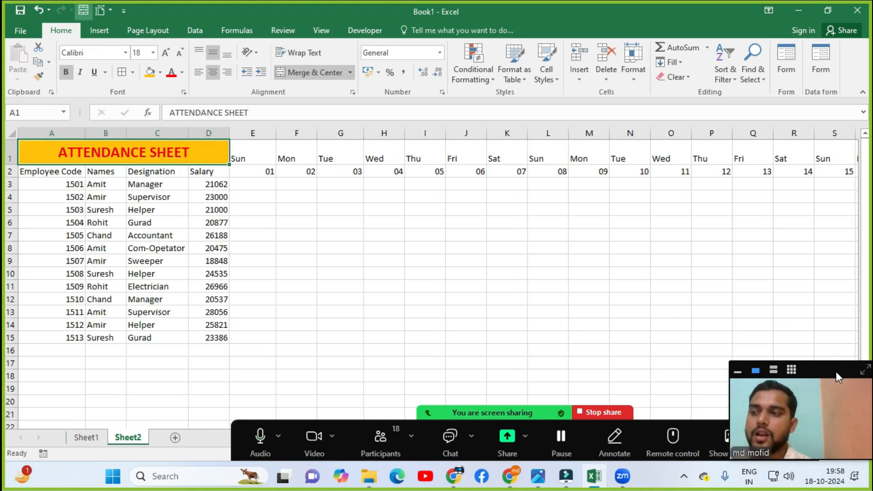
key("shift+Right")
key("shift+Right")
key("shift+Right")
key("shift+Right")
key("shift+Right")
key("shift+Right")
key("shift+Right")
key("shift+Right")
key("shift+Right")
key("shift+Right")
key("shift+Right")
key("shift+Right")
key("shift+Right")
key("shift+Right")
key("shift+Right")
key("shift+Right")
key("shift+Right")
key("shift+Right")
key("shift+Right")
key("shift+Right")
key("shift+Right")
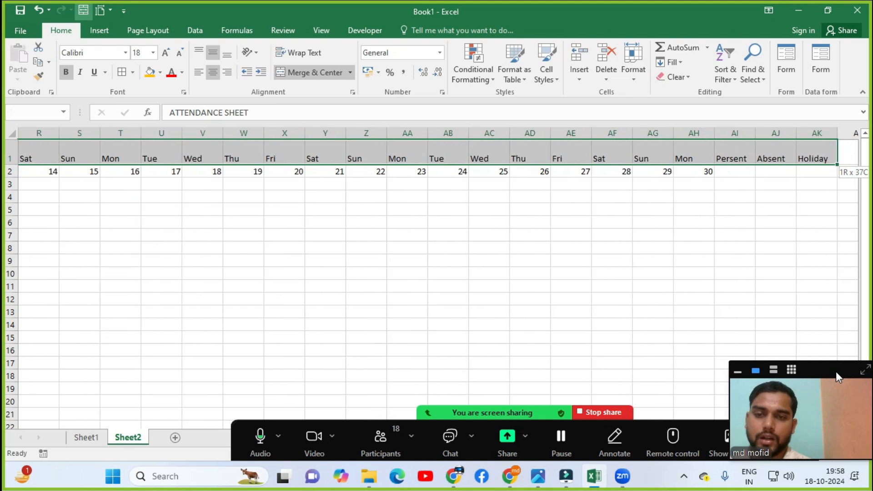
key("shift+Down")
key("shift+Down")
key("shift+Down")
key("shift+Down")
key("shift+Down")
key("shift+Down")
key("shift+Down")
key("shift+Down")
key("shift+Down")
key("shift+Down")
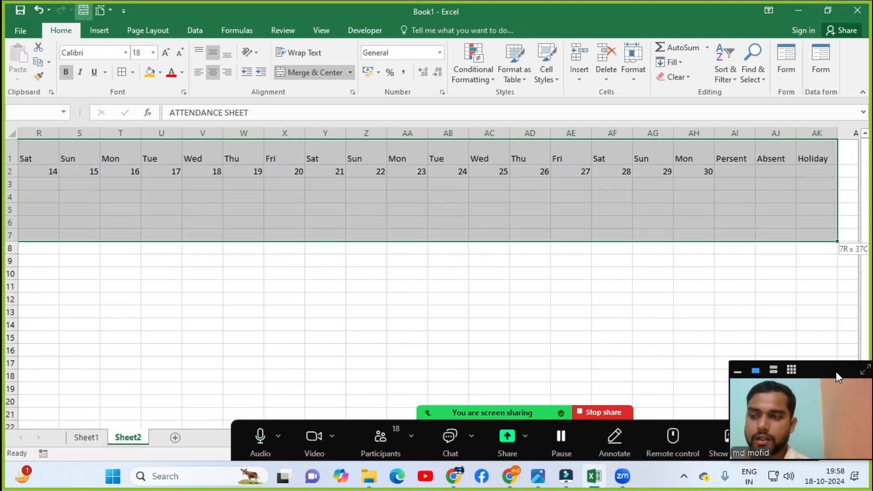
key("shift+Down")
key("shift+Down")
key("shift+Down")
key("shift+Down")
key("shift+Down")
key("shift+Down")
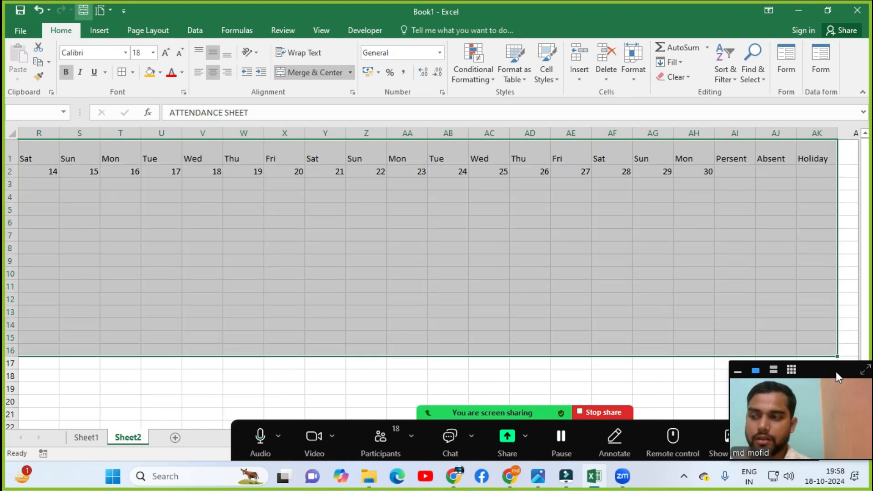
key("alt+h")
key("b")
key("a")
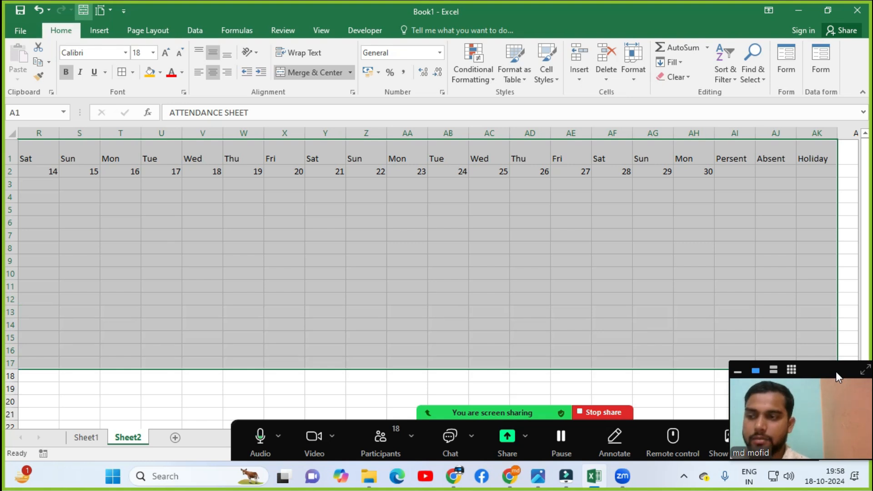
Step: Remove the borders from row 16 down to the end of the worksheet, below the last employee
key("ctrl+Home")
key("Down")
key("Down")
key("Down")
key("Down")
key("Down")
key("Down")
key("Down")
key("Down")
key("Down")
key("Down")
key("Down")
key("Down")
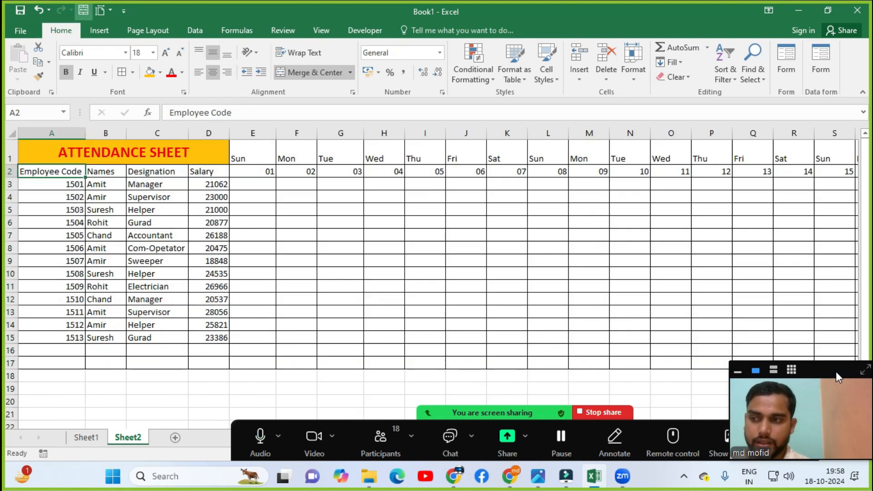
key("Down")
key("Down")
key("Down")
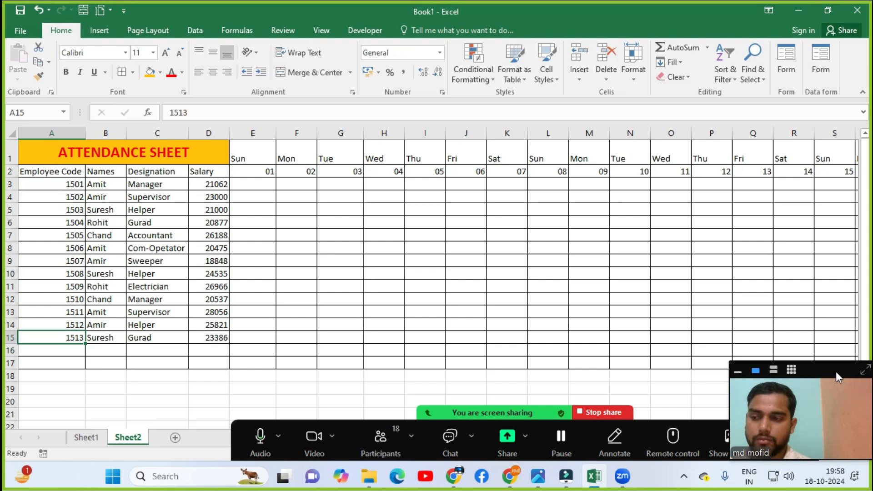
key("shift+space")
key("ctrl+shift+Down")
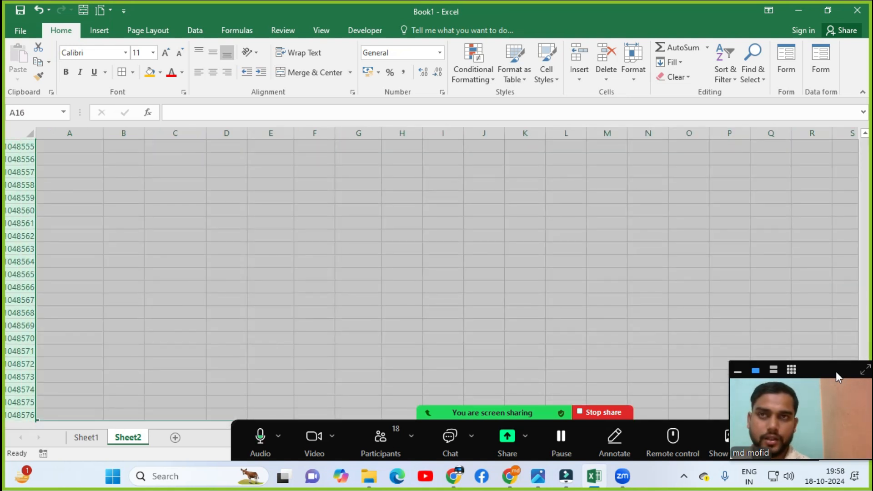
key("alt+h")
key("b")
key("n")
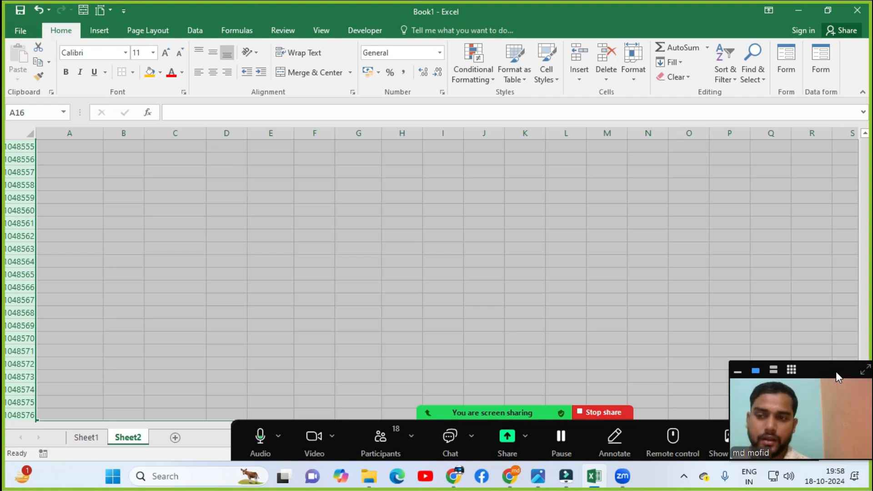
Step: Apply all borders to row 15, the last employee's row, starting from A15
key("ctrl+BackSpace")
key("shift+BackSpace")
key("Up")
key("ctrl+shift+Right")
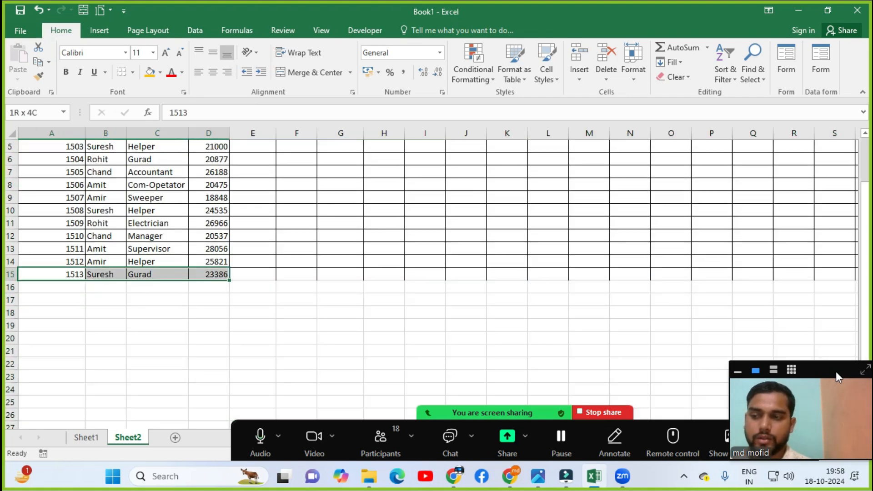
key("ctrl+shift+Right")
key("alt+h")
key("b")
key("a")
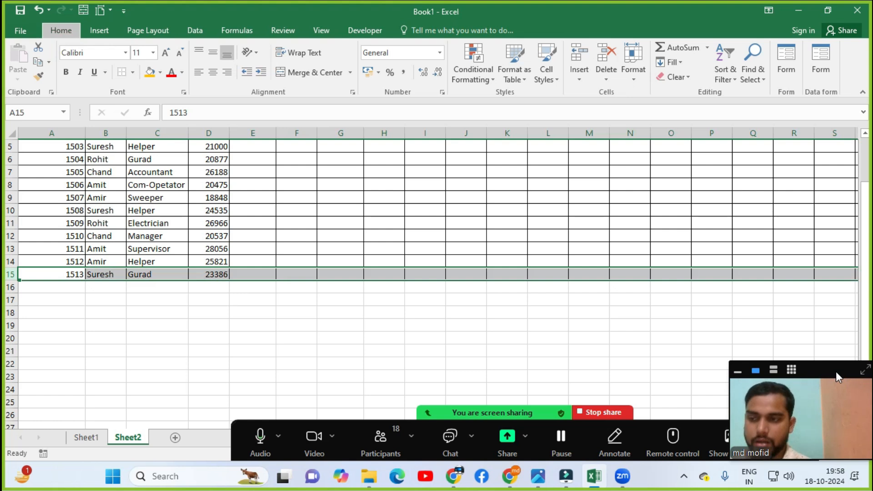
Step: Enter p in E3 as the first employee's attendance mark for day 01
key("Up")
key("Up")
key("Up")
key("Up")
key("Up")
key("Up")
key("Up")
key("Up")
key("Up")
key("Up")
key("Up")
key("Up")
key("Up")
key("Up")
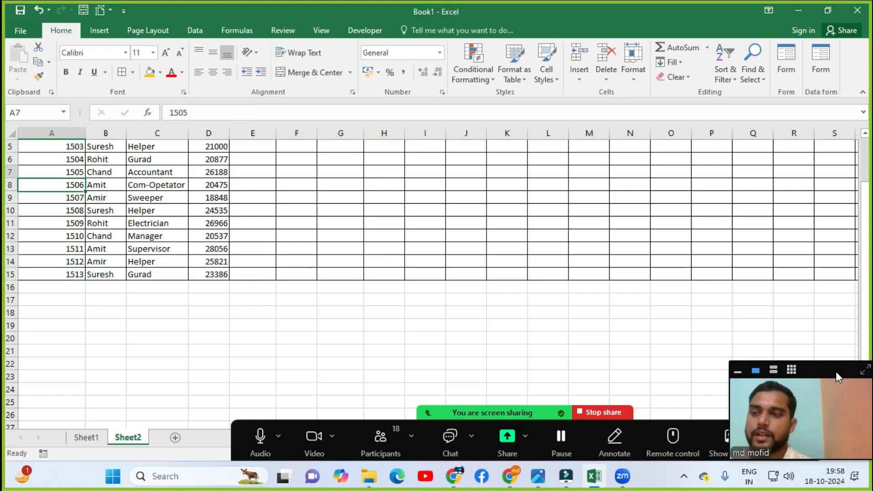
key("Right")
key("Right")
key("Down")
key("Left")
key("Down")
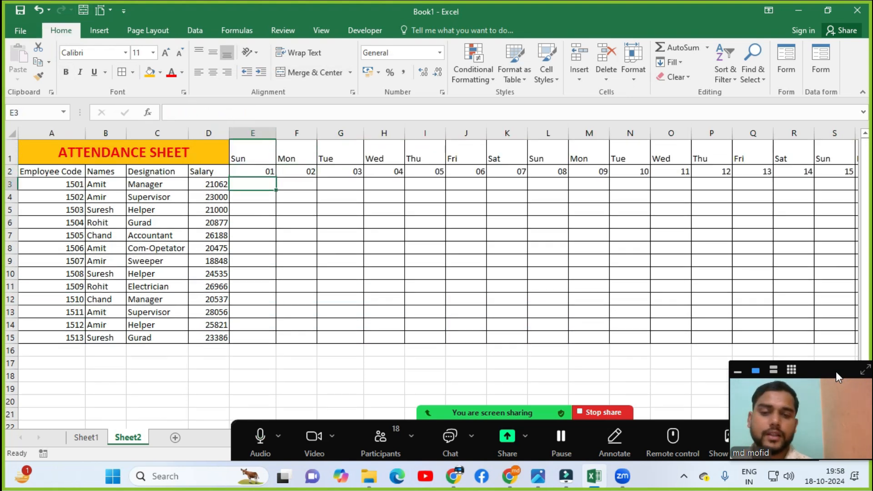
type("p")
key("Up")
Step: Fill the p mark from E3 across all 30 days and every employee row, covering E3:AH15
key("Down")
key("shift+Down")
key("shift+Down")
key("shift+Down")
key("shift+Down")
key("shift+Down")
key("shift+Down")
key("shift+Down")
key("shift+Down")
key("shift+Down")
key("shift+Down")
key("shift+Down")
key("shift+Down")
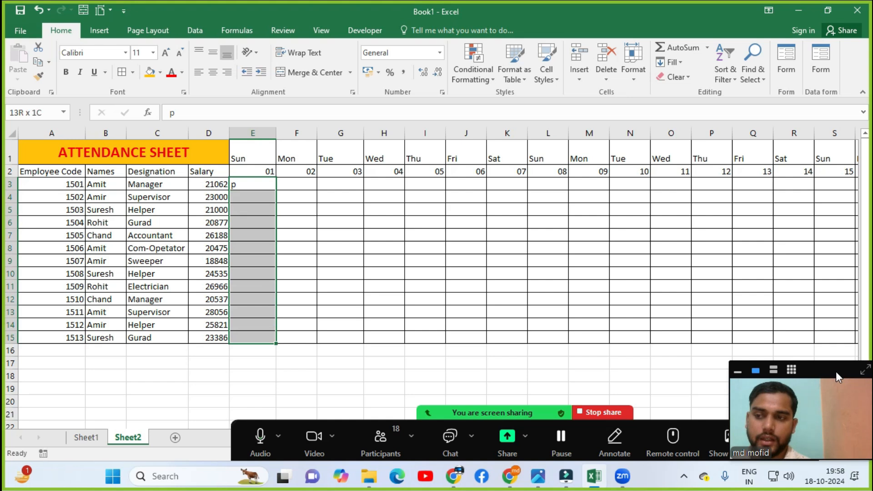
key("shift+Right")
key("shift+Right")
key("shift+Right")
key("shift+Right")
key("shift+Right")
key("shift+Right")
key("shift+Right")
key("shift+Right")
key("shift+Right")
key("shift+Right")
key("shift+Right")
key("shift+Right")
key("shift+Right")
key("shift+Right")
key("shift+Right")
key("shift+Right")
key("shift+Right")
key("shift+Right")
key("shift+Right")
key("shift+Right")
key("shift+Right")
key("shift+Right")
key("shift+Right")
key("shift+Right")
key("shift+Right")
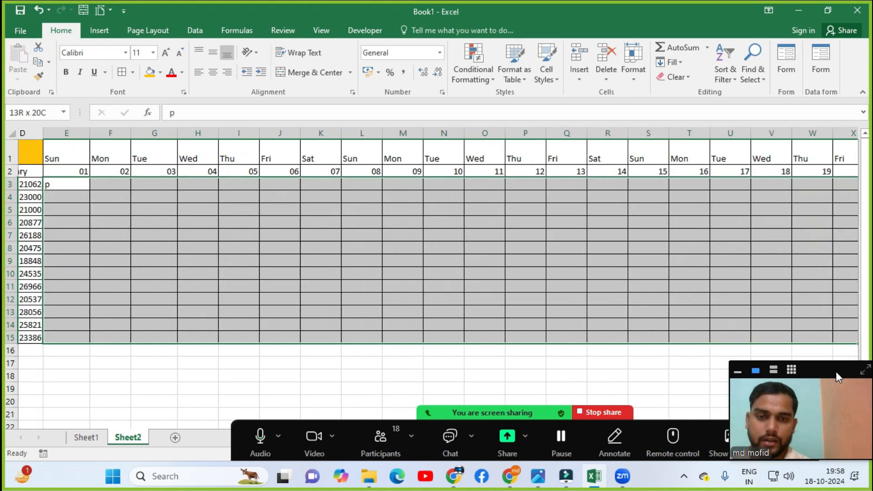
key("shift+Right")
key("shift+Right")
key("shift+Right")
key("shift+Right")
key("shift+Right")
key("shift+Right")
key("shift+Right")
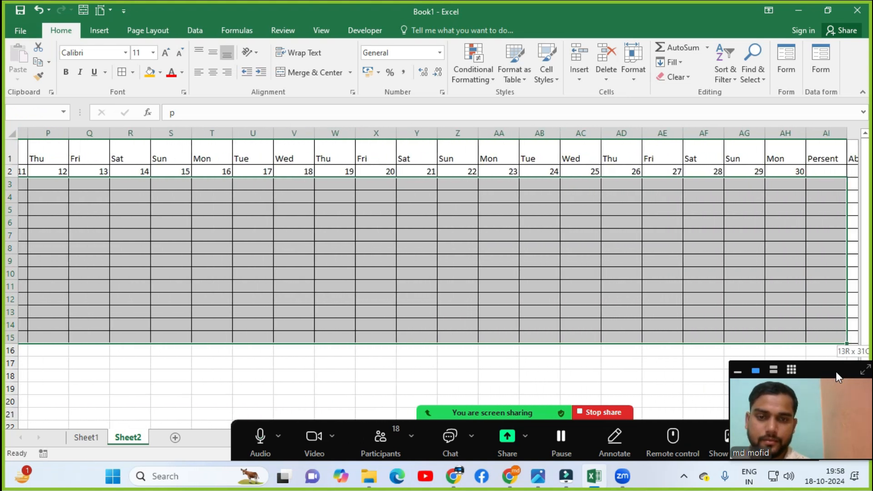
key("shift+Left")
key("shift+Left")
key("shift+Left")
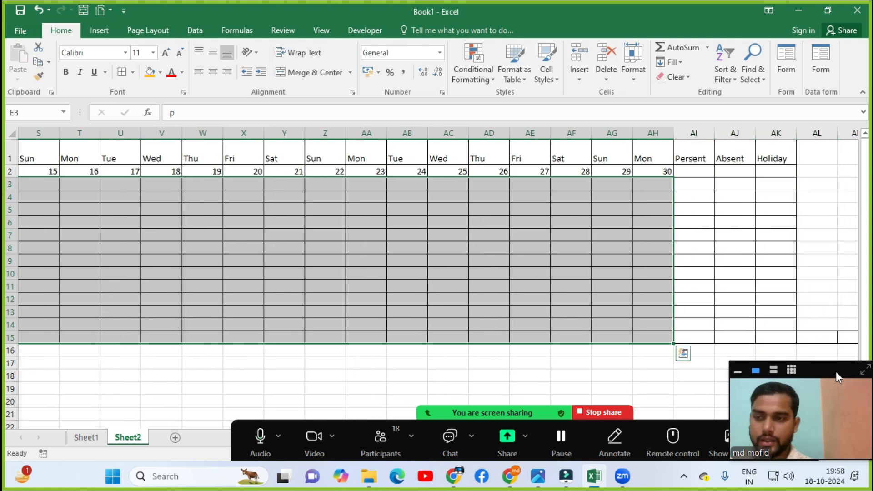
key("ctrl+r")
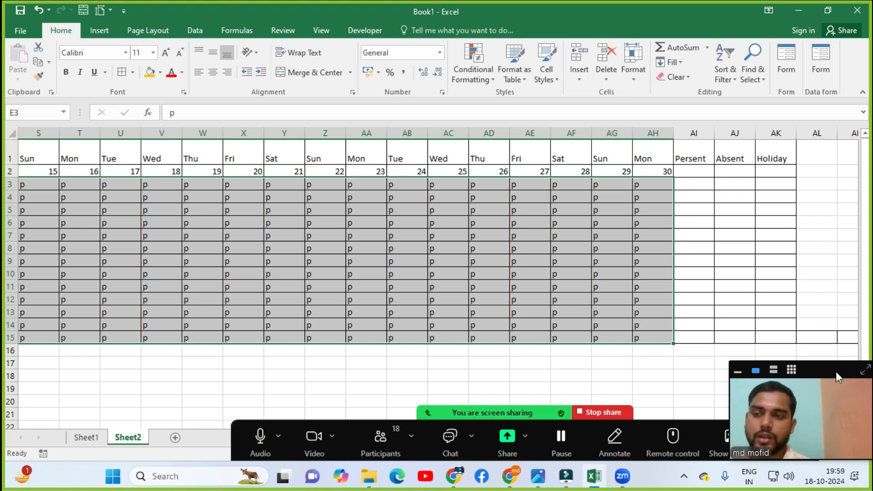
Step: Clear the attendance marks of all employees for Sunday 01, cells E3:E15
key("Home")
key("Right")
key("Right")
key("Right")
key("Right")
key("Right")
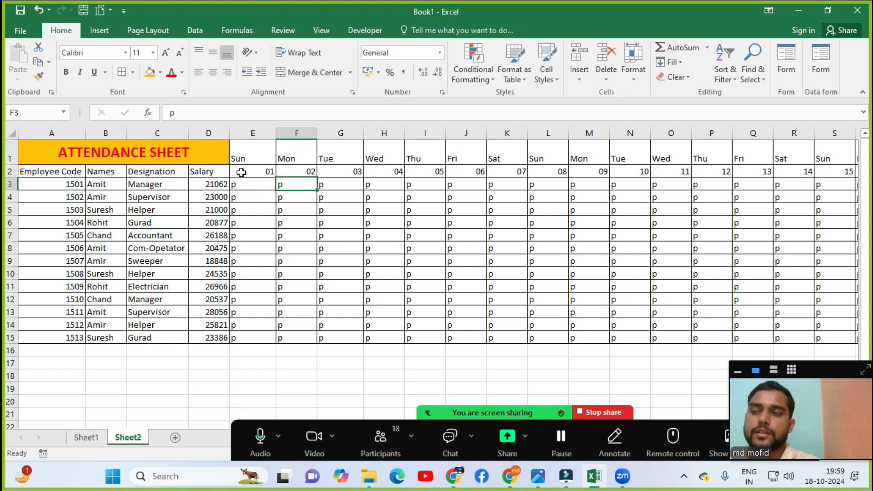
left_click_drag(252, 185, 250, 335)
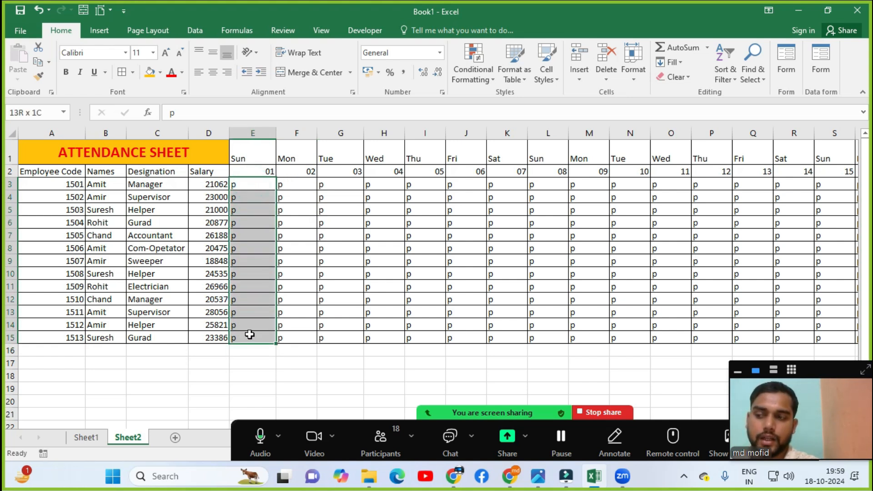
key("Delete")
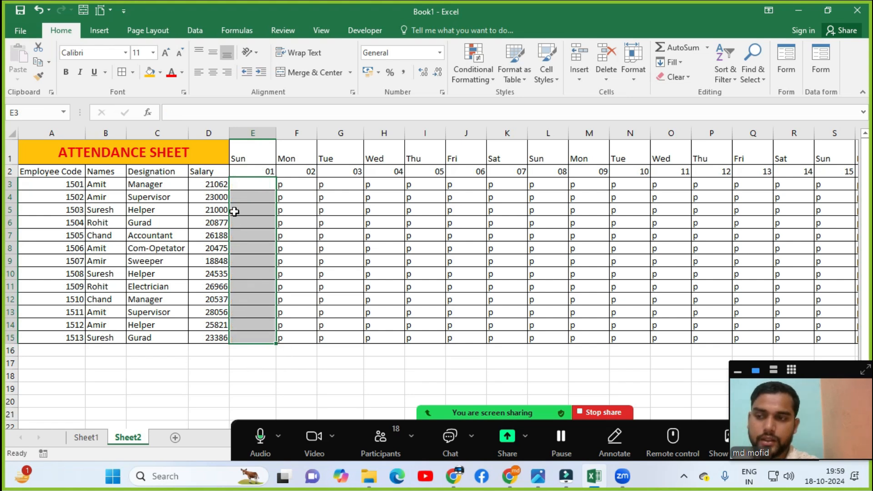
left_click(244, 190)
key("ctrl+d")
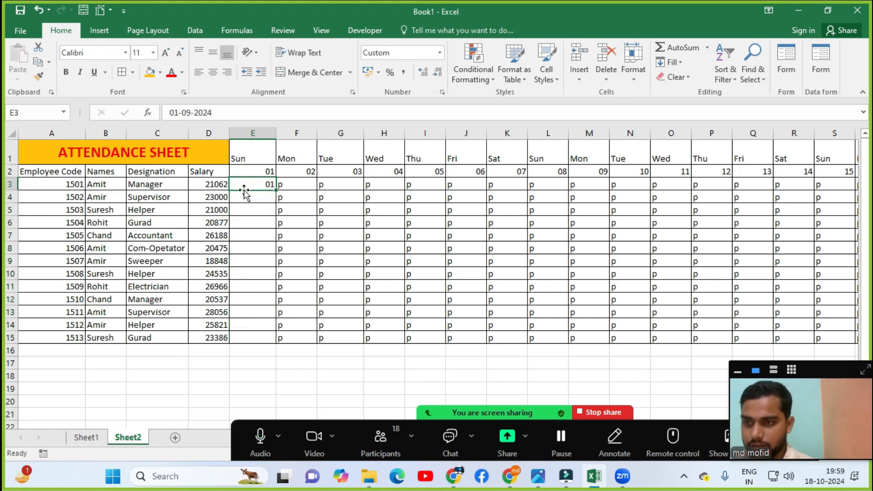
key("ctrl+z")
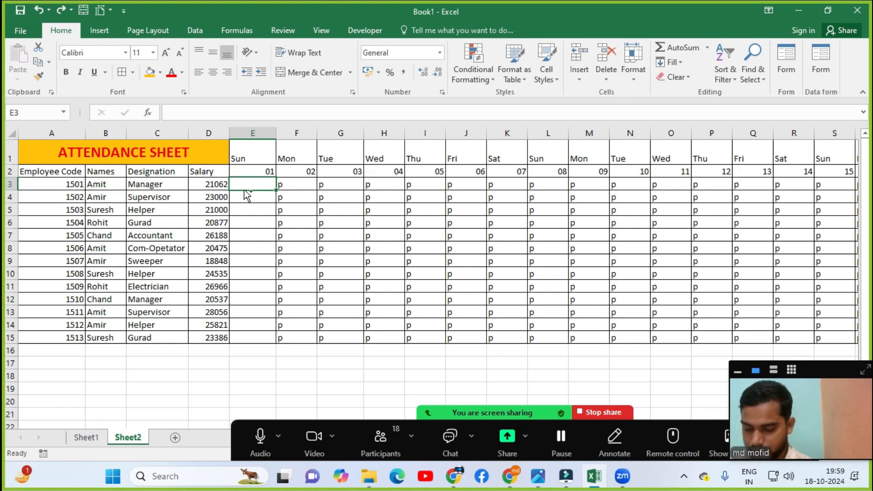
key("ctrl+h")
key("Escape")
key("F1")
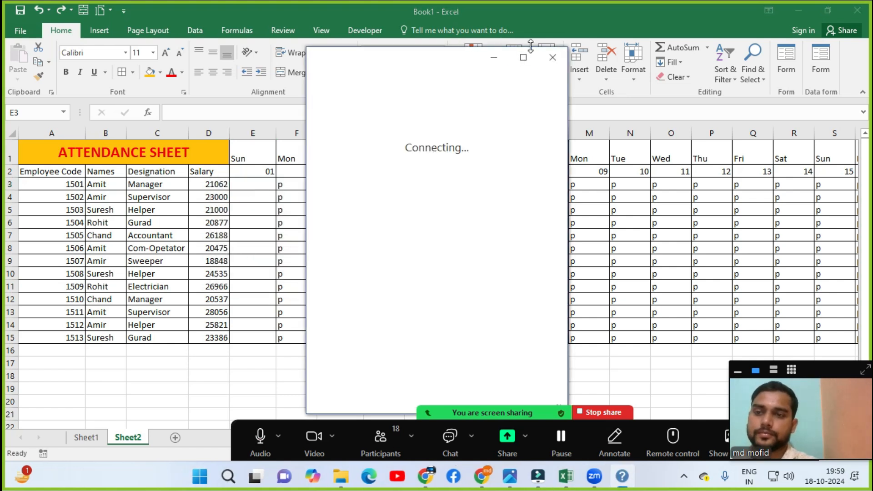
left_click(552, 57)
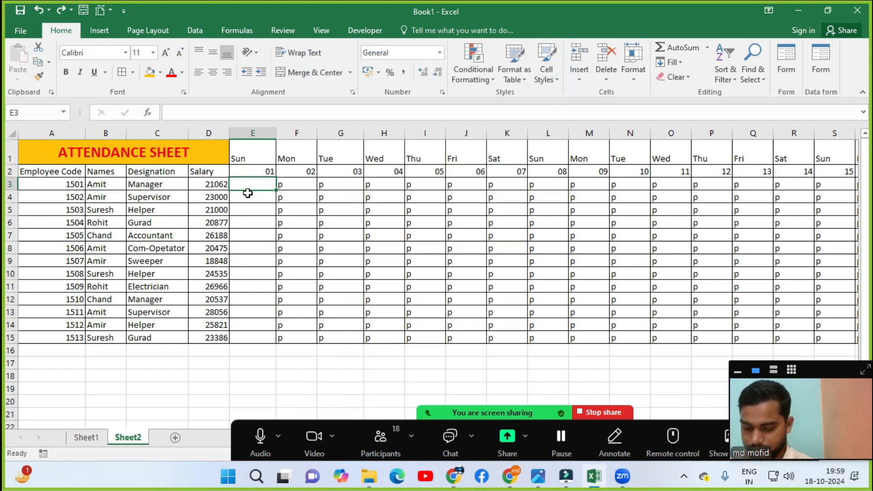
Step: Enter h in E3 and copy it down to E15 to mark Sunday 01 as a holiday for every employee
type("h")
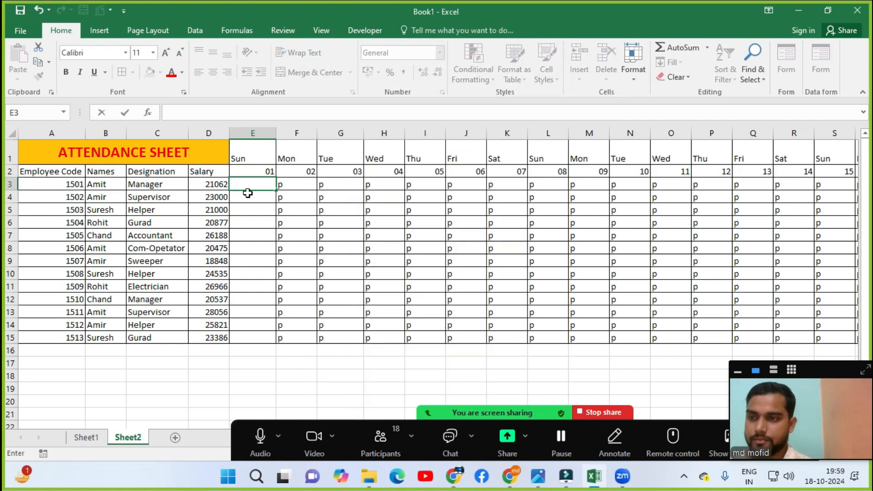
key("Escape")
key("Up")
key("Down")
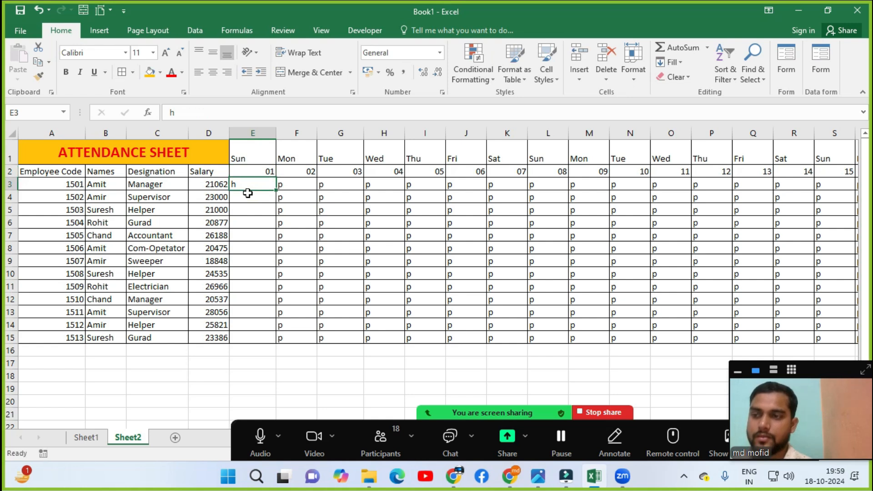
key("shift+Down")
key("shift+Down")
key("shift+Down")
key("shift+Down")
key("shift+Down")
key("shift+Down")
key("shift+Down")
key("shift+Down")
key("shift+Down")
key("shift+Down")
key("shift+Down")
key("shift+Down")
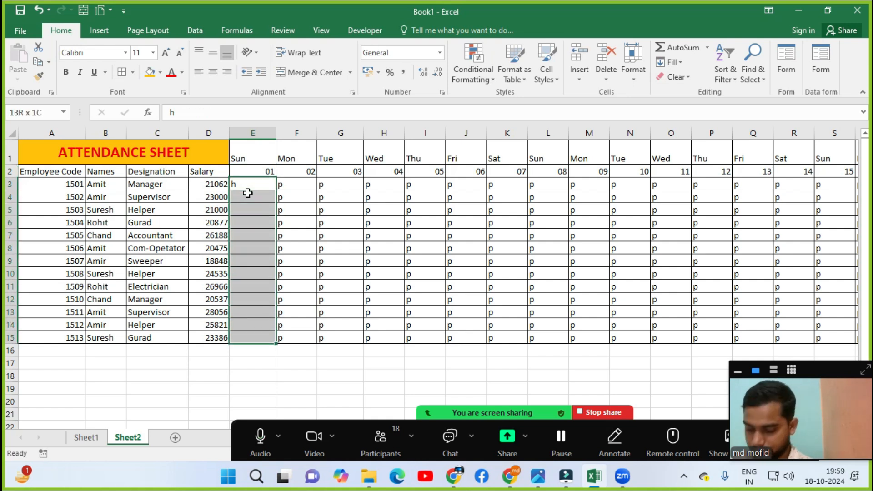
key("shift+Up")
key("shift+Up")
key("shift+Up")
key("shift+Up")
key("shift+Up")
key("shift+Up")
key("shift+Up")
key("shift+Up")
key("shift+Up")
key("shift+Up")
key("shift+Up")
key("shift+Up")
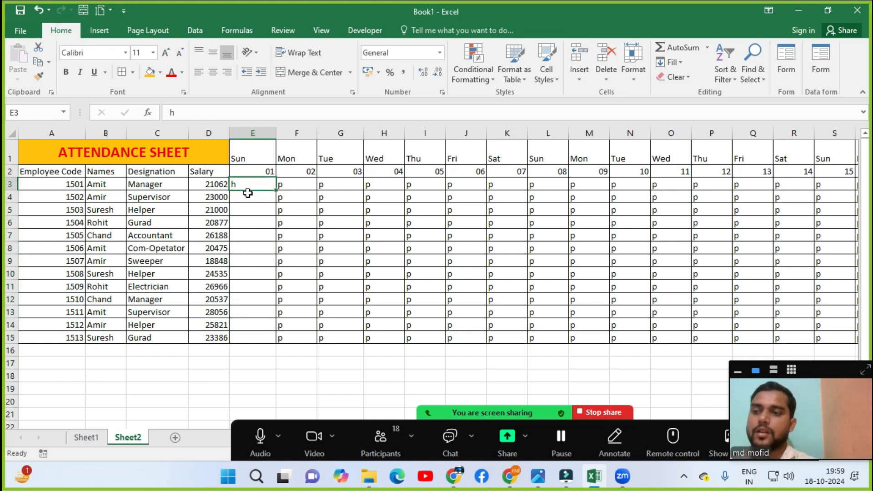
left_click_drag(271, 189, 273, 342)
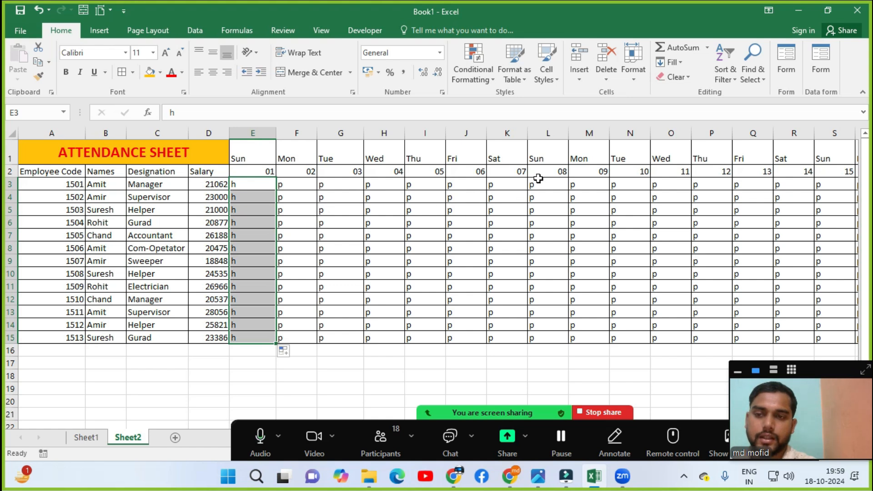
Step: Replace the marks for Sunday 08 with H for all employees, cells L3:L15
left_click_drag(539, 182, 547, 334)
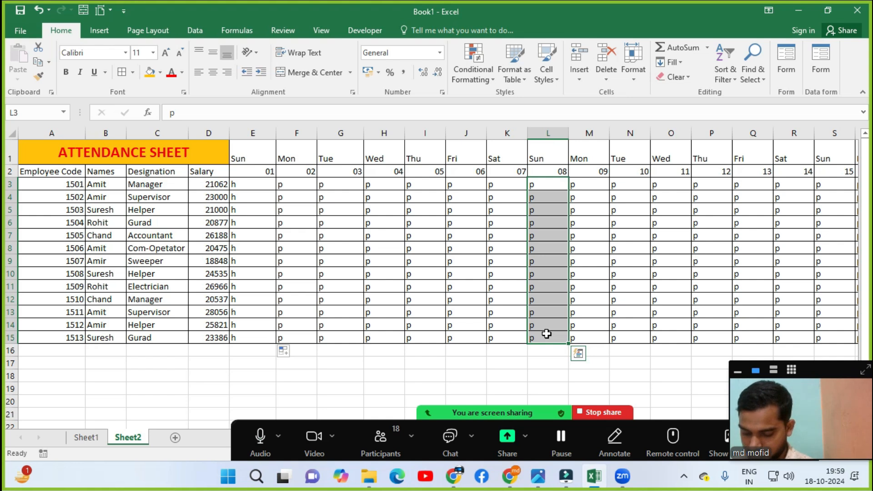
type("H")
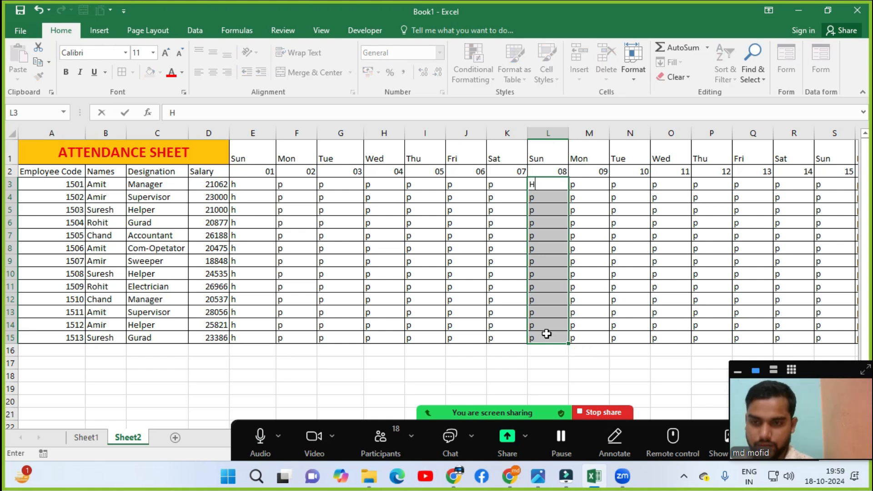
key("ctrl+Return")
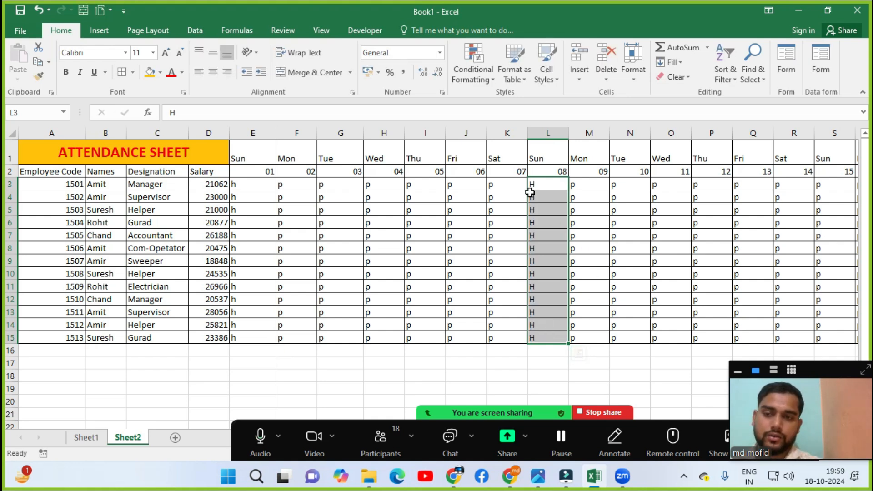
Step: Replace the marks for Sunday 15 with H for all employees, cells S3:S15
left_click(690, 201)
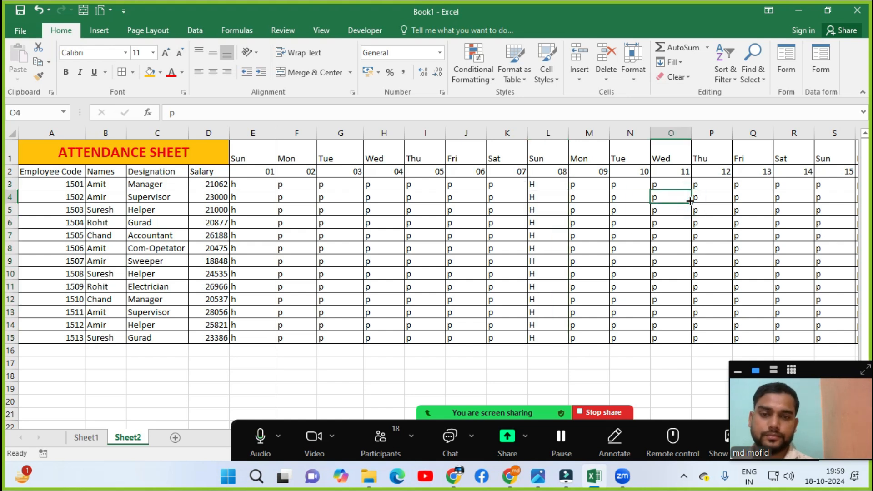
key("Right")
key("Right")
key("Right")
key("Right")
key("Up")
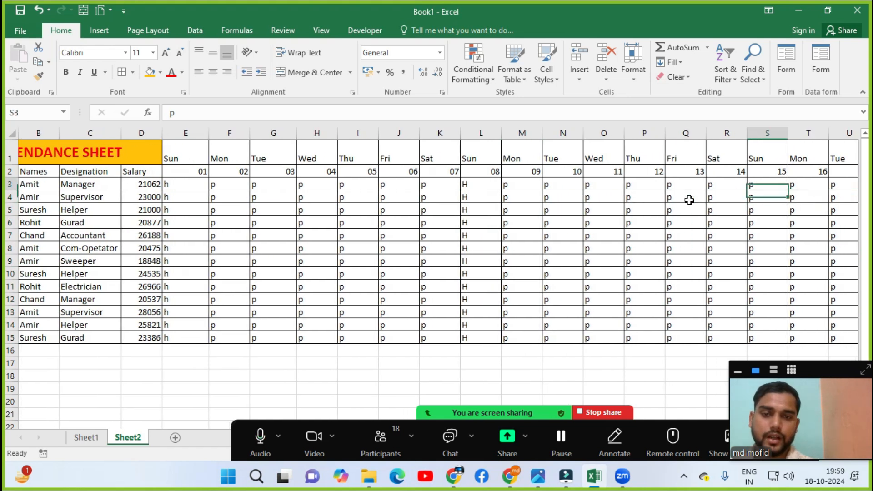
key("ctrl+shift+Down")
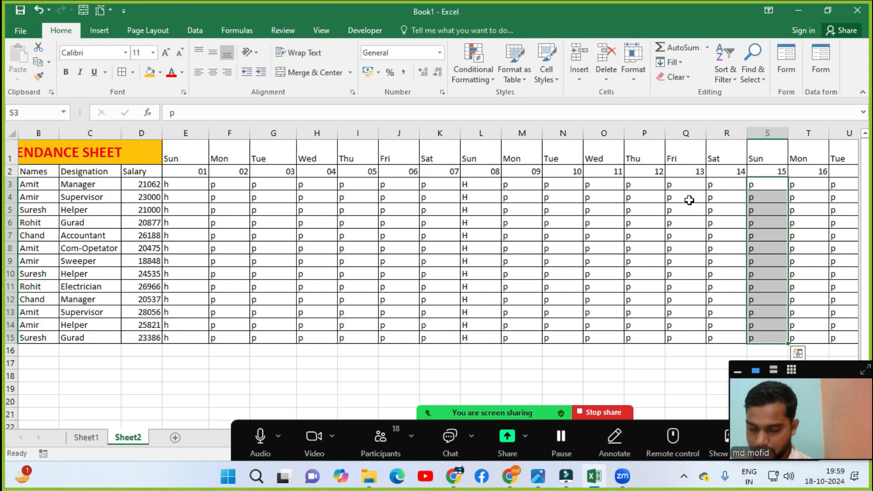
type("H")
key("ctrl+d")
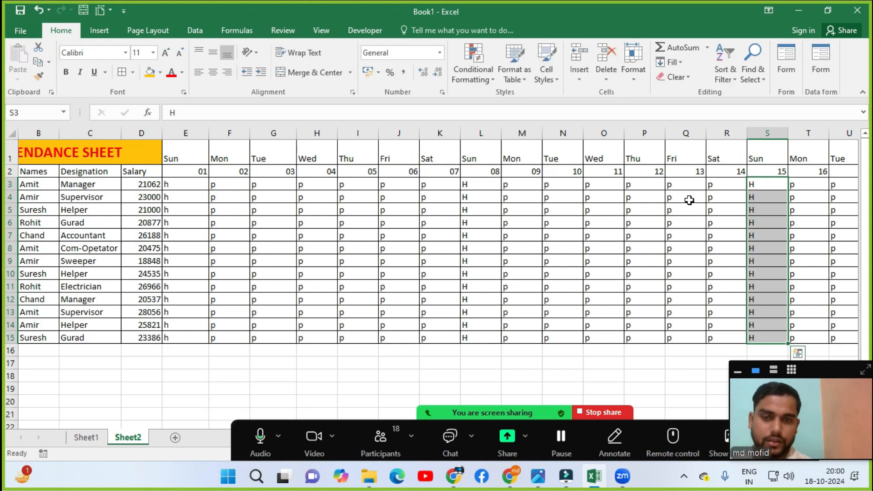
Step: Replace the marks for Sunday 22 with H for all employees, cells Z3:Z15
key("Right")
key("Right")
key("Right")
key("Right")
key("Right")
key("Right")
key("Right")
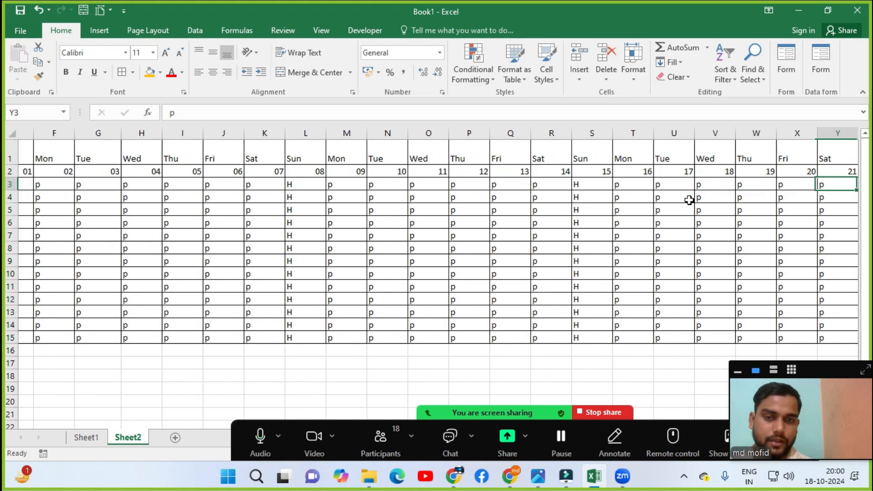
key("ctrl+shift+Down")
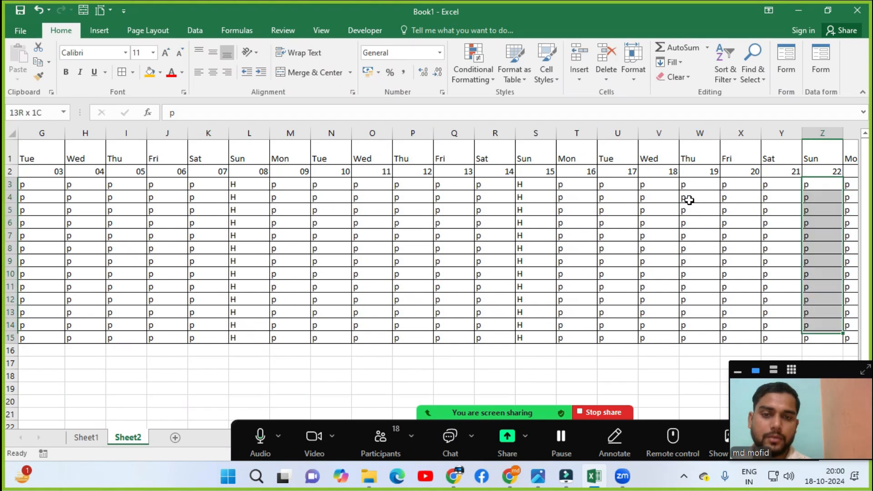
type("H")
key("ctrl+Return")
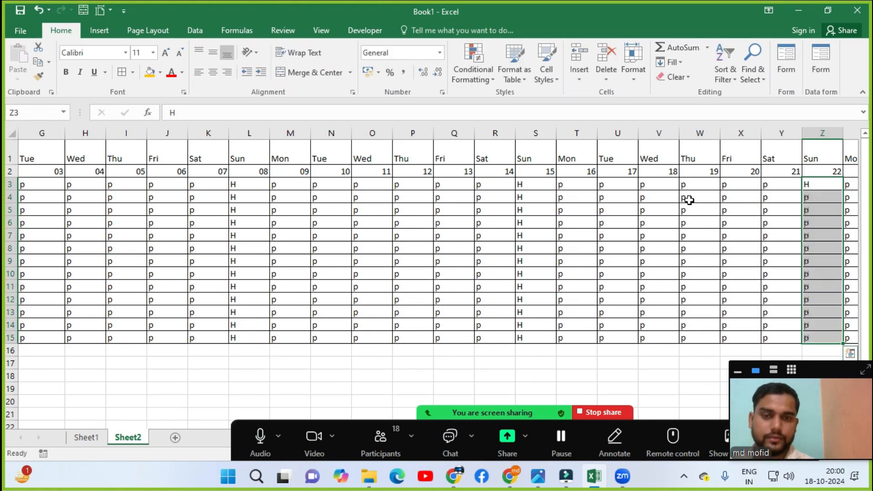
Step: Replace the marks for Sunday 29 with H for all employees, cells AG3:AG15
key("Right")
key("Right")
key("Right")
key("Right")
key("Right")
key("Right")
key("Right")
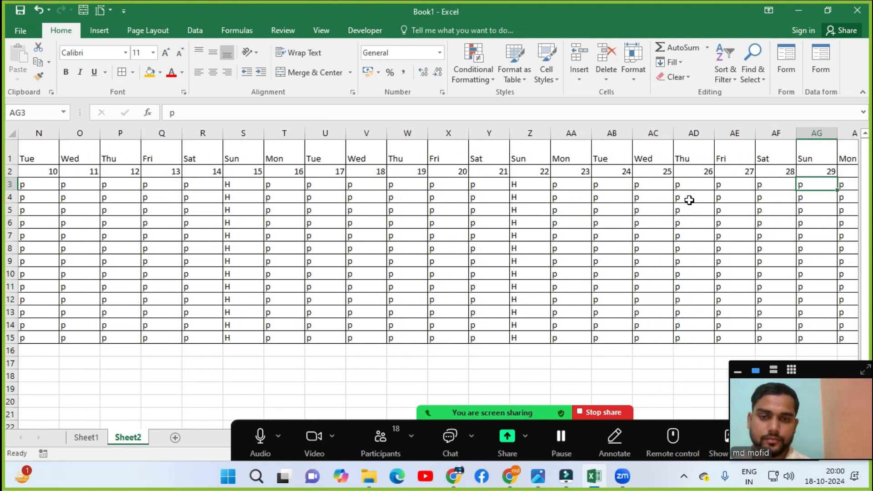
key("ctrl+shift+Down")
type("H")
key("ctrl+Return")
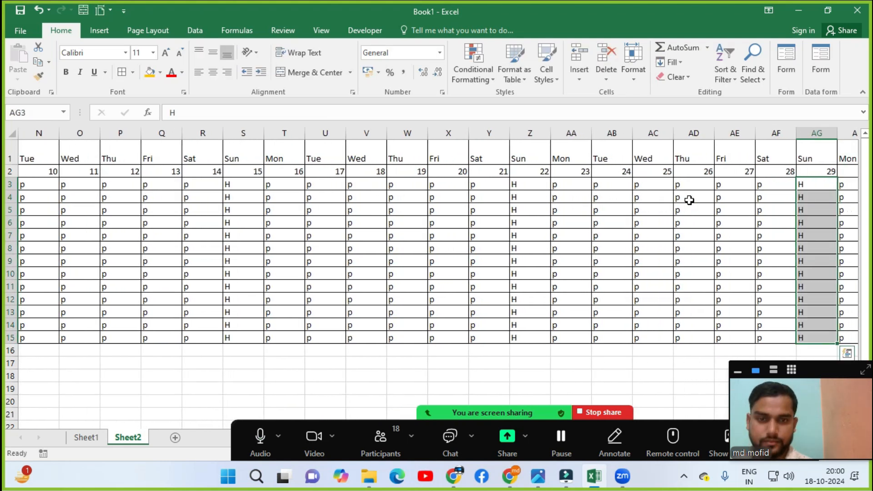
key("Right")
key("Right")
key("Right")
key("Right")
key("Left")
key("Left")
key("Left")
key("Left")
key("Left")
key("Left")
key("Left")
key("Left")
key("Left")
key("Left")
key("Left")
key("Left")
key("Left")
key("Left")
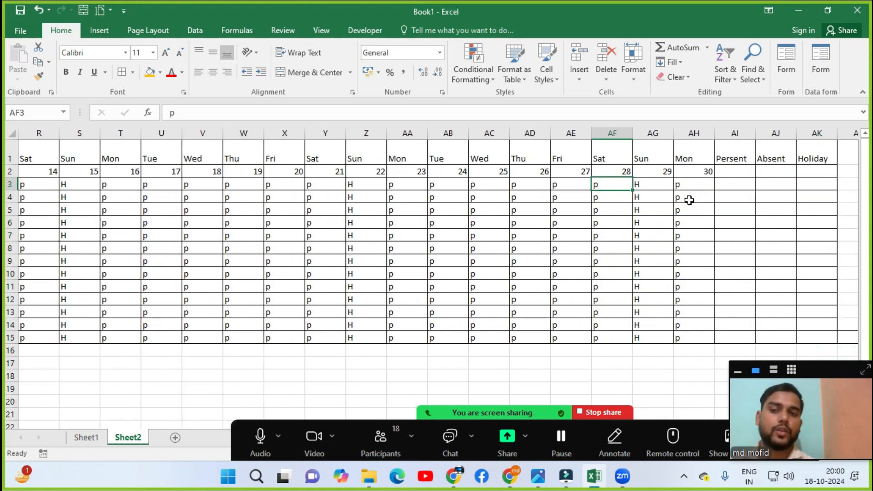
Step: Mark the first employee absent with a on days 03, 06 and 09, in cells G3, J3 and M3
key("Left")
key("Left")
key("Left")
key("Left")
key("Left")
key("Left")
key("Left")
key("Left")
key("Left")
key("Left")
key("Left")
key("Left")
key("Left")
key("Left")
key("Left")
key("Left")
key("Left")
key("Left")
key("Left")
key("Left")
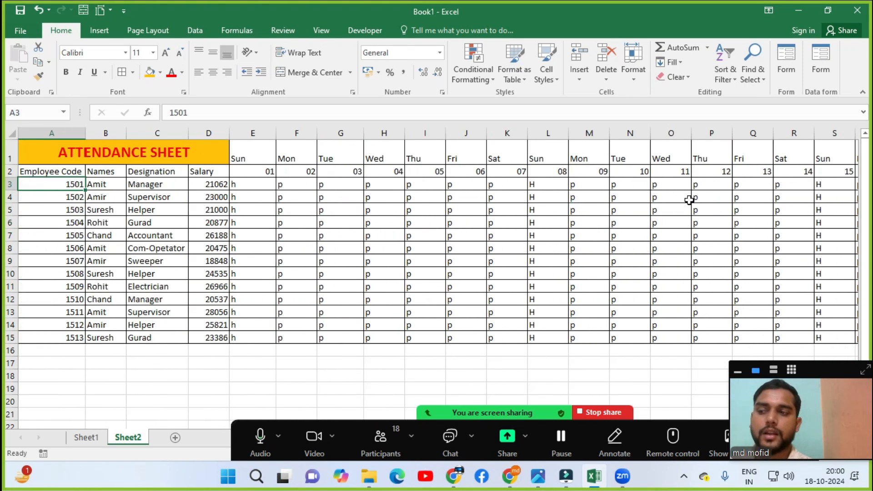
key("Right")
key("Right")
key("Right")
key("Right")
key("Right")
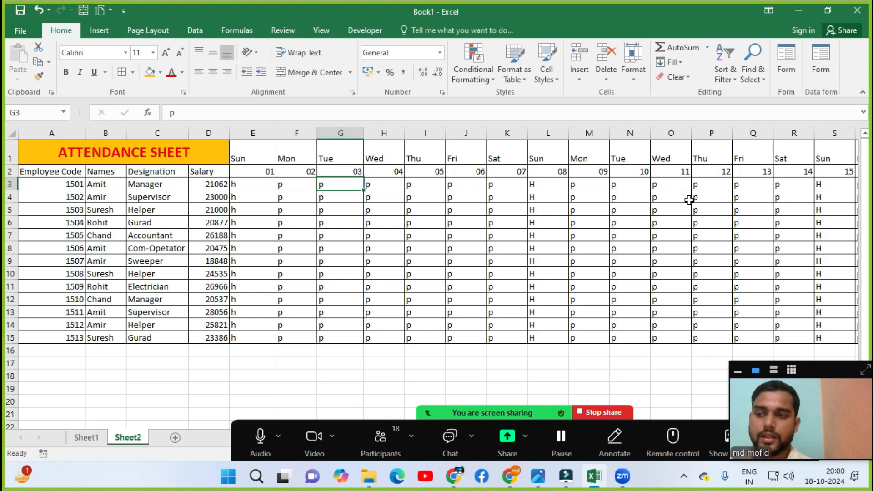
type("a")
key("Right")
key("Right")
key("Right")
type("a")
key("Right")
key("Right")
key("Right")
type("a")
key("Right")
Step: Enter a for the first employee on days 13 and 17, in cells Q3 and U3
key("Right")
key("Right")
key("Right")
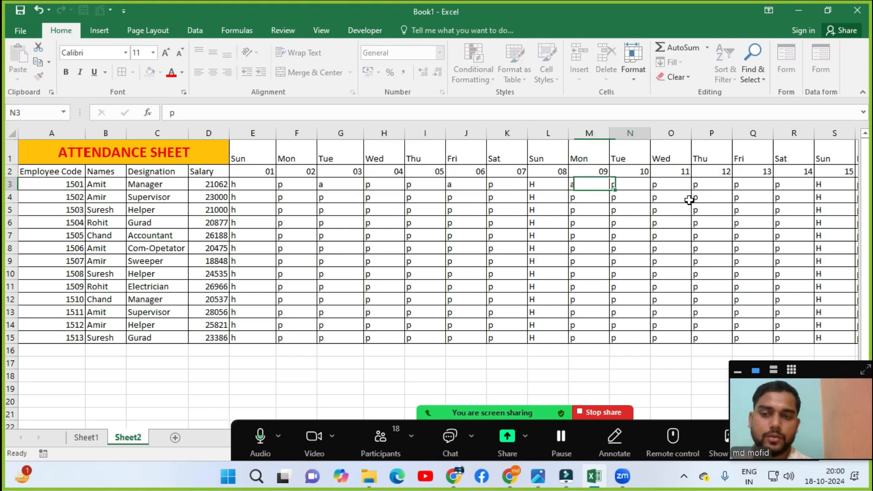
type("a")
key("Right")
key("Right")
key("Right")
key("Right")
type("a")
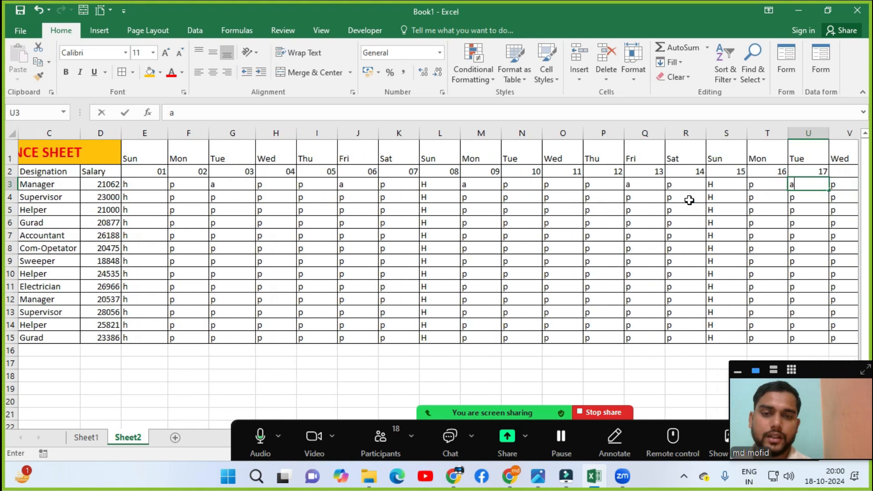
key("Right")
Step: Enter a for the first employee on days 19 and 24, in cells W3 and AB3
key("Right")
type("a")
key("Right")
key("Right")
key("Right")
type("a")
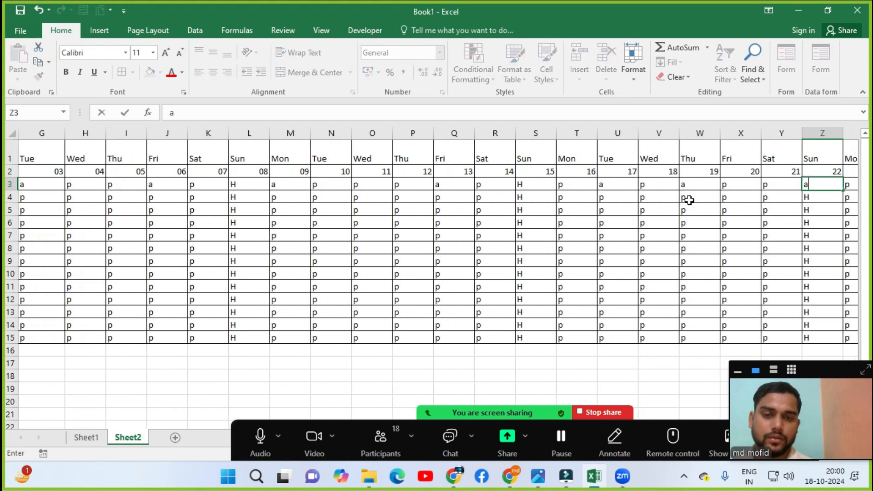
key("Escape")
key("Right")
key("Right")
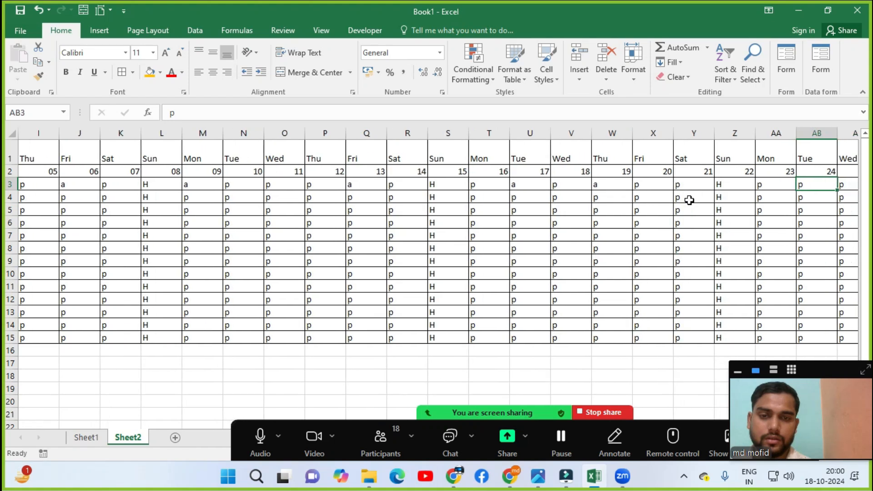
type("a")
key("Return")
Step: Mark the second employee absent with a on days 24, 20 and 16, in cells AB4, X4 and T4
type("a")
key("Left")
key("Left")
key("Left")
key("Left")
type("a")
key("Left")
key("Left")
key("Left")
key("Left")
type("a")
key("Return")
Step: Enter a for Monday 16 in the fourth and sixth employees' rows, cells T6 and T8
key("Down")
type("a")
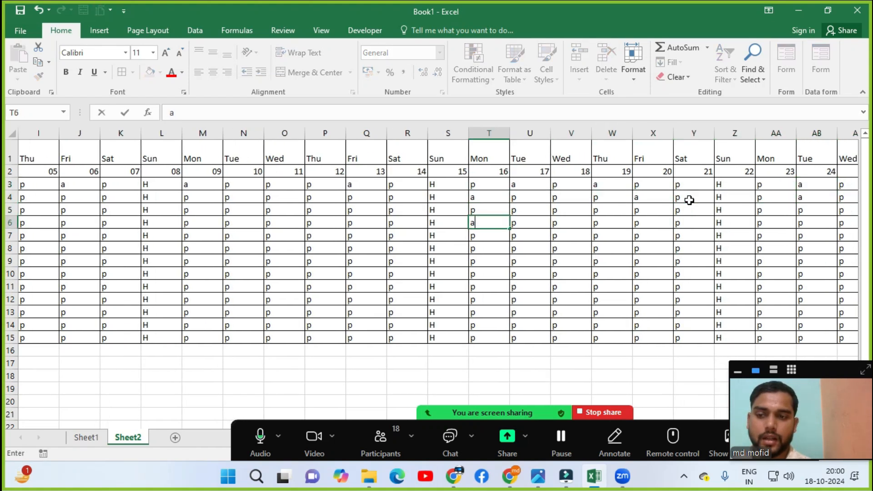
key("Return")
key("Down")
type("a")
key("Return")
Step: Mark the seventh employee absent with a on days 17, 18, 19 and 21, in cells U9, V9, W9 and Y9
key("Right")
type("a")
key("Right")
type("a")
key("Right")
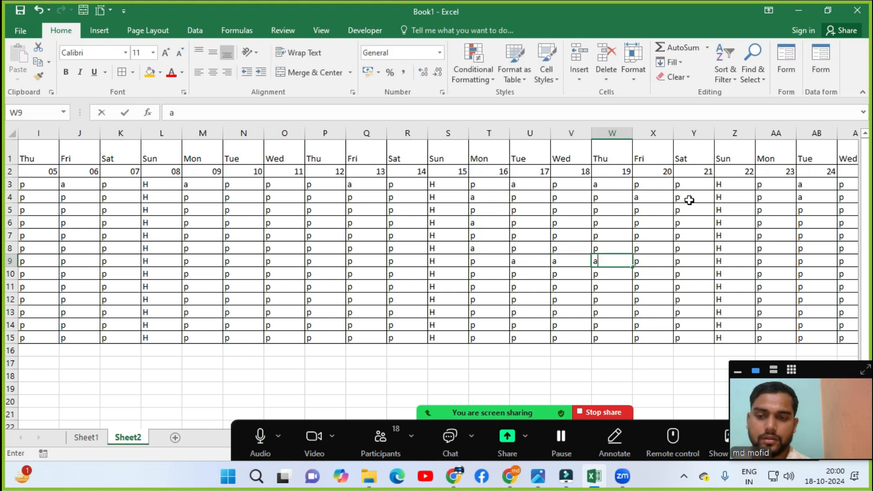
type("a")
key("Right")
key("Right")
type("a")
key("Down")
Step: Enter a in row 12 for days 21, 18 and 17, in cells Y12, V12 and U12
key("Down")
key("Down")
type("a")
key("Left")
key("Left")
key("Left")
type("a")
key("Left")
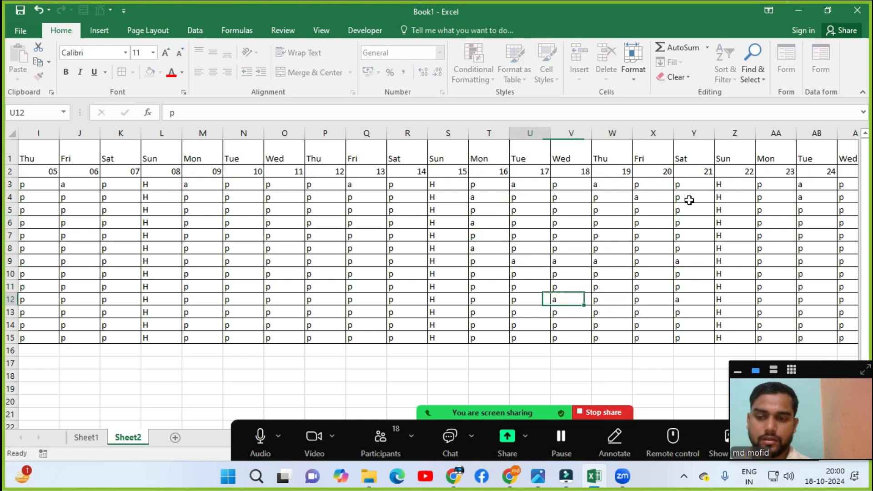
type("a")
key("Left")
Step: Enter a in row 12 for days 13, 11 and 09, in cells Q12, O12 and M12
key("Left")
type("a")
key("Left")
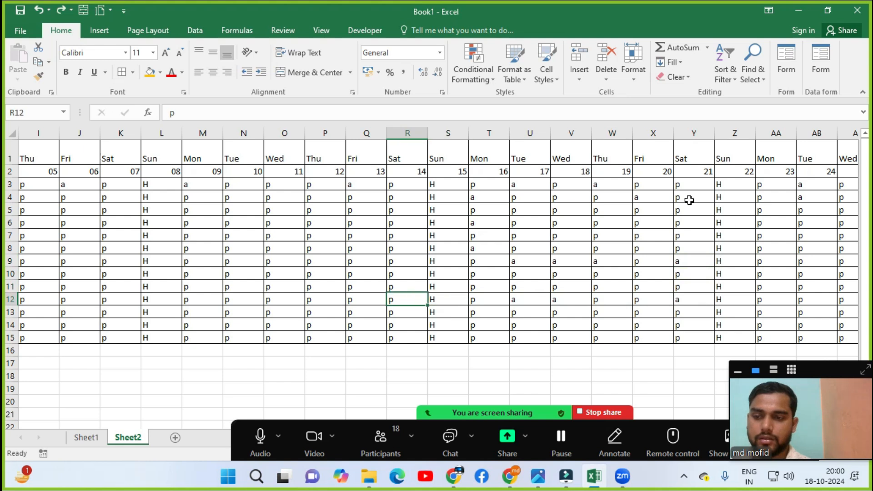
key("Left")
type("a")
key("Left")
key("Left")
type("a")
key("Left")
key("Left")
type("a")
key("Left")
Step: Enter a in row 12 for days 07 and 04, cells K12 and H12, and in H10 for day 04
key("Left")
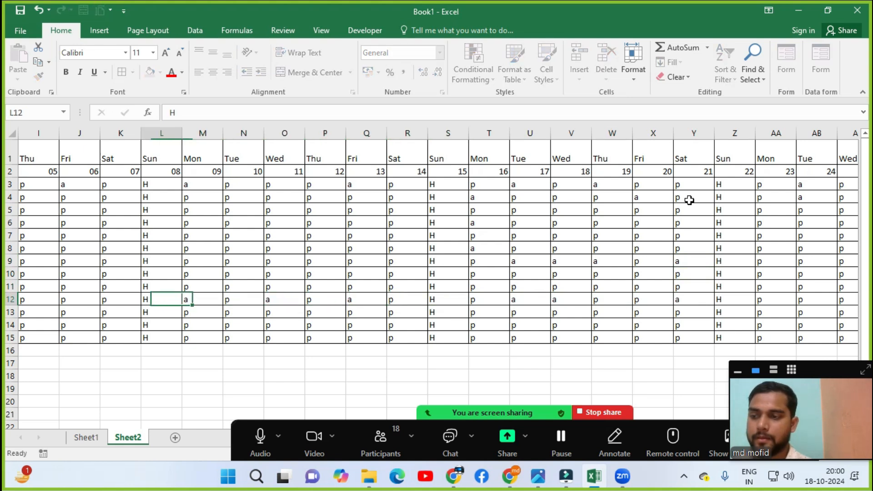
type("a")
key("Left")
key("Left")
key("Left")
key("Left")
key("Right")
type("a")
key("Up")
key("Up")
type("a")
key("Down")
Step: Mark the last employee absent with a on days 04, 06 and 07, in cells H15, J15 and K15
key("Down")
key("Down")
key("Down")
key("Down")
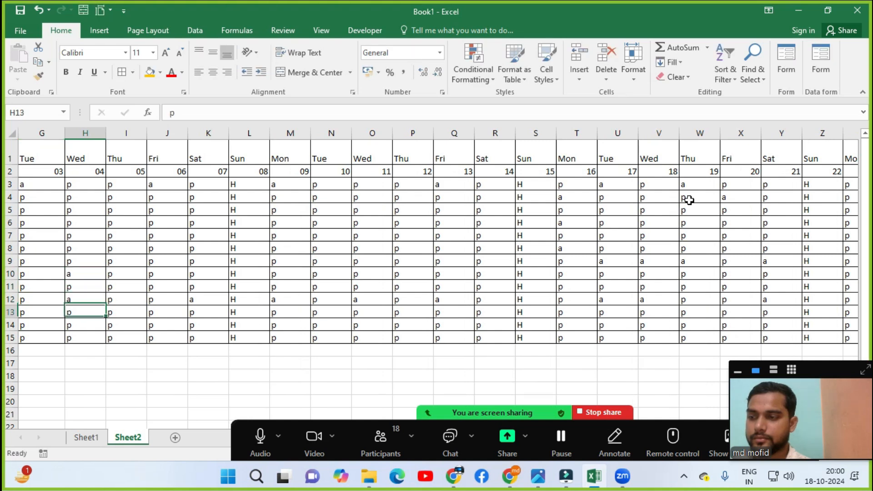
type("a")
key("Right")
key("Right")
type("a")
key("Right")
type("a")
key("Right")
Step: Enter a in row 14 for days 09, 11, 12 and 14, in cells M14, O14, P14 and R14
key("Right")
key("Up")
type("a")
key("Right")
key("Right")
type("a")
key("Right")
type("a")
key("Right")
key("Right")
type("a")
key("Right")
Step: Enter a in row 14 for days 17 and 19, in cells U14 and W14
key("Right")
key("Right")
type("a")
key("Right")
key("Right")
type("a")
key("Right")
Step: Re-enter the absence mark a for Saturday 21 in cell Y12
key("Right")
key("Up")
key("Up")
type("aa")
key("Up")
key("Up")
key("Down")
key("Down")
type("a")
key("Down")
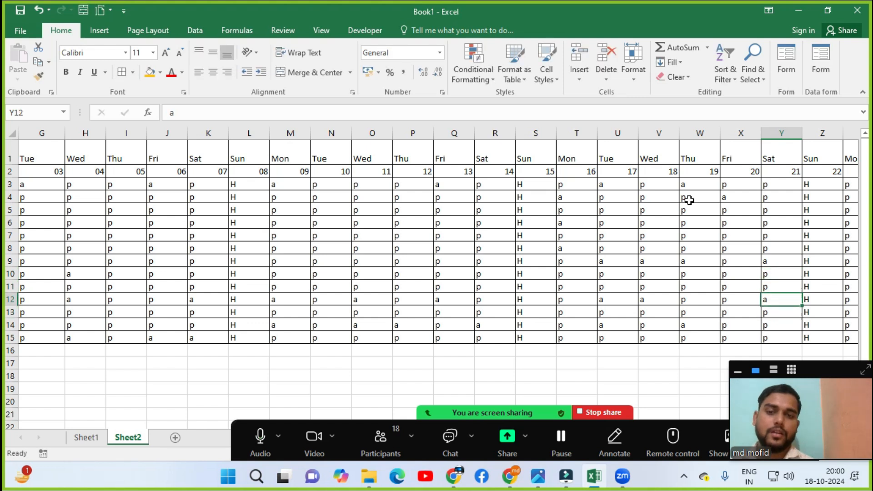
left_click(601, 188)
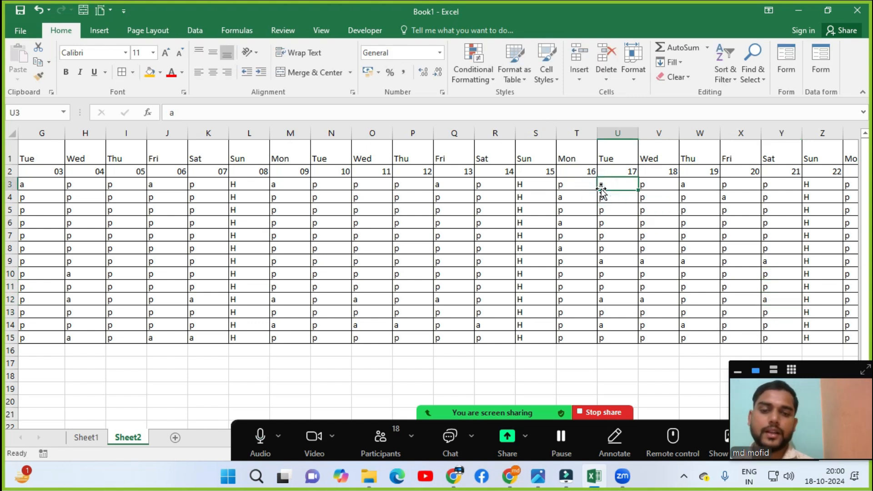
key("Up")
key("Right")
key("Right")
key("Right")
key("Right")
key("Right")
key("Right")
key("Right")
key("Right")
key("Right")
key("Right")
key("Right")
key("Right")
key("Right")
key("Right")
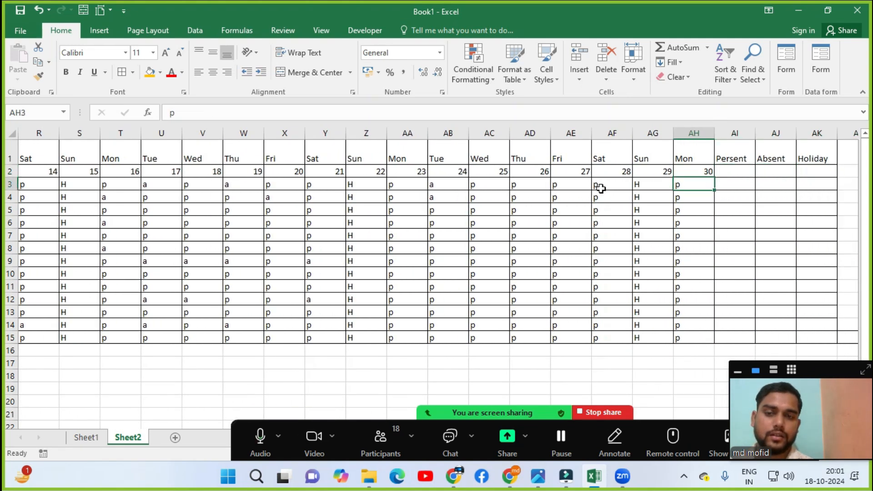
key("Up")
key("Down")
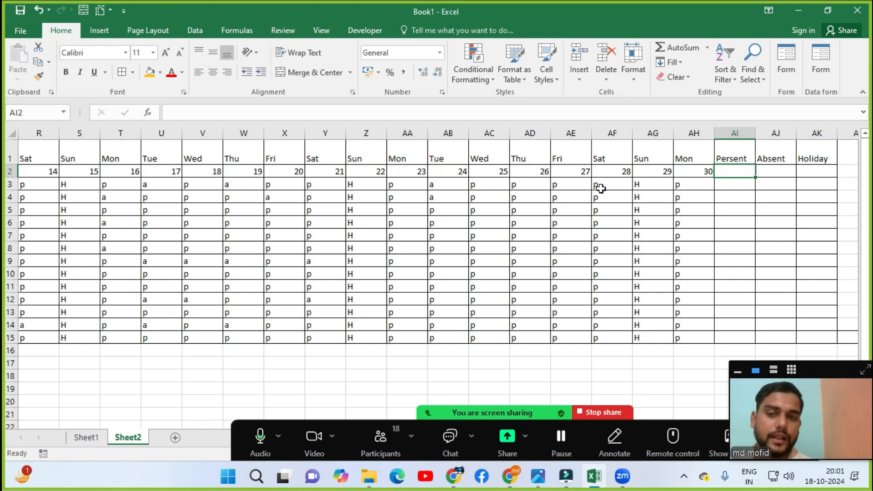
type("=countif")
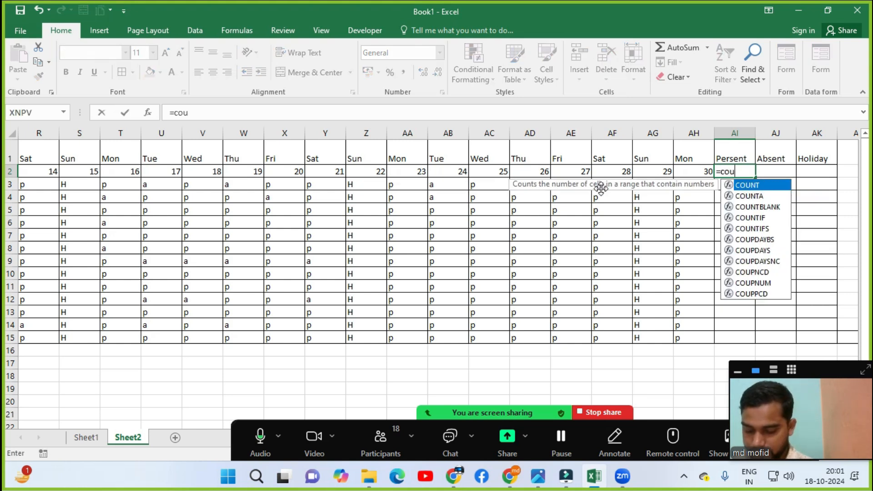
key("Tab")
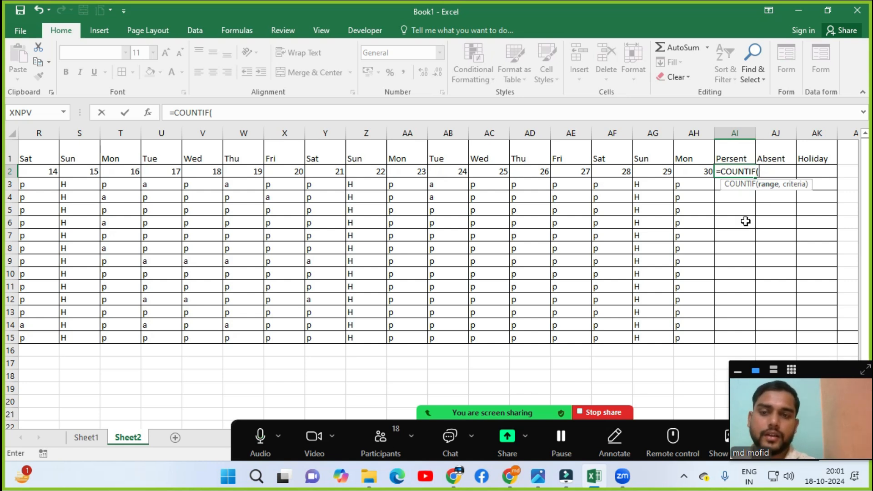
key("Escape")
key("Escape")
left_click(741, 184)
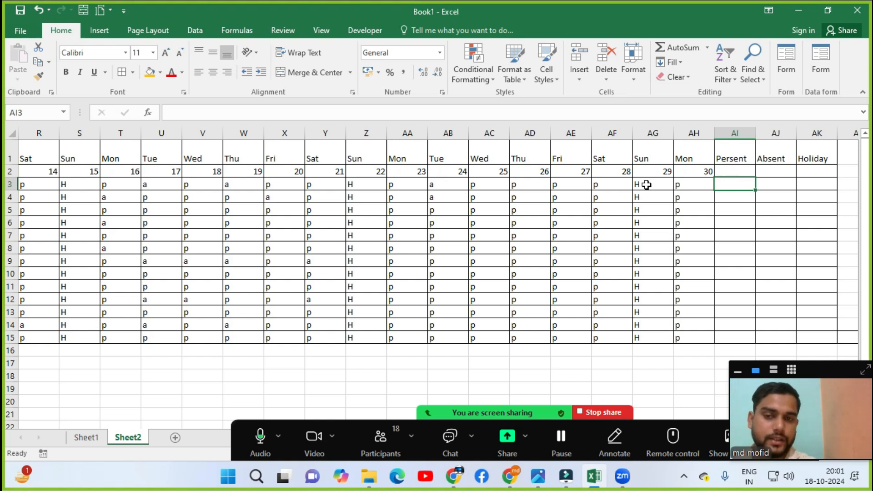
Step: Merge and center the Persent, Absent and Holiday headers individually across rows 1 and 2 in columns AI, AJ and AK
left_click_drag(730, 159, 772, 168)
left_click(309, 73)
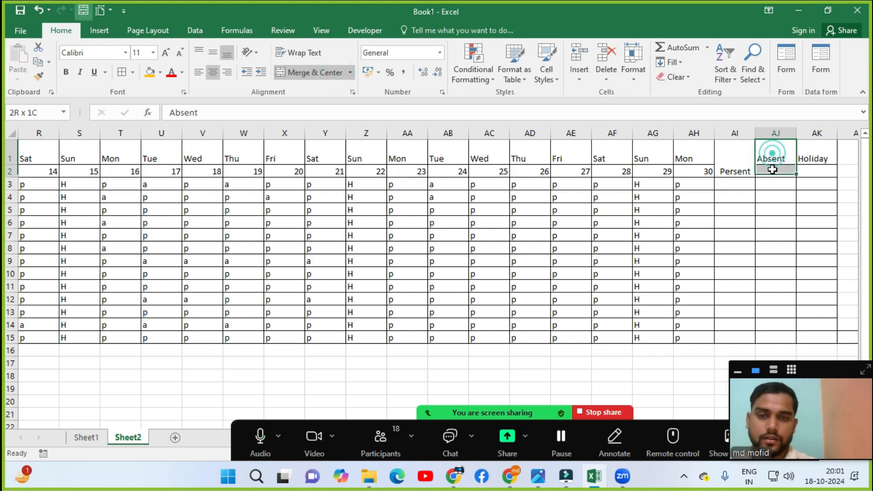
left_click(301, 72)
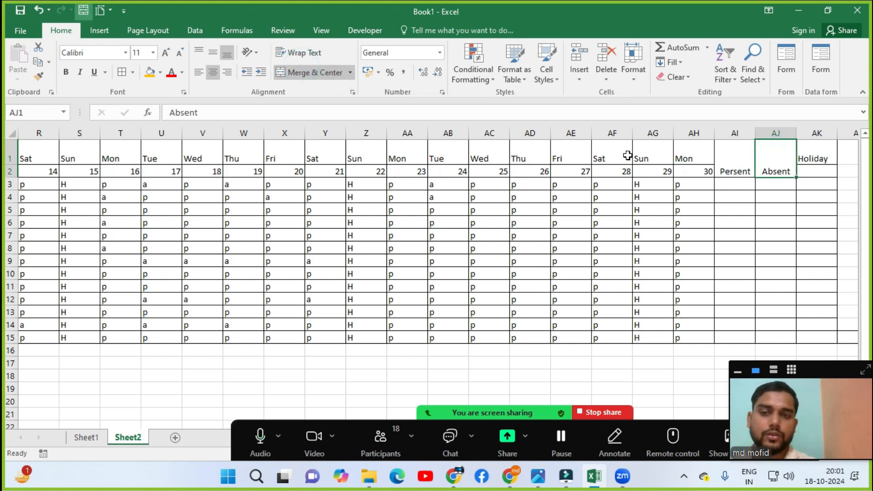
left_click_drag(815, 153, 817, 172)
left_click(300, 72)
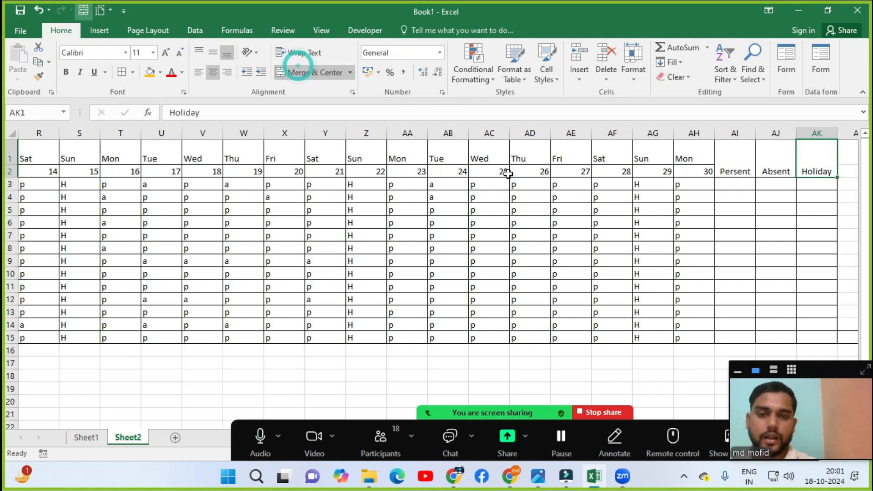
Step: Count the first employee's present days in AI3 with =COUNTIF(E3:AH3,"p")
left_click(726, 186)
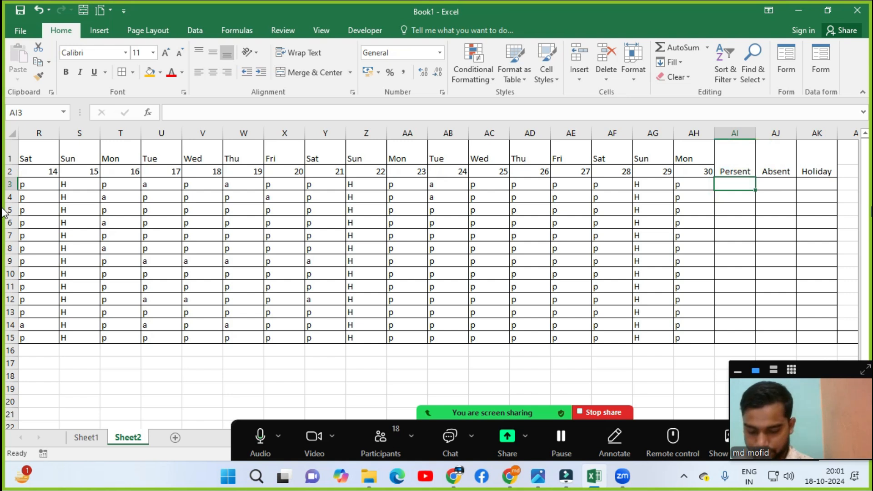
type("=countif")
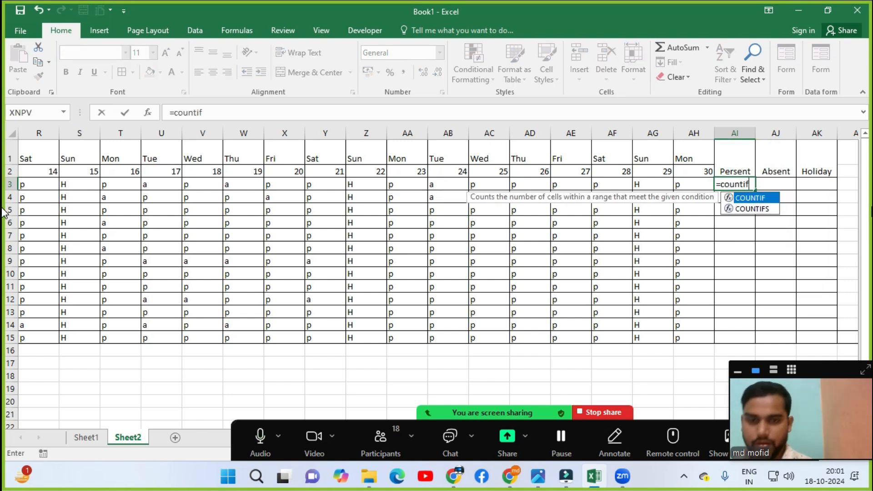
key("Tab")
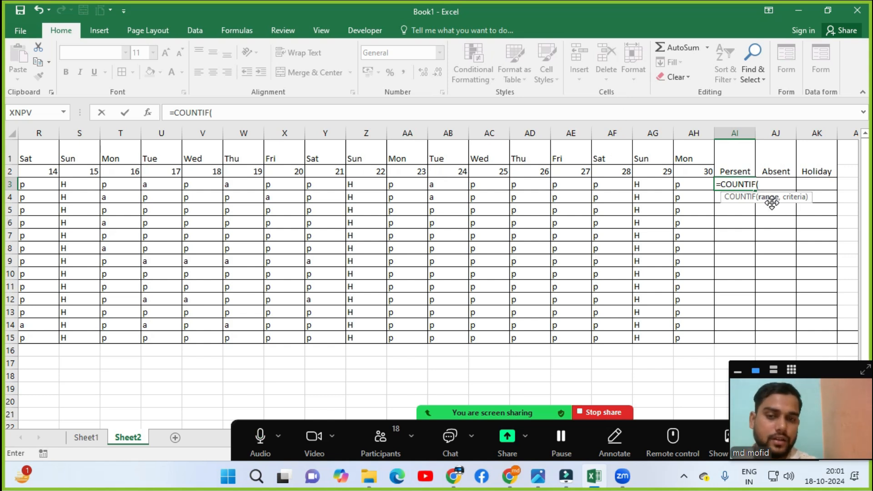
key("Left")
key("ctrl+Left")
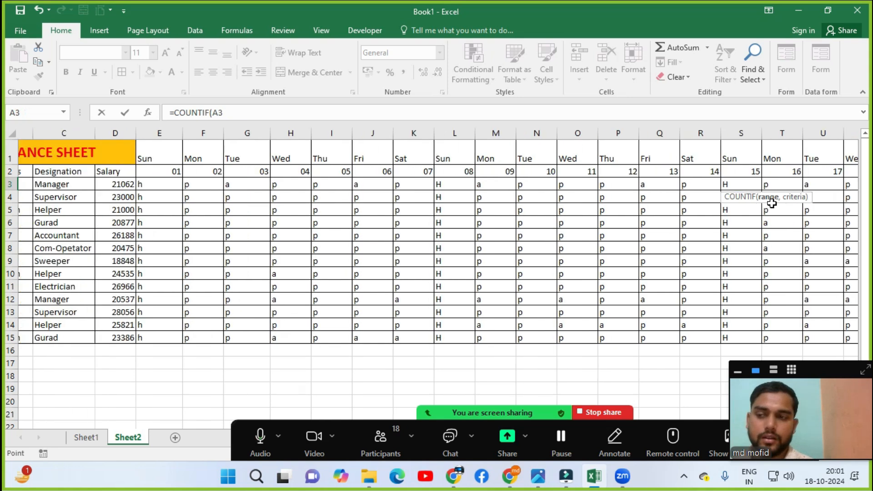
key("Right")
key("Right")
key("Right")
key("Right")
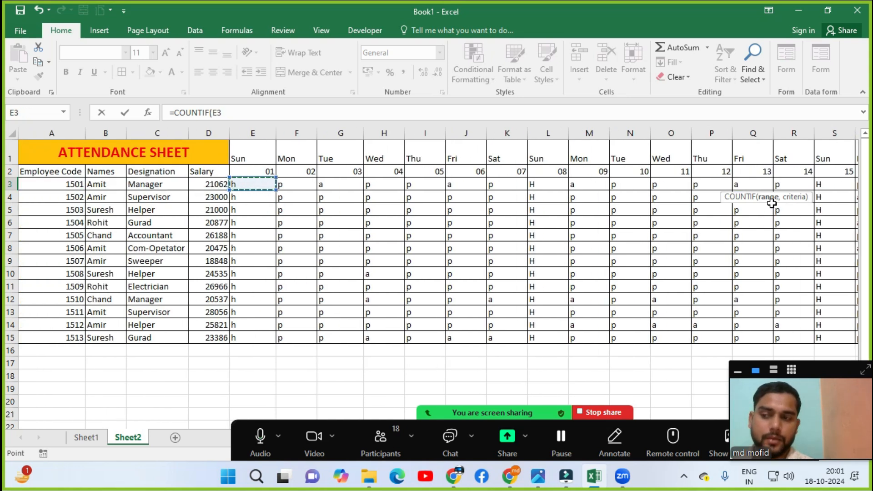
key("ctrl+shift+Right")
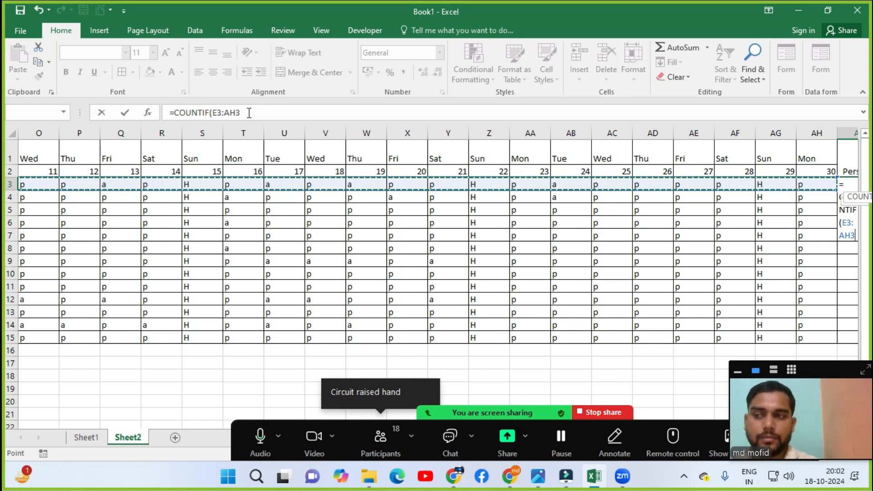
type(",")
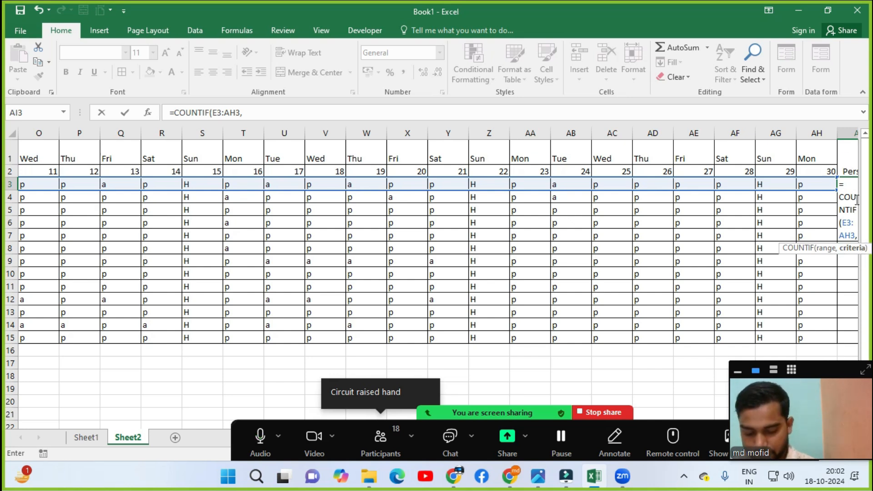
type("\"p\"")
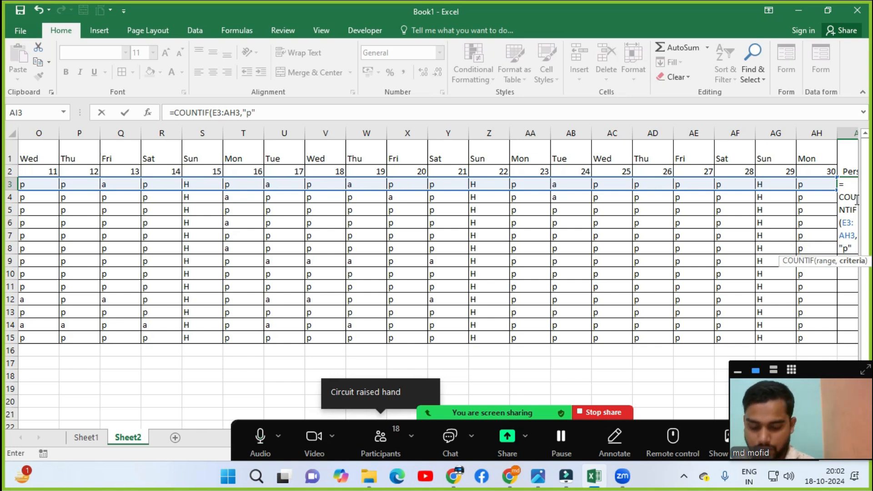
type(")")
key("Return")
Step: Count the first employee's absent days in AJ3 with =COUNTIF(E3:AH3,"A")
key("Up")
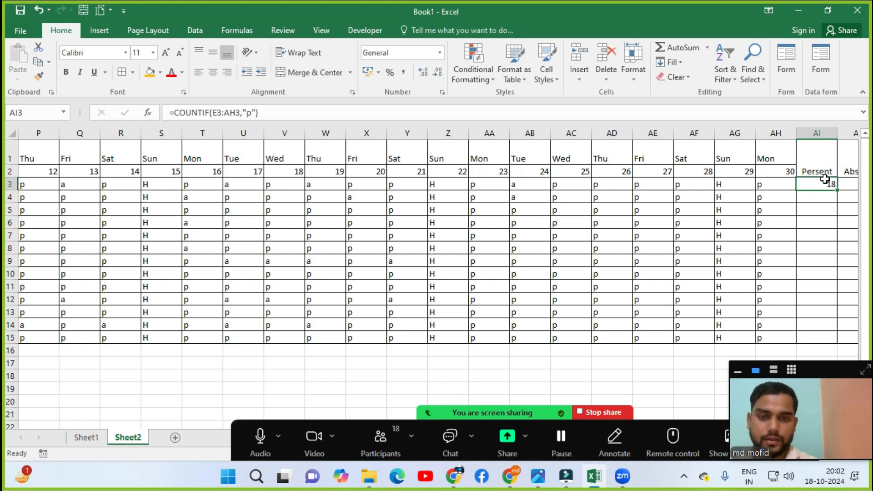
key("Right")
type("=countif")
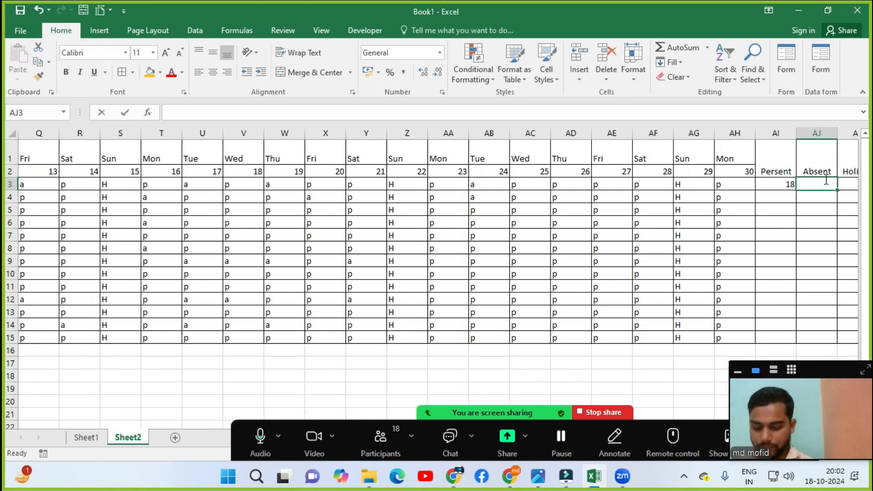
key("Tab")
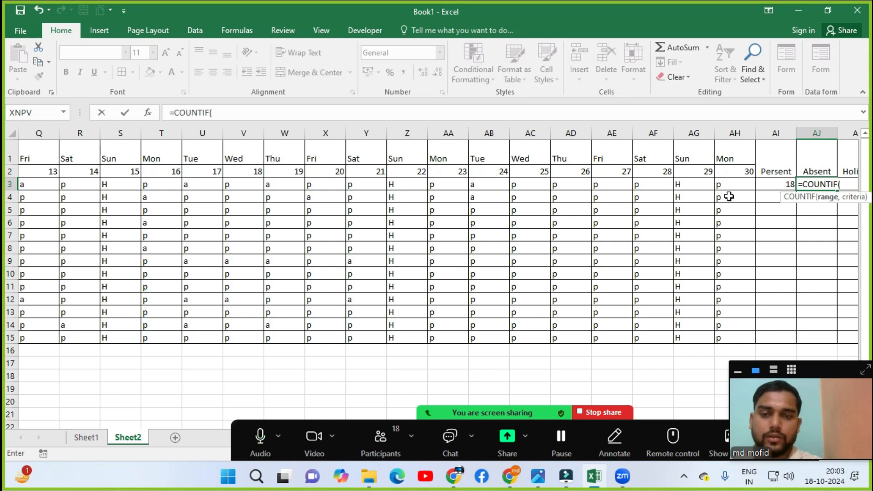
key("ctrl+Left")
key("Right")
key("Right")
key("Right")
key("Right")
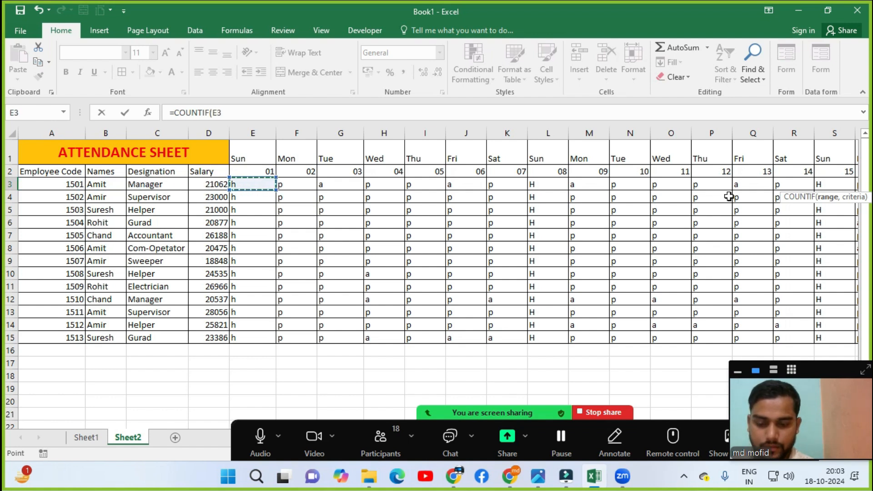
key("ctrl+shift+Right")
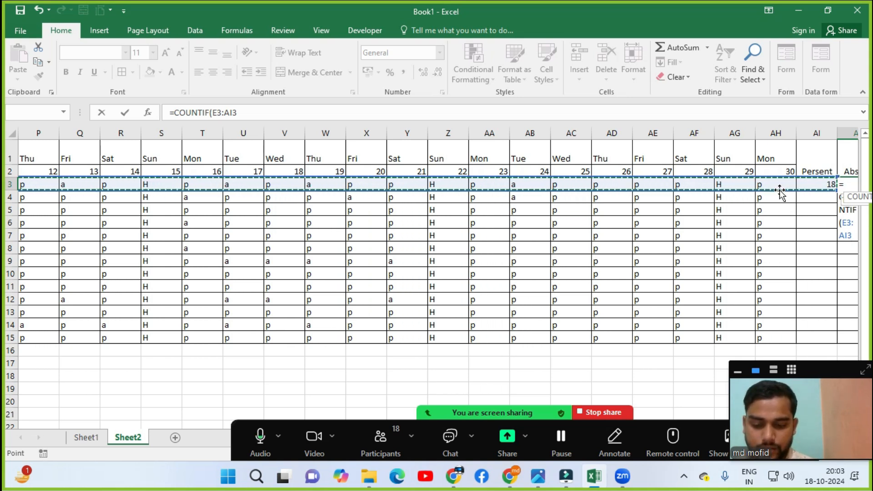
left_click_drag(781, 192, 781, 192)
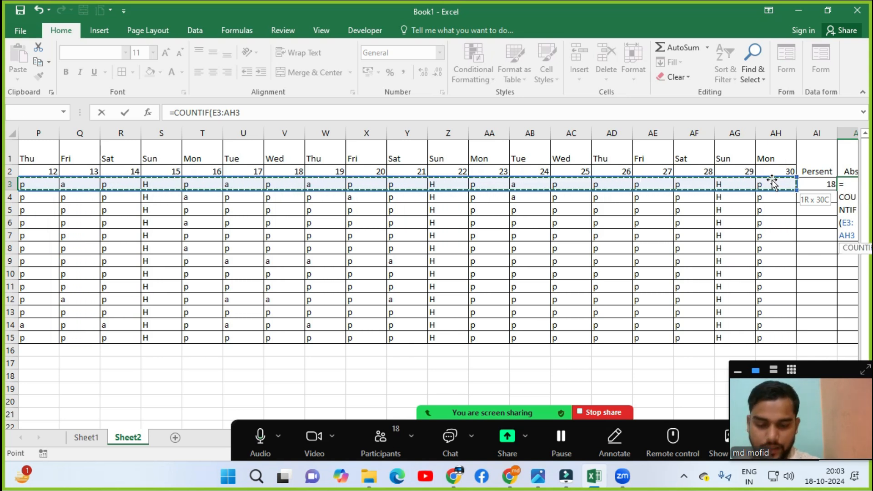
type(",")
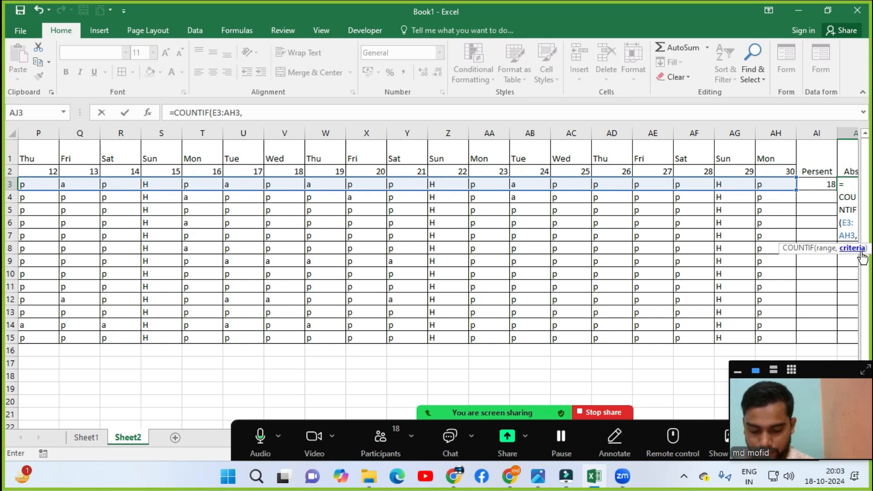
type("\"A\"")
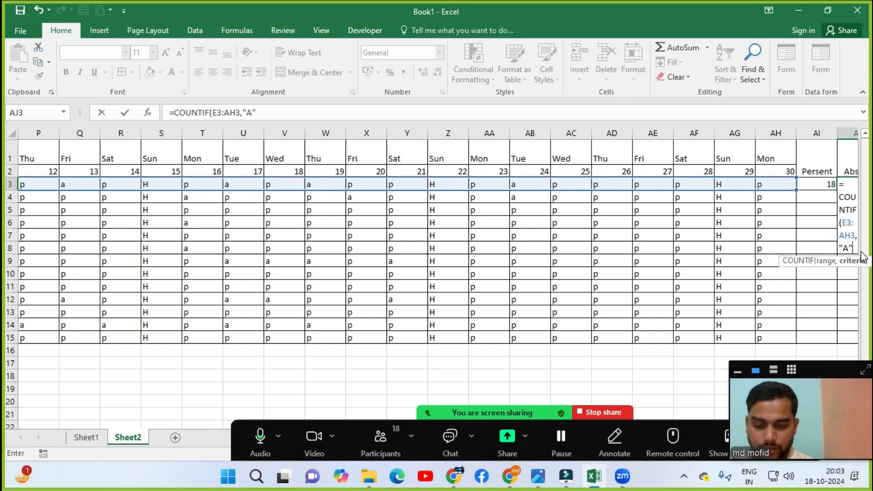
type(")")
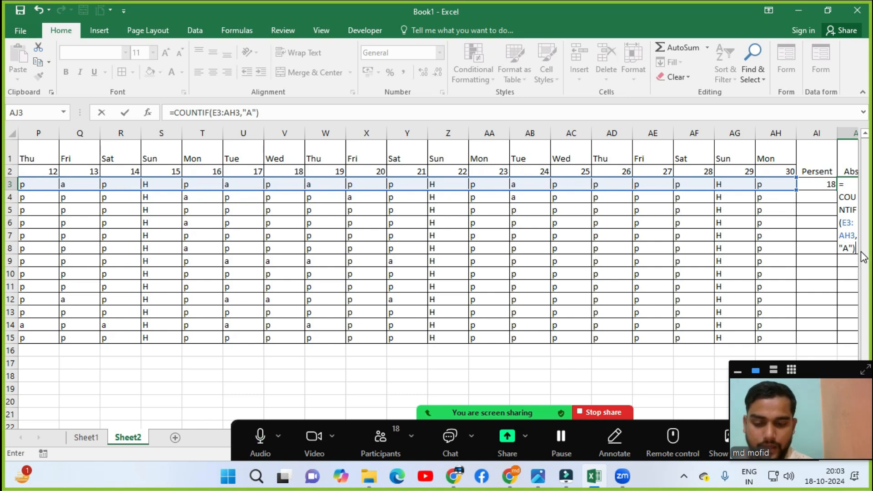
key("Return")
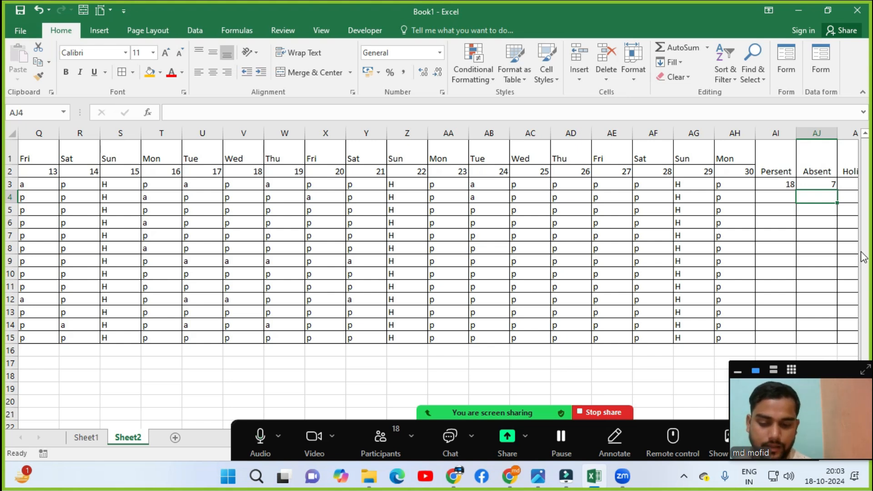
Step: Count the first employee's holidays in AK3 with =COUNTIF(E3:AH3,"h")
key("Right")
key("Up")
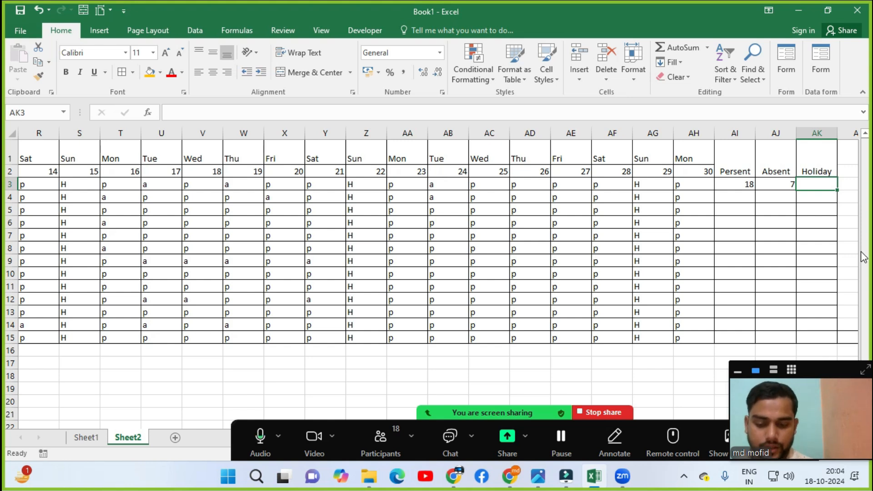
type("=")
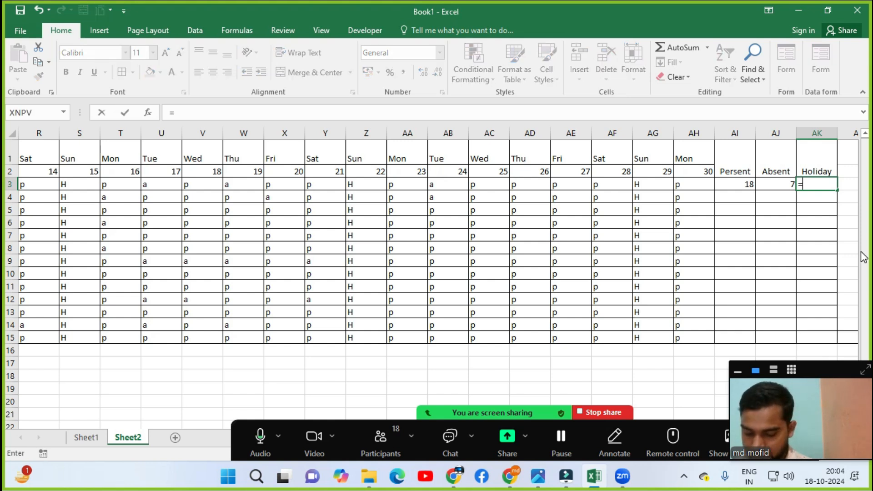
type("countif")
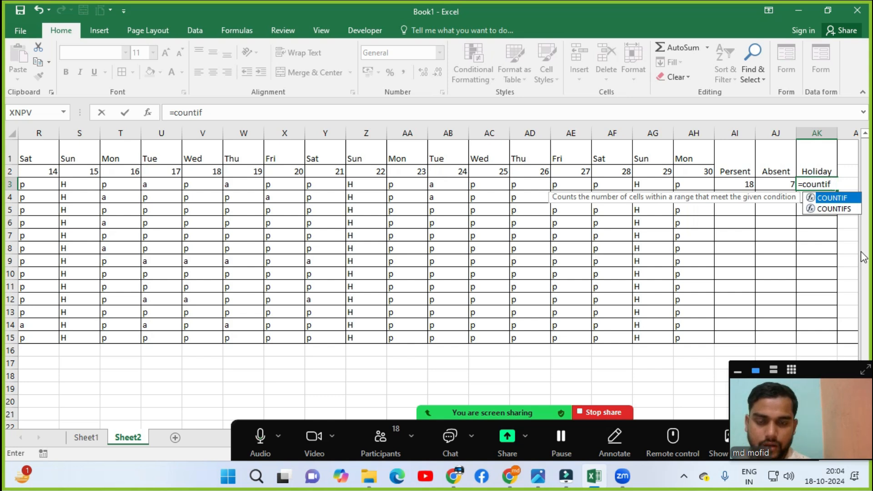
key("Tab")
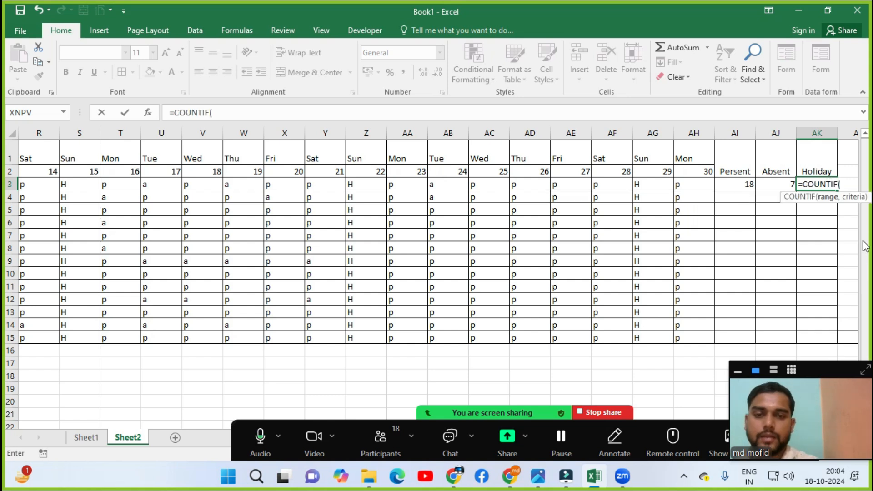
key("Left")
key("Left")
key("ctrl+Left")
key("Right")
key("Right")
key("Right")
key("Right")
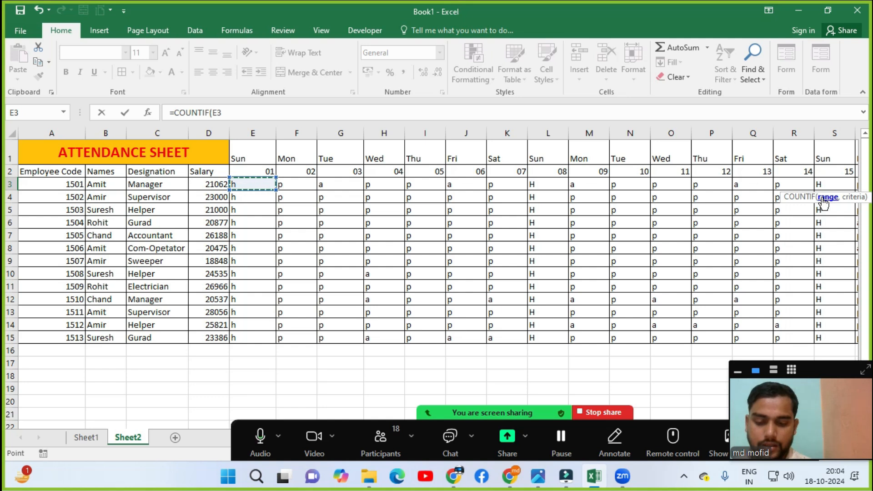
key("ctrl+shift+Right")
key("shift+Left")
key("shift+Left")
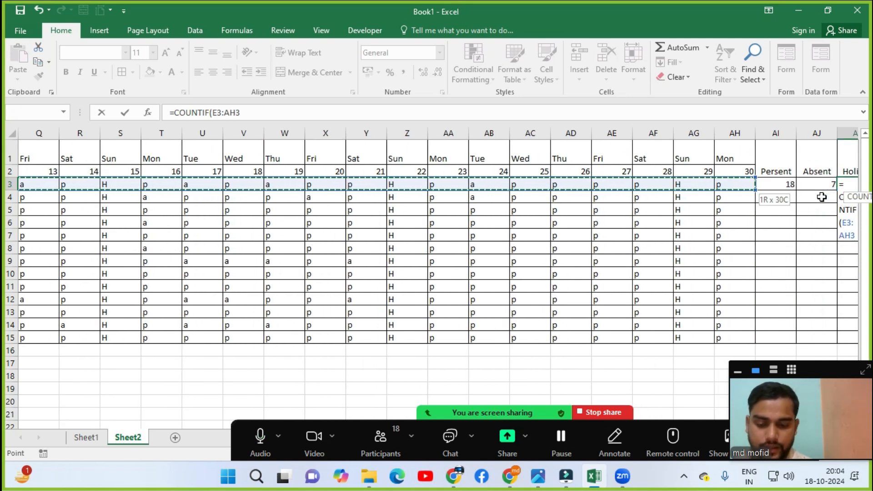
type(",")
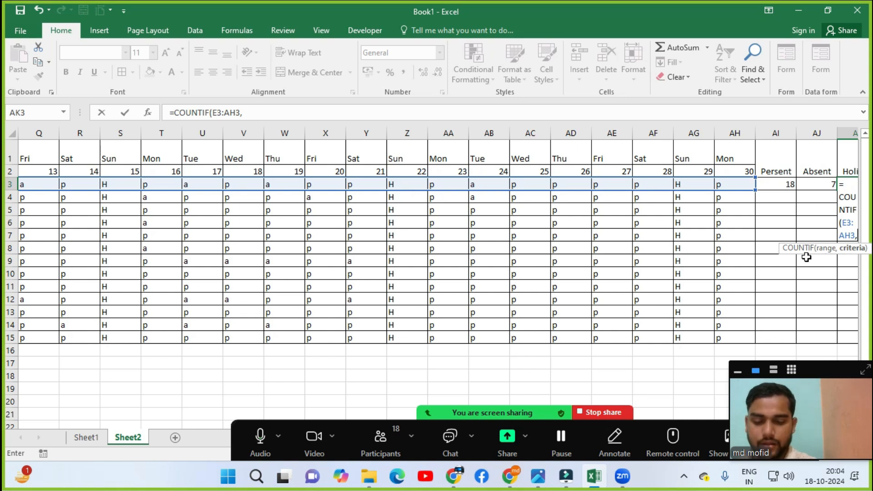
type("\"")
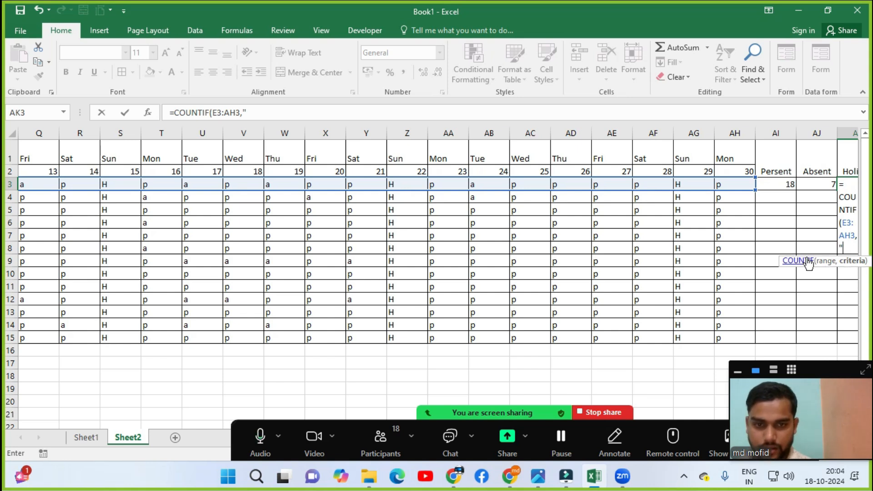
type("h\")")
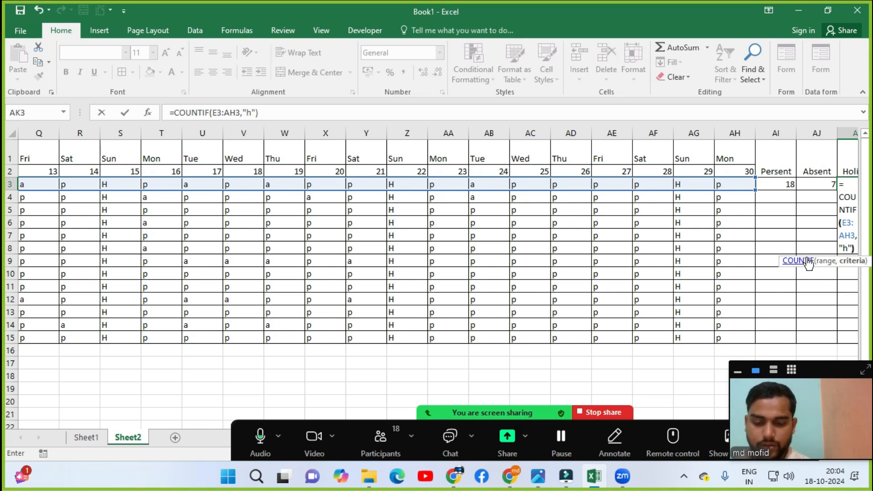
key("ctrl+Return")
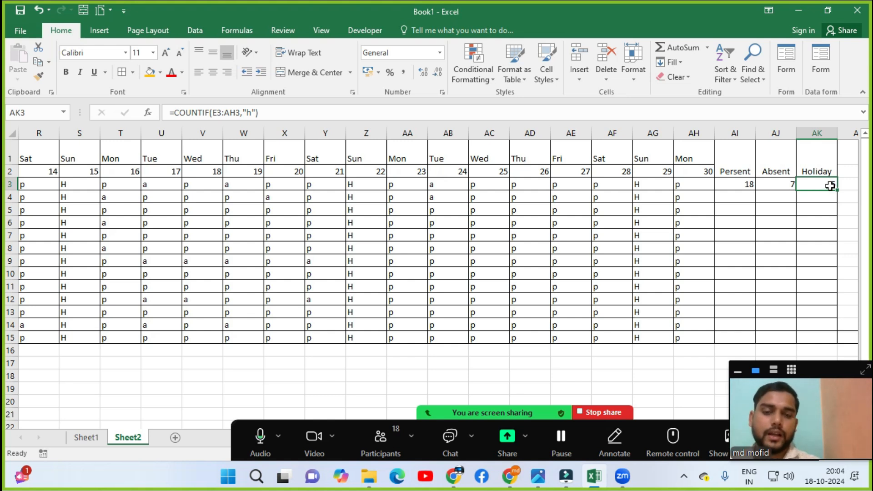
Step: Fill the Persent, Absent and Holiday formulas from row 3 down to row 15 for all employees
left_click(721, 208)
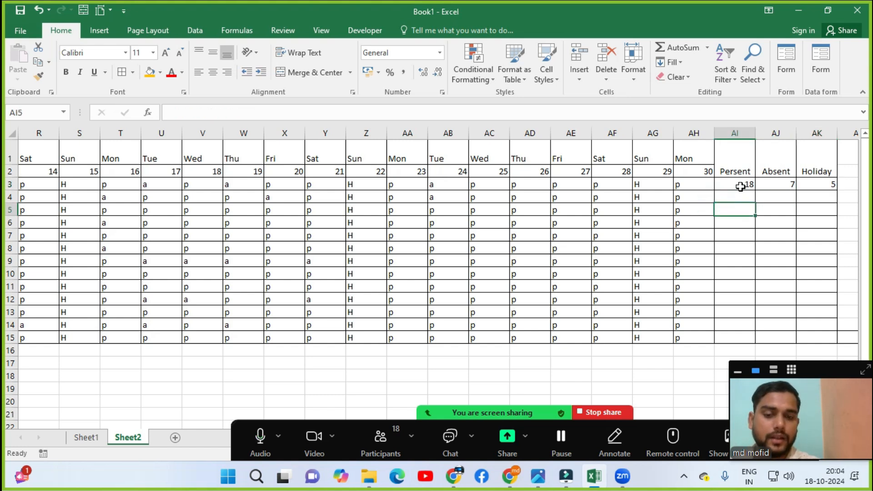
left_click_drag(741, 186, 737, 339)
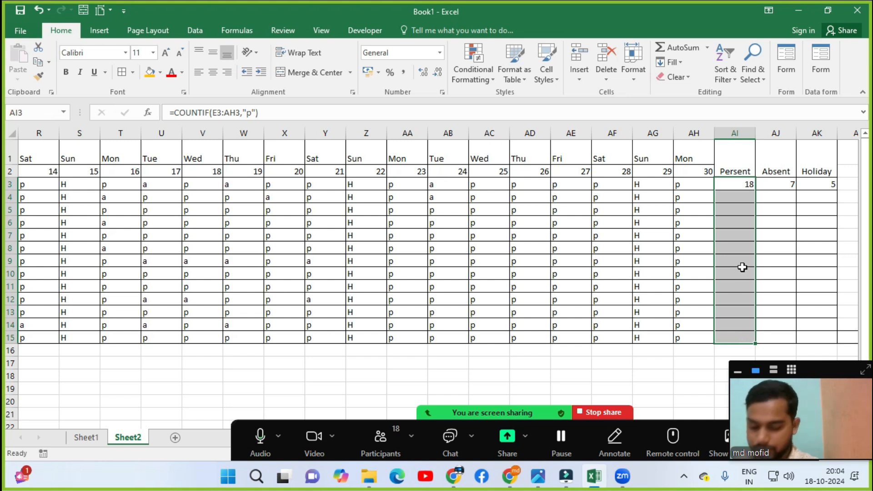
key("ctrl+d")
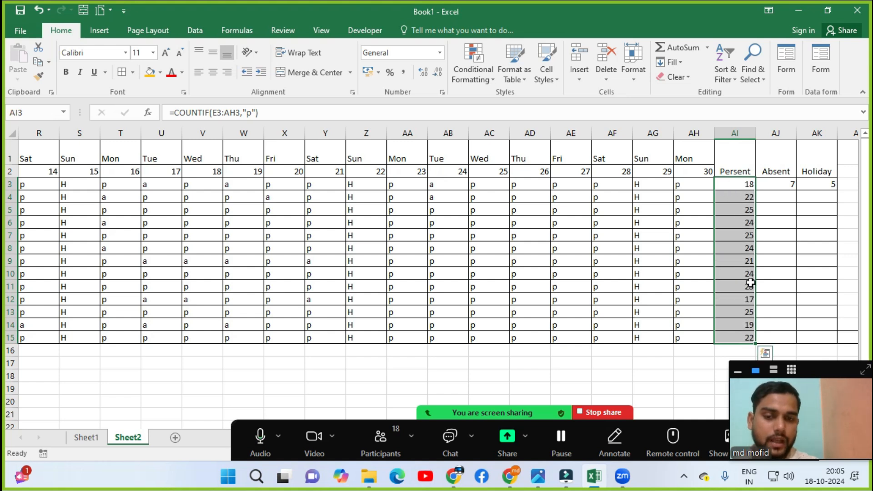
left_click_drag(792, 187, 781, 336)
key("ctrl+d")
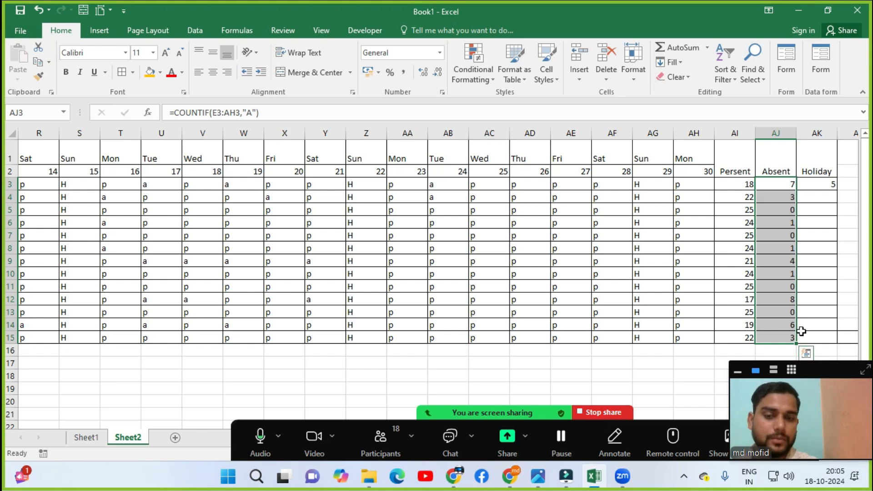
left_click_drag(825, 184, 826, 338)
key("ctrl+d")
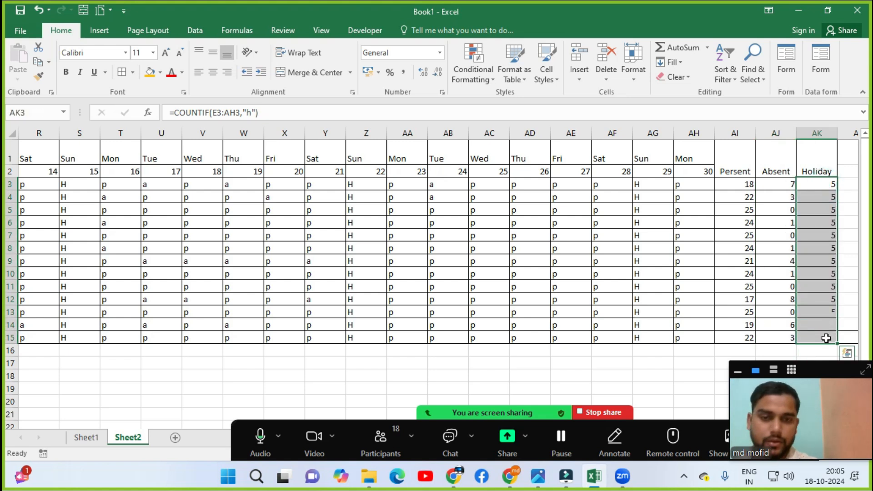
left_click(825, 299)
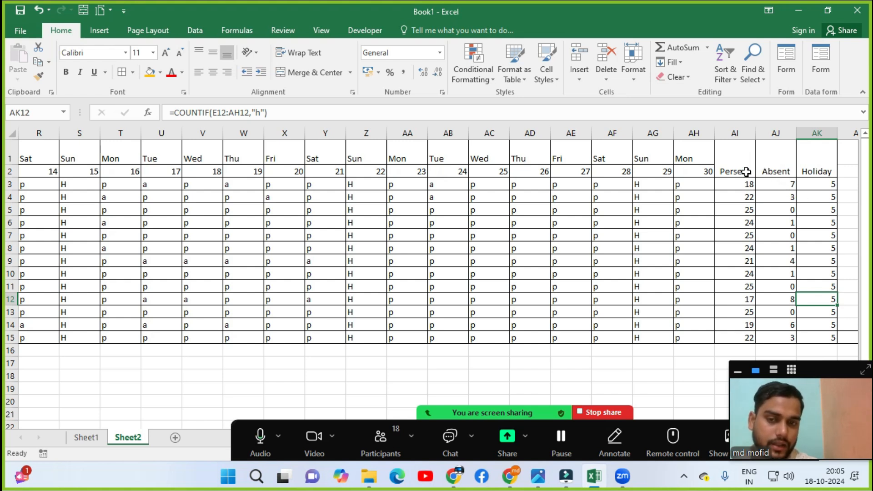
Step: Look back through the first employee's daily marks in row 3 as far as the employee code
left_click(659, 199)
left_click(300, 184)
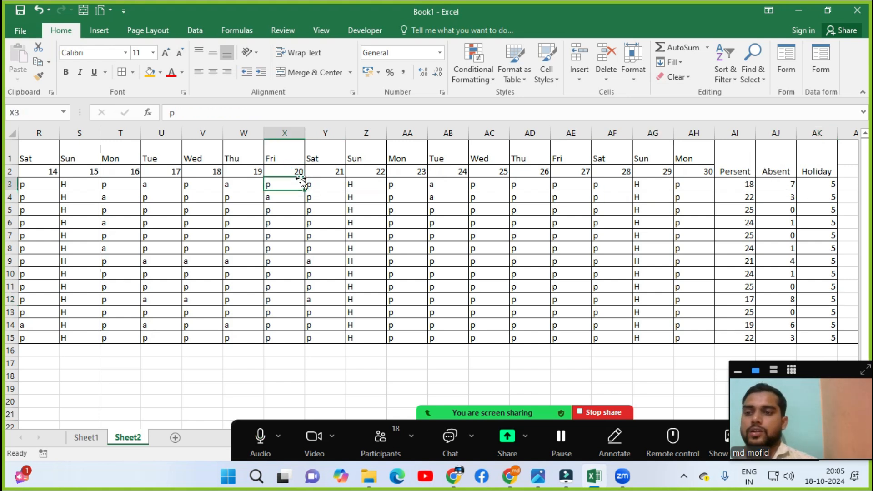
key("Left")
key("Left")
key("Left")
key("Left")
key("Left")
key("Left")
key("Left")
key("Left")
key("Left")
key("Left")
key("Left")
key("Left")
key("Left")
key("Left")
key("Left")
key("Left")
key("Left")
key("Left")
key("Left")
key("Left")
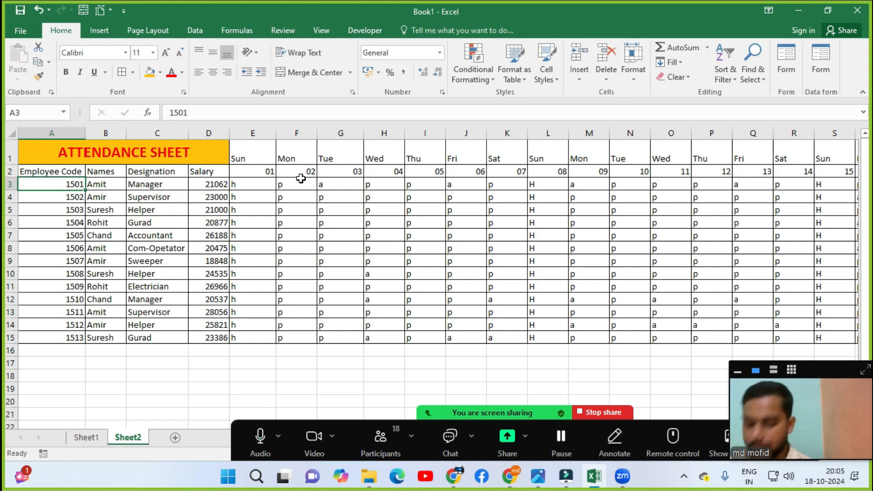
key("alt+w")
key("q")
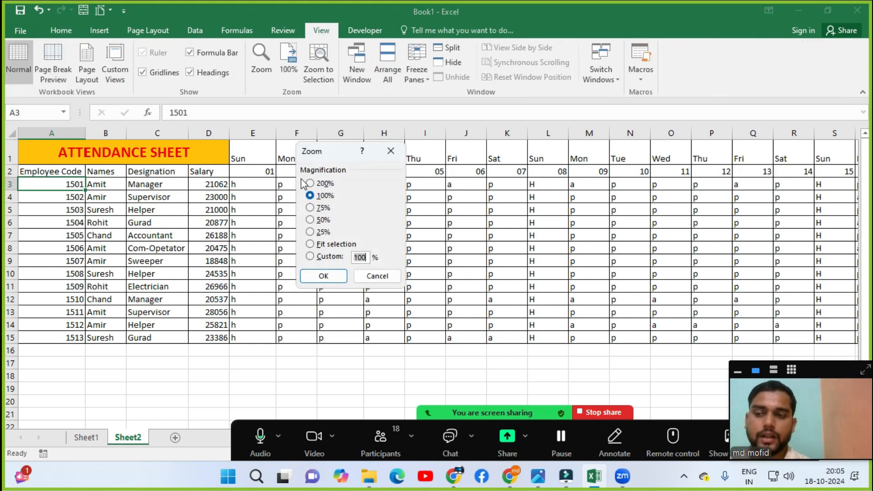
key("Return")
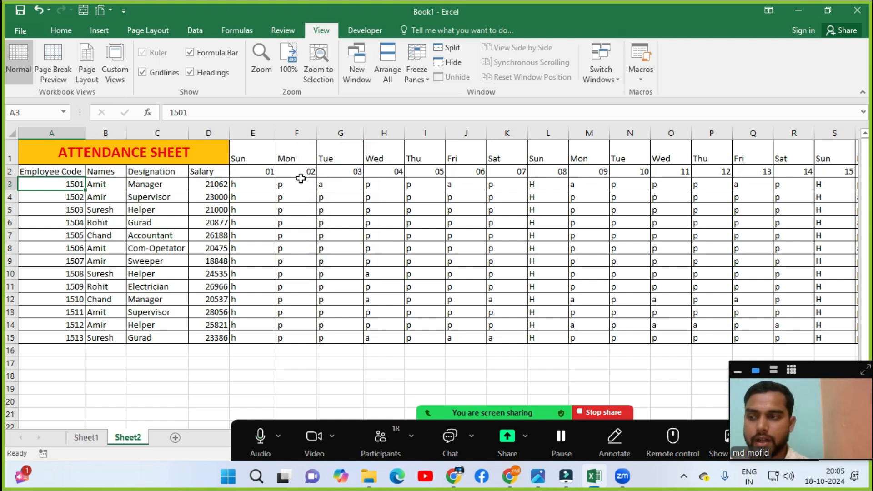
key("alt+w")
key("q")
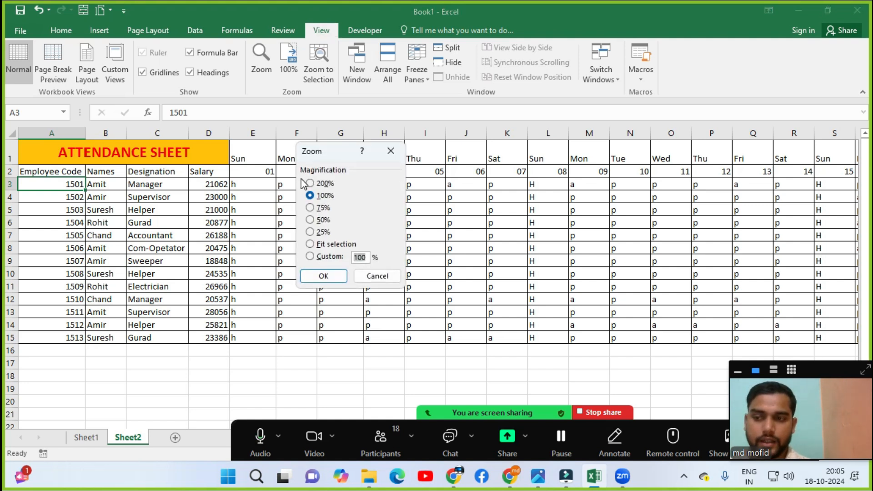
key("Escape")
left_click(336, 221)
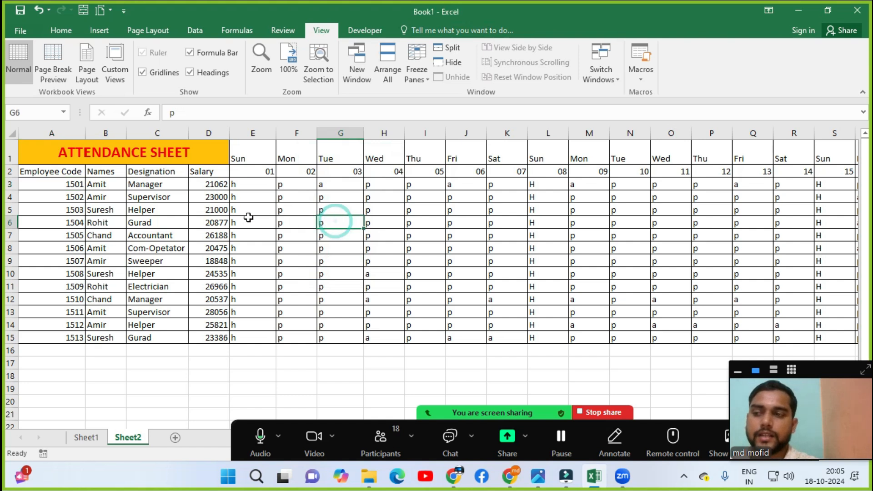
left_click(132, 151)
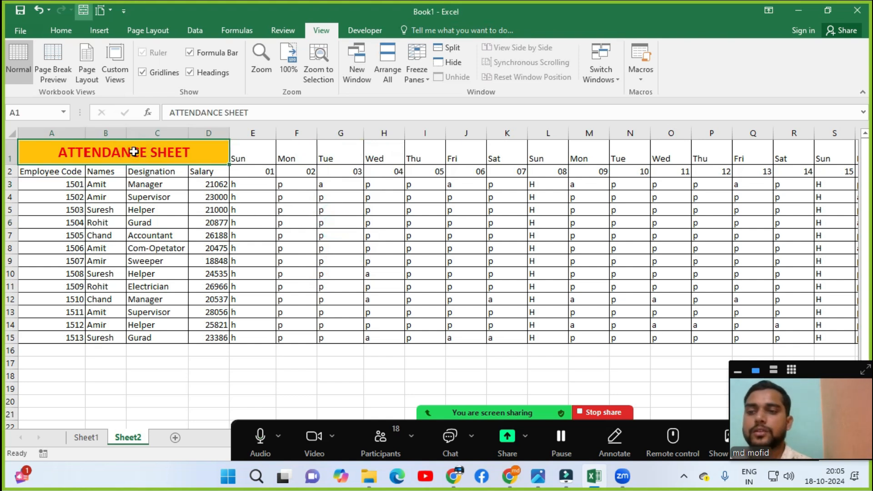
key("Down")
key("Right")
key("Right")
key("Down")
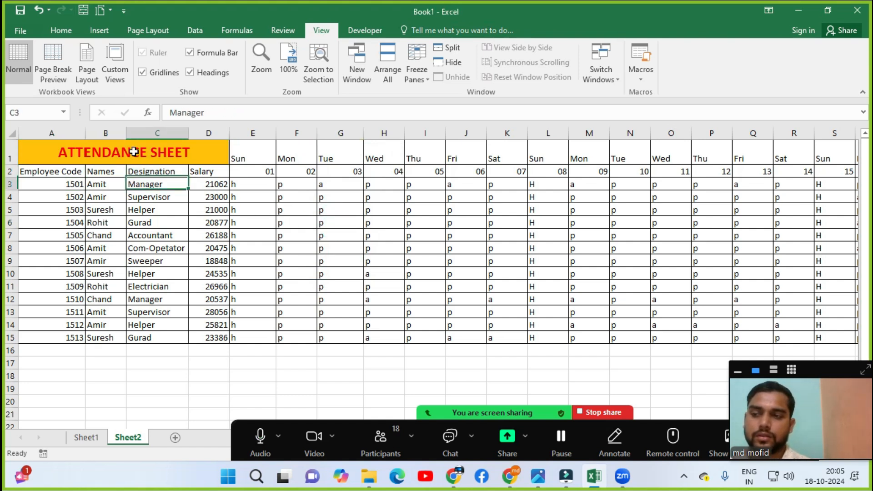
key("Down")
key("Right")
key("Right")
key("Up")
key("ctrl+shift+Right")
key("ctrl+shift+Down")
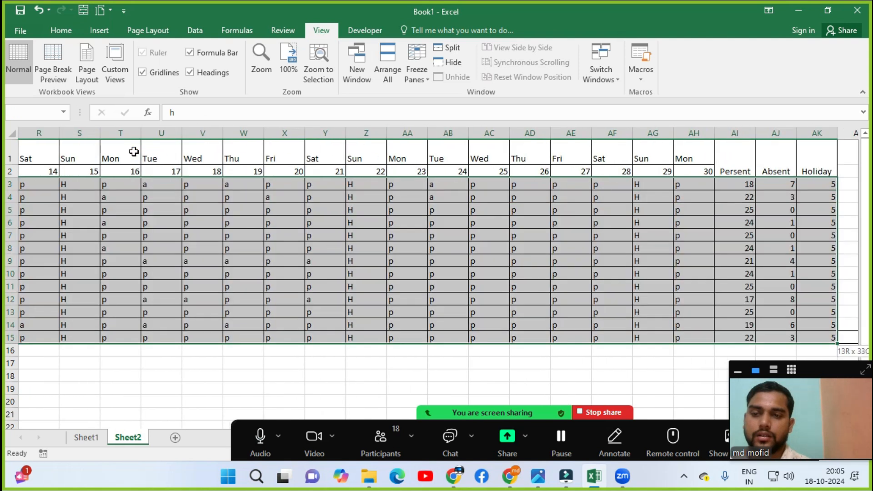
key("Left")
key("Left")
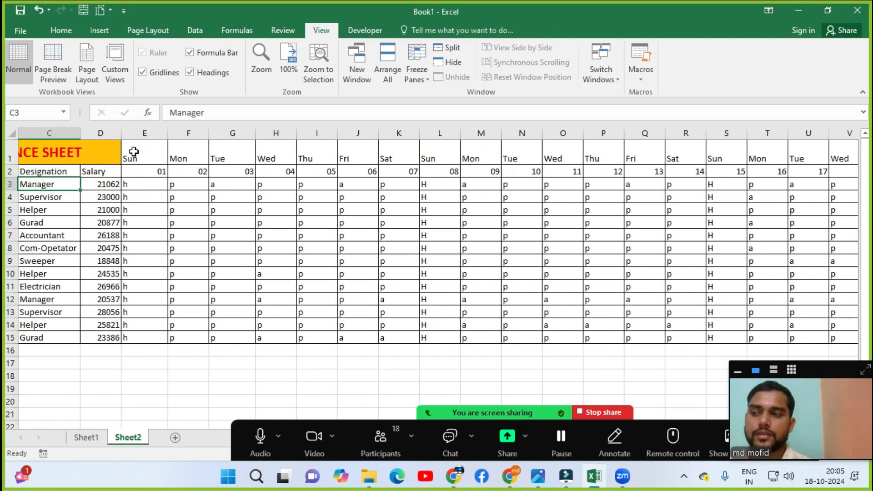
Step: Create a conditional formatting rule on E3:AK15 for cells with specific text containing p
key("Right")
key("Right")
key("ctrl+shift+Right")
key("ctrl+shift+Down")
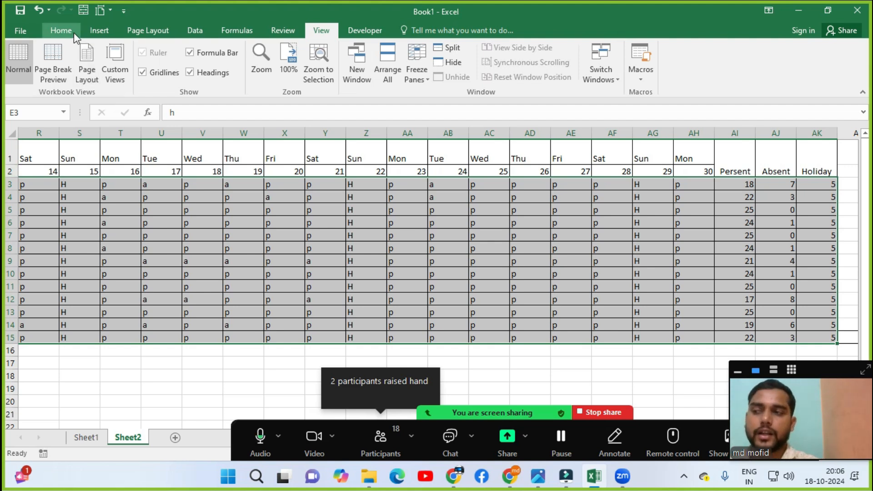
left_click(62, 30)
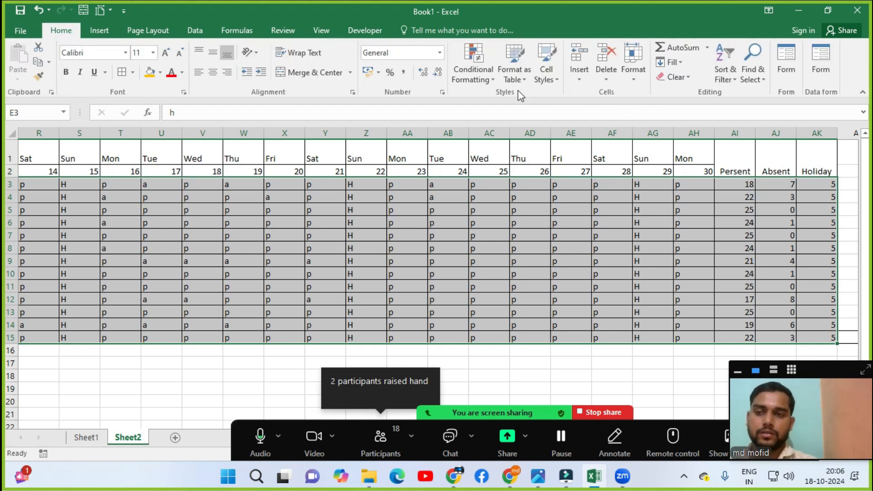
left_click(470, 82)
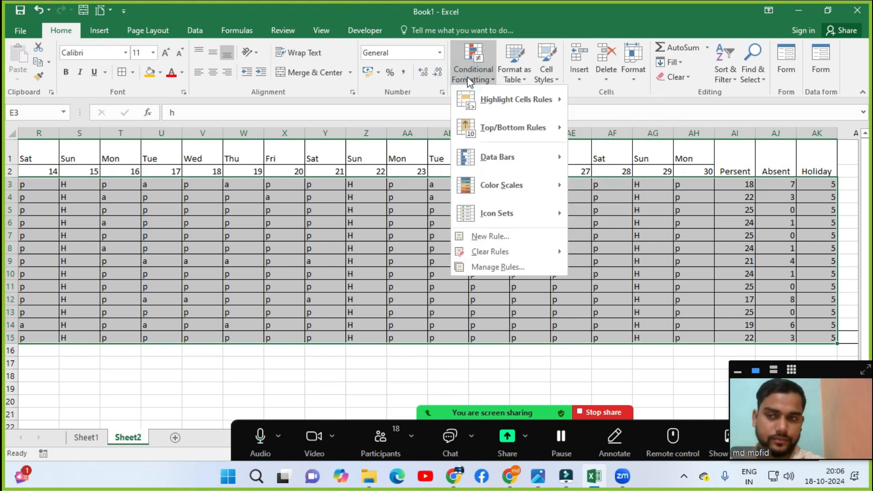
left_click(479, 239)
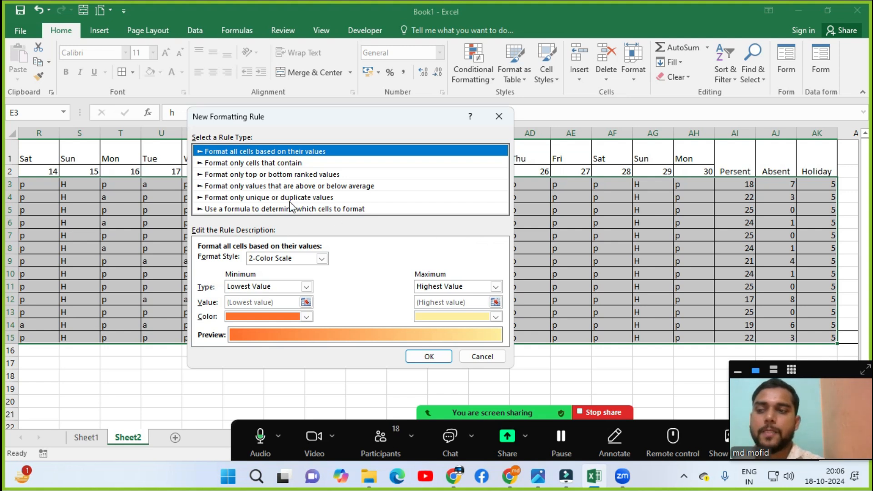
left_click(234, 163)
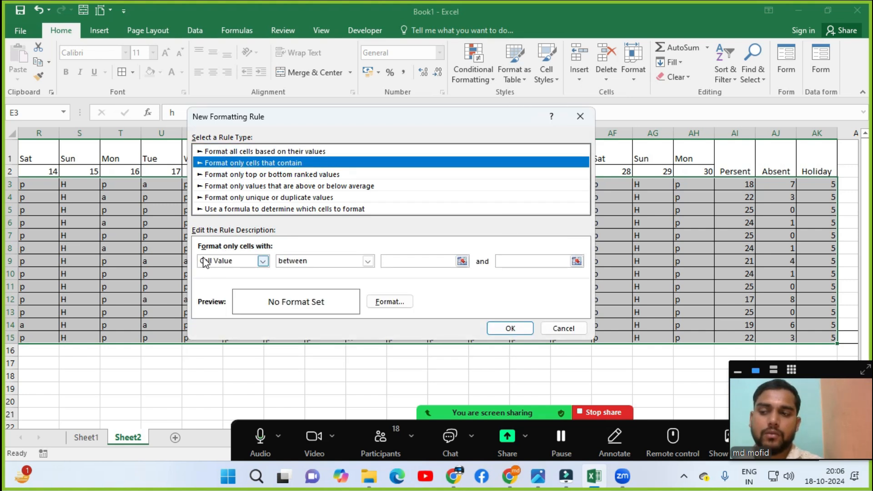
left_click(231, 262)
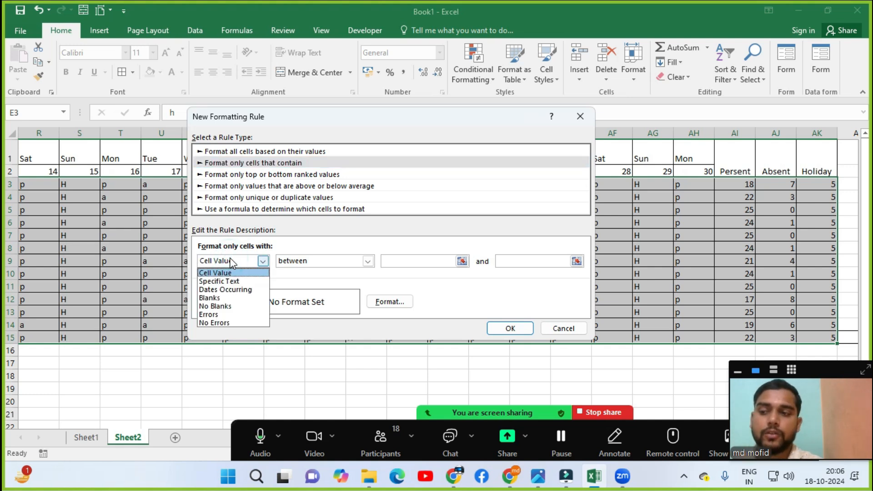
left_click(223, 284)
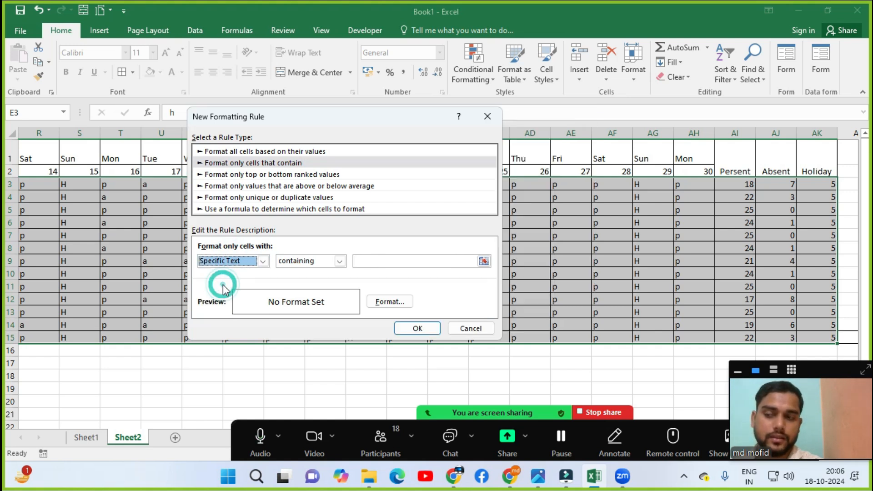
left_click(366, 261)
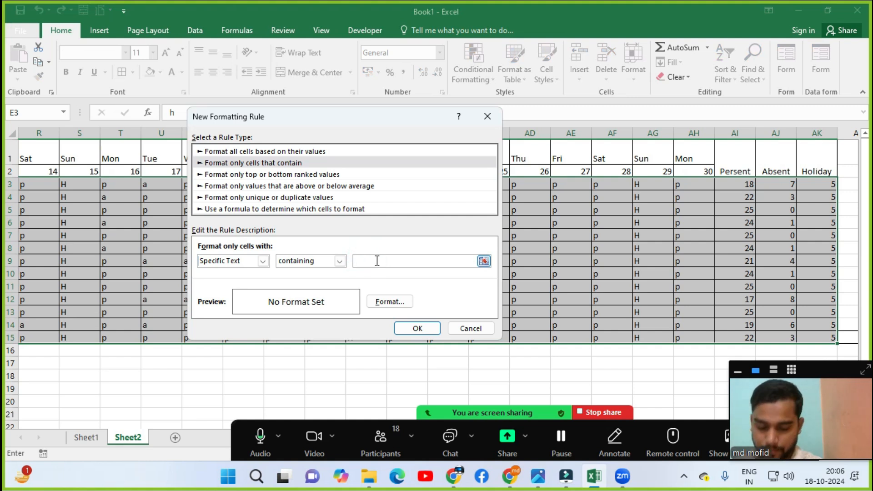
type("p")
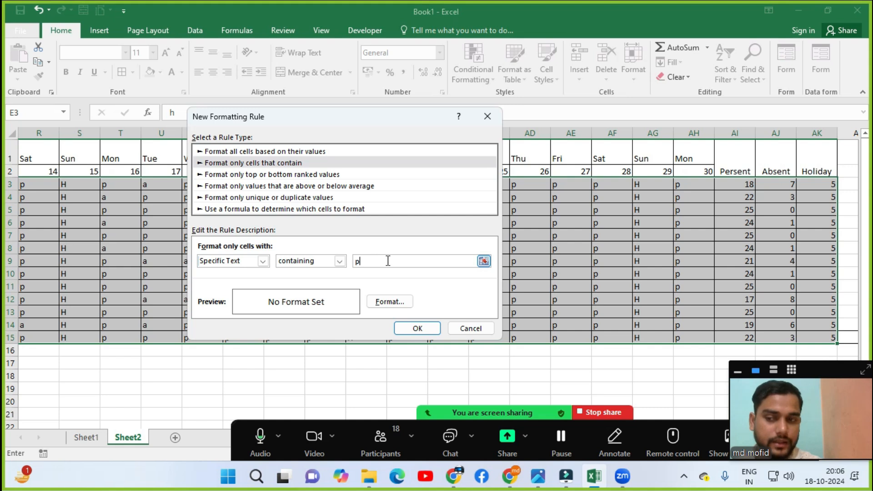
Step: Give the p rule a red background fill and apply it to the attendance marks
left_click(394, 303)
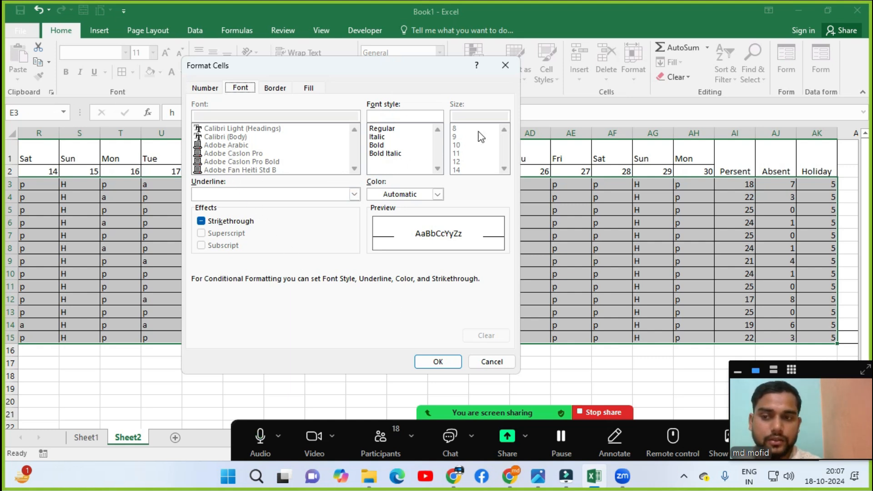
left_click(309, 89)
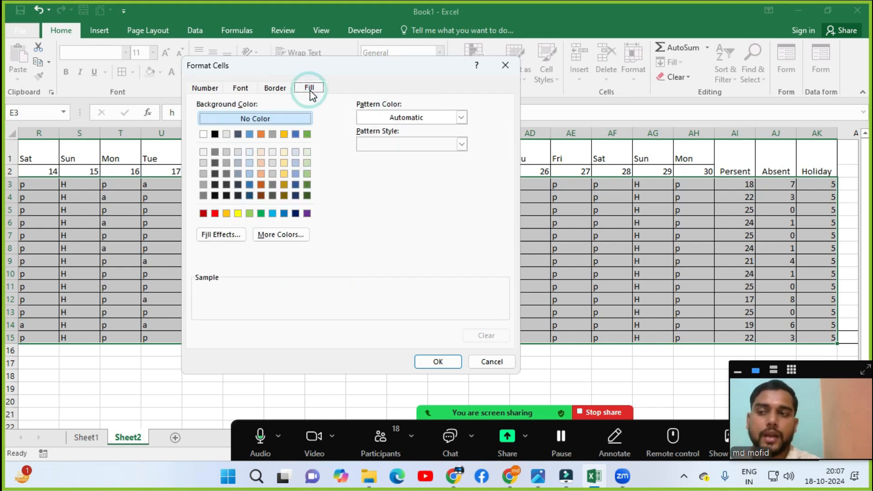
left_click(215, 214)
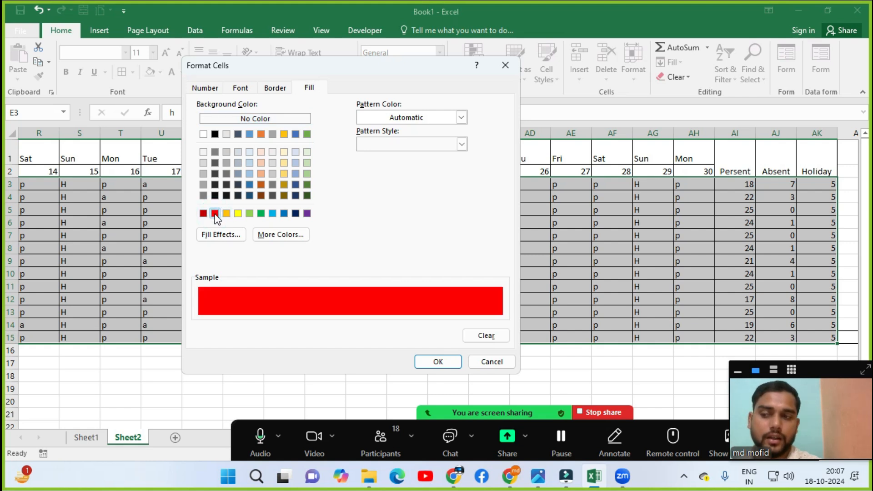
left_click(417, 362)
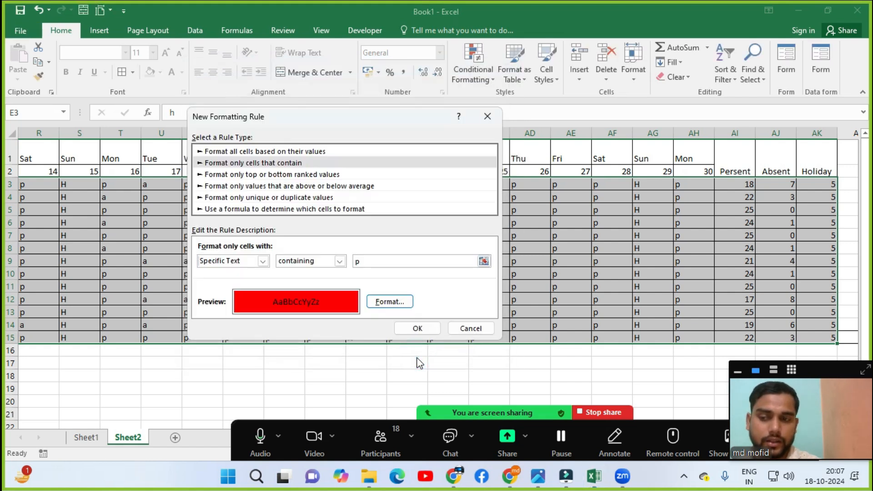
left_click(418, 332)
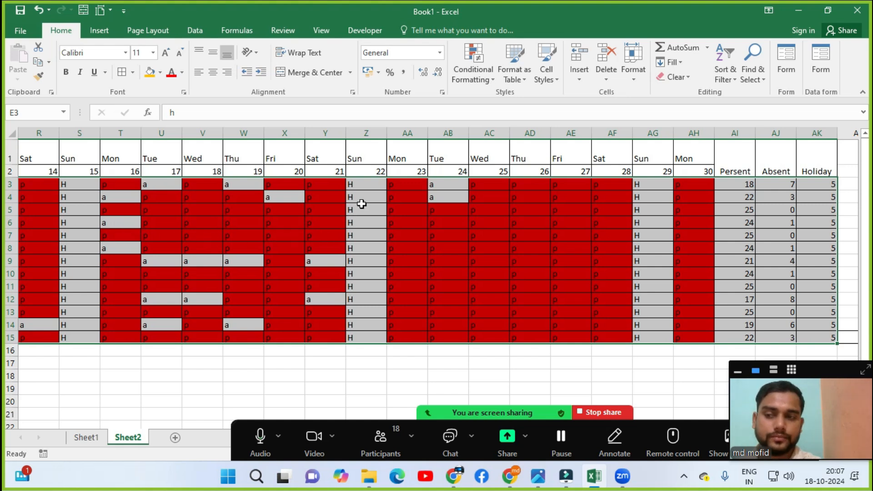
Step: Add a second conditional formatting rule to E3:AK15 that fills cells with specific text containing h in yellow
left_click(485, 78)
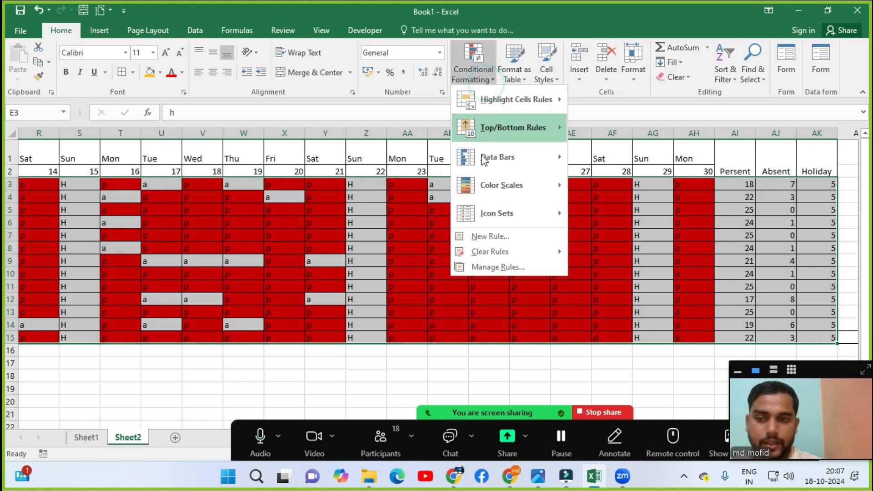
left_click(481, 236)
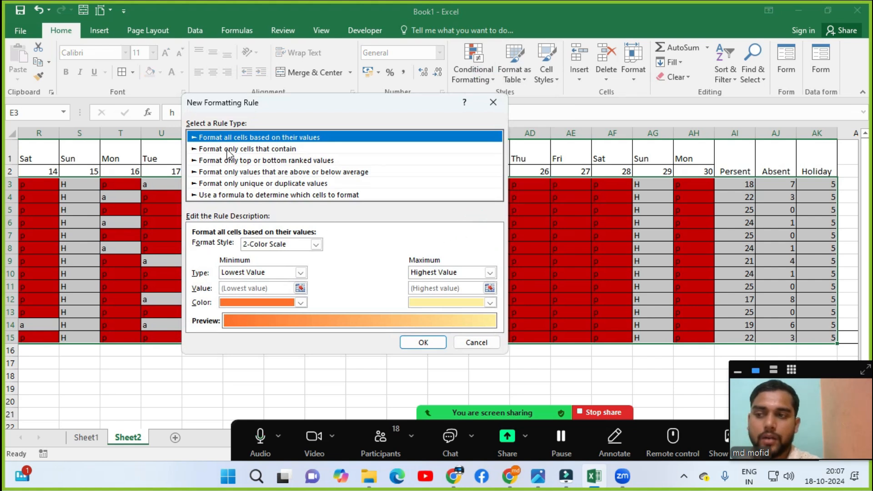
left_click(241, 150)
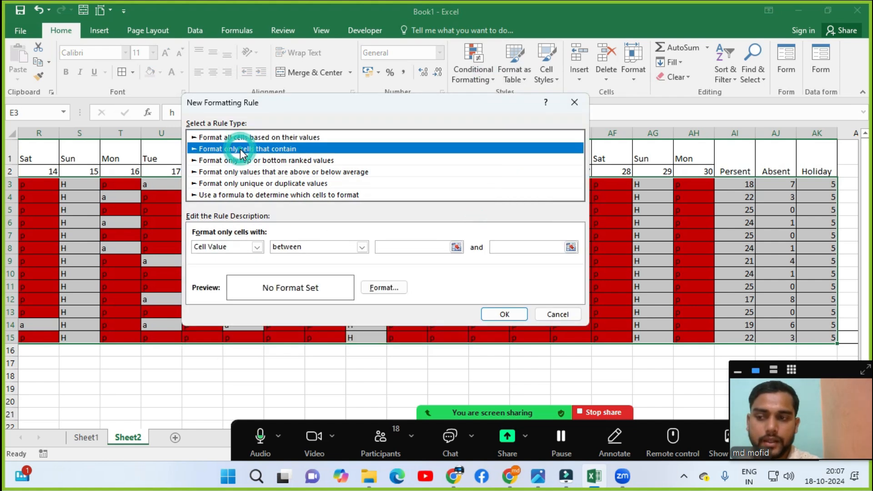
left_click(228, 247)
left_click(223, 269)
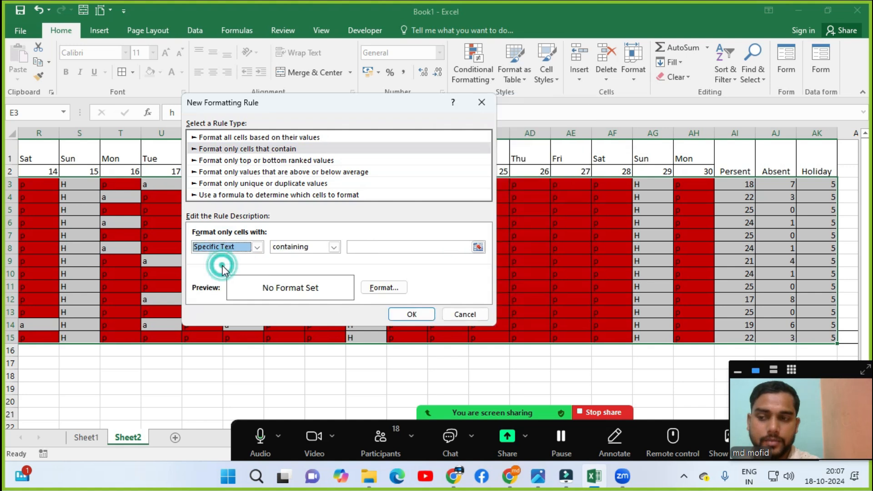
left_click(370, 248)
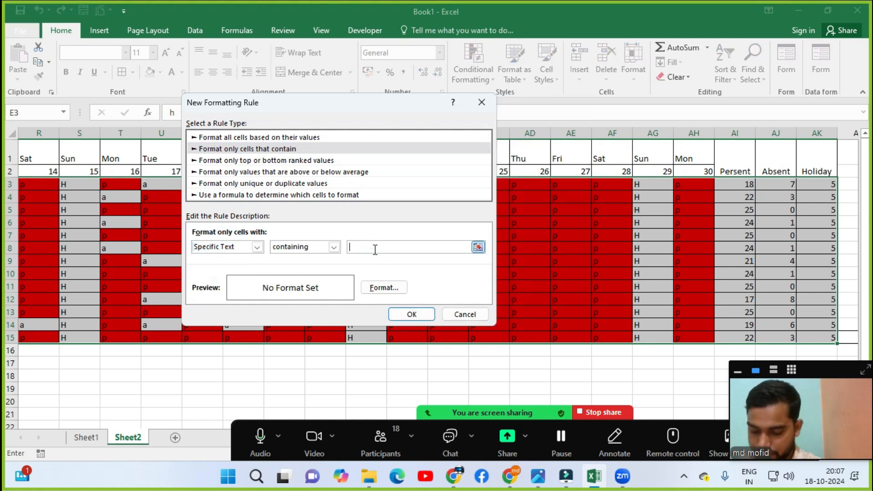
left_click(373, 288)
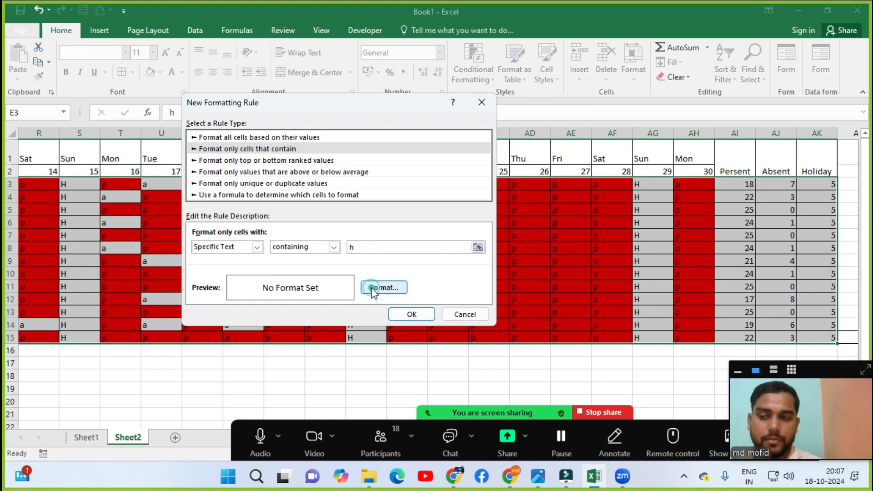
left_click(232, 200)
left_click(432, 348)
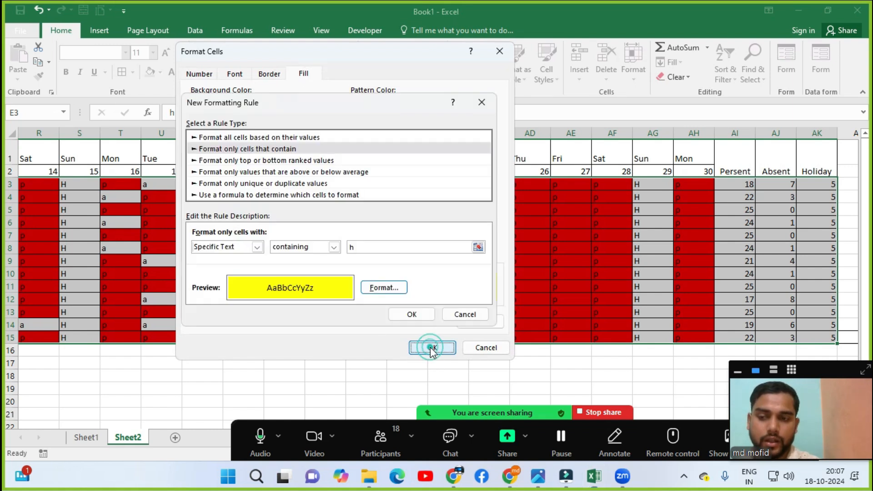
left_click(409, 313)
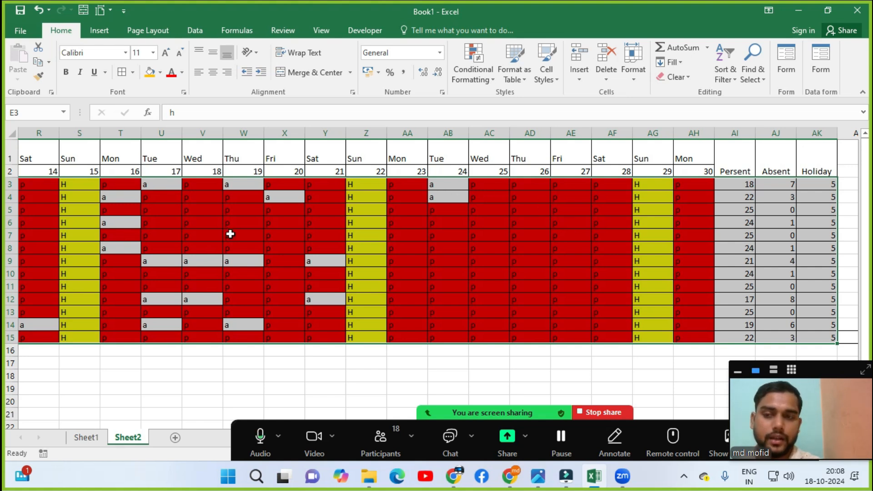
Step: Add a third conditional formatting rule to E3:AK15 that fills cells with specific text containing a in green
left_click(476, 84)
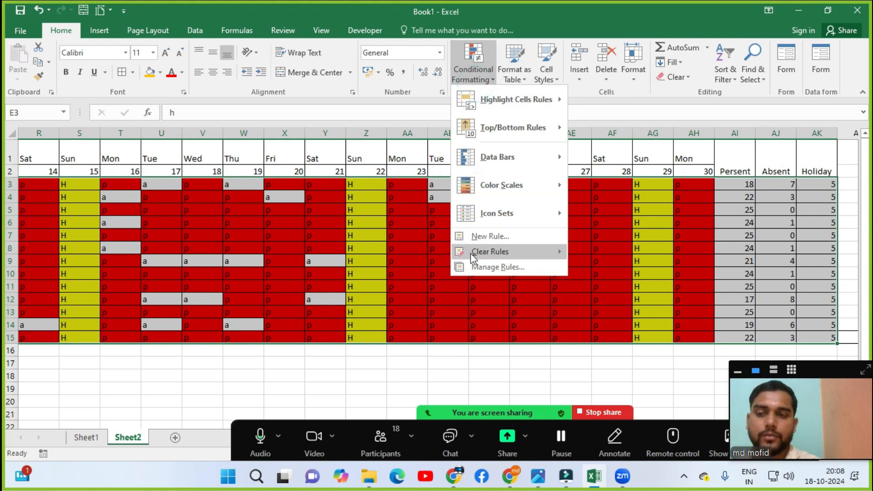
left_click(473, 237)
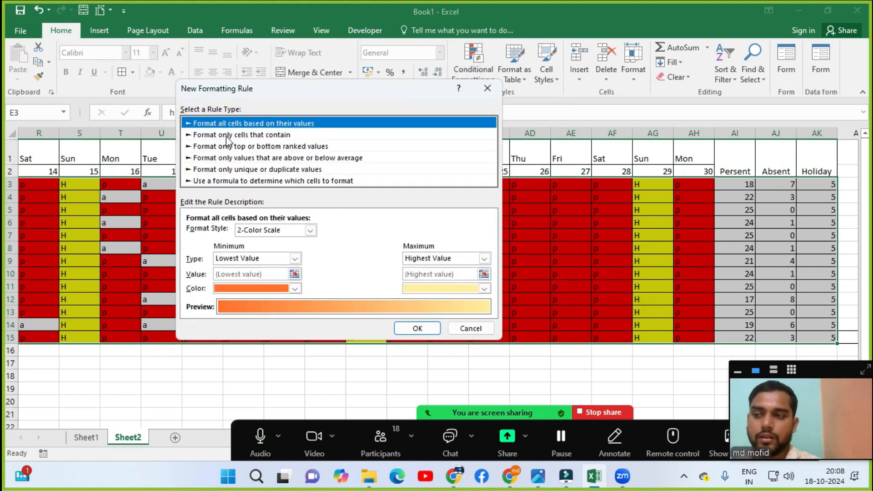
left_click(231, 135)
left_click(251, 232)
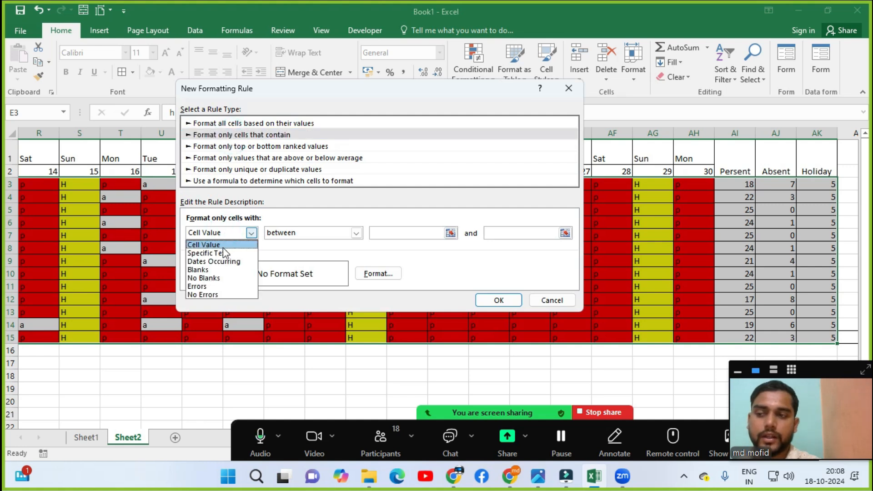
left_click(222, 254)
left_click(405, 233)
type("a")
left_click(391, 276)
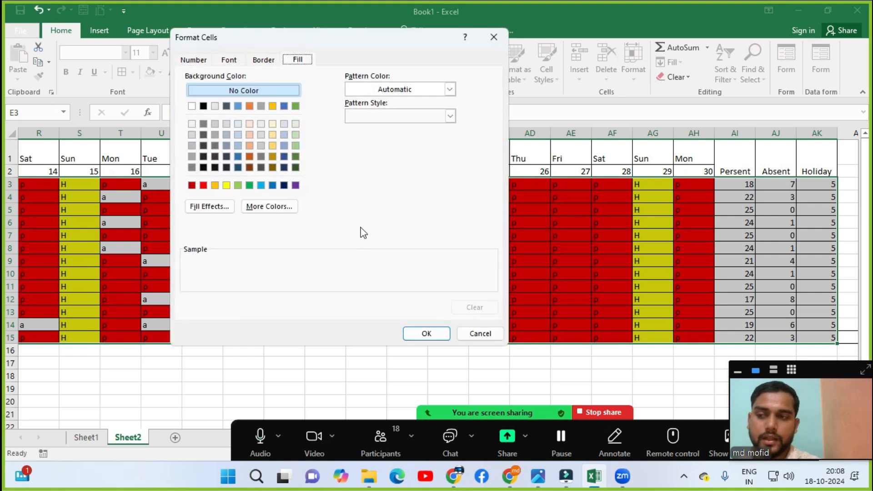
left_click(249, 185)
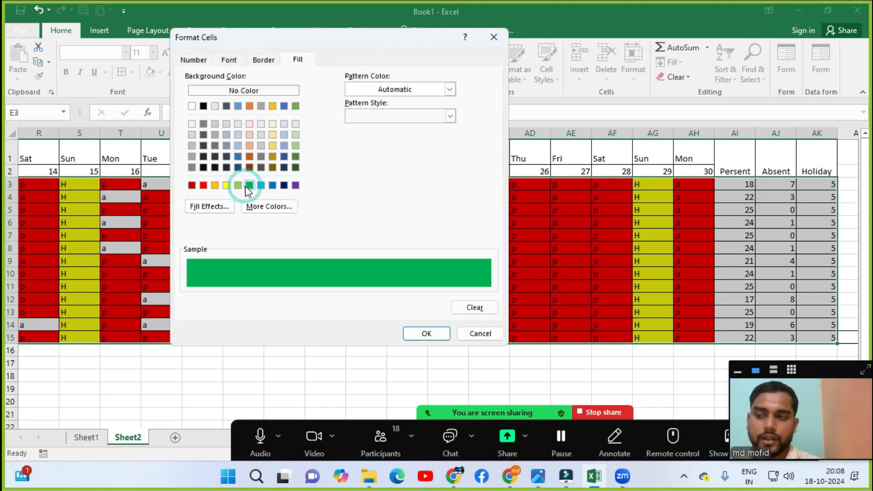
left_click(414, 334)
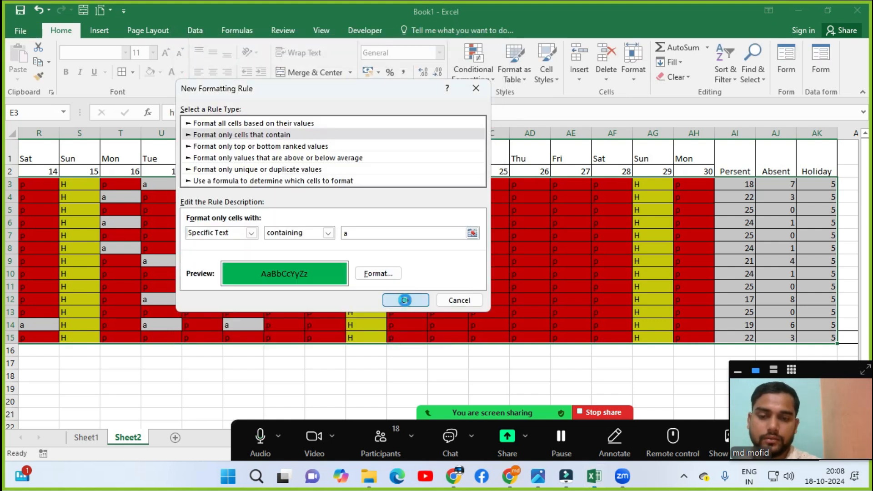
left_click(405, 299)
left_click(211, 237)
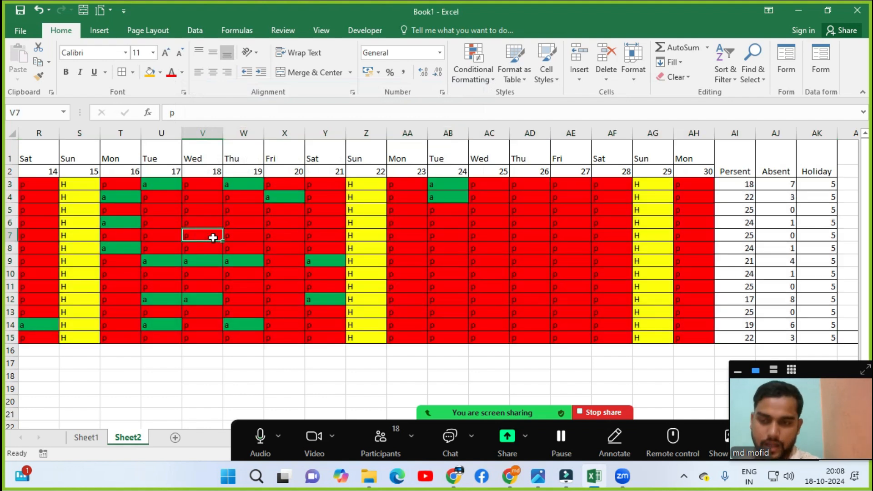
Step: Return to the employee code column and zoom the sheet out to 50% to view the whole attendance table
key("Left")
key("Home")
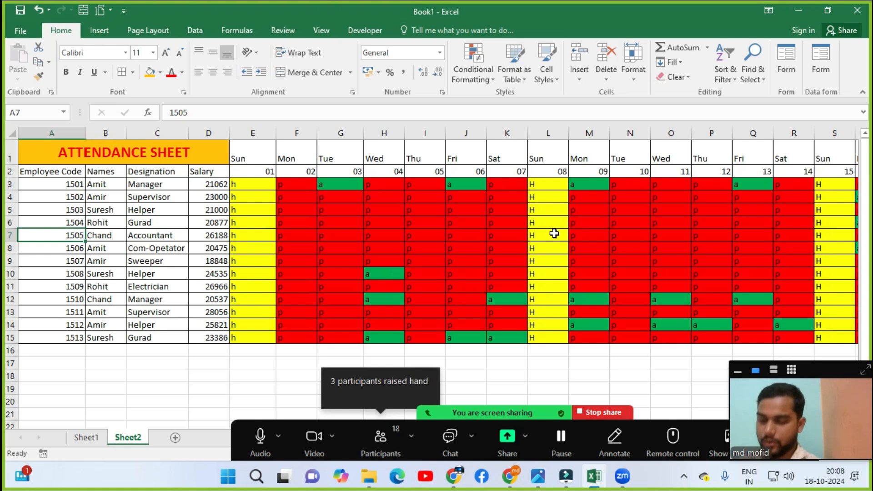
key("alt+w")
key("q")
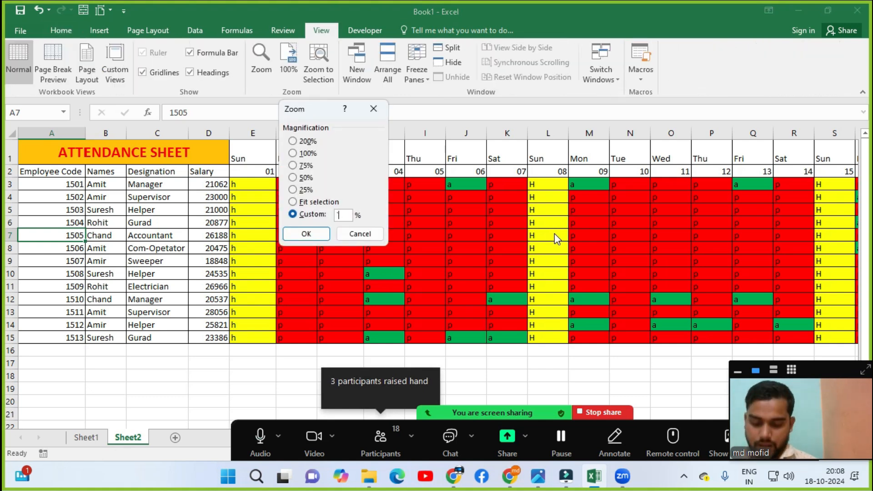
type("50")
key("Return")
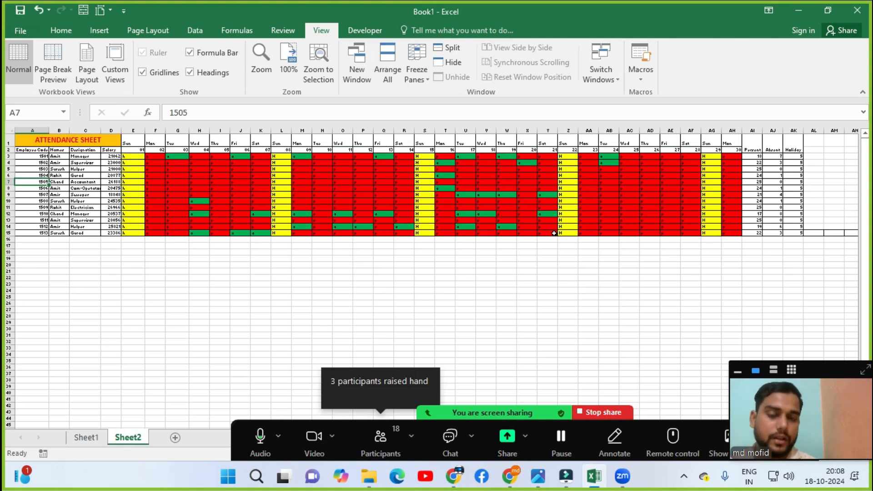
Step: Set the attendance sheet's zoom to 70%
key("alt+w")
type("q")
type("70")
key("Return")
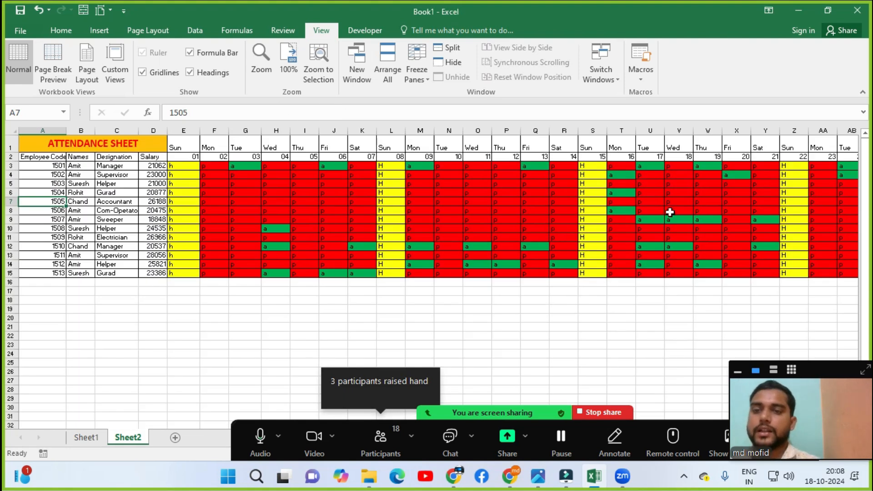
Step: Switch to the Zoom meeting's participant list, ask all participants to unmute and move the list window aside
left_click(387, 432)
mouse_move(428, 247)
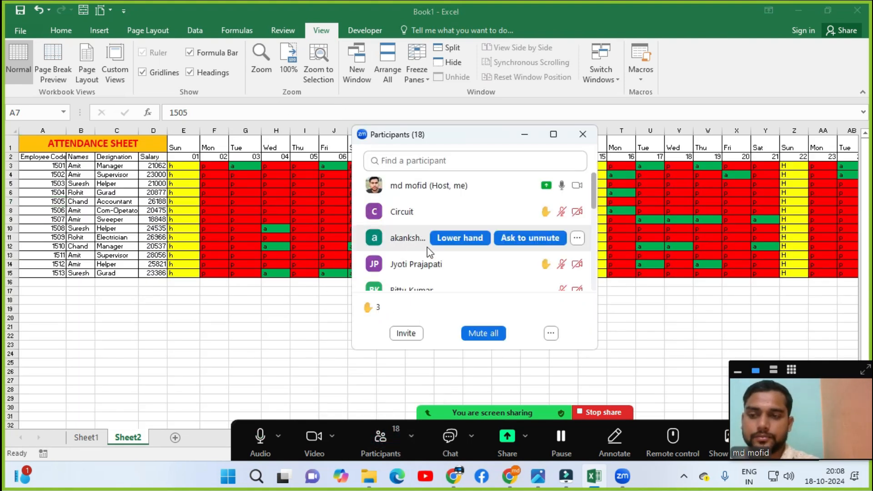
left_click(551, 333)
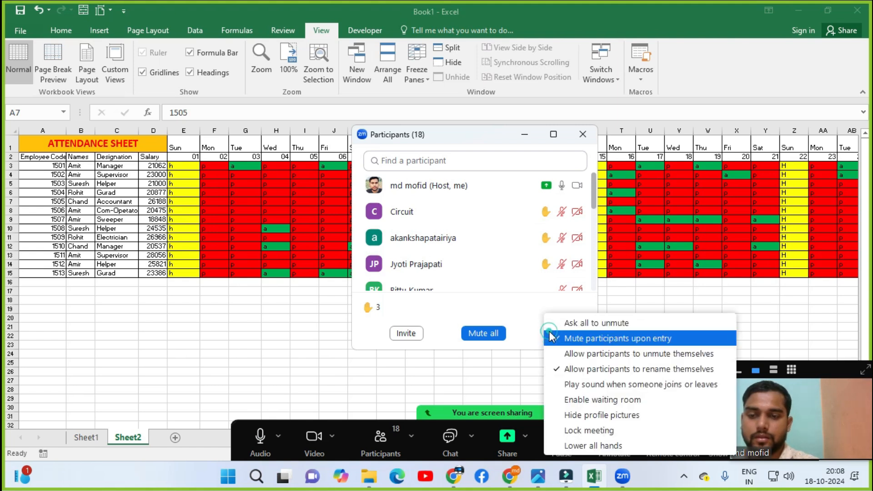
left_click(571, 323)
left_click_drag(490, 141, 392, 95)
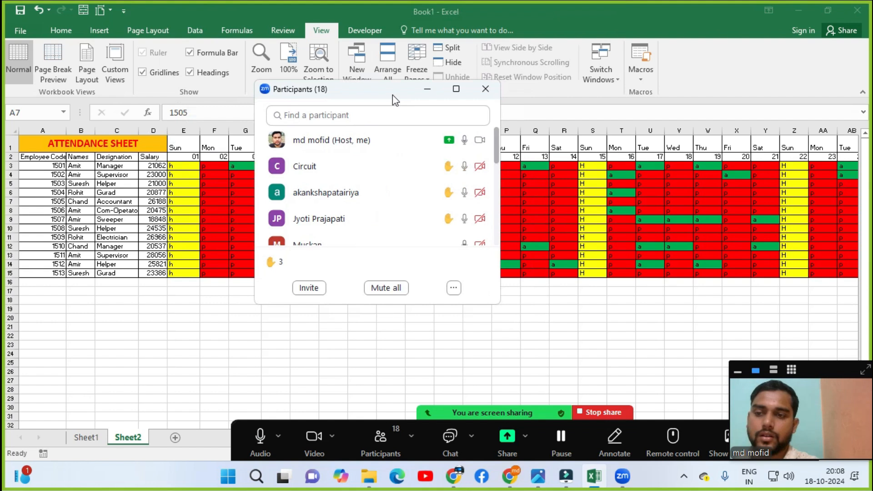